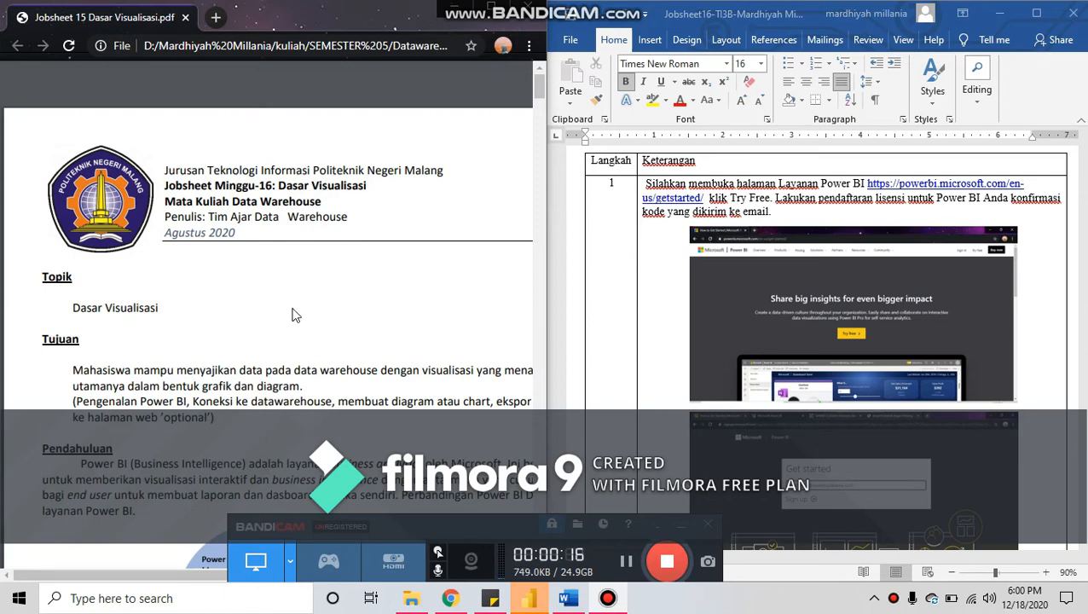
Step: Find section 16.1 Instalasi Power BI in the PDF jobsheet and maximize the Word report at its first table step
{"action": "scroll", "coordinate": [292, 315], "scroll_direction": "down", "scroll_amount": 10}
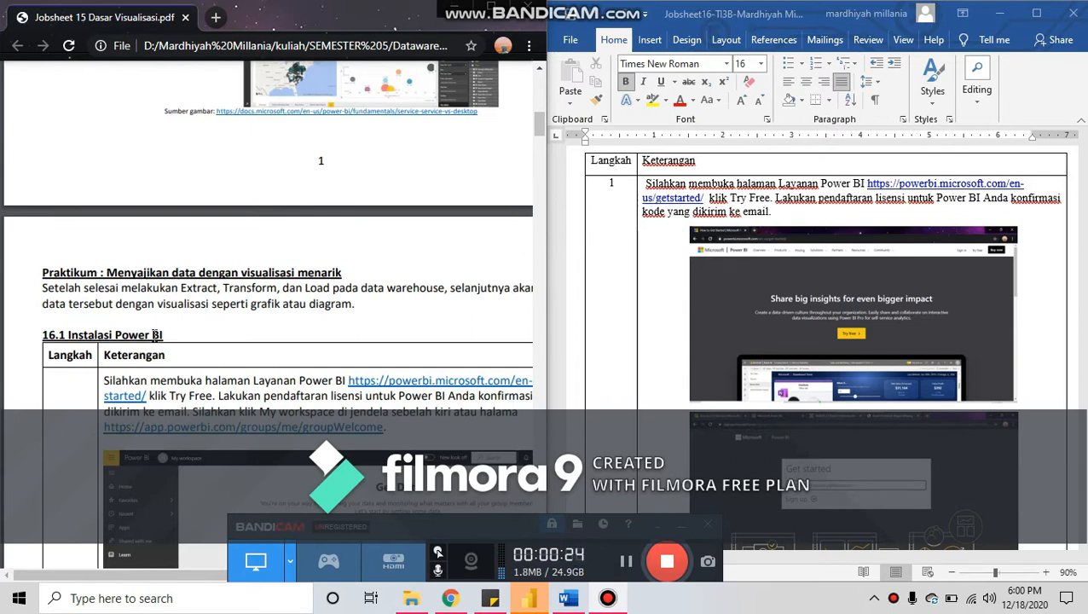
{"action": "scroll", "coordinate": [220, 369], "scroll_direction": "down", "scroll_amount": 1}
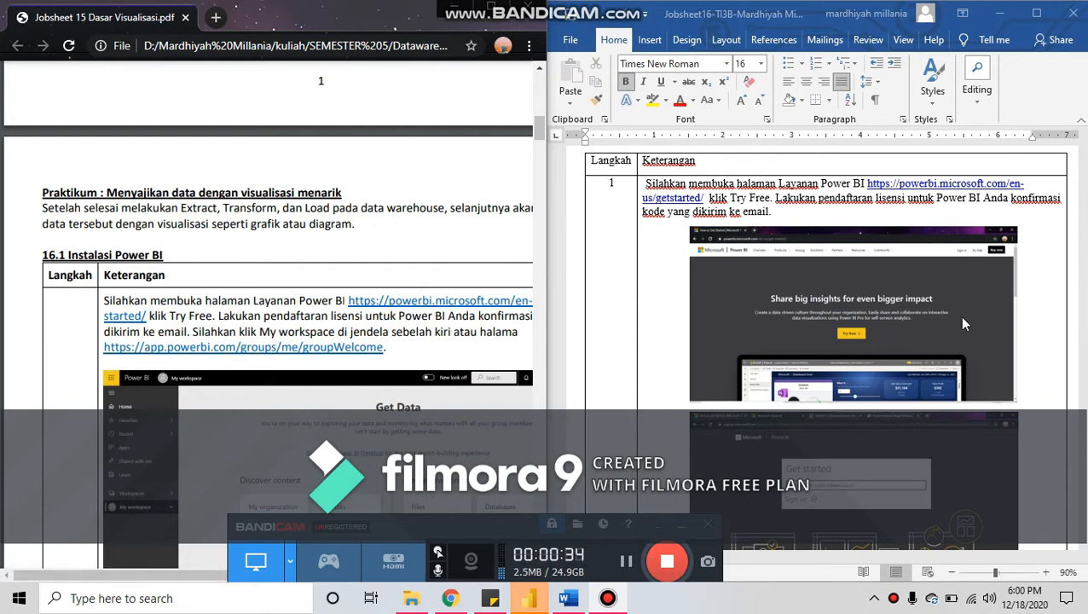
{"action": "scroll", "coordinate": [897, 327], "scroll_direction": "up", "scroll_amount": 4}
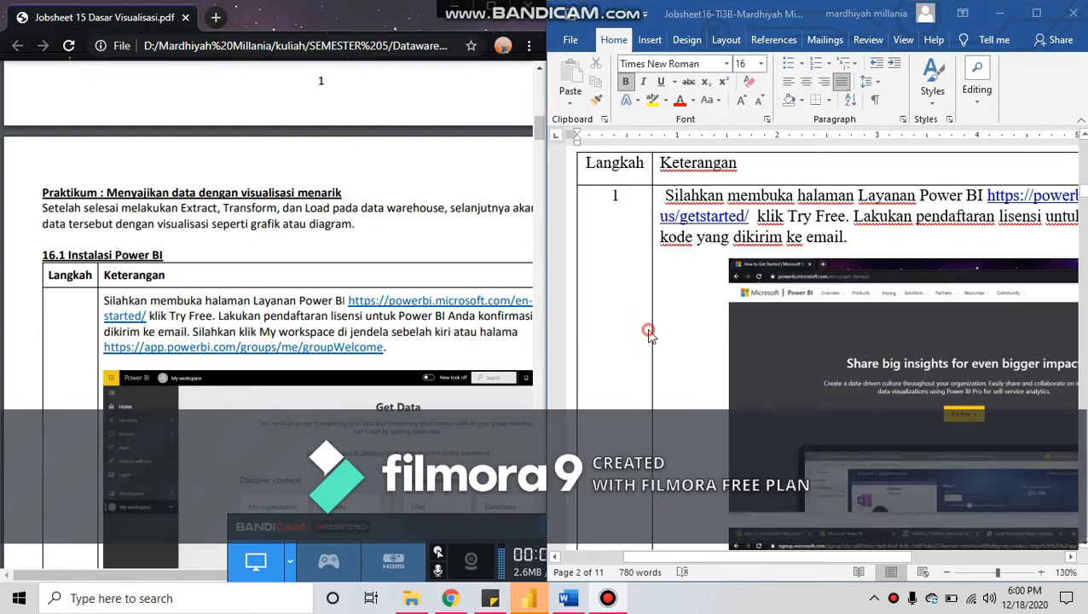
{"action": "left_click_drag", "start_coordinate": [756, 559], "coordinate": [819, 563]}
{"action": "left_click", "coordinate": [1031, 19]}
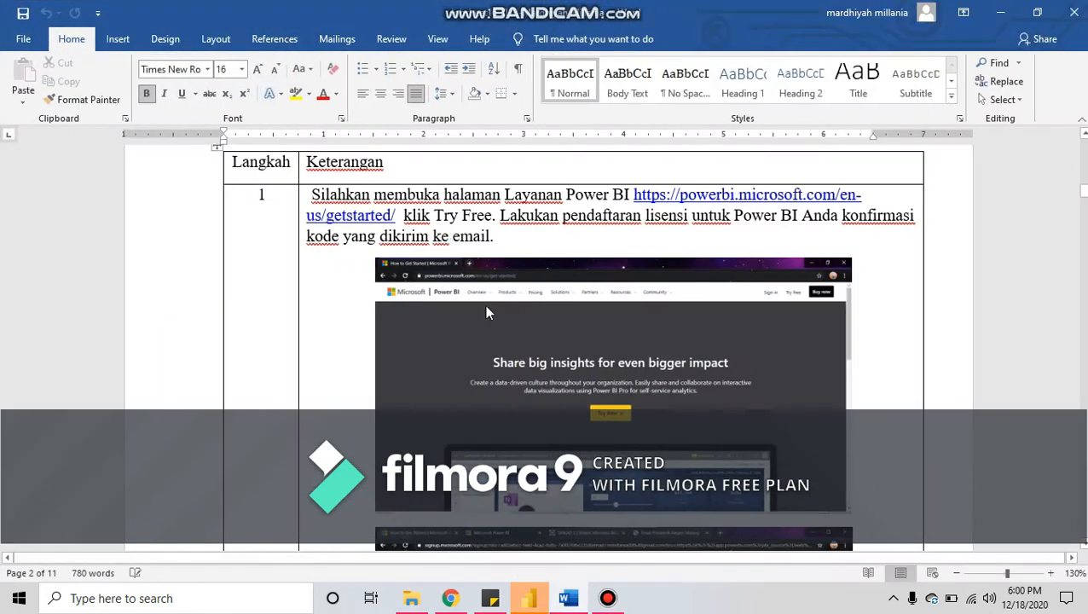
Step: Examine the report's step 1 screenshots of the Power BI Get Started page and the sign-up e-mail form
{"action": "scroll", "coordinate": [558, 357], "scroll_direction": "down", "scroll_amount": 2}
{"action": "scroll", "coordinate": [573, 362], "scroll_direction": "up", "scroll_amount": 4}
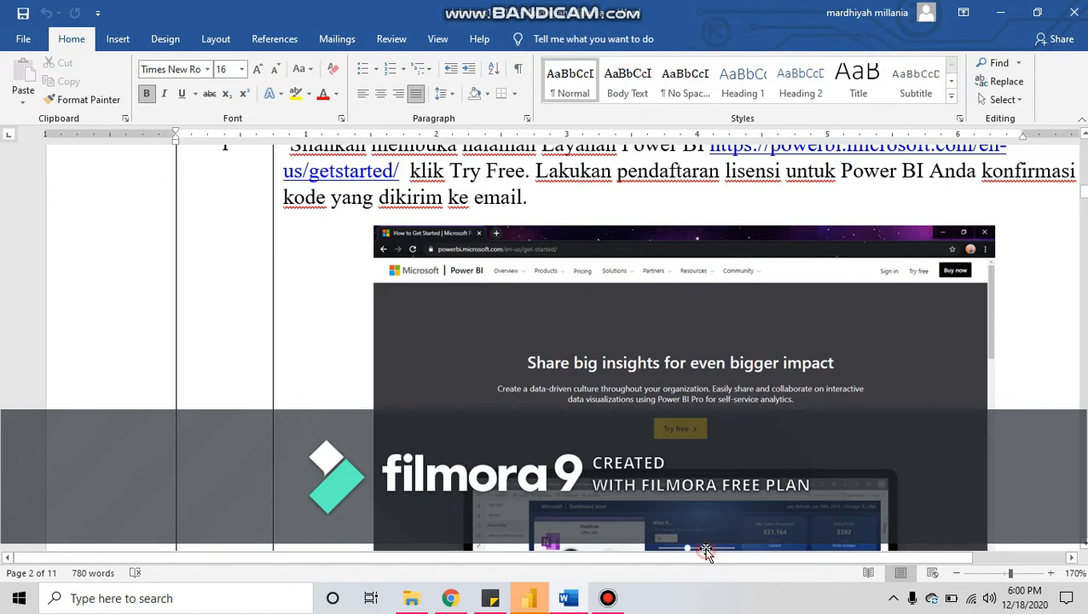
{"action": "scroll", "coordinate": [738, 547], "scroll_direction": "down", "scroll_amount": 1}
{"action": "left_click", "coordinate": [777, 358]}
{"action": "scroll", "coordinate": [778, 356], "scroll_direction": "down", "scroll_amount": 4}
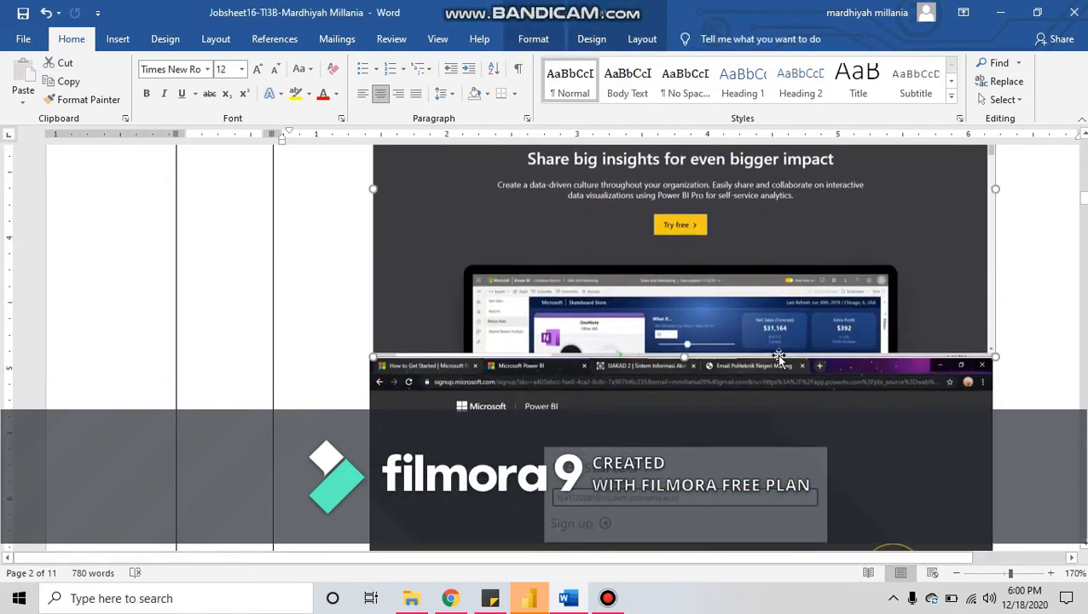
{"action": "scroll", "coordinate": [724, 365], "scroll_direction": "up", "scroll_amount": 3}
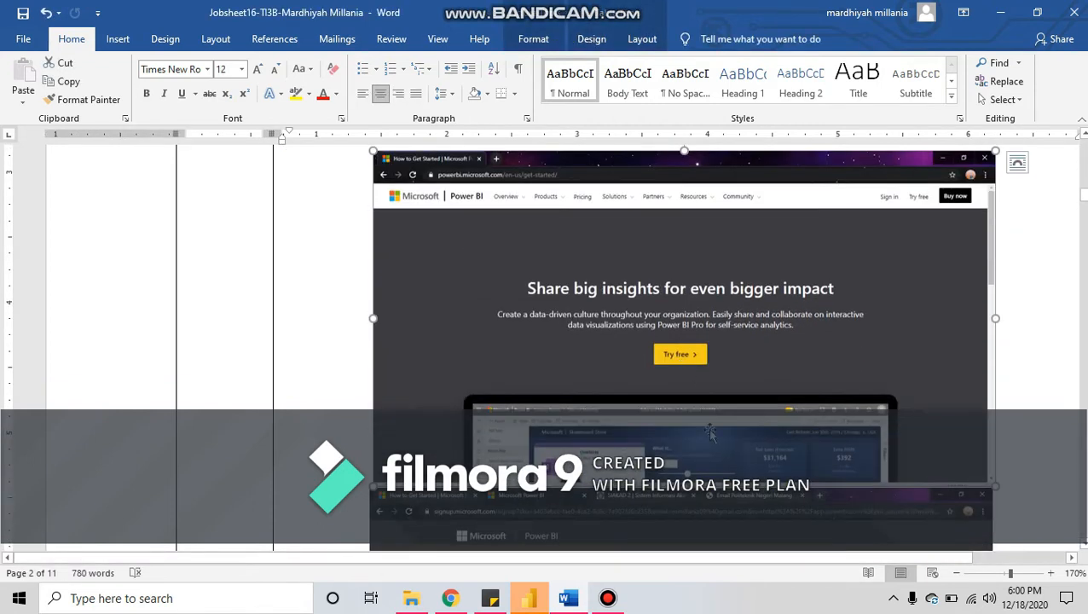
{"action": "scroll", "coordinate": [682, 354], "scroll_direction": "down", "scroll_amount": 6}
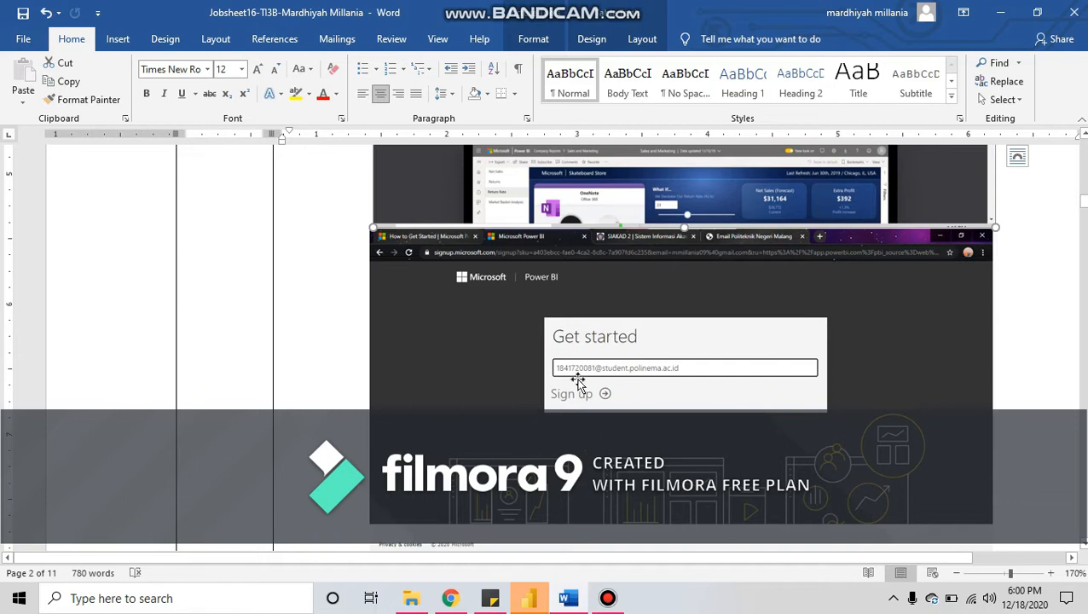
{"action": "scroll", "coordinate": [599, 369], "scroll_direction": "down", "scroll_amount": 3}
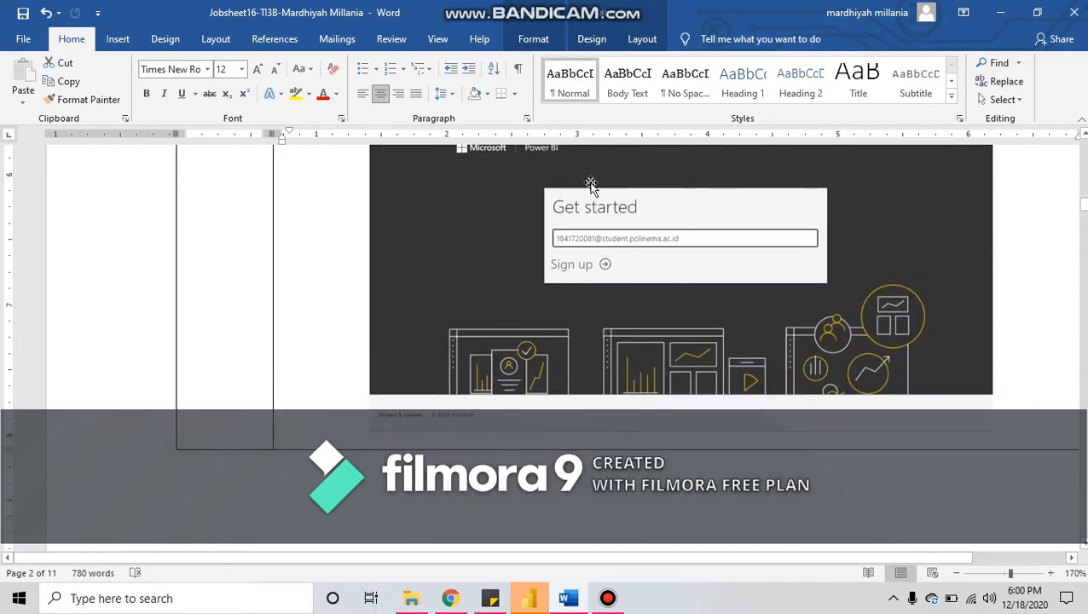
{"action": "scroll", "coordinate": [699, 285], "scroll_direction": "up", "scroll_amount": 1}
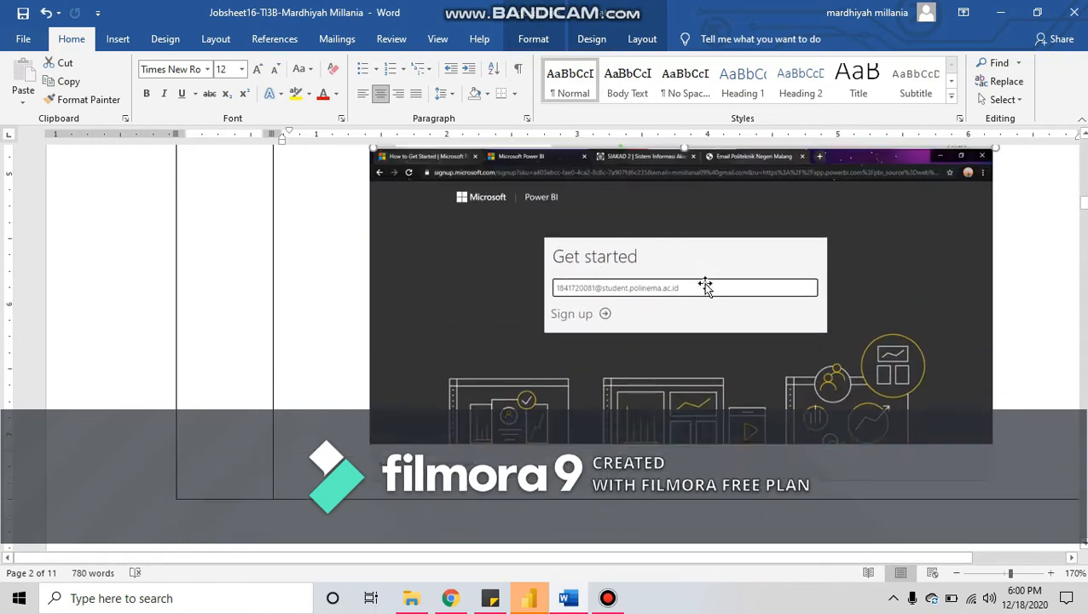
{"action": "scroll", "coordinate": [705, 281], "scroll_direction": "up", "scroll_amount": 1}
Step: Enlarge and examine the Create your account screenshot, including its name, password, verification code and country fields
{"action": "scroll", "coordinate": [704, 352], "scroll_direction": "down", "scroll_amount": 10}
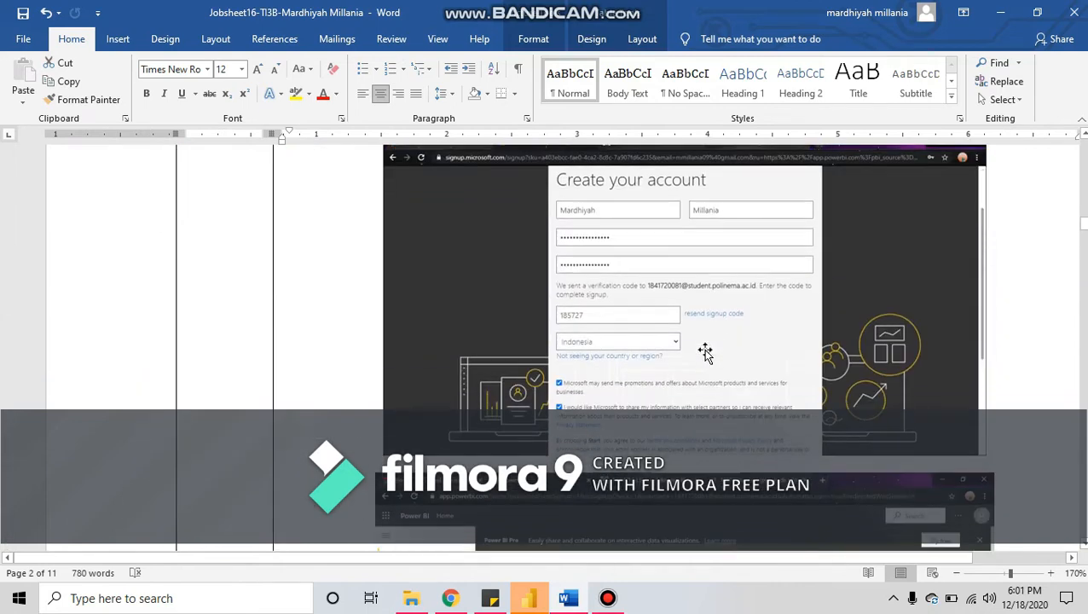
{"action": "scroll", "coordinate": [705, 352], "scroll_direction": "up", "scroll_amount": 10}
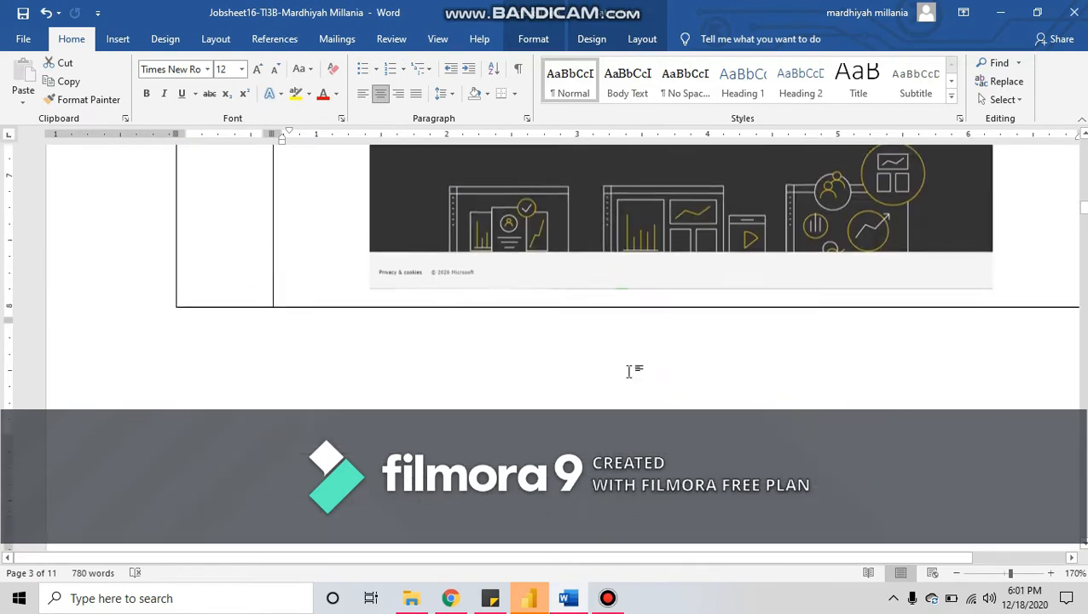
{"action": "scroll", "coordinate": [582, 340], "scroll_direction": "up", "scroll_amount": 1}
{"action": "scroll", "coordinate": [580, 340], "scroll_direction": "down", "scroll_amount": 12}
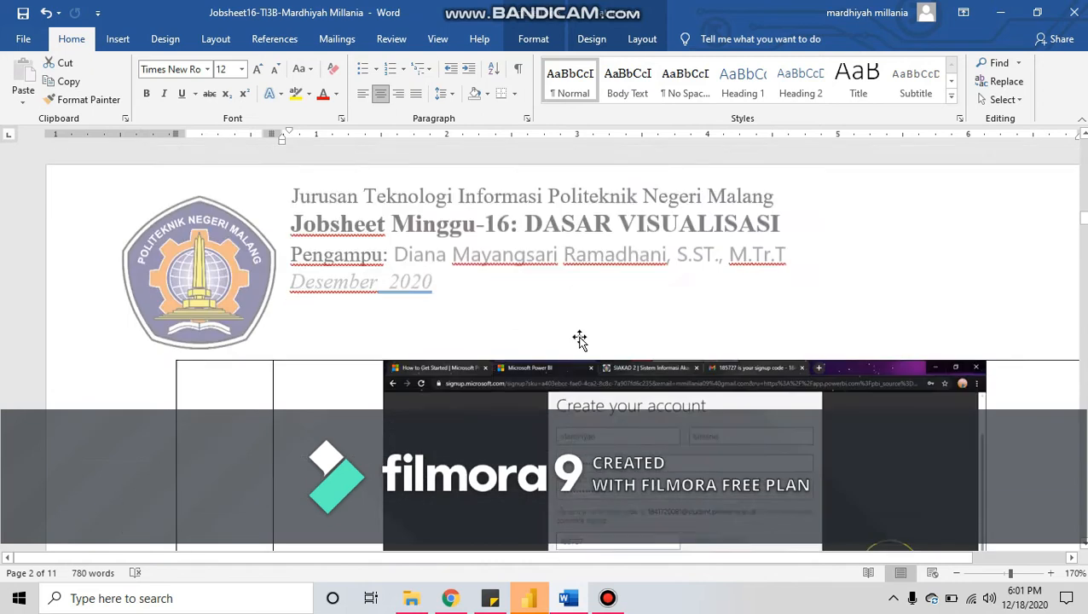
{"action": "scroll", "coordinate": [580, 341], "scroll_direction": "up", "scroll_amount": 4}
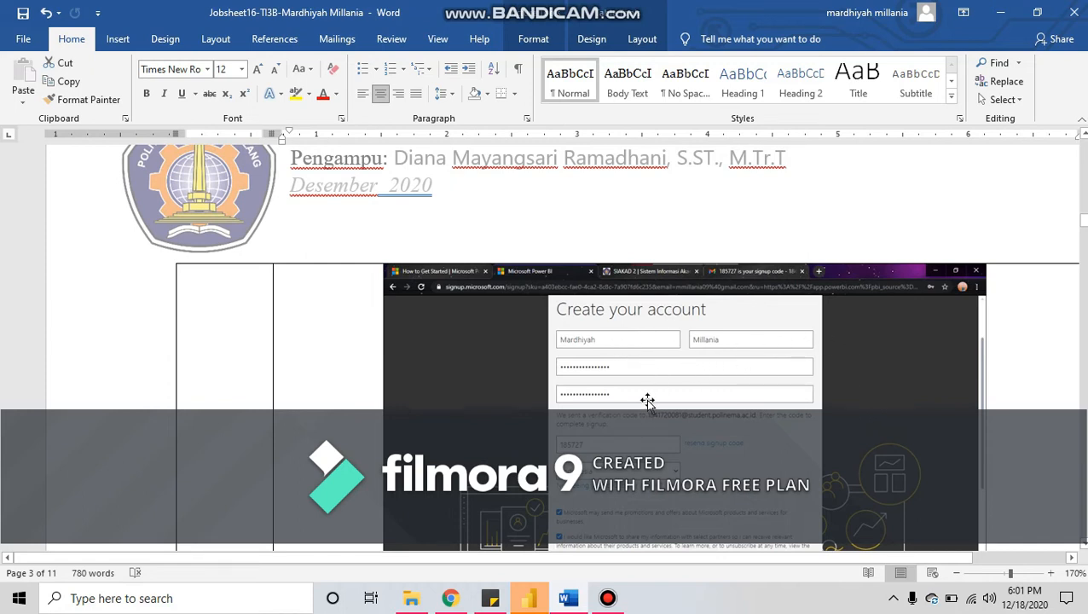
{"action": "scroll", "coordinate": [598, 439], "scroll_direction": "up", "scroll_amount": 4, "text": "ctrl"}
{"action": "scroll", "coordinate": [577, 344], "scroll_direction": "down", "scroll_amount": 3}
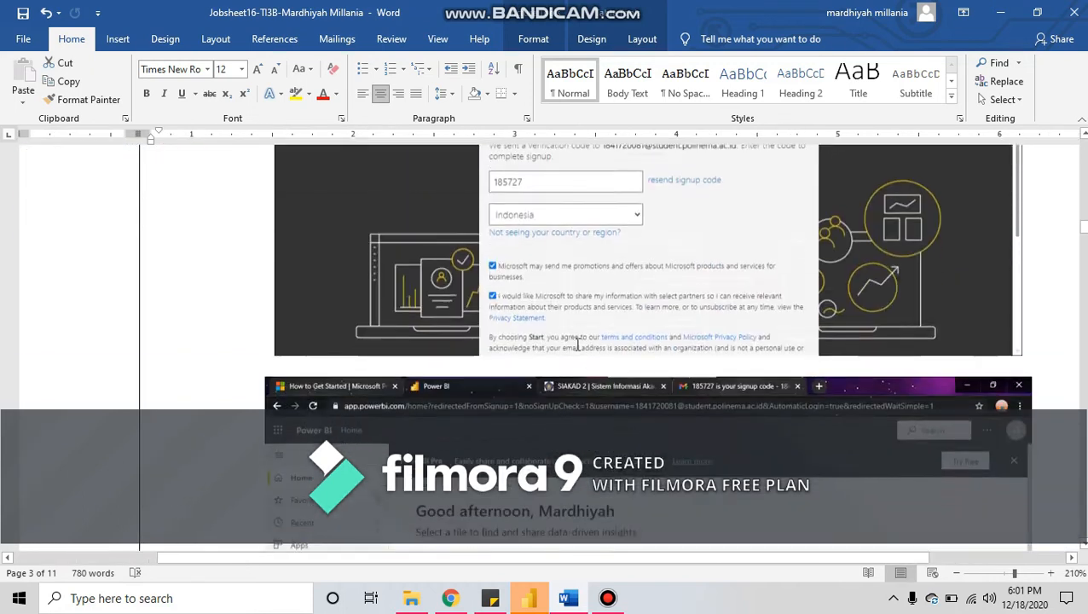
{"action": "scroll", "coordinate": [577, 344], "scroll_direction": "up", "scroll_amount": 2}
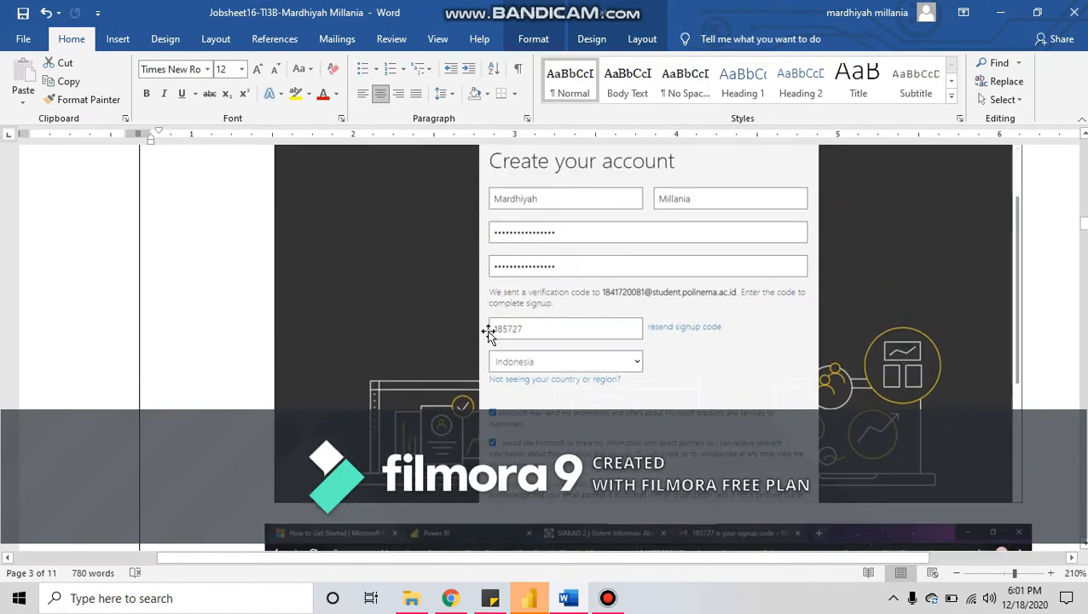
Step: Examine the Power BI home page screenshot, the My workspace instruction with its link, and the Workspaces pane screenshot
{"action": "scroll", "coordinate": [610, 422], "scroll_direction": "down", "scroll_amount": 3}
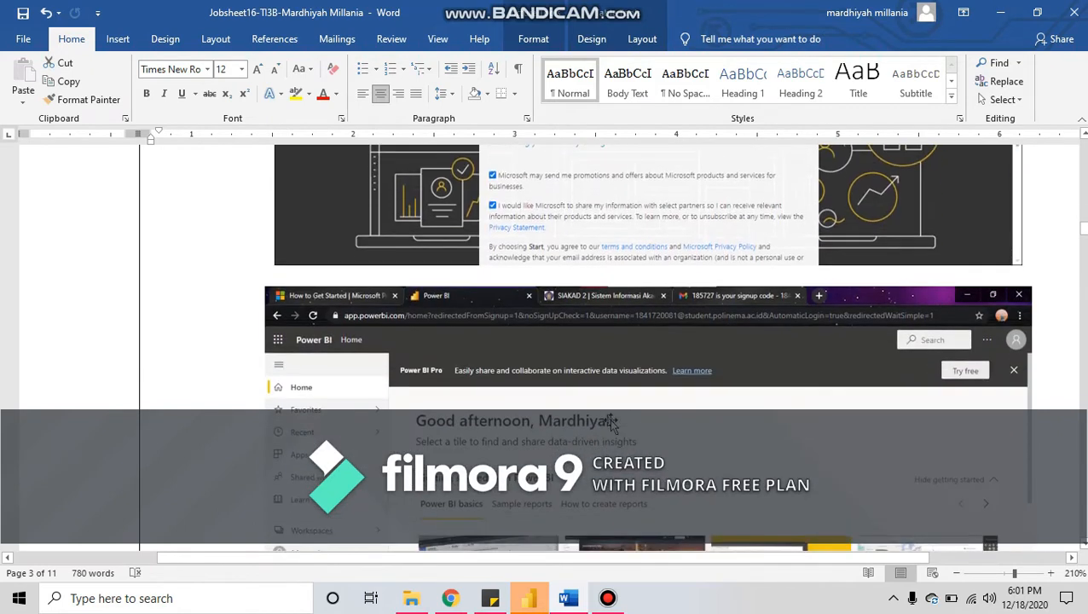
{"action": "scroll", "coordinate": [570, 349], "scroll_direction": "down", "scroll_amount": 3}
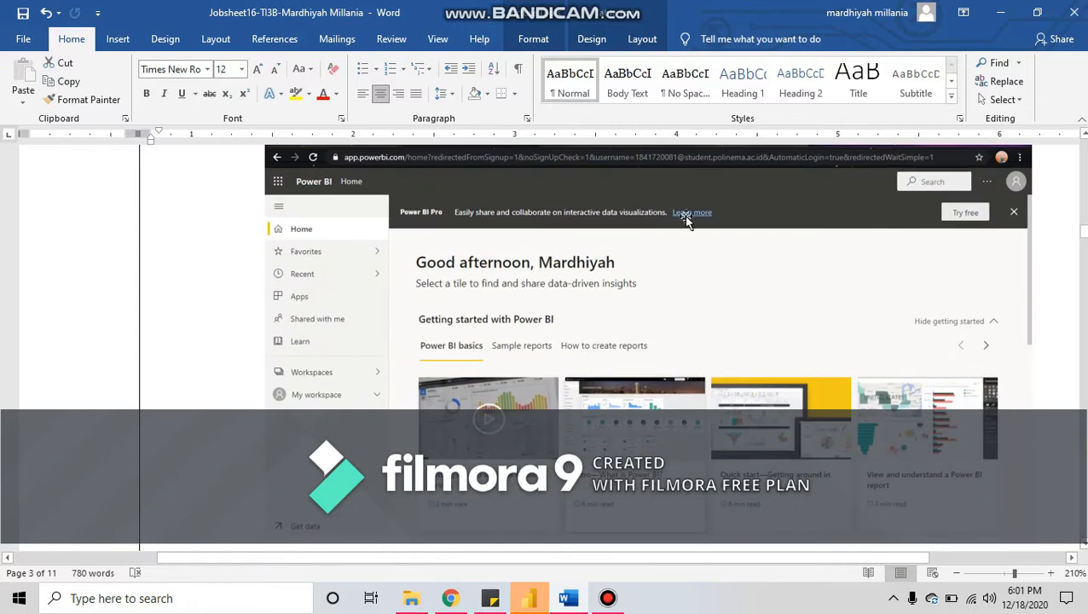
{"action": "scroll", "coordinate": [749, 348], "scroll_direction": "down", "scroll_amount": 6}
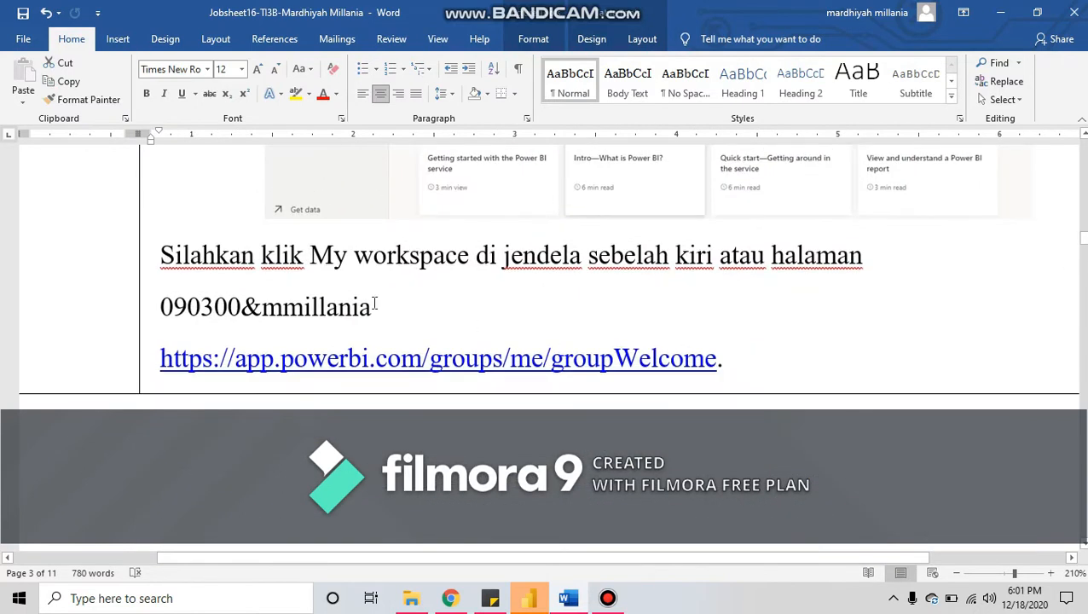
{"action": "scroll", "coordinate": [372, 307], "scroll_direction": "down", "scroll_amount": 3}
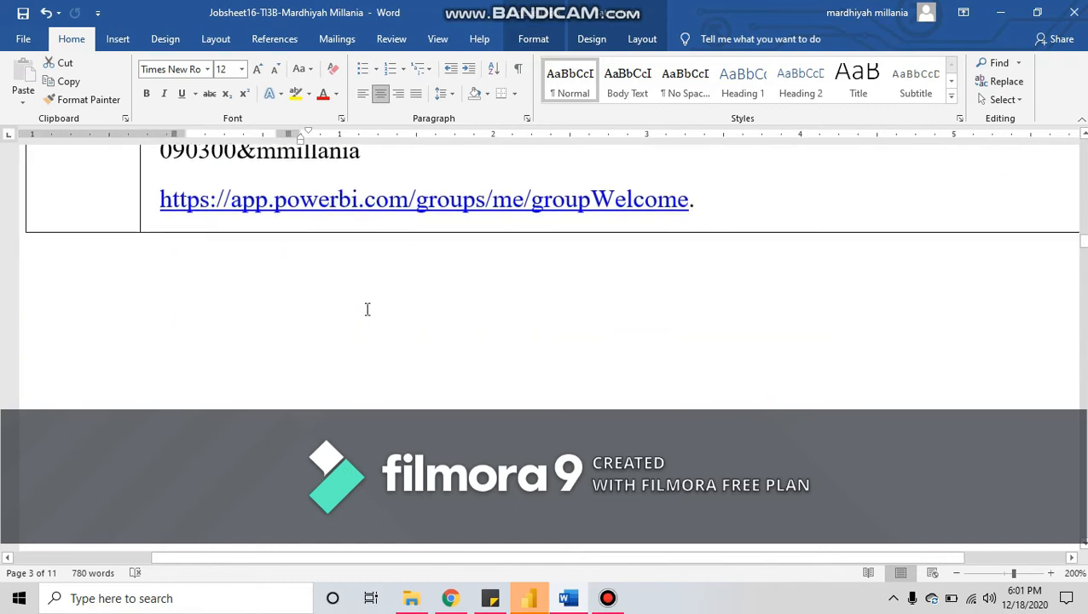
{"action": "scroll", "coordinate": [368, 309], "scroll_direction": "up", "scroll_amount": 4}
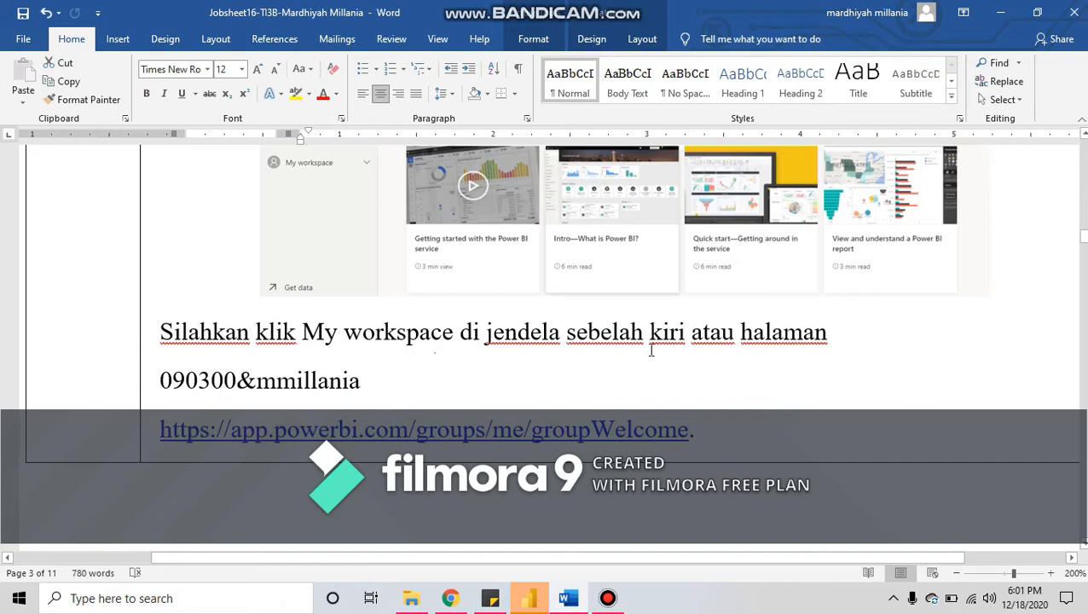
{"action": "scroll", "coordinate": [649, 351], "scroll_direction": "down", "scroll_amount": 9}
{"action": "scroll", "coordinate": [251, 288], "scroll_direction": "up", "scroll_amount": 5}
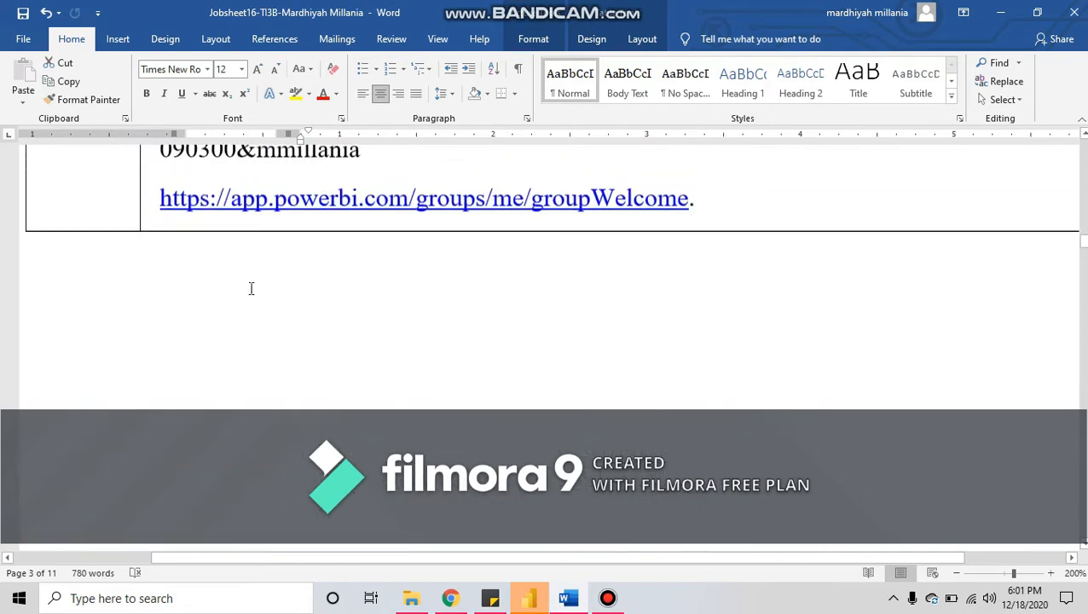
{"action": "scroll", "coordinate": [251, 288], "scroll_direction": "up", "scroll_amount": 5}
{"action": "scroll", "coordinate": [219, 488], "scroll_direction": "down", "scroll_amount": 8}
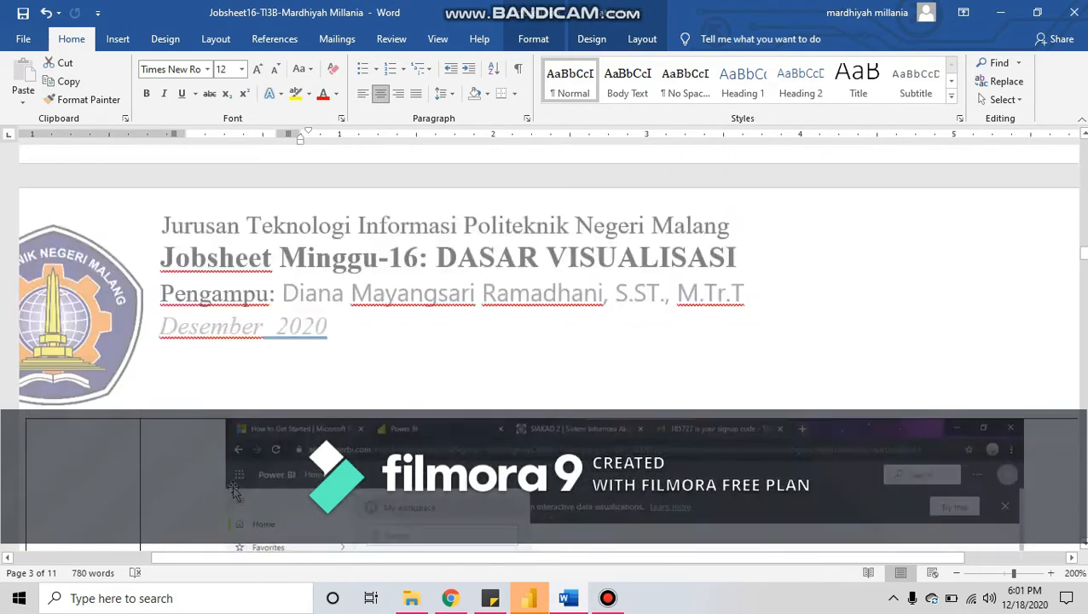
{"action": "scroll", "coordinate": [234, 493], "scroll_direction": "down", "scroll_amount": 6}
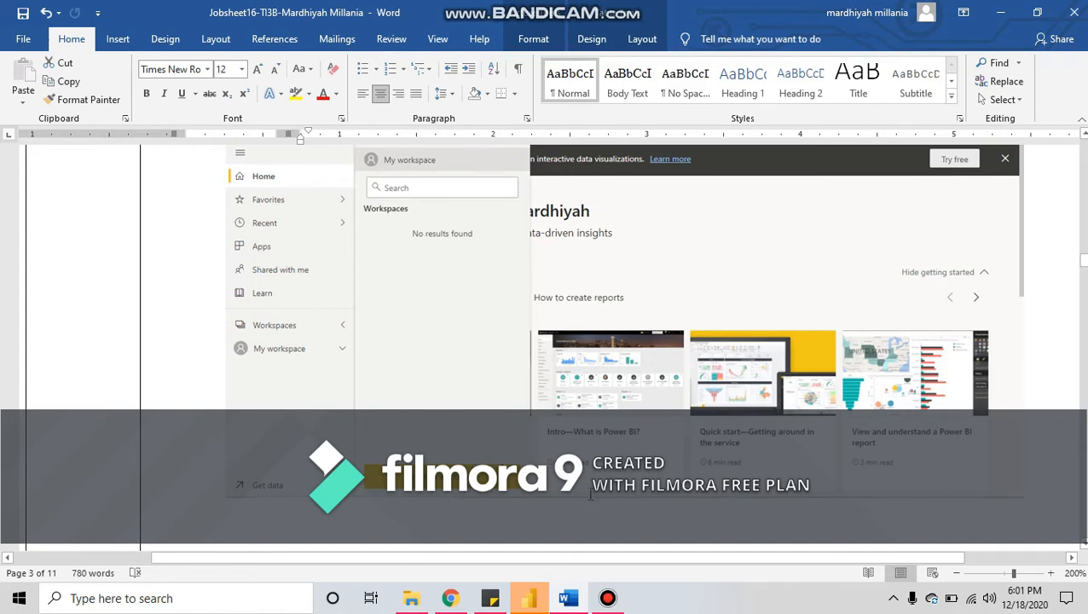
Step: Examine the Power BI Desktop download link and the screenshot for choosing between PBIDesktopSetup_x64.exe and PBIDesktopSetup.exe
{"action": "scroll", "coordinate": [589, 496], "scroll_direction": "down", "scroll_amount": 4}
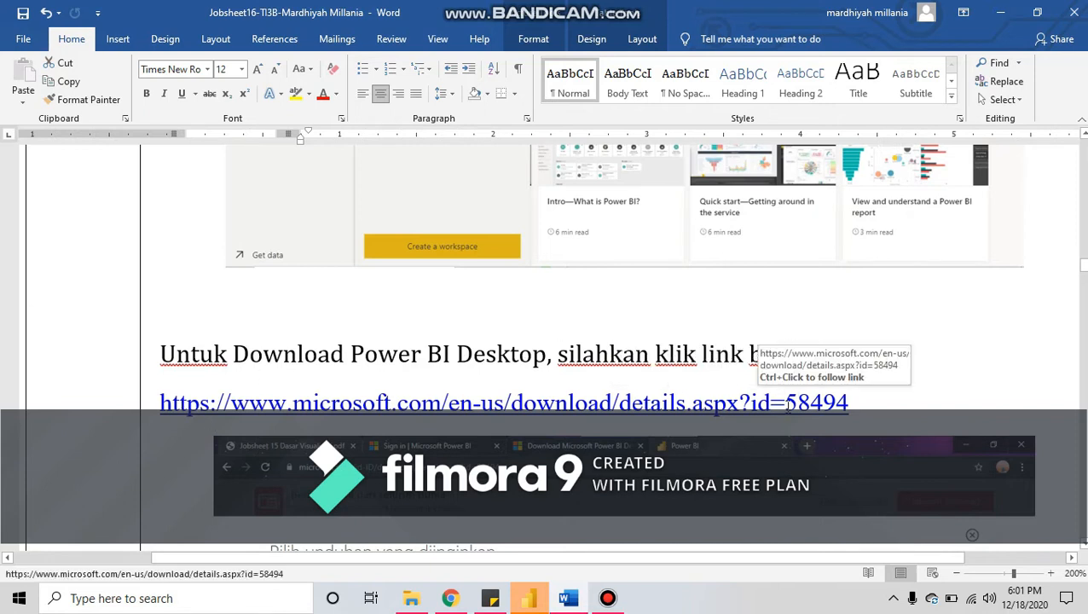
{"action": "scroll", "coordinate": [490, 395], "scroll_direction": "down", "scroll_amount": 1}
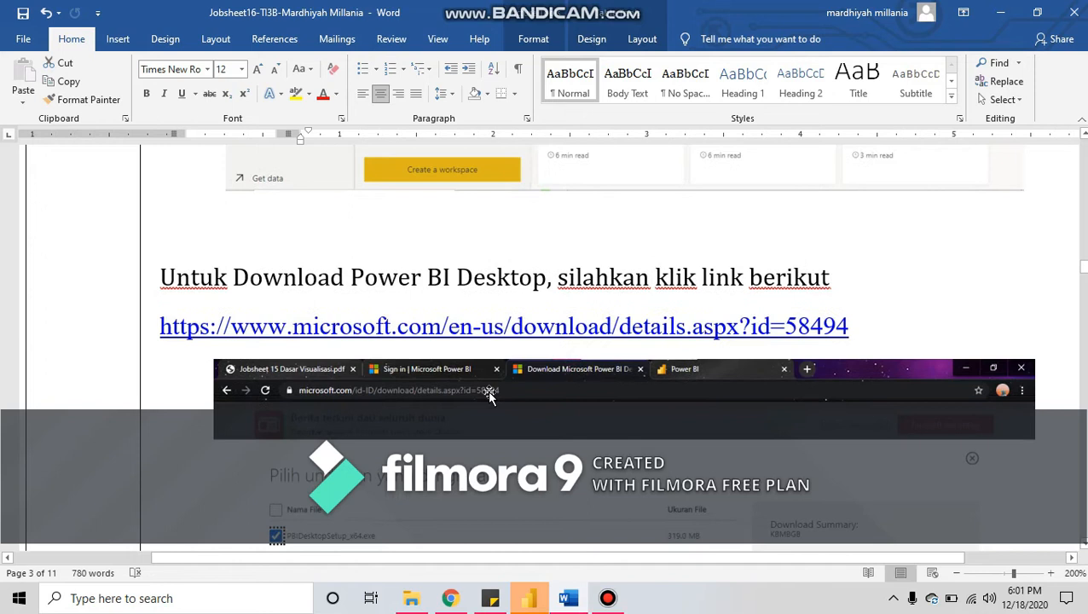
{"action": "scroll", "coordinate": [427, 306], "scroll_direction": "down", "scroll_amount": 2}
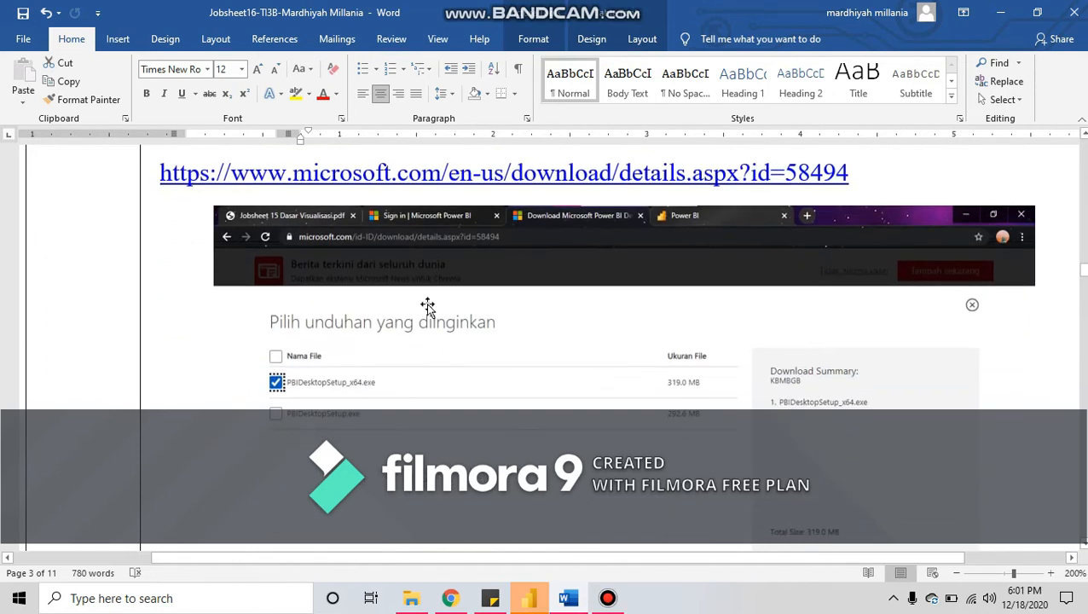
{"action": "left_click", "coordinate": [607, 598]}
{"action": "left_click", "coordinate": [611, 598]}
{"action": "scroll", "coordinate": [370, 371], "scroll_direction": "up", "scroll_amount": 3}
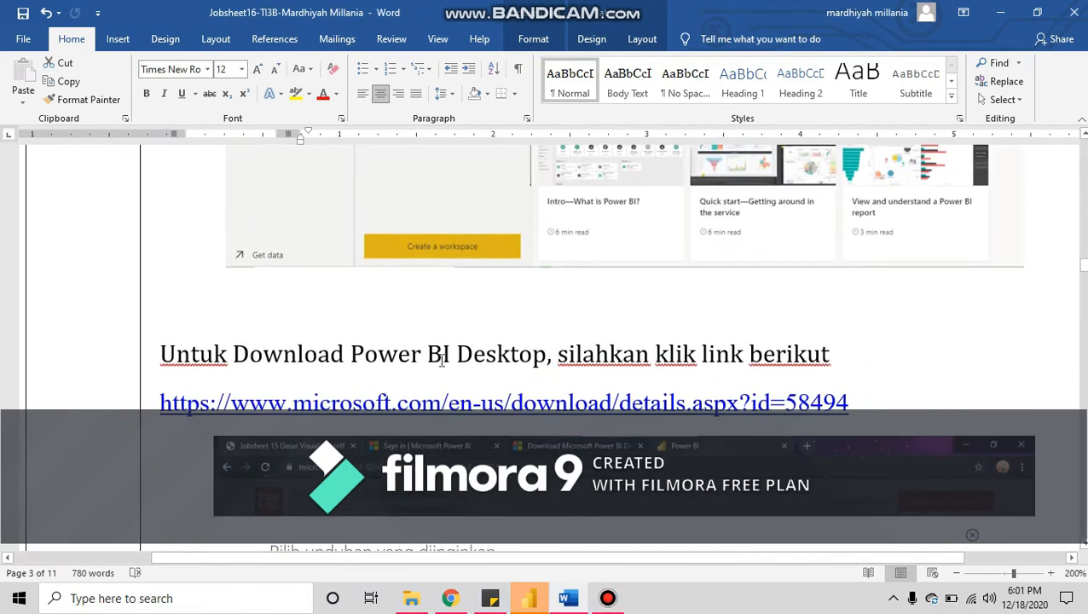
{"action": "scroll", "coordinate": [439, 359], "scroll_direction": "down", "scroll_amount": 3}
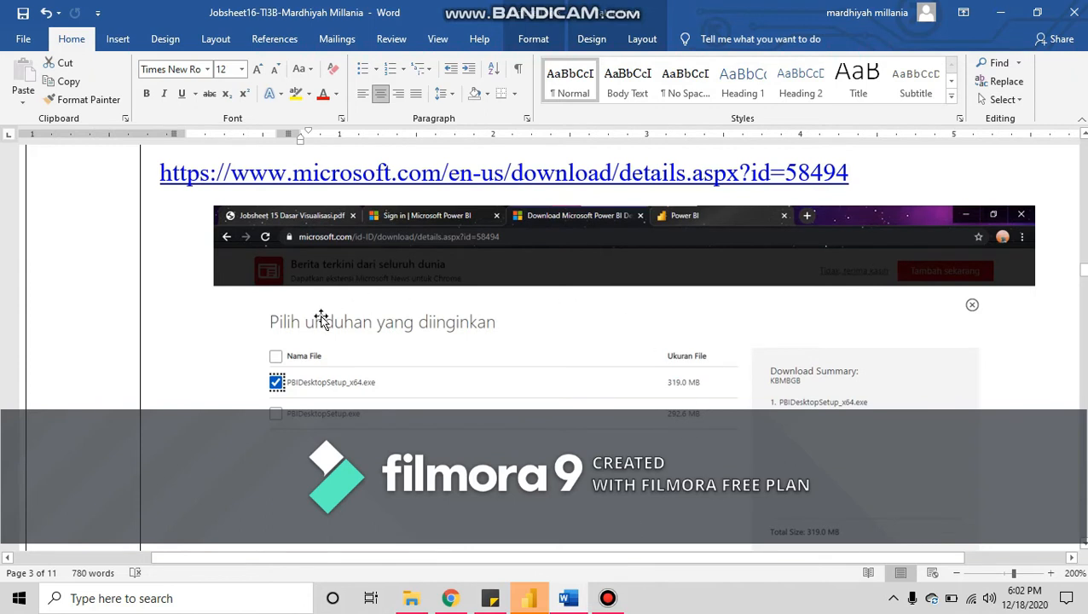
{"action": "scroll", "coordinate": [467, 437], "scroll_direction": "down", "scroll_amount": 3}
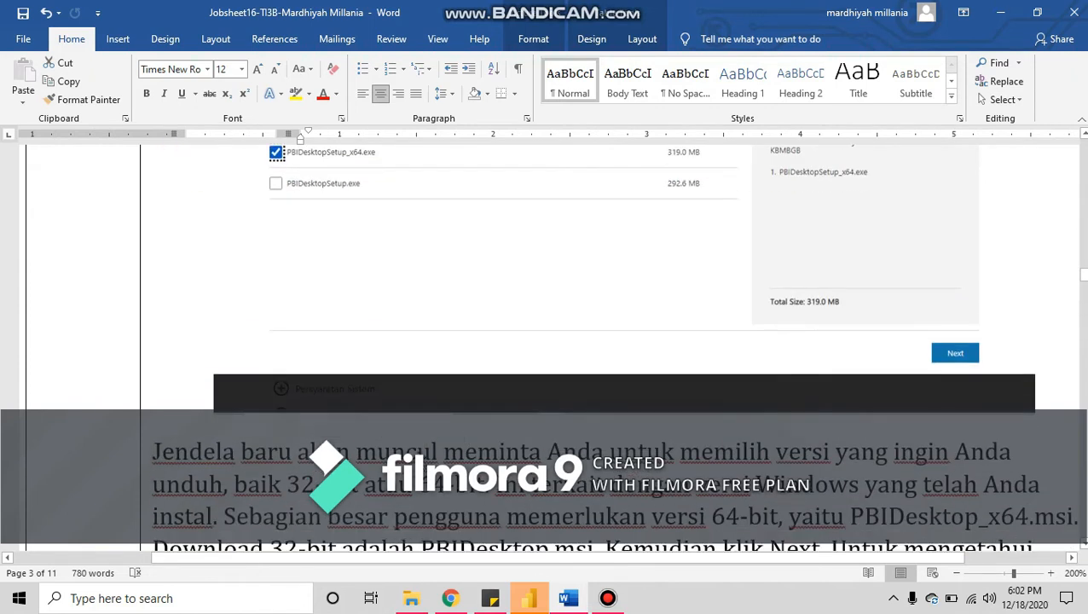
{"action": "scroll", "coordinate": [371, 431], "scroll_direction": "up", "scroll_amount": 4}
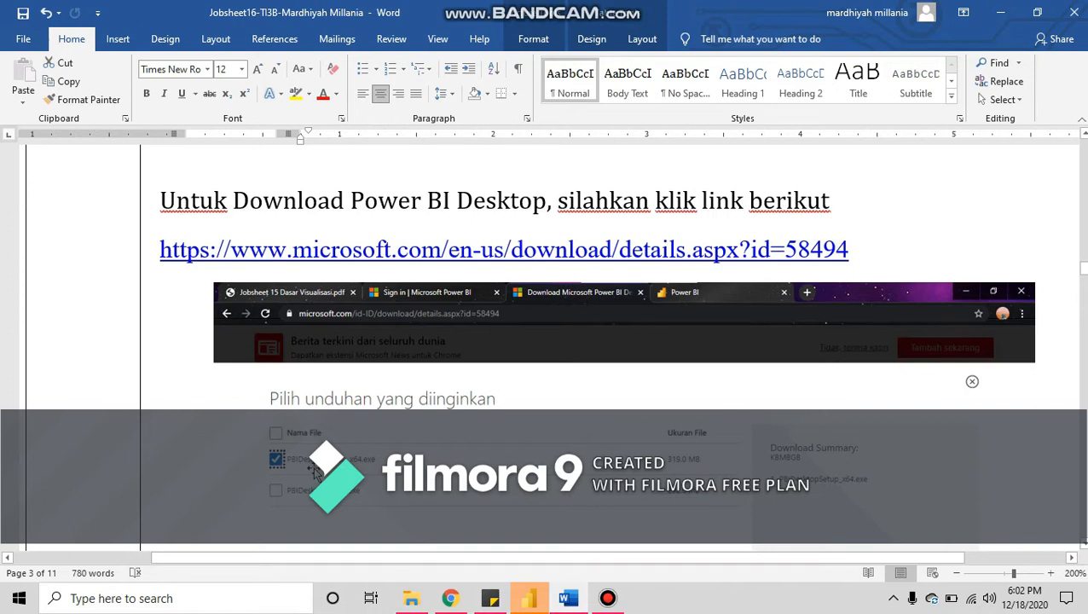
{"action": "scroll", "coordinate": [546, 341], "scroll_direction": "down", "scroll_amount": 3}
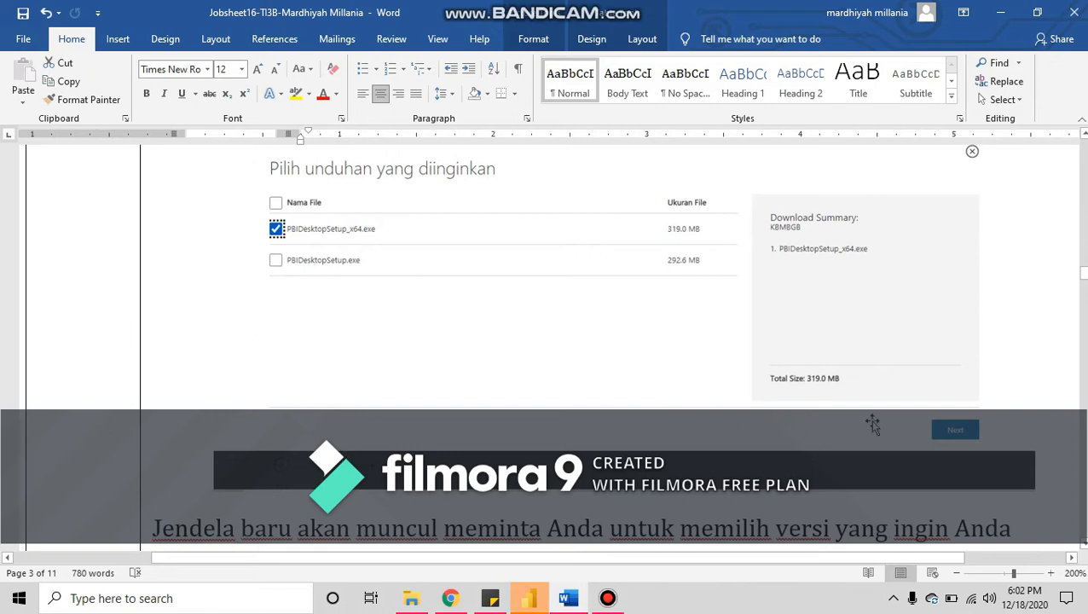
Step: Read the note on 32-bit and 64-bit versions and step 2 on installation, down to the setup wizard's welcome screenshot
{"action": "scroll", "coordinate": [968, 430], "scroll_direction": "down", "scroll_amount": 4}
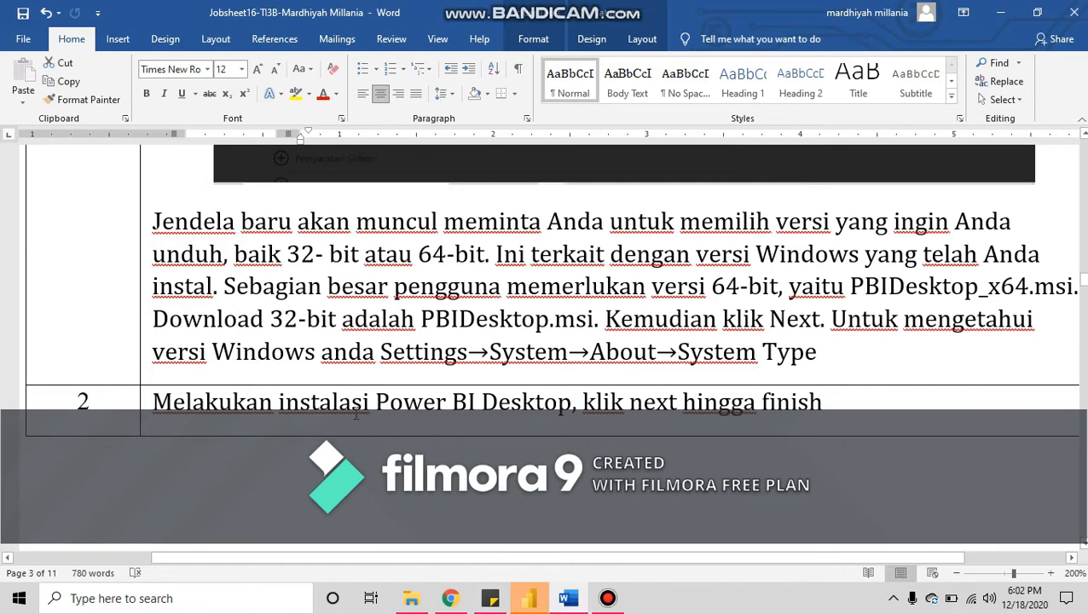
{"action": "scroll", "coordinate": [355, 414], "scroll_direction": "down", "scroll_amount": 5}
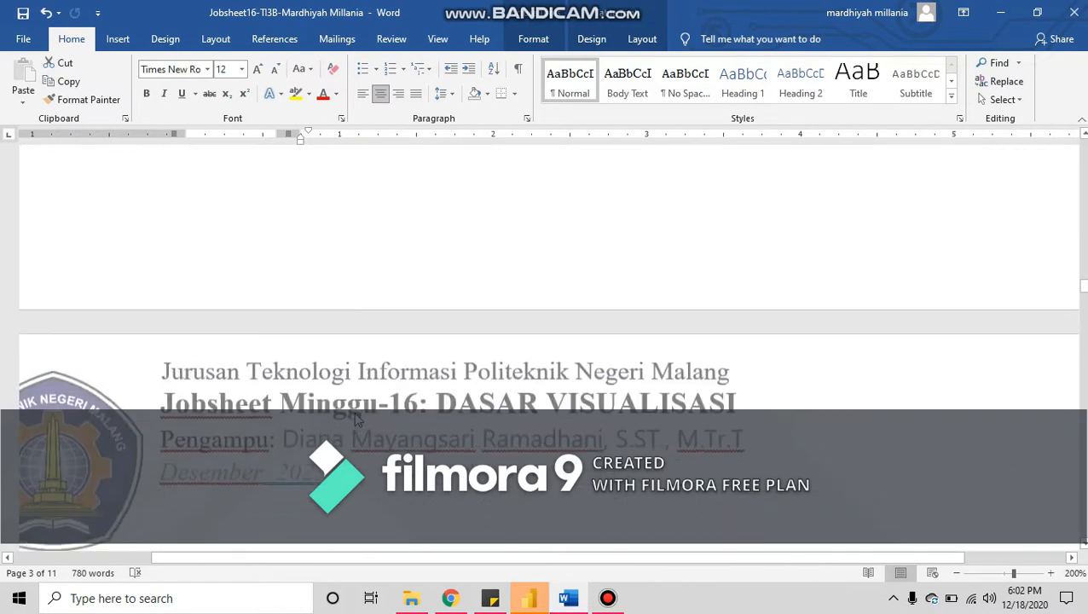
{"action": "scroll", "coordinate": [353, 415], "scroll_direction": "down", "scroll_amount": 1}
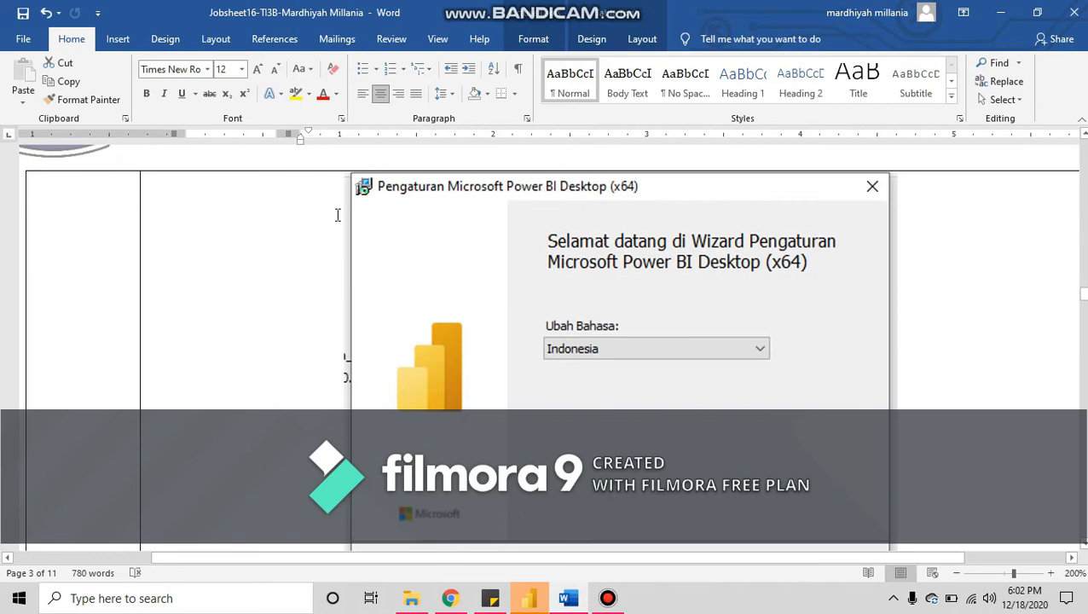
Step: Examine the setup wizard screenshots from the language selection and welcome pages through the license terms to the destination folder
{"action": "scroll", "coordinate": [968, 471], "scroll_direction": "down", "scroll_amount": 1}
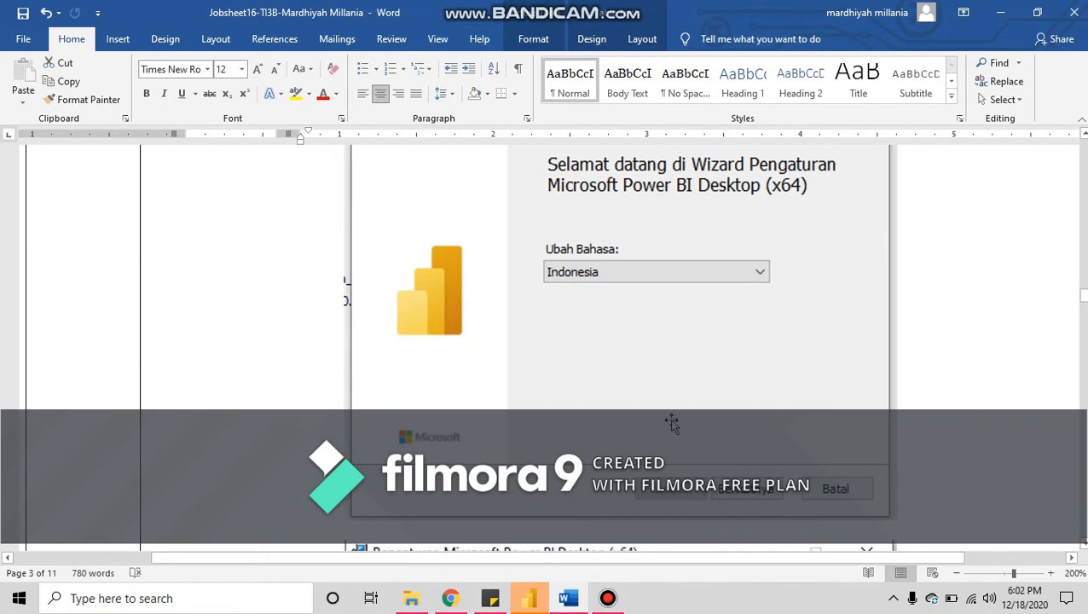
{"action": "scroll", "coordinate": [671, 422], "scroll_direction": "down", "scroll_amount": 6}
{"action": "scroll", "coordinate": [672, 422], "scroll_direction": "up", "scroll_amount": 1}
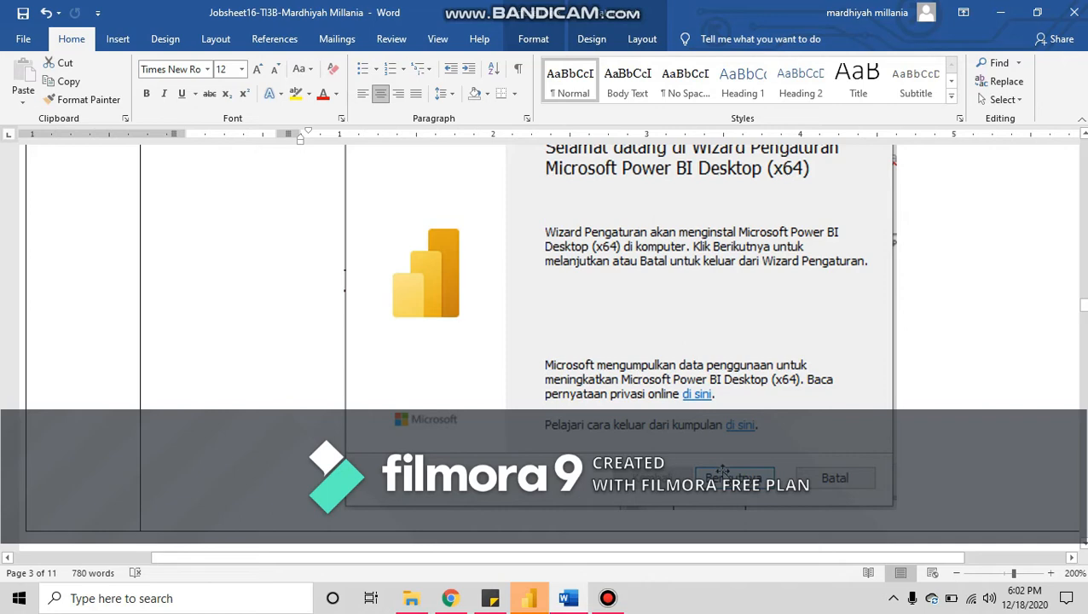
{"action": "scroll", "coordinate": [724, 473], "scroll_direction": "down", "scroll_amount": 8}
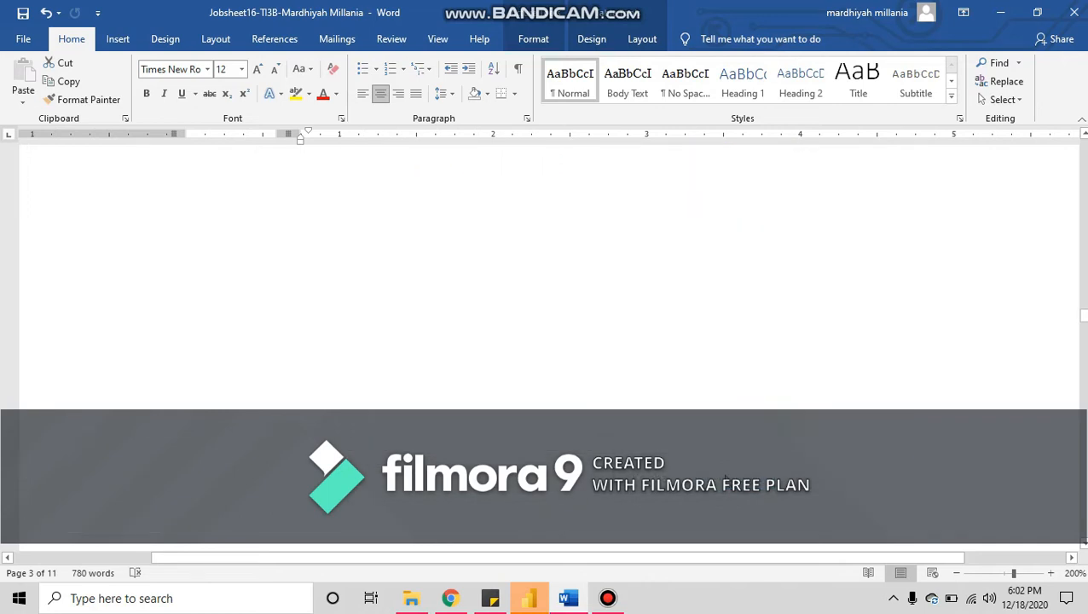
{"action": "scroll", "coordinate": [725, 479], "scroll_direction": "down", "scroll_amount": 5}
{"action": "scroll", "coordinate": [727, 479], "scroll_direction": "down", "scroll_amount": 3}
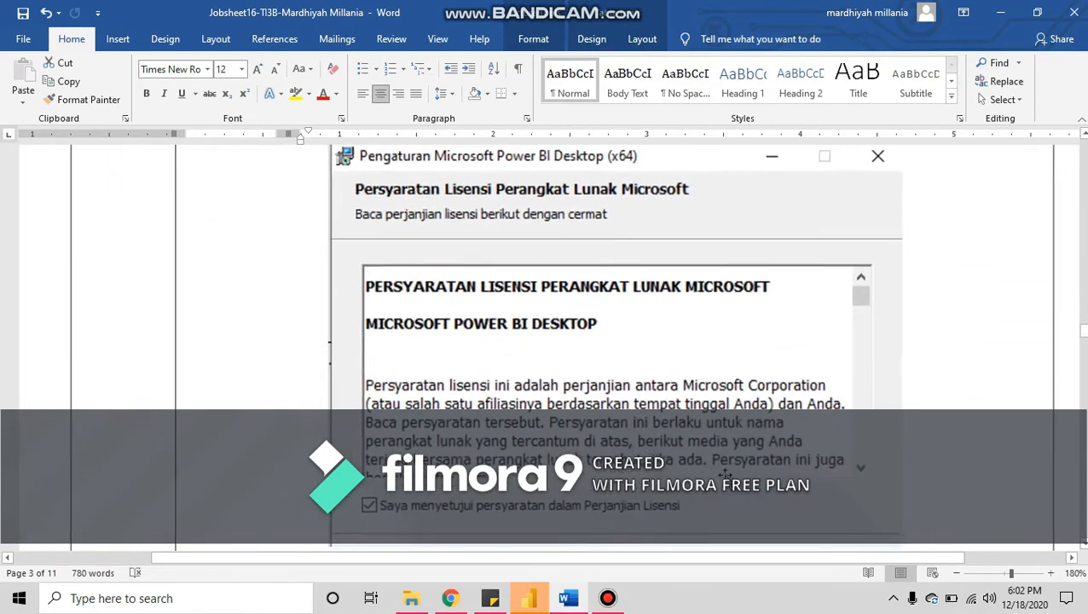
{"action": "scroll", "coordinate": [726, 482], "scroll_direction": "down", "scroll_amount": 1}
{"action": "scroll", "coordinate": [726, 503], "scroll_direction": "down", "scroll_amount": 4}
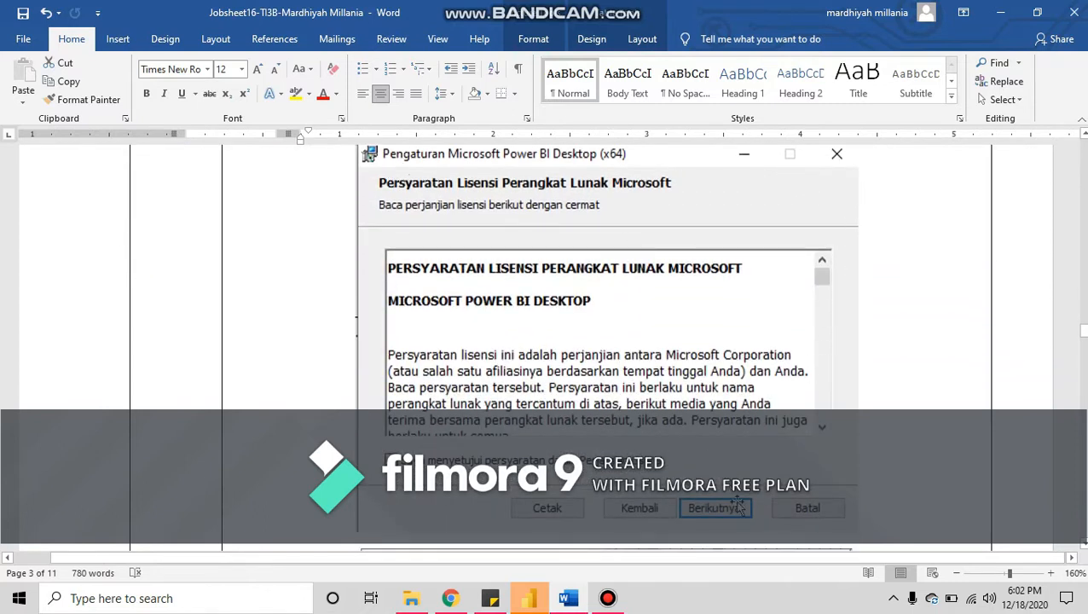
{"action": "scroll", "coordinate": [739, 515], "scroll_direction": "down", "scroll_amount": 3}
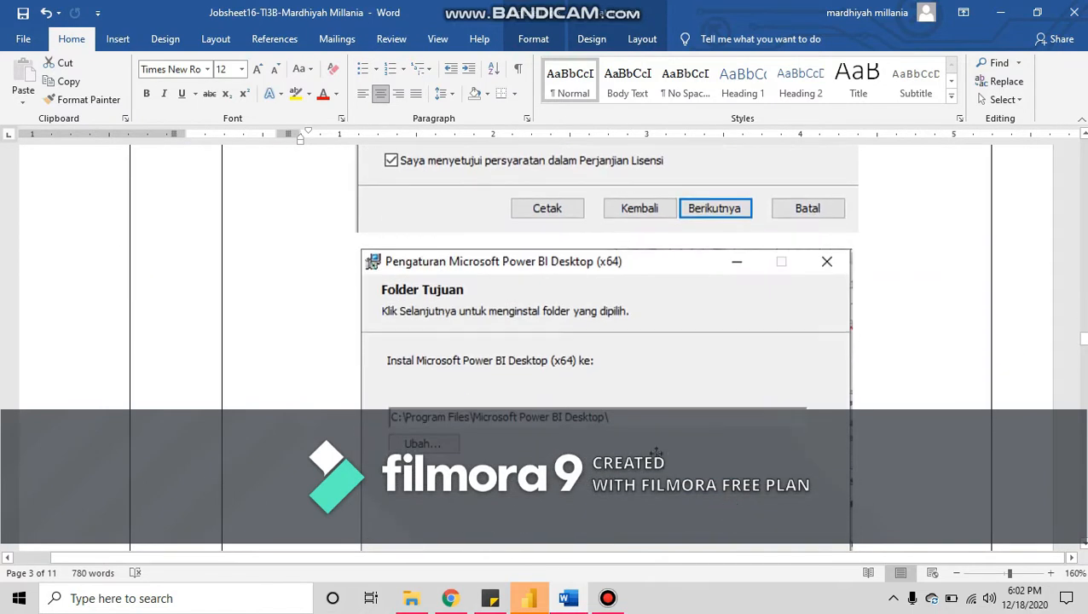
{"action": "scroll", "coordinate": [443, 299], "scroll_direction": "down", "scroll_amount": 3}
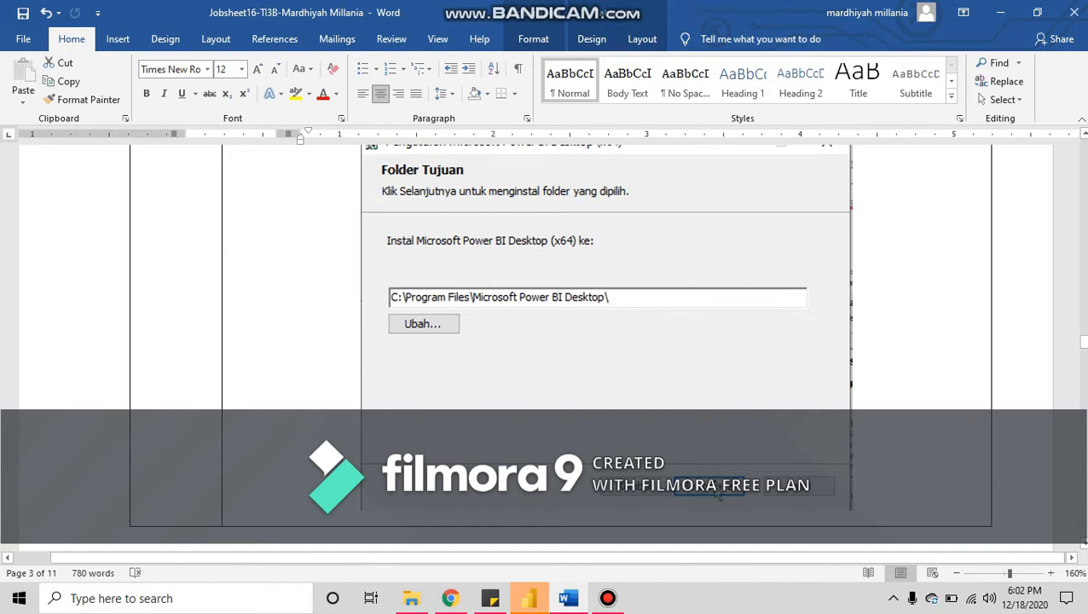
Step: Examine the setup wizard screenshots of the ready-to-install, installation progress and completion pages
{"action": "scroll", "coordinate": [718, 492], "scroll_direction": "down", "scroll_amount": 10}
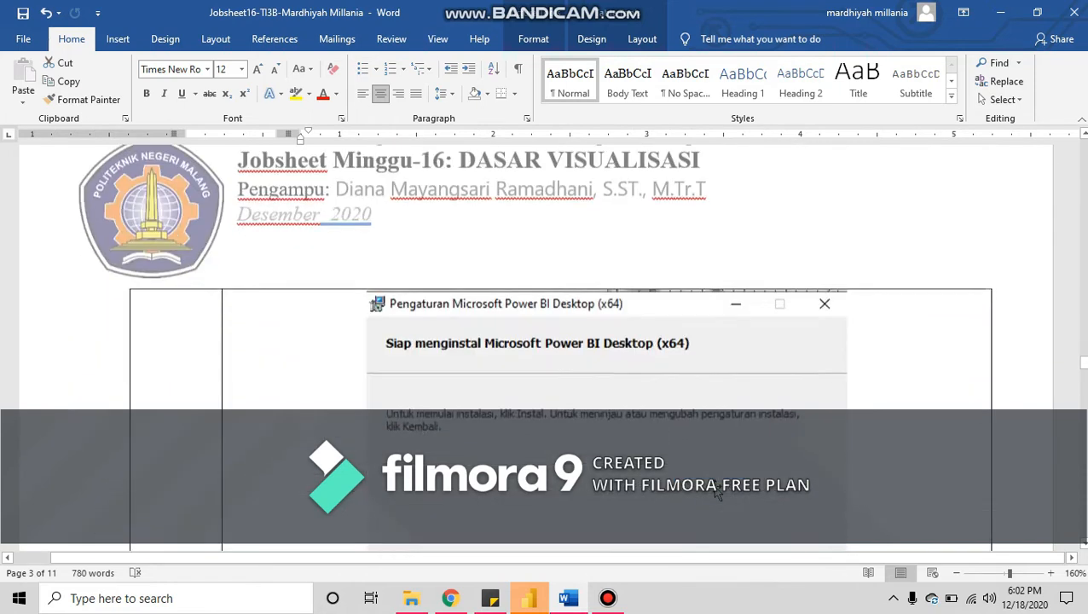
{"action": "scroll", "coordinate": [591, 443], "scroll_direction": "down", "scroll_amount": 3}
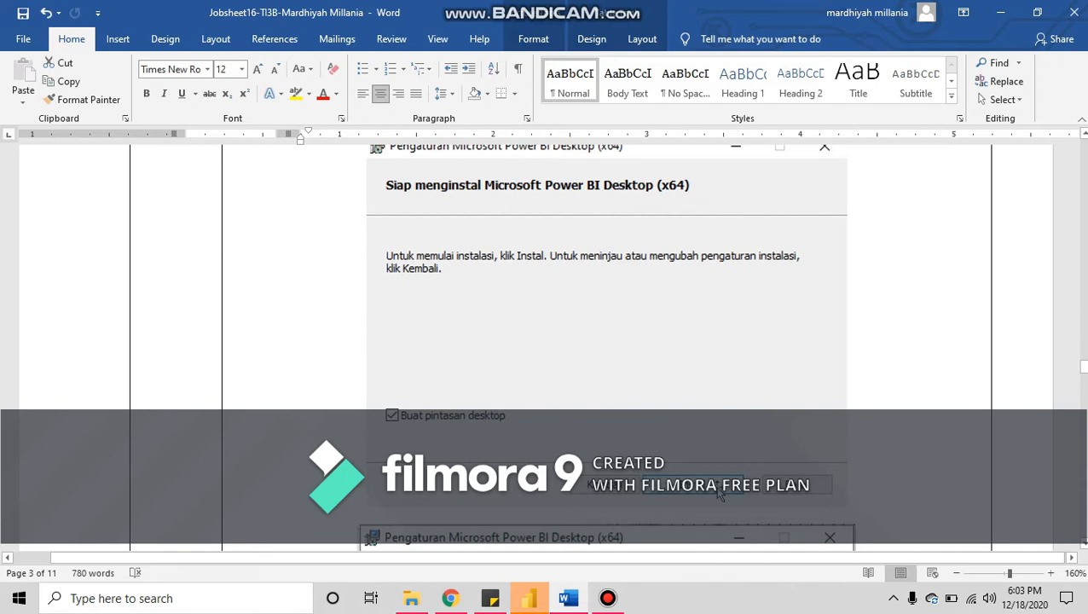
{"action": "scroll", "coordinate": [719, 495], "scroll_direction": "down", "scroll_amount": 9}
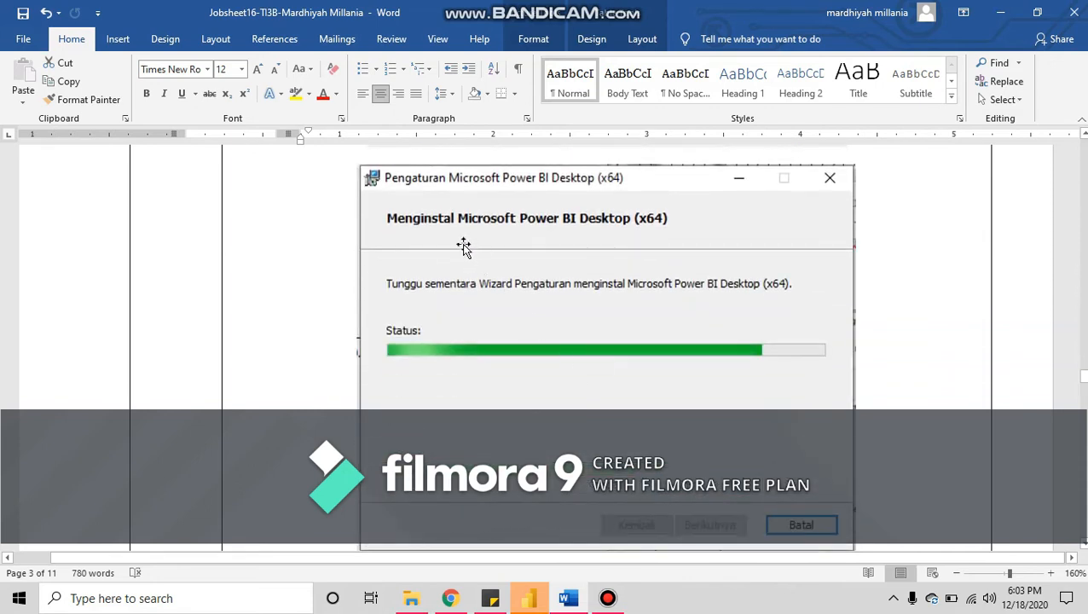
{"action": "scroll", "coordinate": [604, 406], "scroll_direction": "down", "scroll_amount": 5}
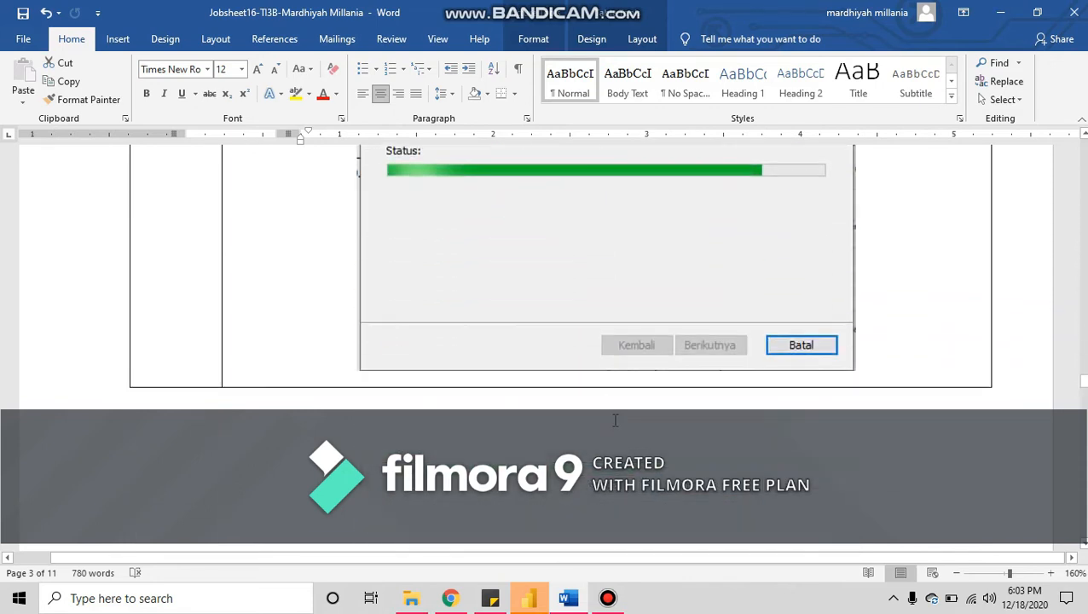
{"action": "scroll", "coordinate": [635, 471], "scroll_direction": "down", "scroll_amount": 5}
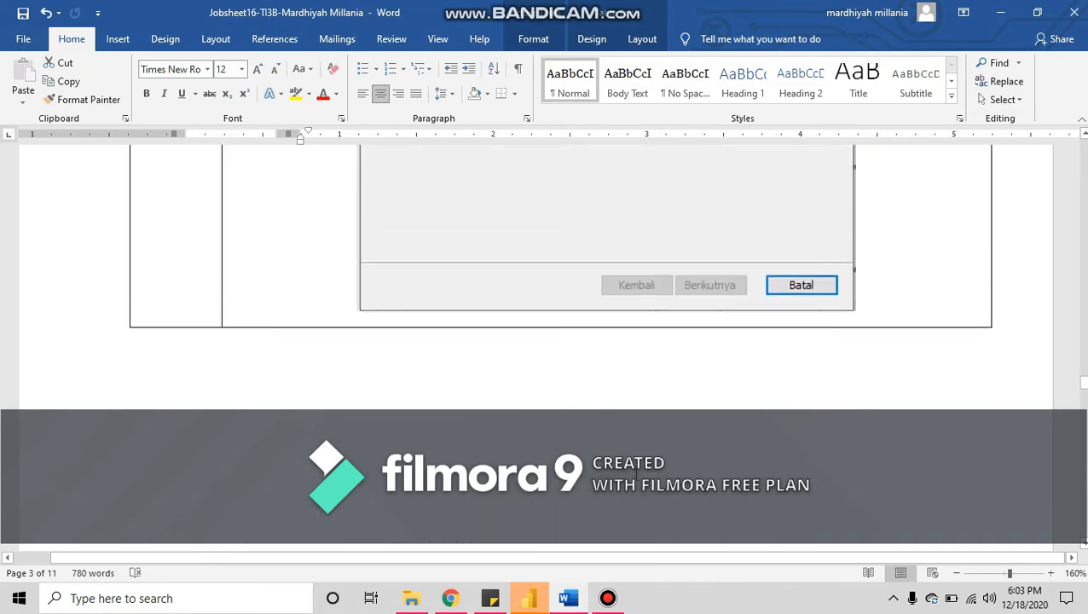
{"action": "scroll", "coordinate": [632, 478], "scroll_direction": "down", "scroll_amount": 12}
{"action": "scroll", "coordinate": [561, 260], "scroll_direction": "up", "scroll_amount": 2}
{"action": "scroll", "coordinate": [561, 260], "scroll_direction": "up", "scroll_amount": 2}
{"action": "scroll", "coordinate": [558, 260], "scroll_direction": "down", "scroll_amount": 5}
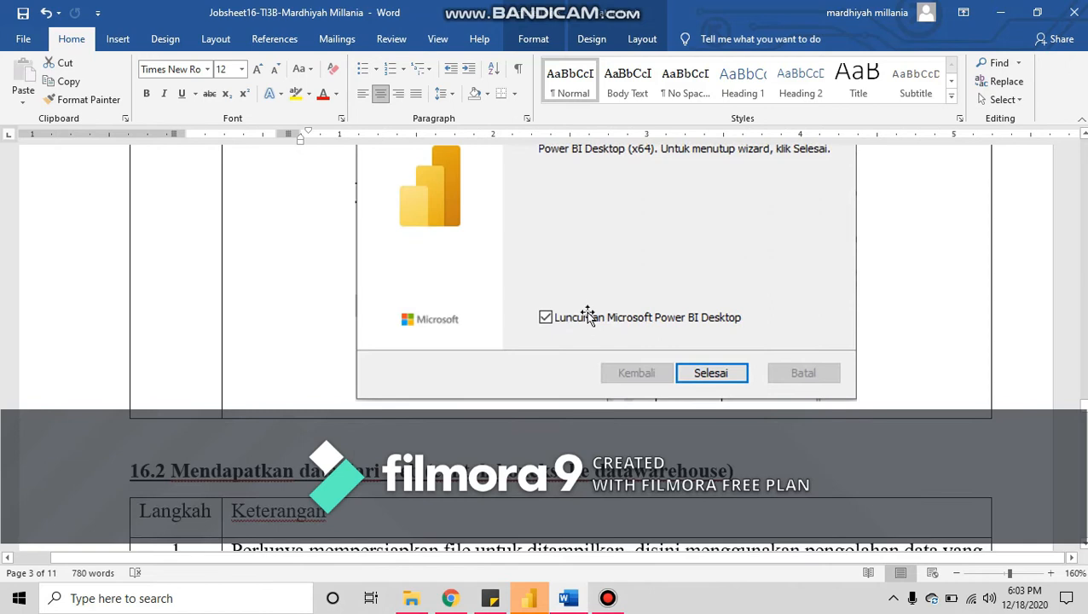
{"action": "scroll", "coordinate": [703, 294], "scroll_direction": "up", "scroll_amount": 3}
Step: Switch to Power BI Desktop, dismiss its start screen and check the signed-in account's details
{"action": "left_click", "coordinate": [543, 601]}
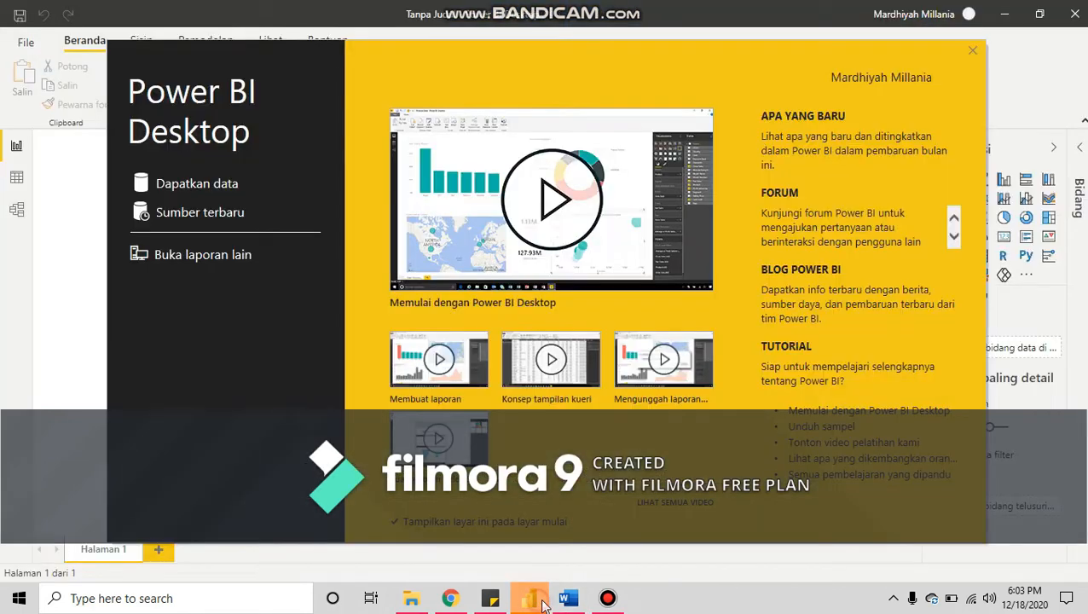
{"action": "left_click", "coordinate": [972, 55]}
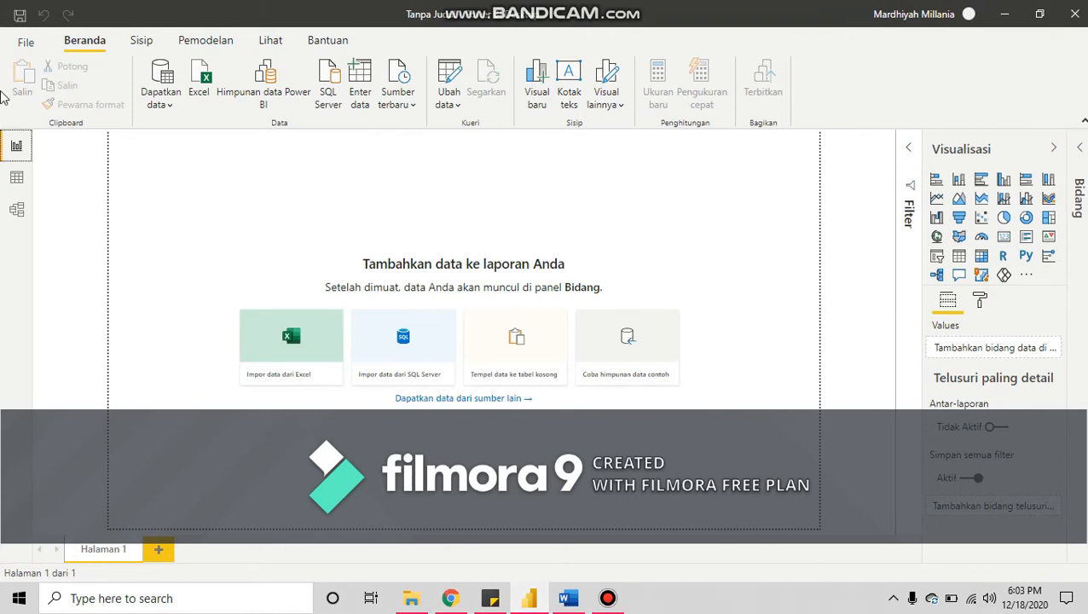
{"action": "left_click", "coordinate": [969, 15]}
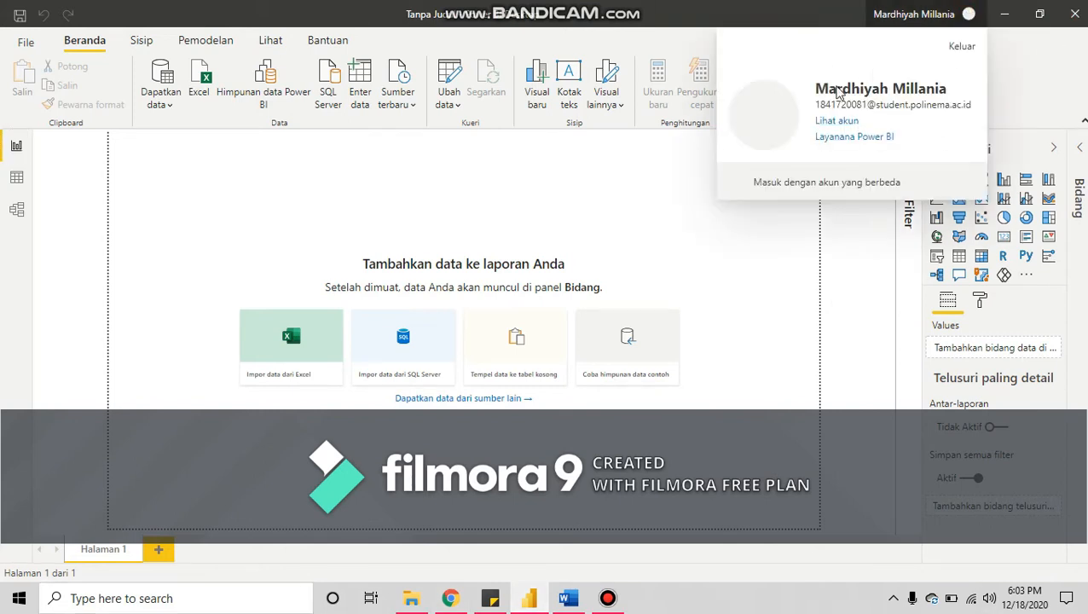
{"action": "left_click", "coordinate": [1031, 117]}
Step: Return to the Word report and look over the completed-setup screenshot and the start of section 16.2
{"action": "left_click", "coordinate": [568, 598]}
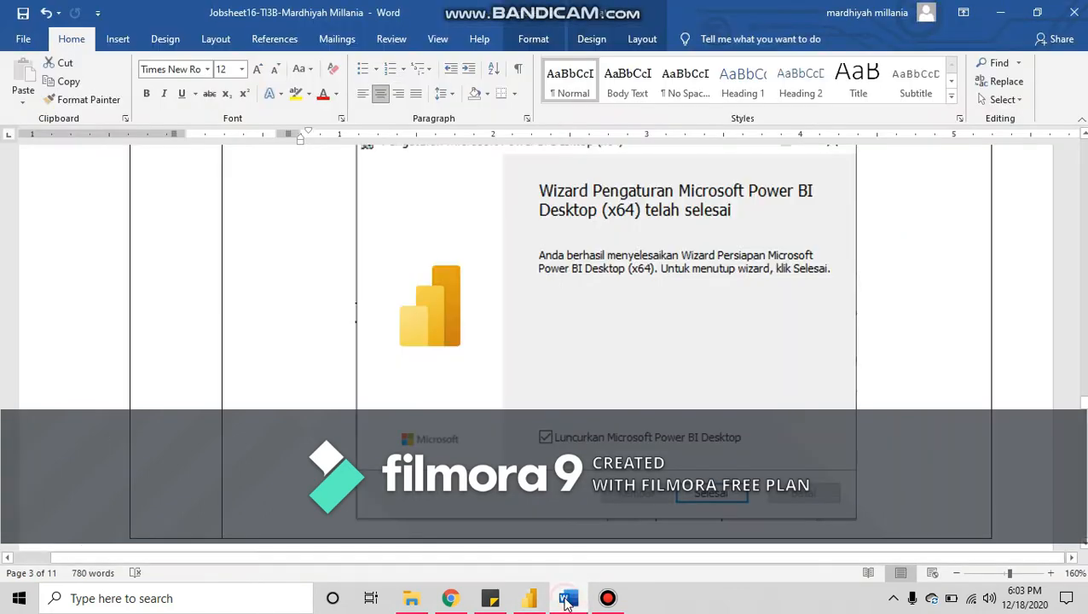
{"action": "scroll", "coordinate": [606, 456], "scroll_direction": "down", "scroll_amount": 5}
{"action": "scroll", "coordinate": [606, 456], "scroll_direction": "down", "scroll_amount": 4, "text": "ctrl"}
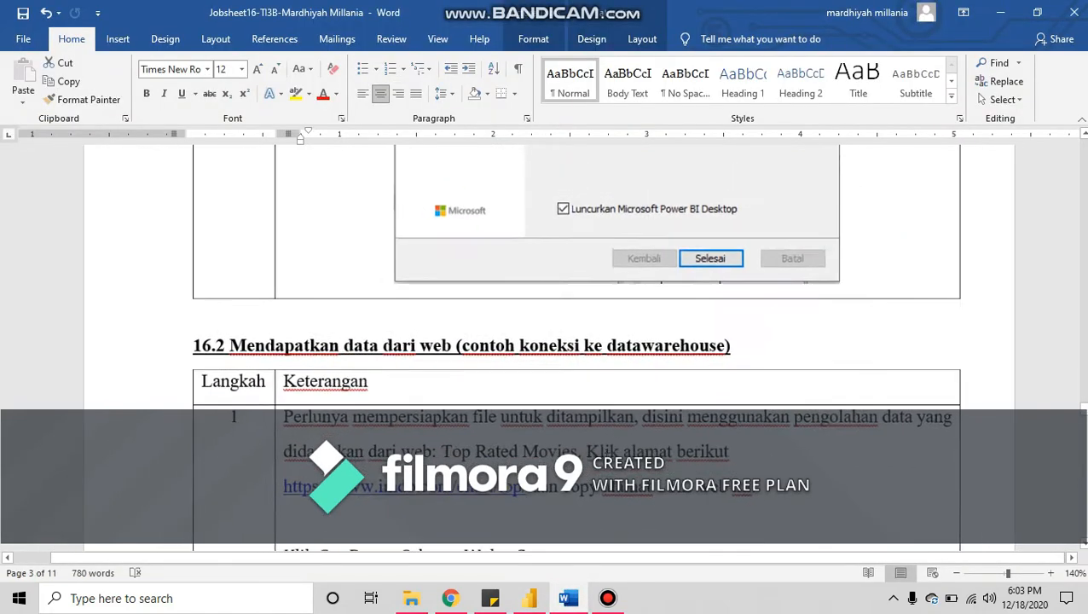
{"action": "scroll", "coordinate": [605, 456], "scroll_direction": "up", "scroll_amount": 5}
{"action": "scroll", "coordinate": [606, 462], "scroll_direction": "up", "scroll_amount": 8}
{"action": "scroll", "coordinate": [606, 461], "scroll_direction": "down", "scroll_amount": 12}
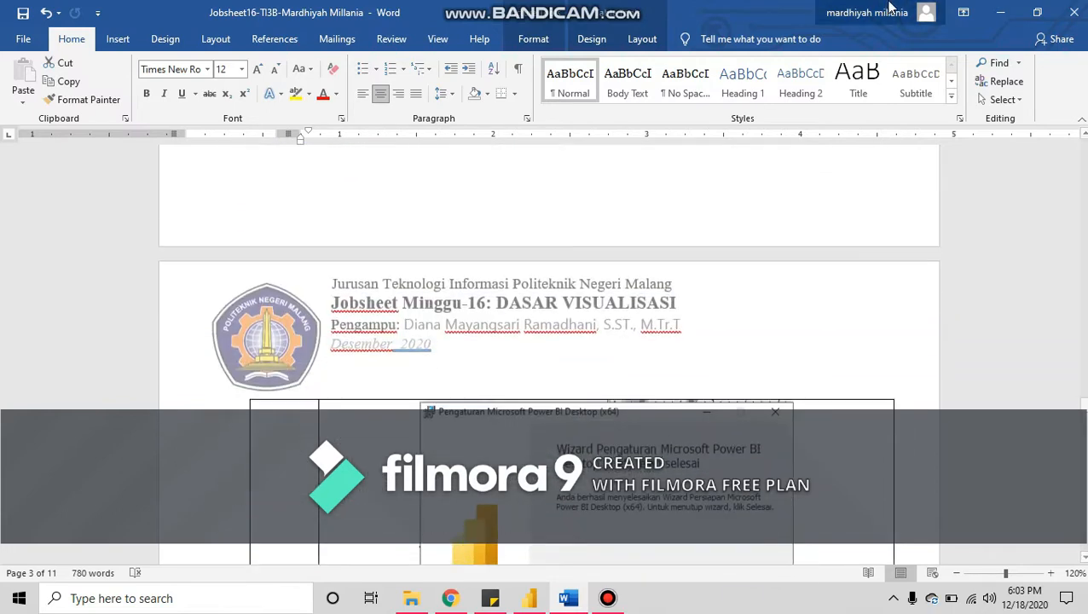
Step: Minimize the Word report, switch to Jobsheet 15 Dasar Visualisasi.pdf in Chrome and find section 16.2 on getting data from the web
{"action": "left_click", "coordinate": [1000, 12]}
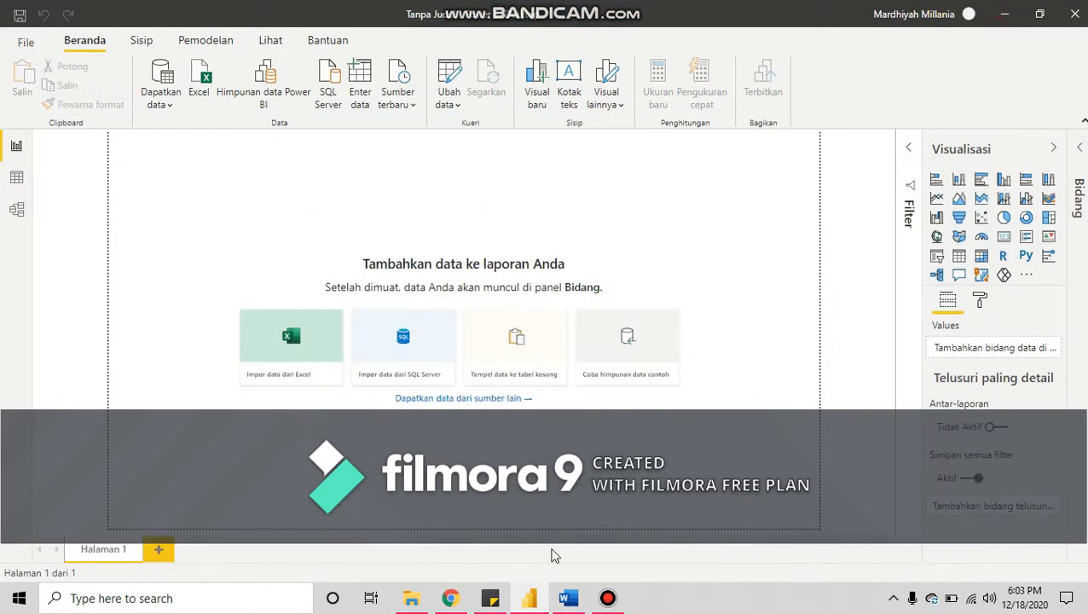
{"action": "left_click", "coordinate": [450, 598]}
{"action": "scroll", "coordinate": [284, 412], "scroll_direction": "down", "scroll_amount": 5}
{"action": "scroll", "coordinate": [286, 421], "scroll_direction": "down", "scroll_amount": 6}
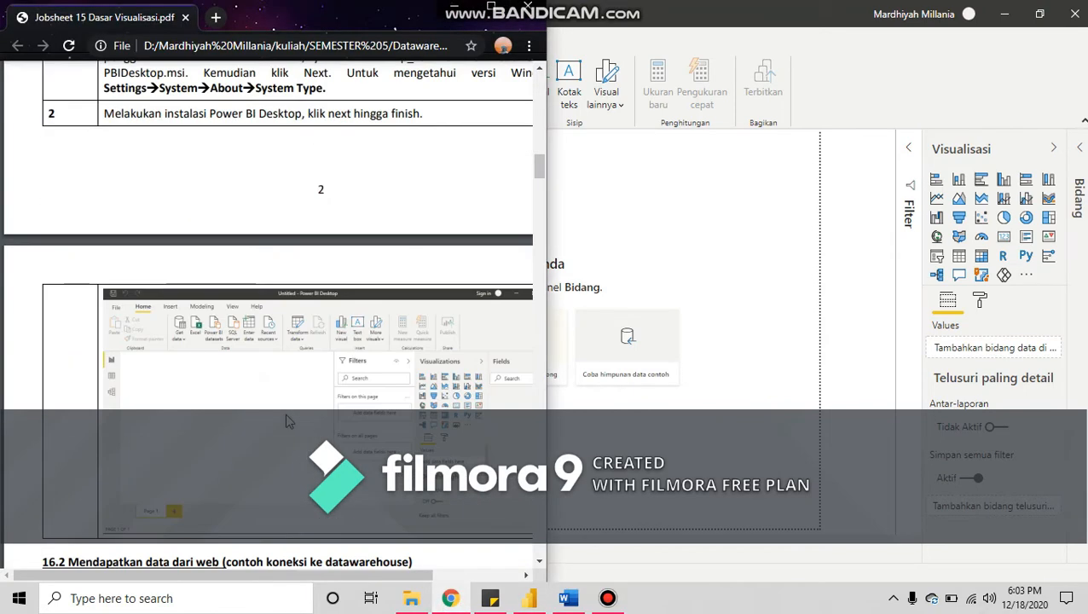
{"action": "scroll", "coordinate": [286, 420], "scroll_direction": "up", "scroll_amount": 3}
{"action": "scroll", "coordinate": [287, 420], "scroll_direction": "down", "scroll_amount": 5}
{"action": "scroll", "coordinate": [286, 420], "scroll_direction": "down", "scroll_amount": 1}
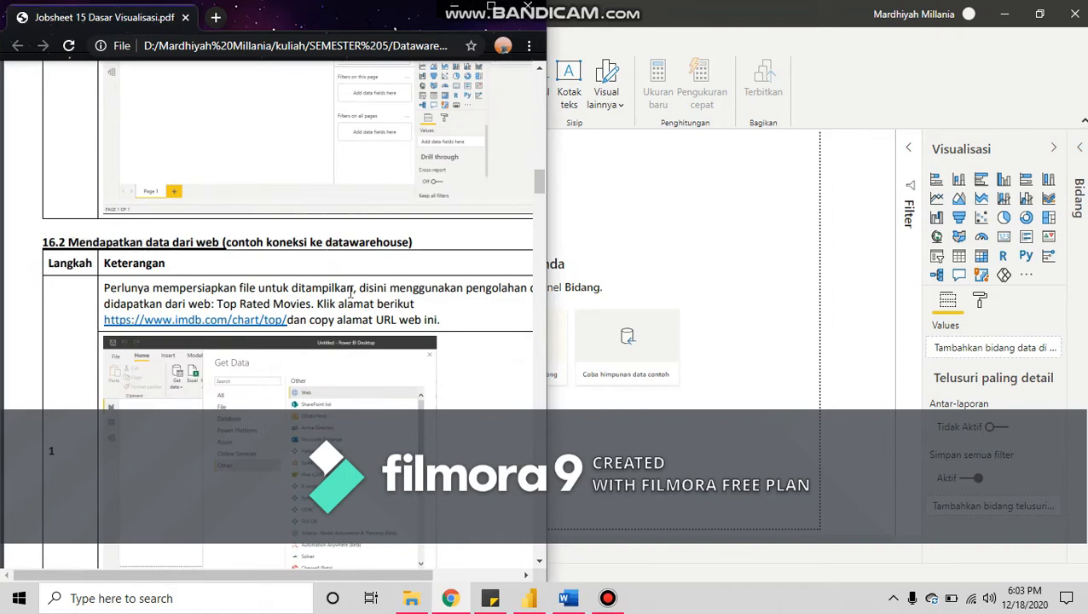
{"action": "left_click", "coordinate": [607, 598]}
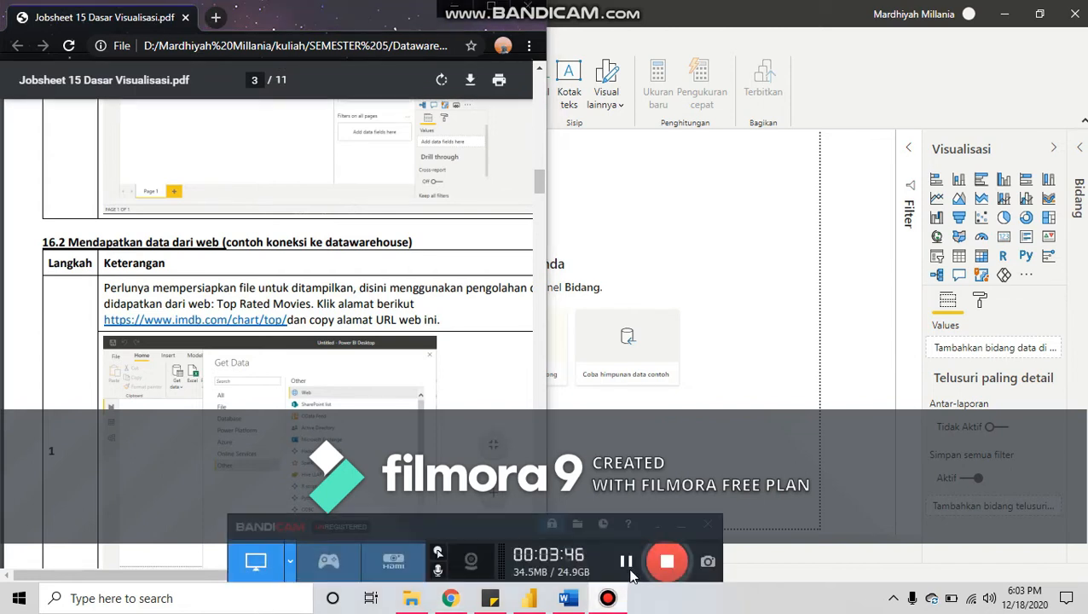
{"action": "left_click", "coordinate": [627, 564]}
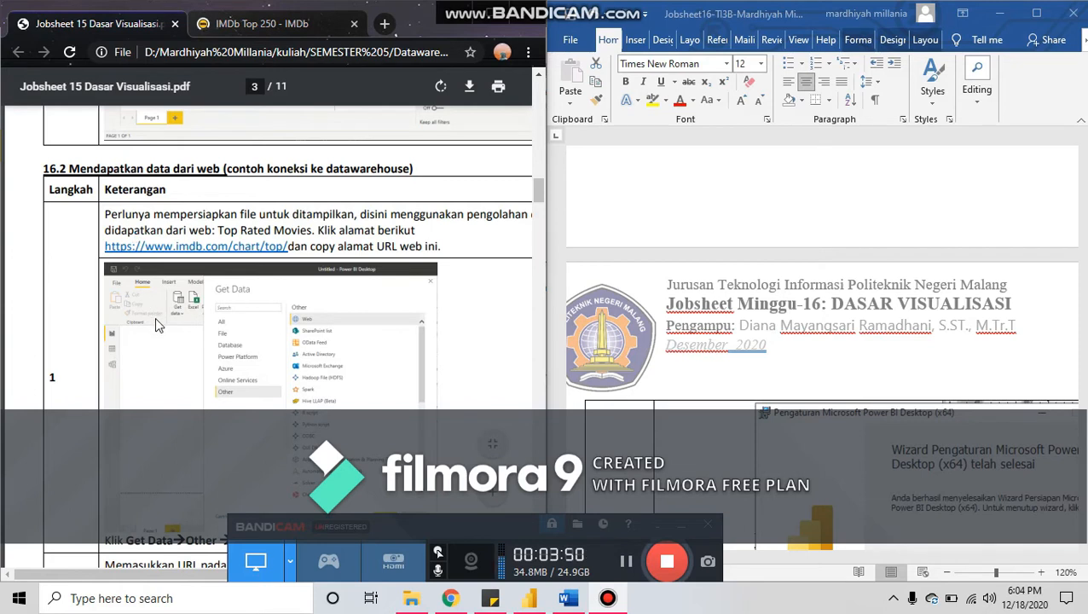
Step: Show section 16.2, Mendapatkan data dari web, in the Word report alongside the same section of the PDF
{"action": "left_click", "coordinate": [215, 314]}
{"action": "scroll", "coordinate": [770, 356], "scroll_direction": "down", "scroll_amount": 4}
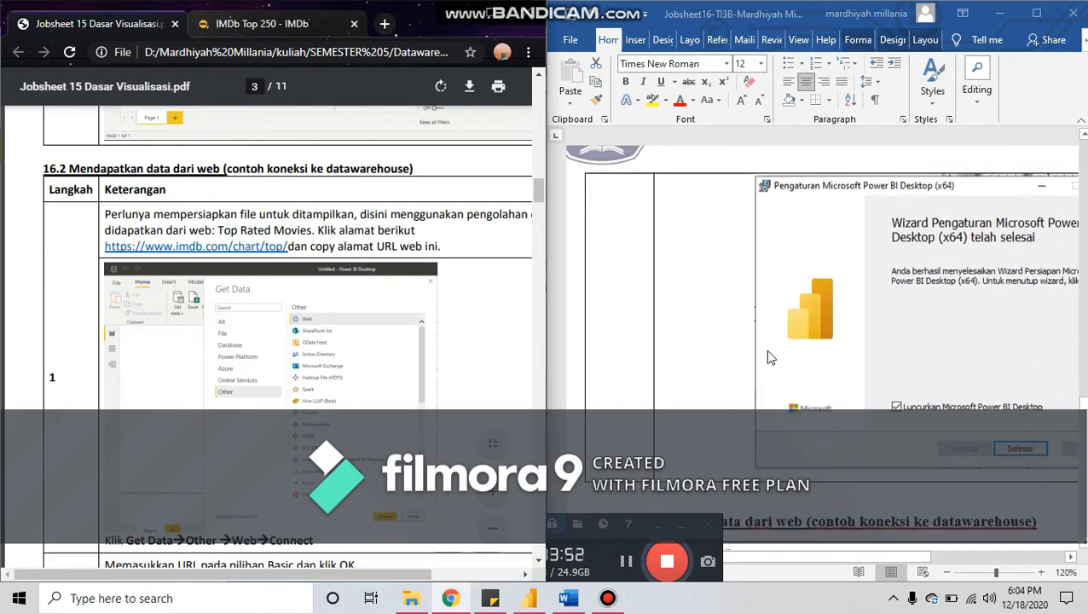
{"action": "scroll", "coordinate": [770, 356], "scroll_direction": "down", "scroll_amount": 5}
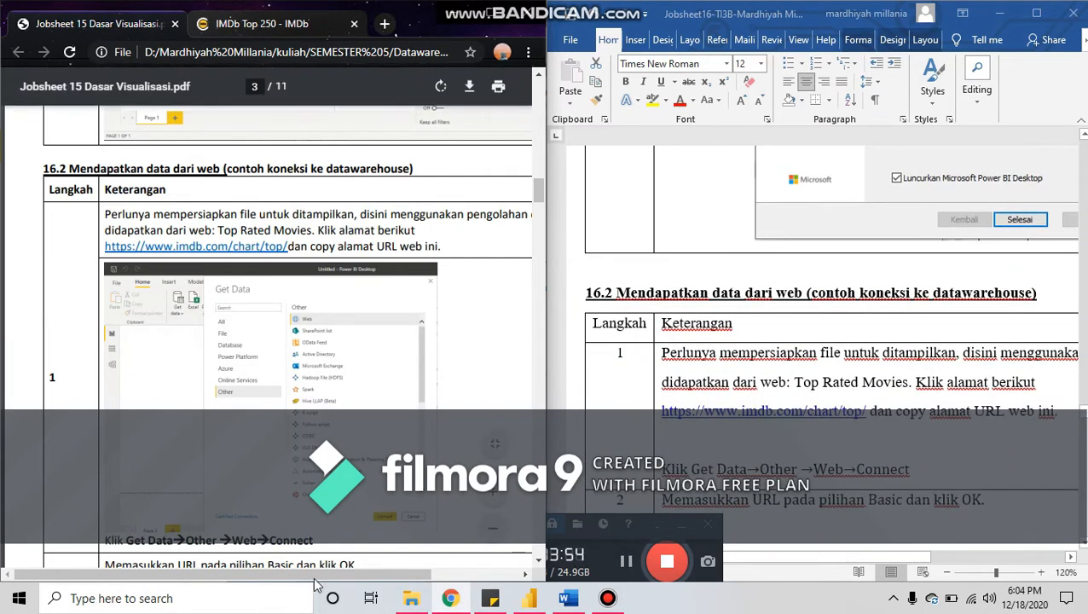
Step: Read the PDF's instruction on the Top Rated Movies link and view the IMDb Top Rated Movies page
{"action": "left_click_drag", "start_coordinate": [318, 573], "coordinate": [378, 580]}
{"action": "left_click_drag", "start_coordinate": [142, 229], "coordinate": [283, 227]}
{"action": "left_click", "coordinate": [170, 248]}
{"action": "left_click", "coordinate": [283, 28]}
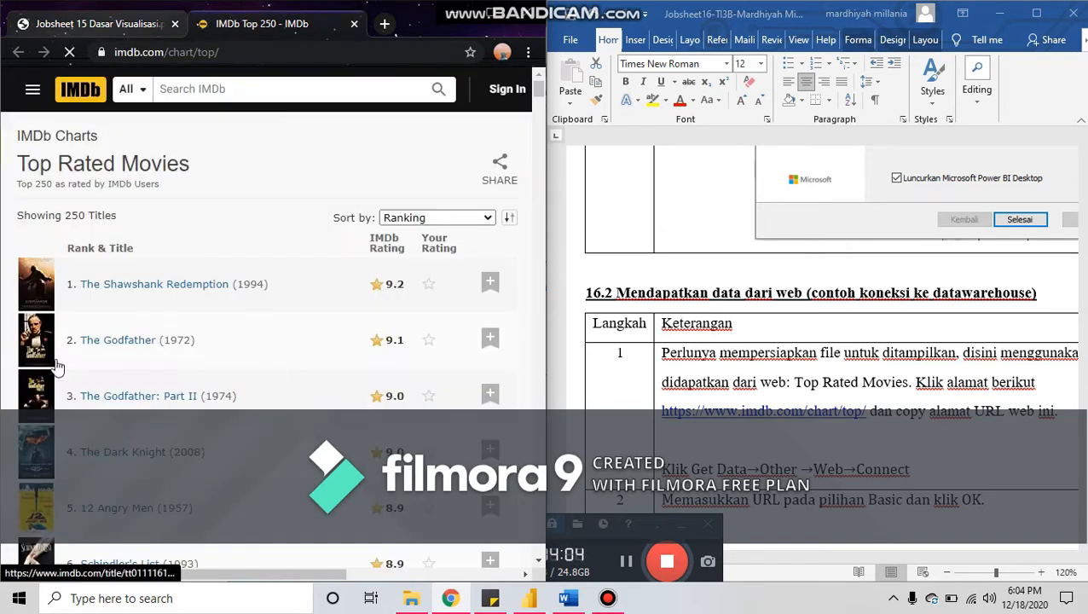
{"action": "left_click", "coordinate": [85, 31]}
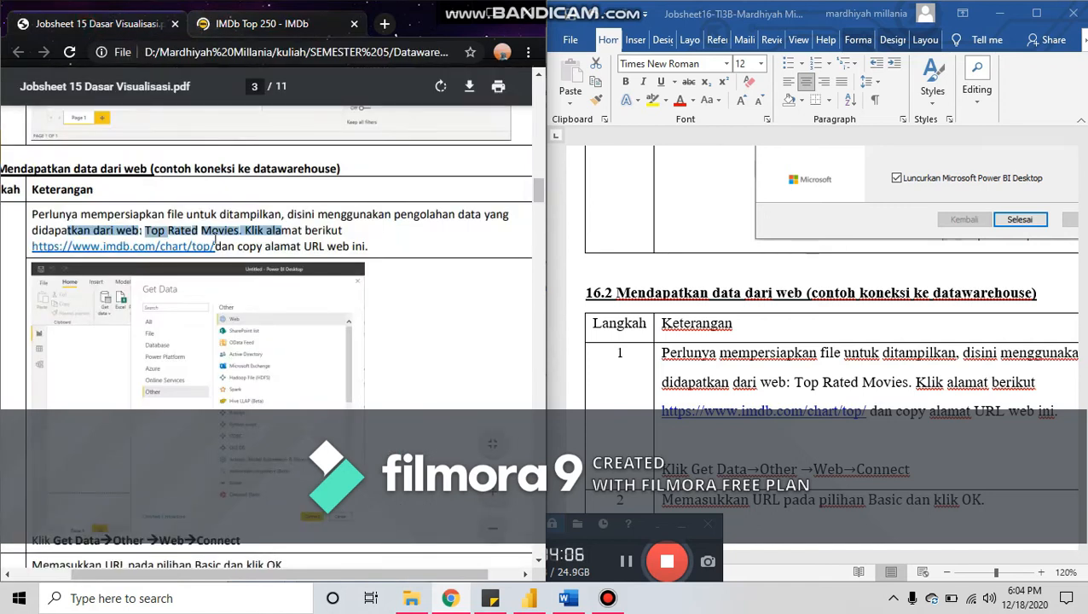
{"action": "left_click", "coordinate": [214, 248]}
{"action": "right_click", "coordinate": [197, 245]}
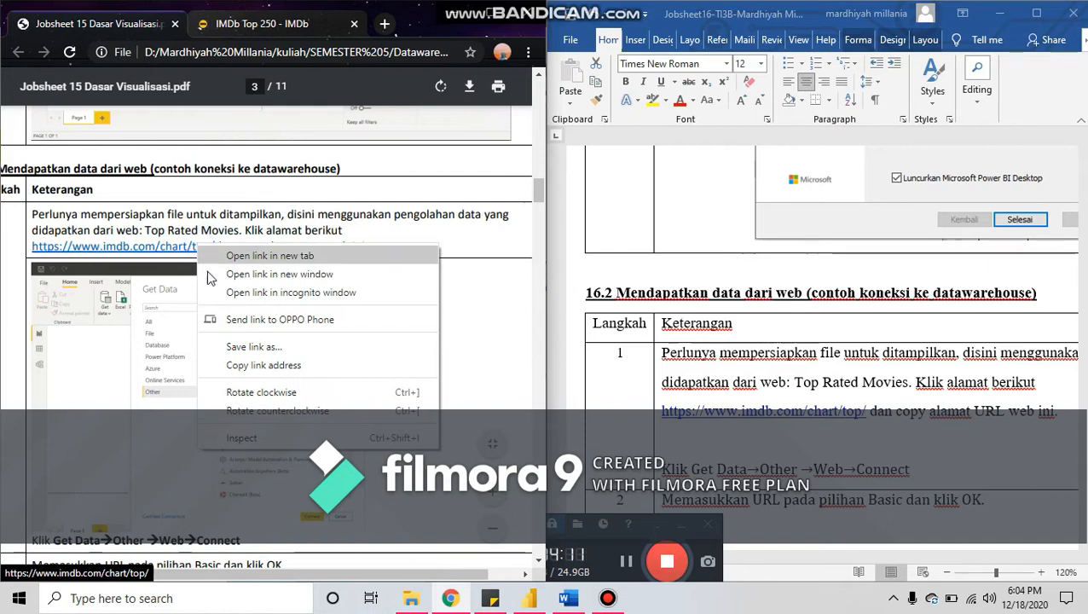
{"action": "left_click", "coordinate": [238, 366]}
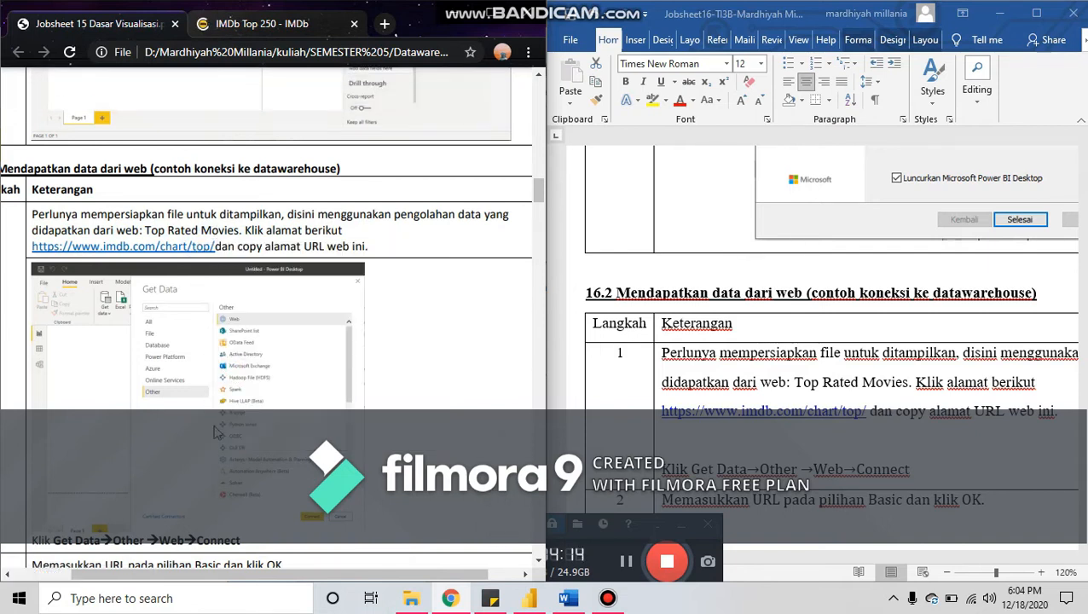
Step: Switch to Power BI Desktop and dock its window beside the jobsheet PDF
{"action": "left_click", "coordinate": [526, 601]}
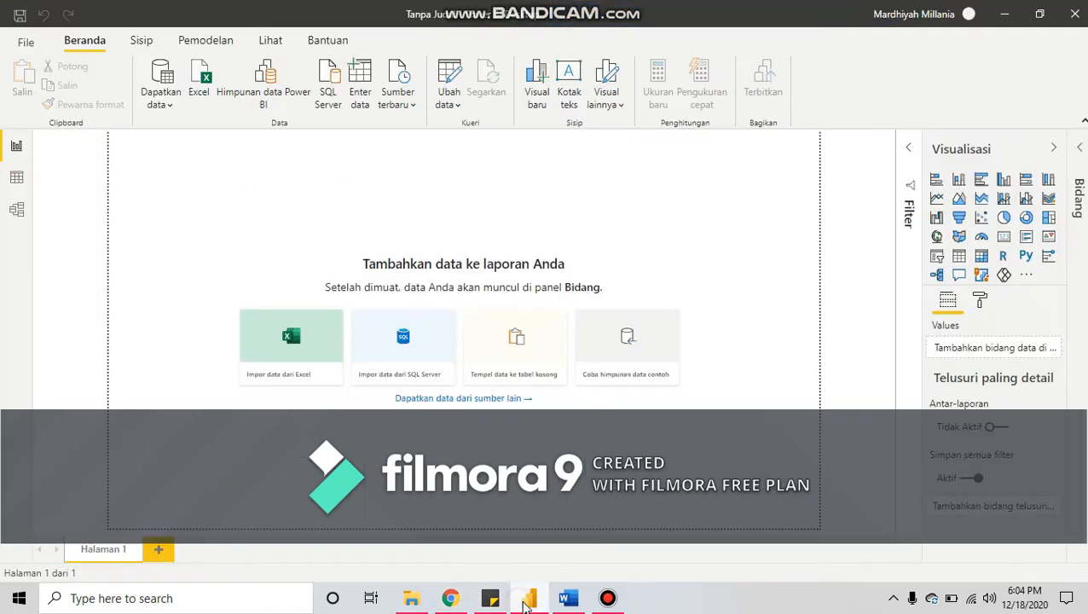
{"action": "left_click_drag", "start_coordinate": [540, 9], "coordinate": [1087, 25]}
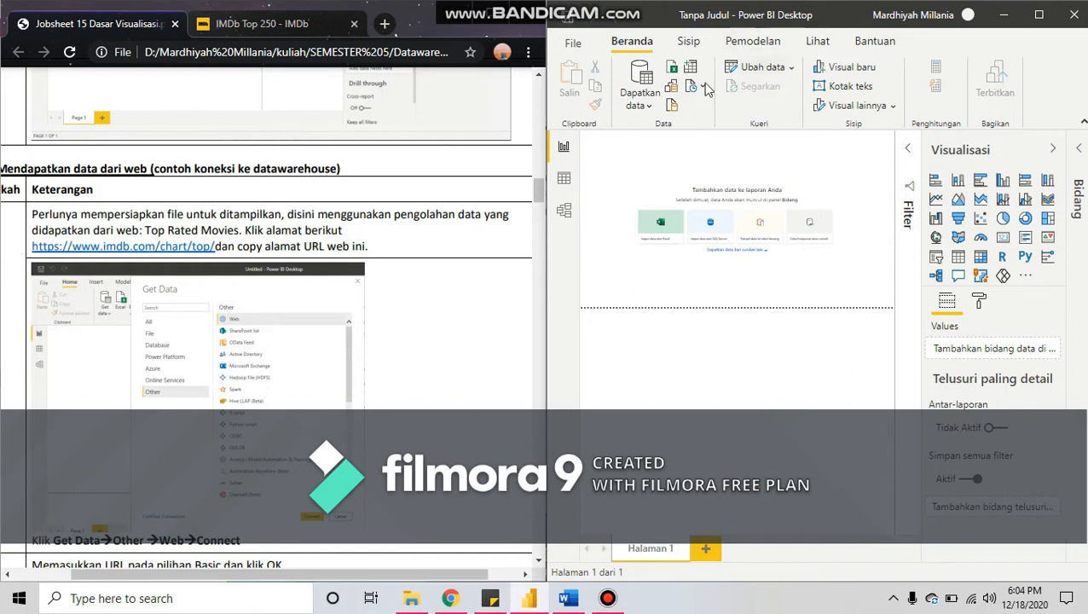
{"action": "left_click", "coordinate": [646, 102]}
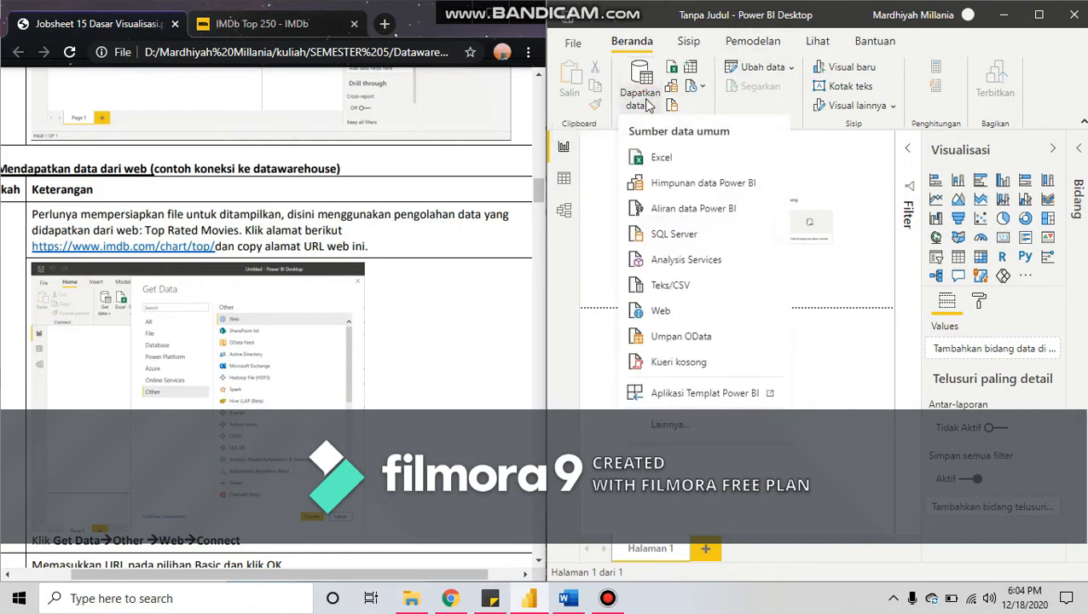
{"action": "left_click", "coordinate": [664, 310]}
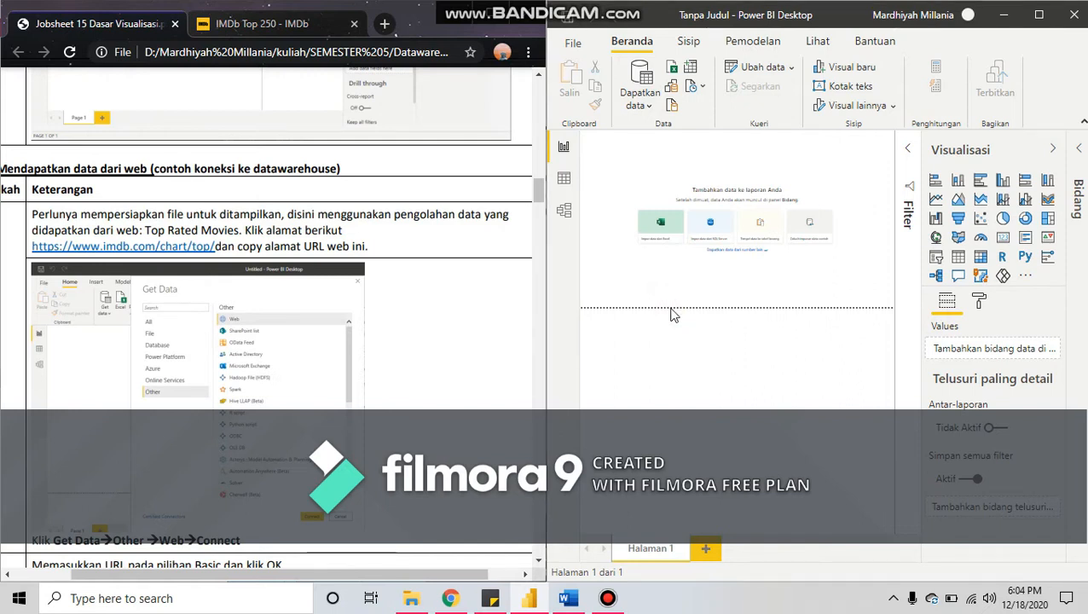
{"action": "left_click_drag", "start_coordinate": [453, 218], "coordinate": [638, 206]}
{"action": "left_click", "coordinate": [542, 282]}
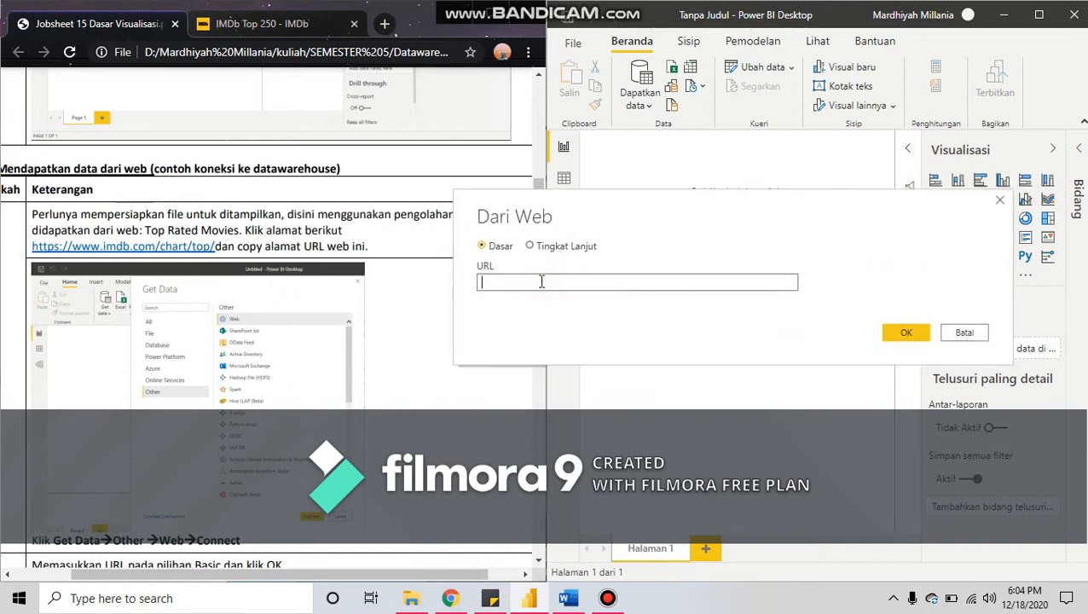
{"action": "key", "text": "ctrl+v"}
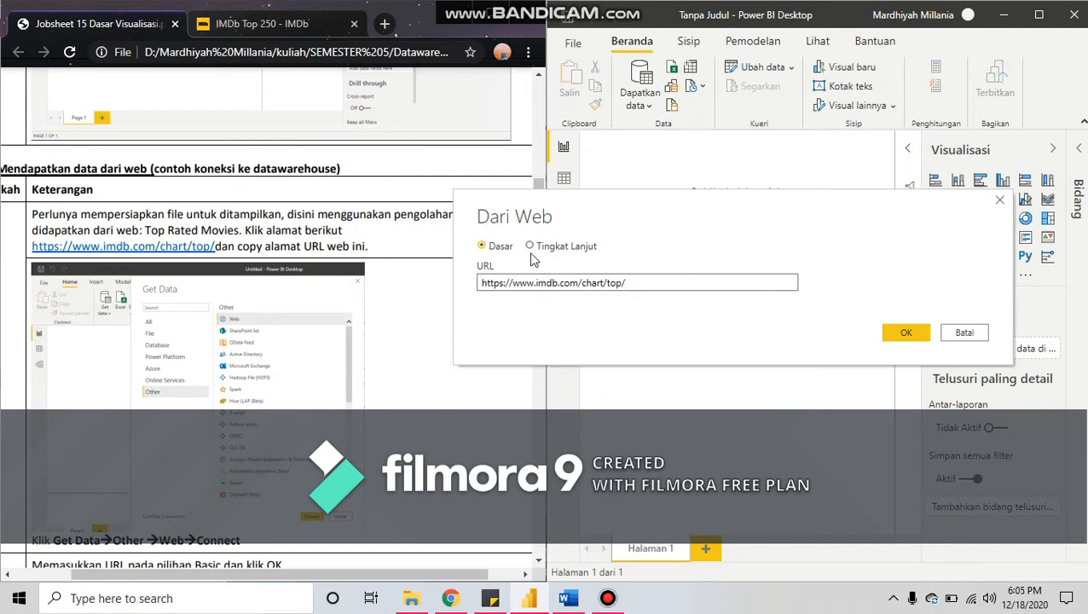
{"action": "left_click", "coordinate": [924, 333]}
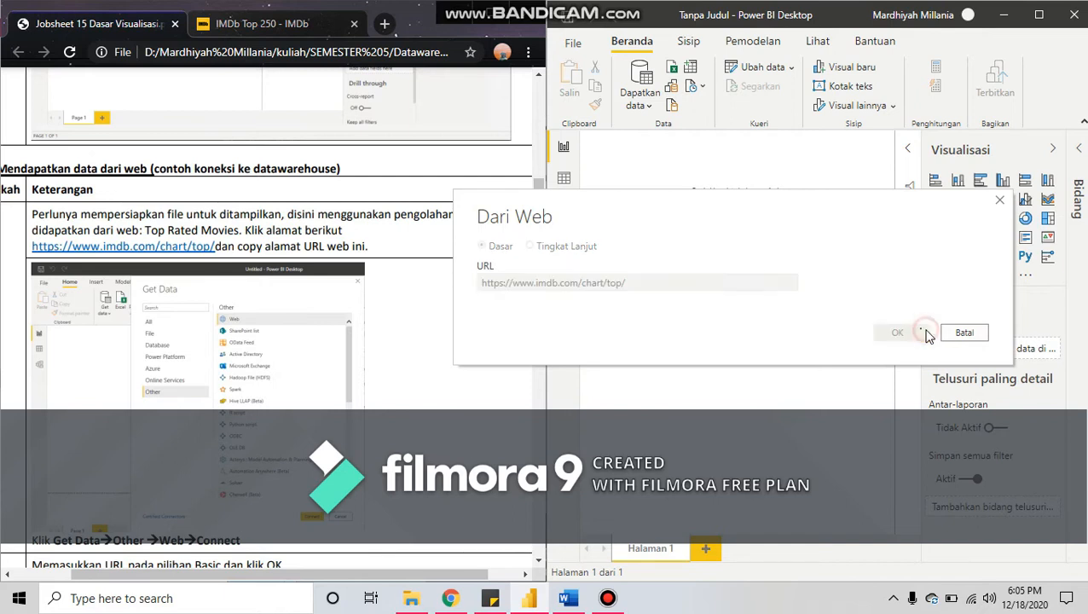
{"action": "scroll", "coordinate": [195, 381], "scroll_direction": "down", "scroll_amount": 5}
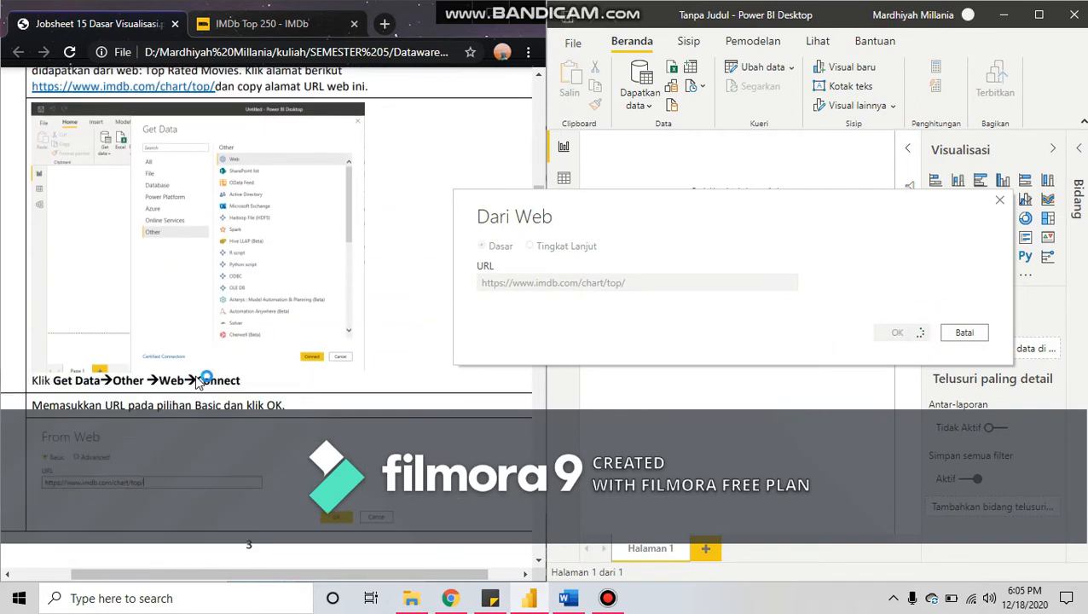
{"action": "left_click_drag", "start_coordinate": [317, 574], "coordinate": [275, 580]}
{"action": "left_click_drag", "start_coordinate": [606, 200], "coordinate": [719, 196]}
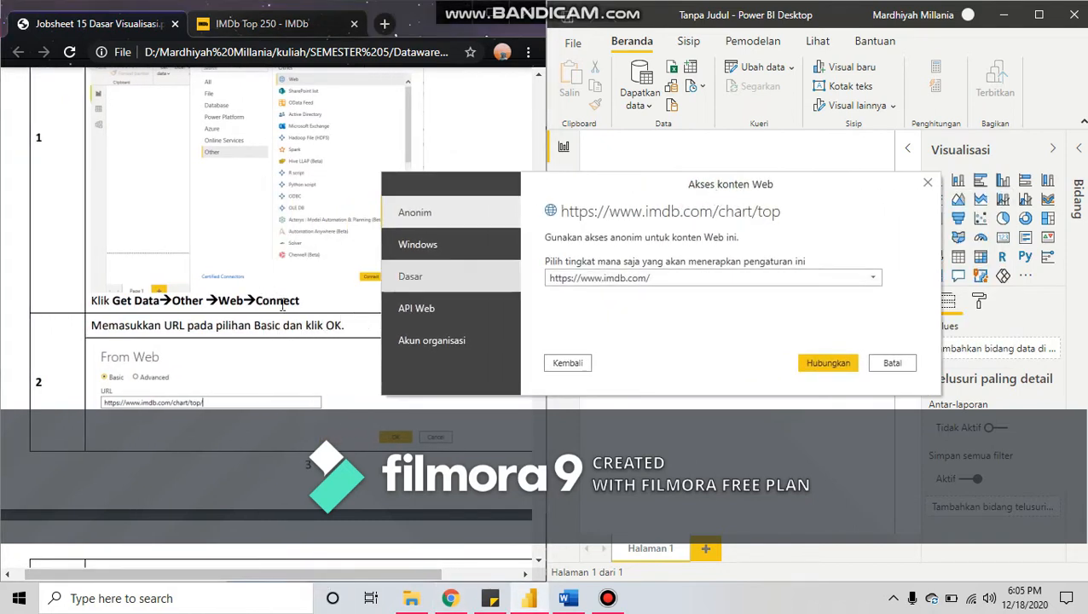
{"action": "scroll", "coordinate": [192, 357], "scroll_direction": "down", "scroll_amount": 7}
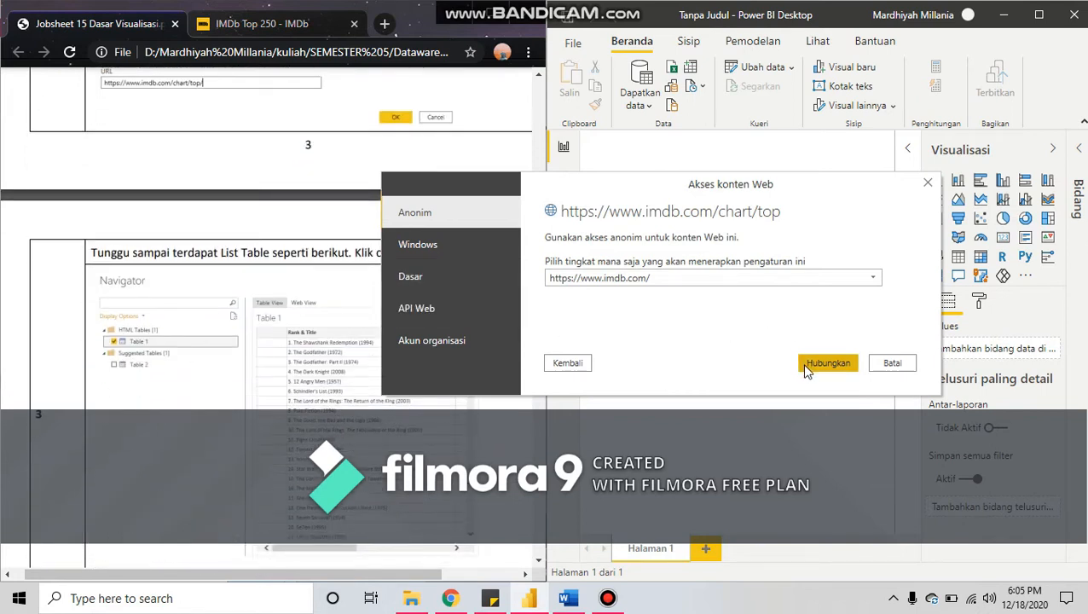
{"action": "left_click", "coordinate": [813, 279]}
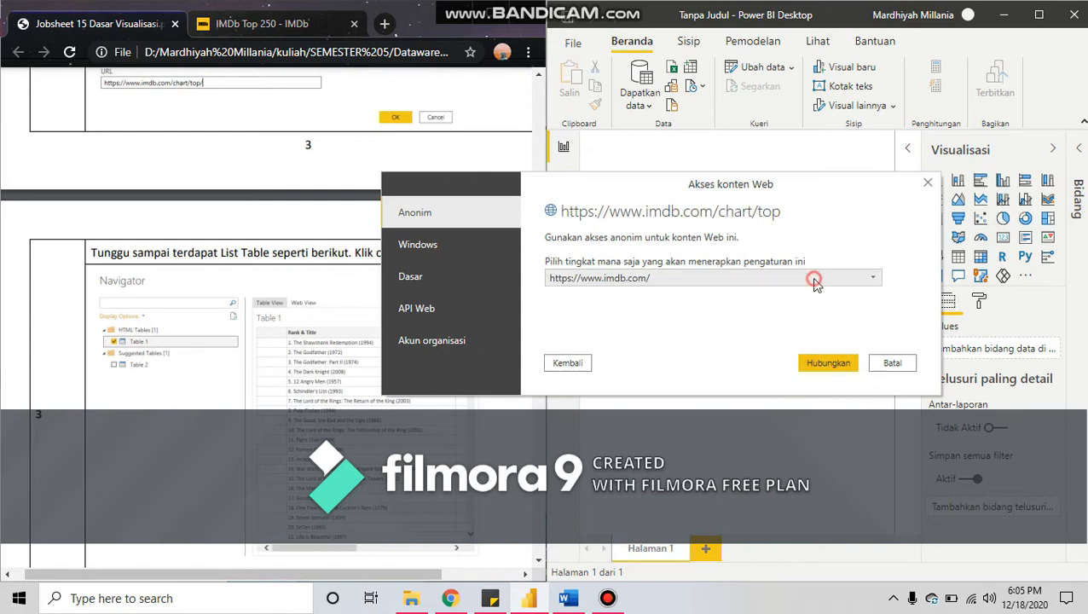
{"action": "left_click", "coordinate": [814, 284]}
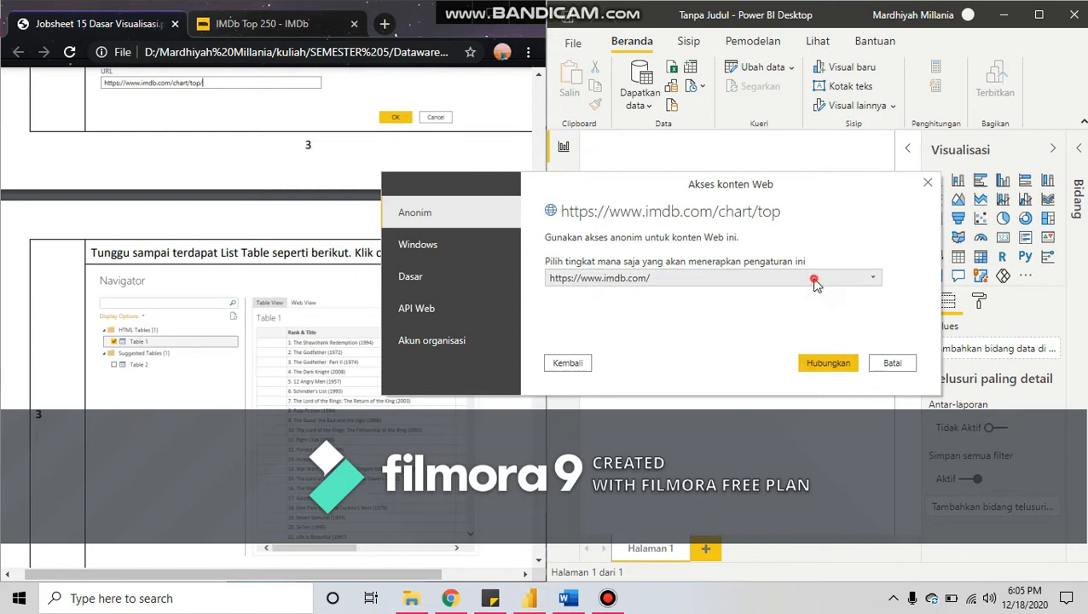
{"action": "scroll", "coordinate": [271, 319], "scroll_direction": "up", "scroll_amount": 7}
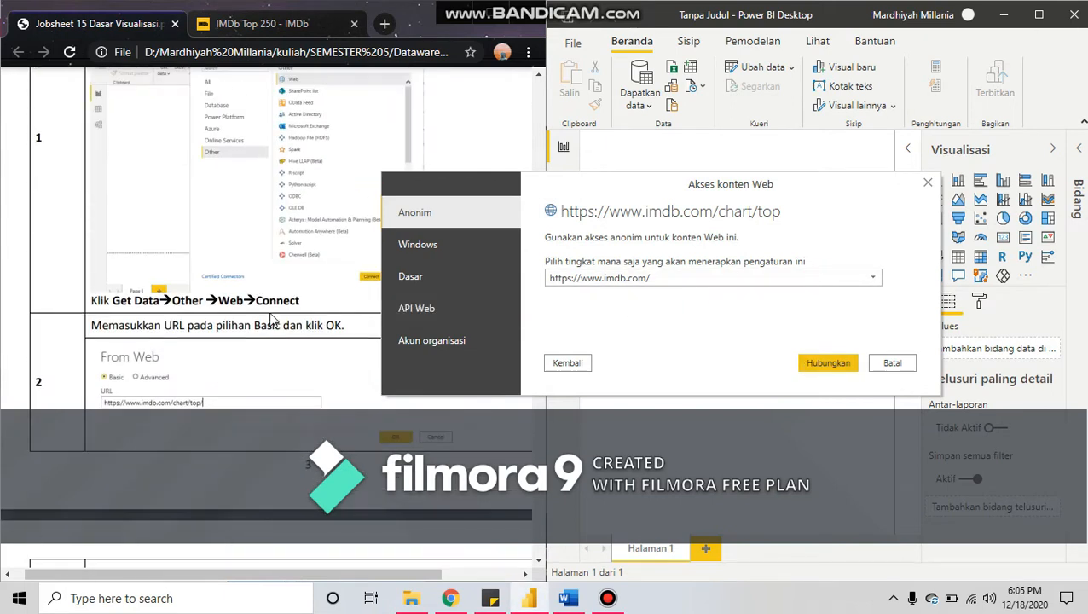
{"action": "left_click", "coordinate": [834, 279]}
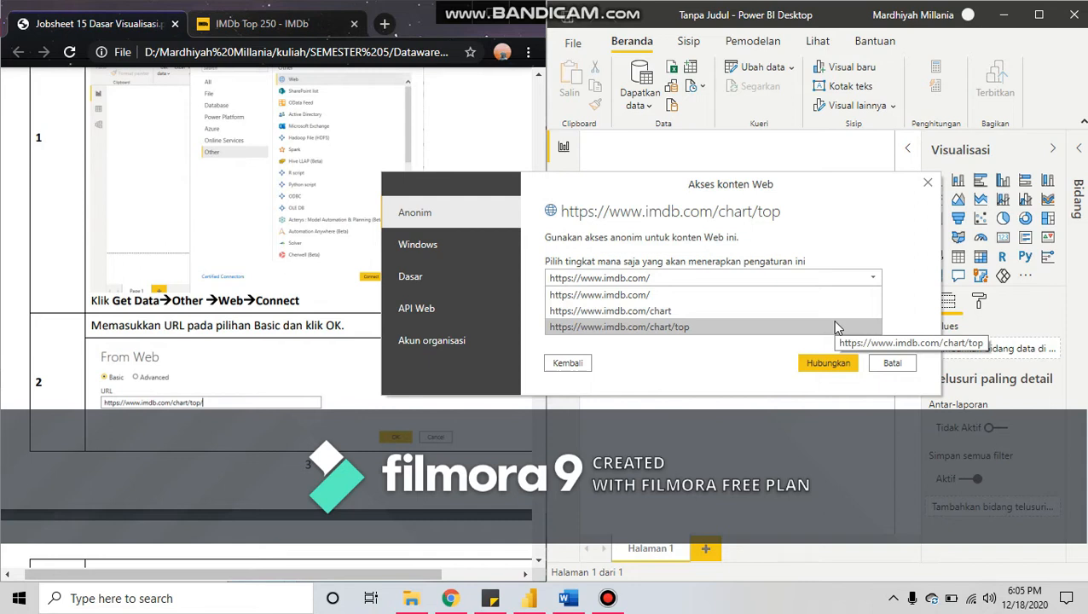
{"action": "left_click", "coordinate": [835, 322]}
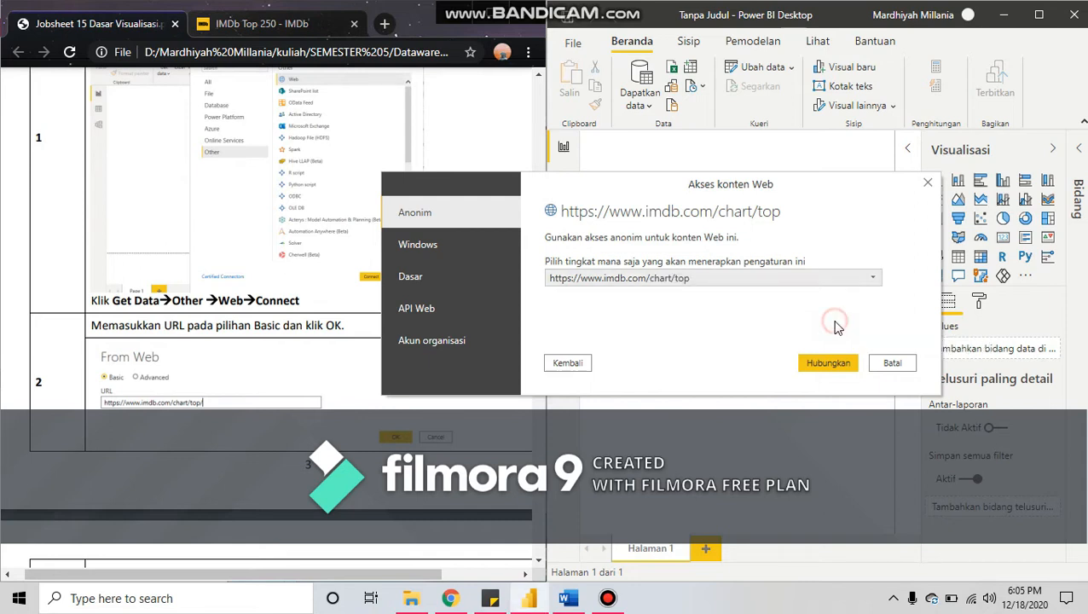
{"action": "left_click", "coordinate": [842, 366]}
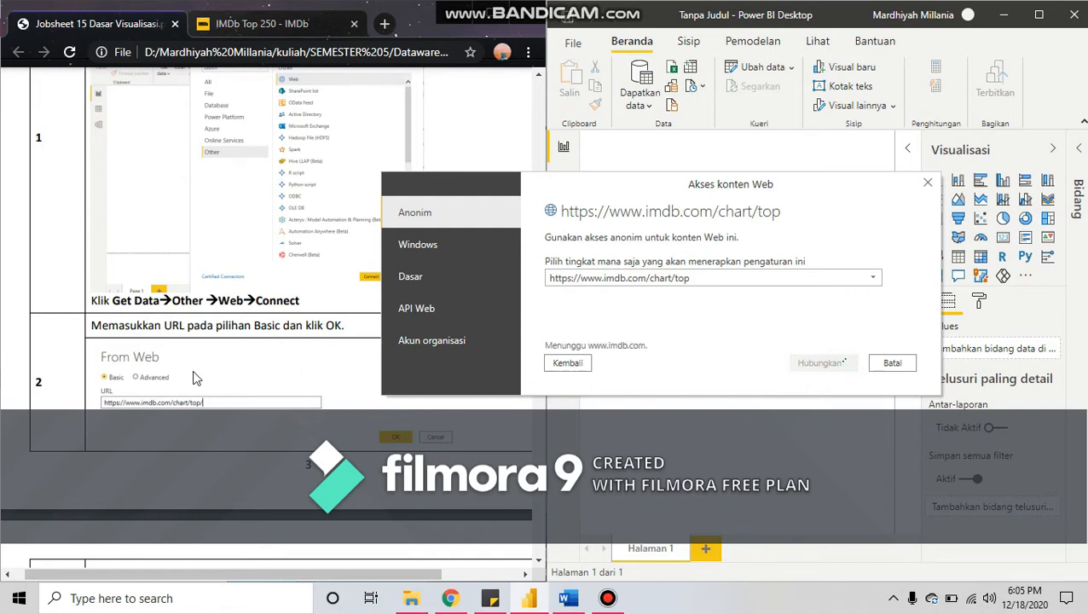
{"action": "scroll", "coordinate": [195, 378], "scroll_direction": "down", "scroll_amount": 1}
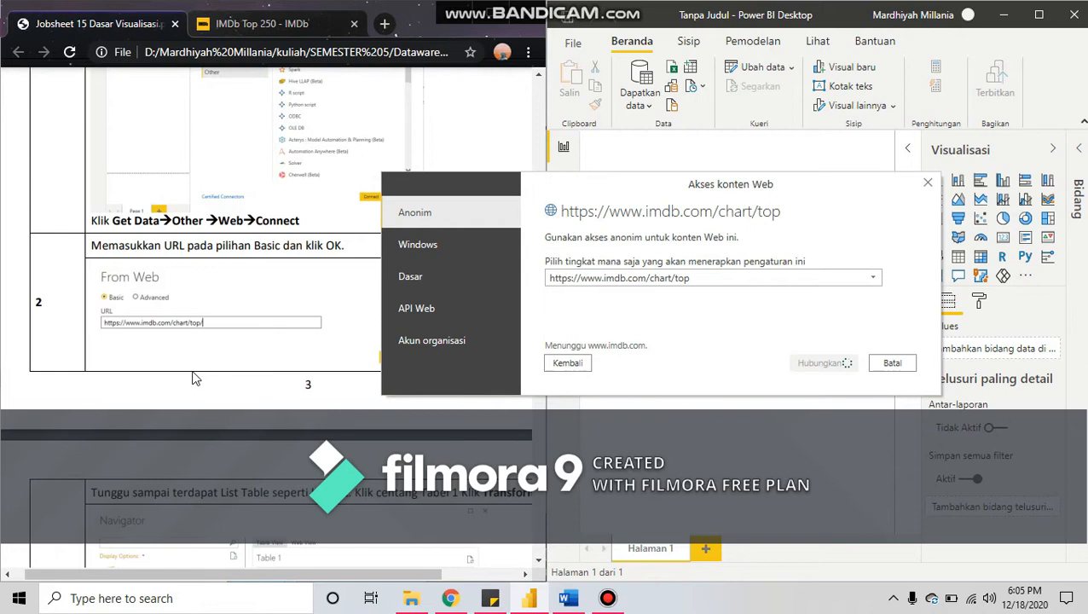
{"action": "scroll", "coordinate": [194, 377], "scroll_direction": "down", "scroll_amount": 2}
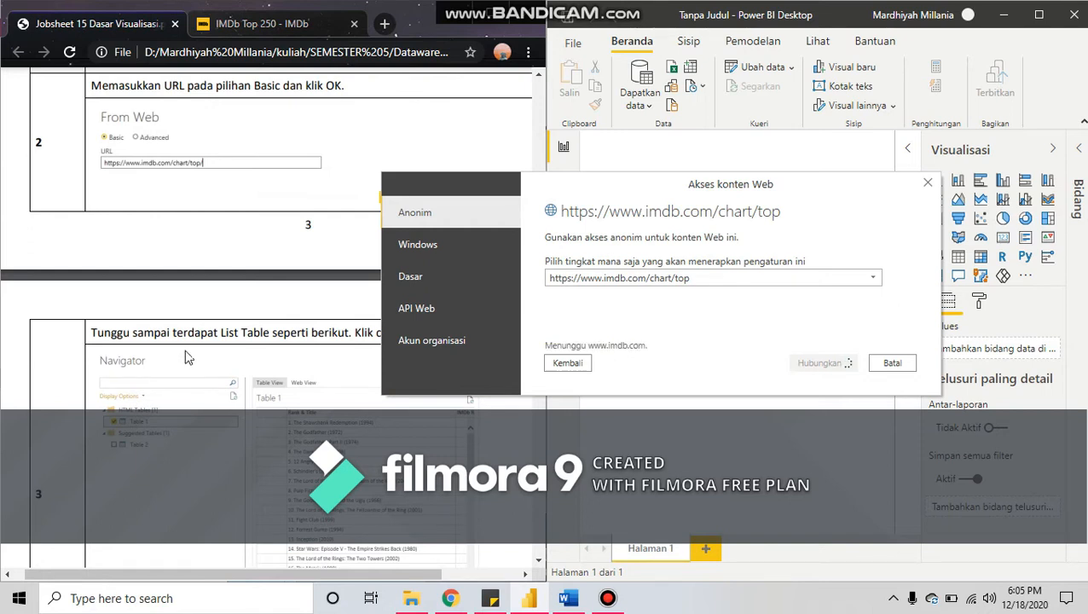
{"action": "left_click", "coordinate": [607, 598]}
{"action": "left_click", "coordinate": [630, 561]}
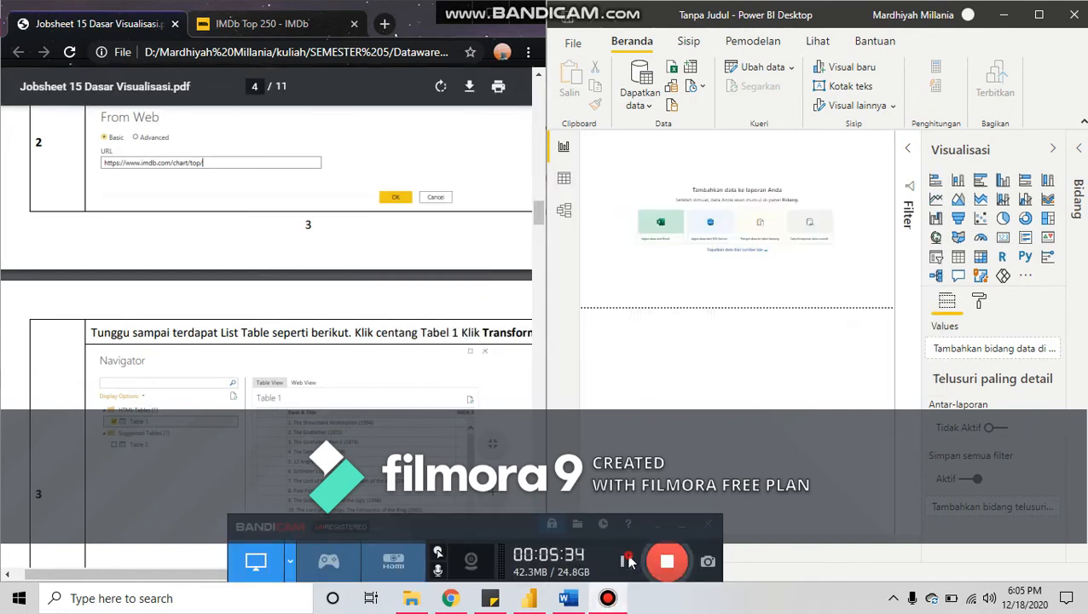
{"action": "left_click", "coordinate": [627, 561]}
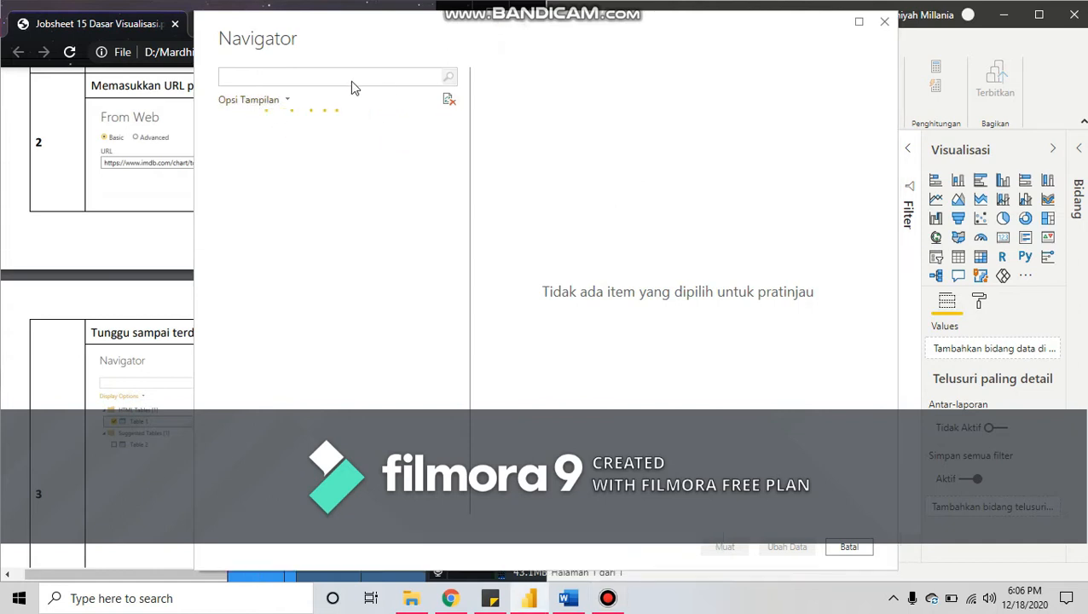
{"action": "left_click", "coordinate": [286, 100]}
{"action": "left_click", "coordinate": [281, 99]}
{"action": "left_click", "coordinate": [670, 137]}
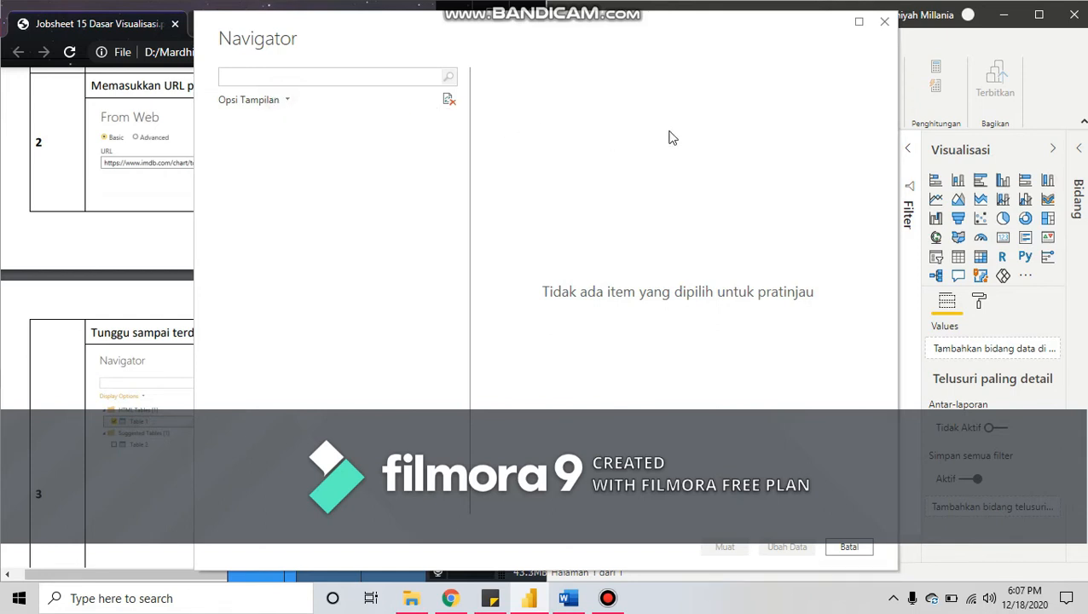
{"action": "left_click", "coordinate": [604, 599]}
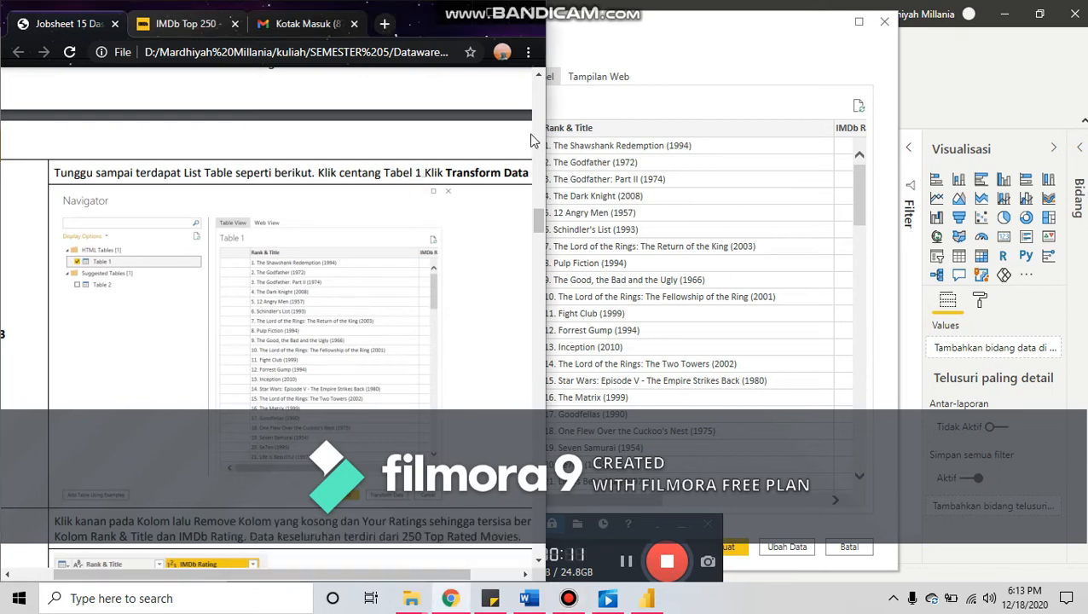
Step: Open Tabel 1 from the Navigator in the Power Query Editor for transformation
{"action": "left_click", "coordinate": [682, 31]}
{"action": "left_click_drag", "start_coordinate": [682, 31], "coordinate": [721, 34]}
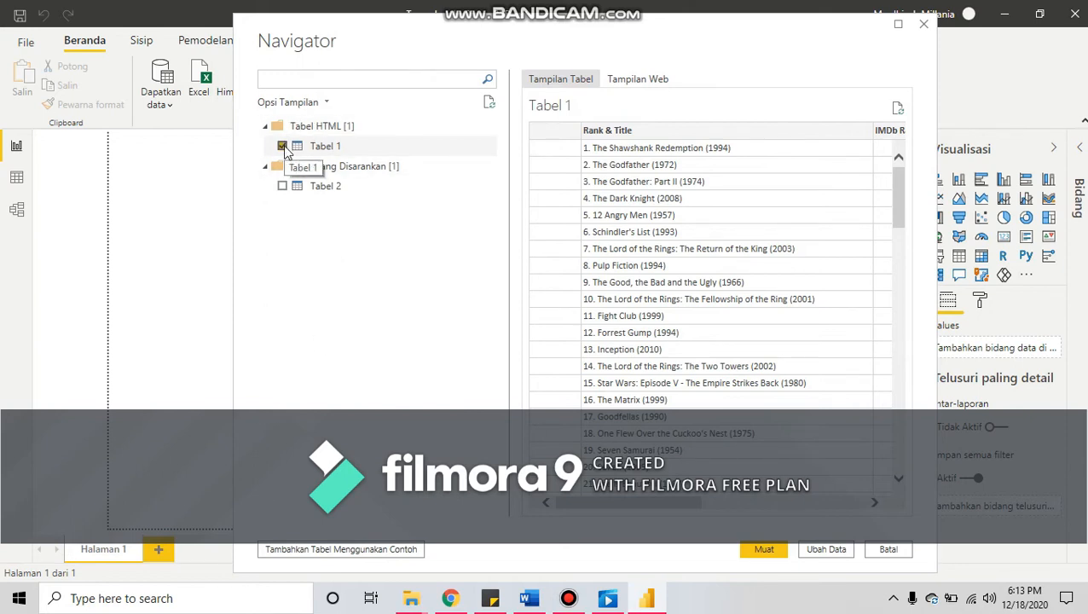
{"action": "left_click", "coordinate": [837, 554]}
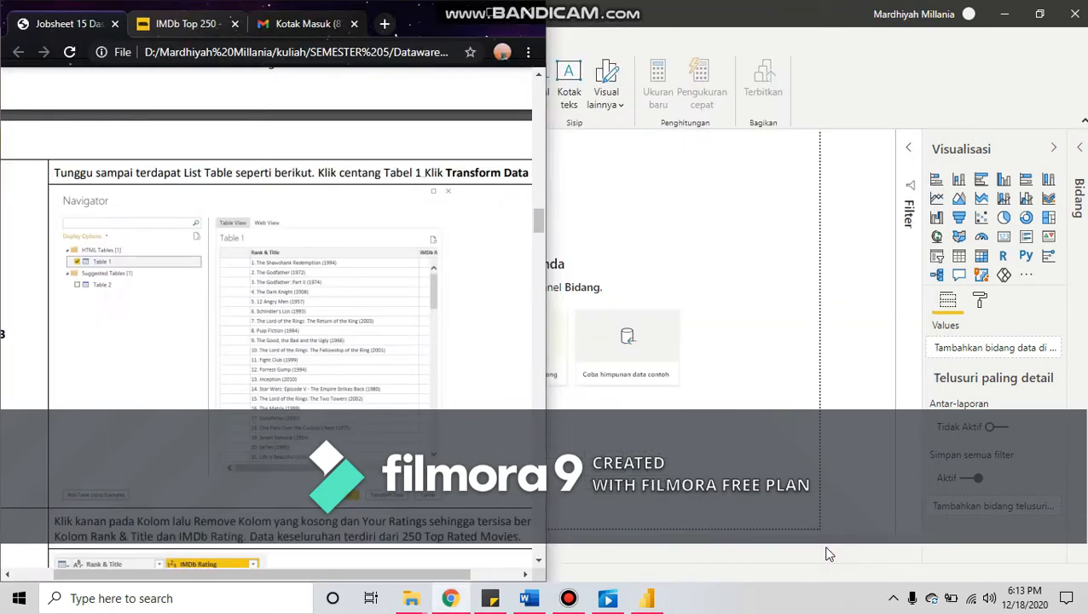
{"action": "left_click", "coordinate": [748, 549]}
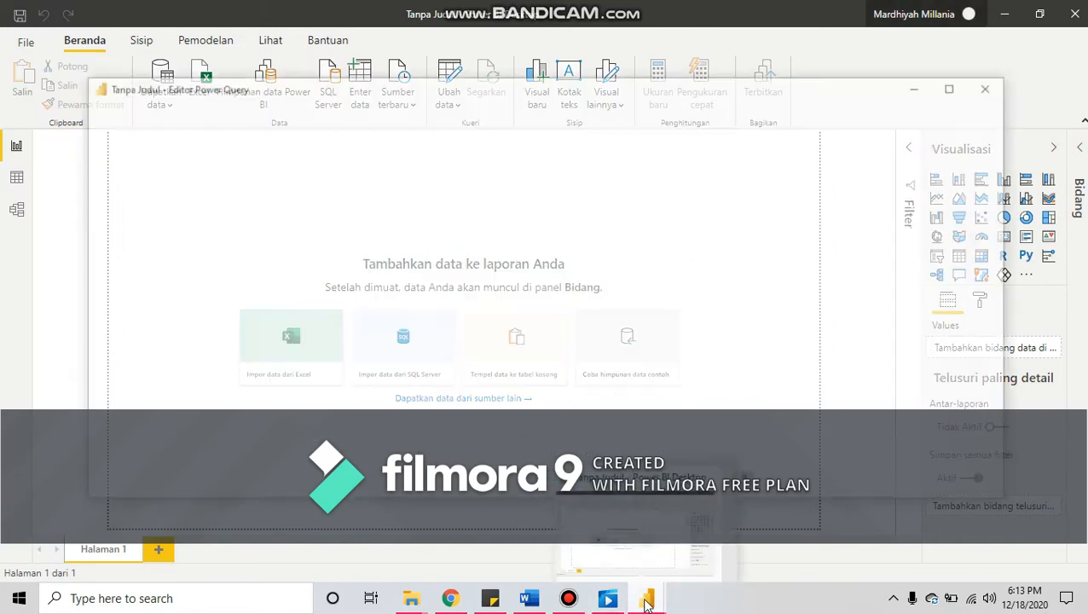
{"action": "mouse_move", "coordinate": [644, 602]}
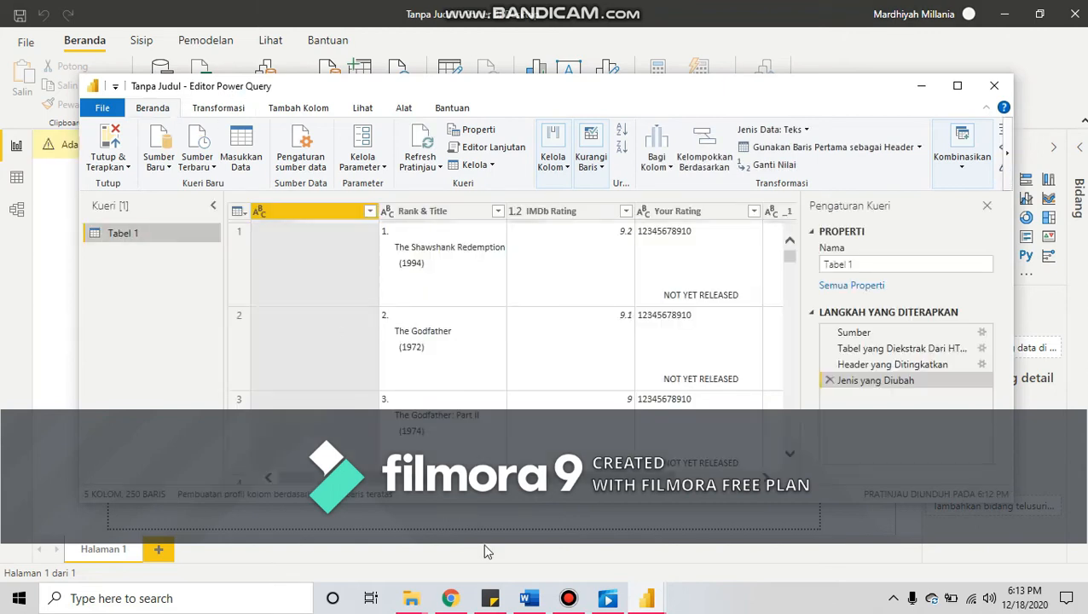
Step: Dock the Power Query Editor beside the jobsheet PDF and go to the instruction on removing columns
{"action": "left_click", "coordinate": [568, 598]}
{"action": "key", "text": "super+Right"}
{"action": "left_click", "coordinate": [271, 409]}
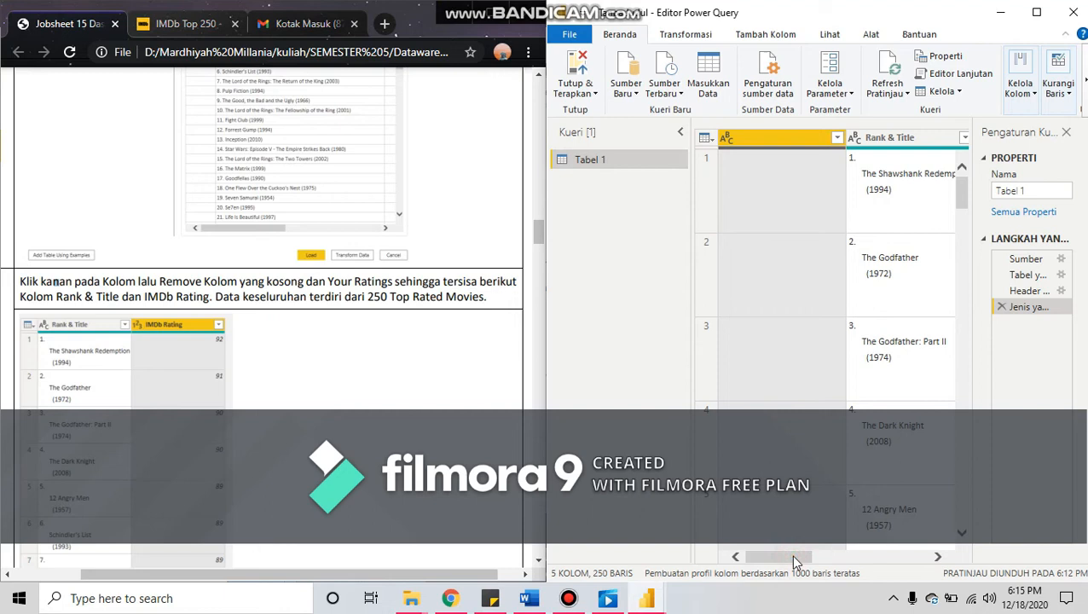
Step: Remove the empty, unnamed first column before Rank & Title from Tabel 1
{"action": "left_click_drag", "start_coordinate": [793, 561], "coordinate": [779, 583]}
{"action": "right_click", "coordinate": [776, 168]}
{"action": "left_click", "coordinate": [777, 136]}
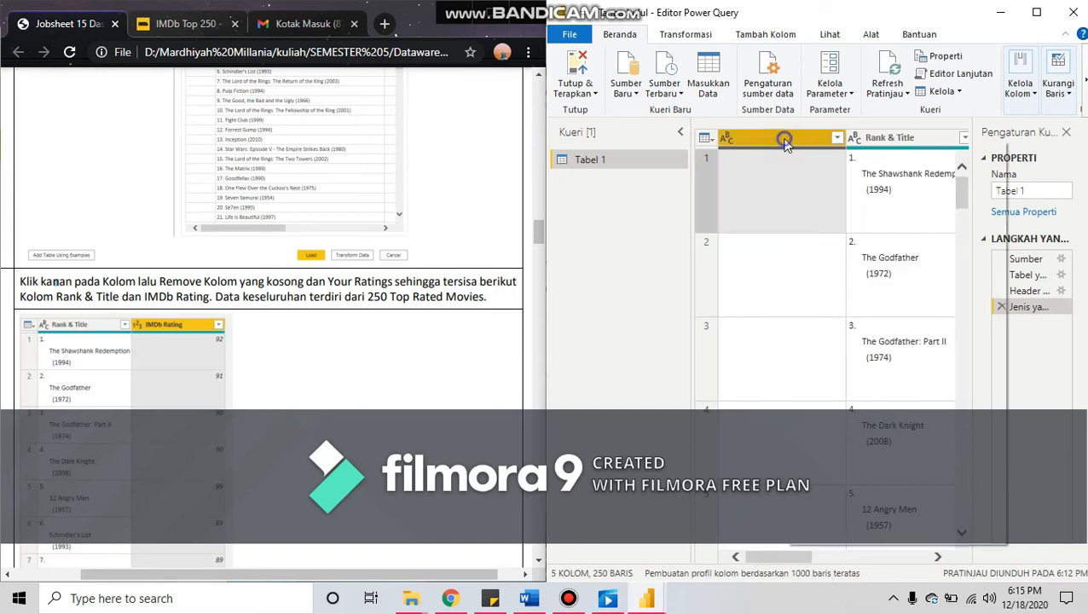
{"action": "right_click", "coordinate": [789, 140]}
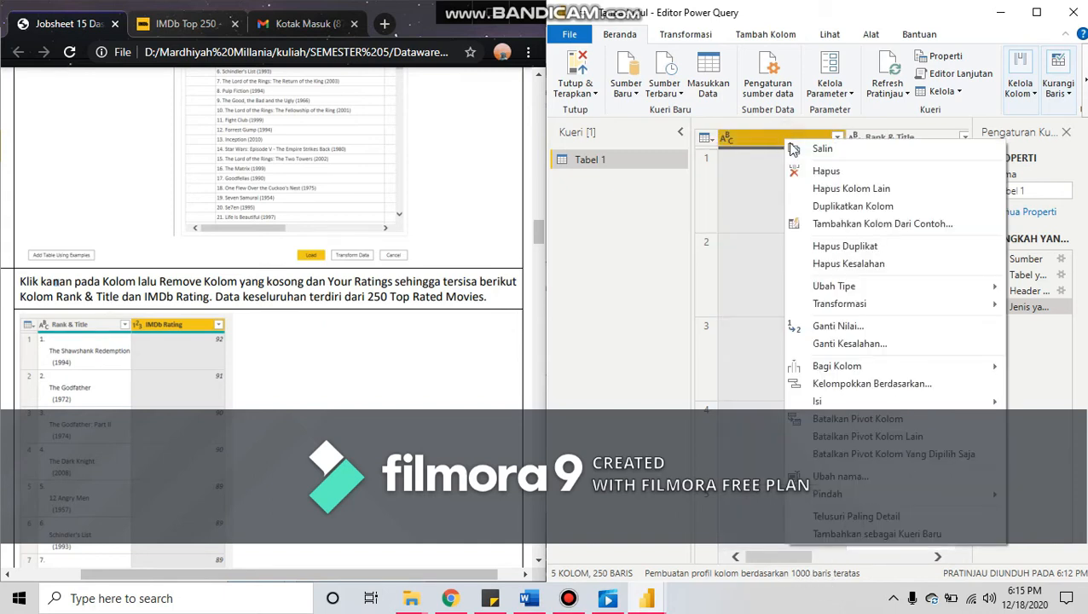
{"action": "left_click", "coordinate": [824, 171]}
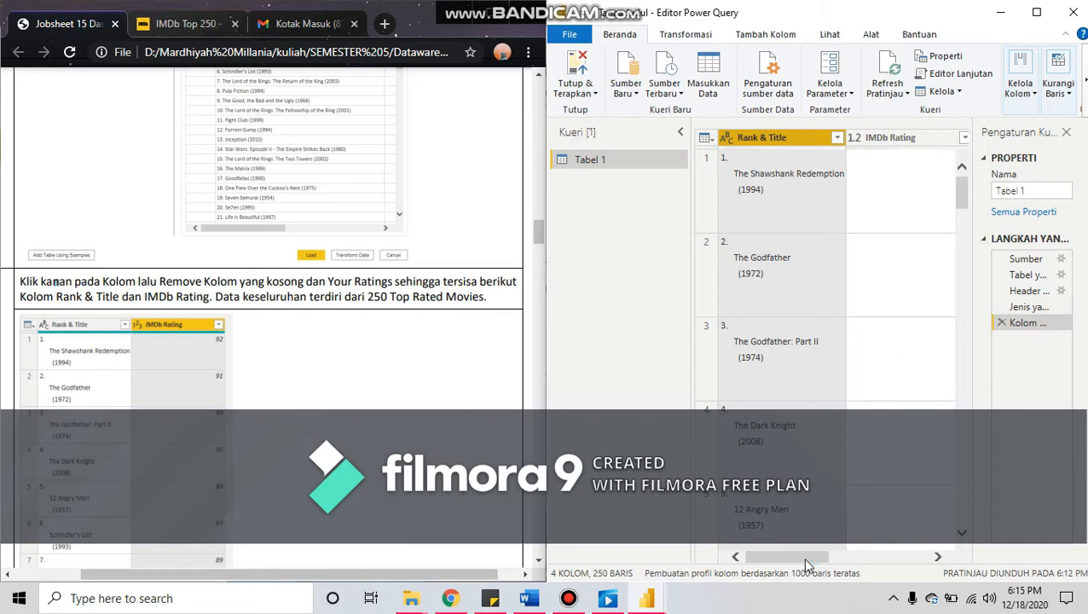
Step: Remove the Your Rating column from Tabel 1
{"action": "left_click_drag", "start_coordinate": [806, 565], "coordinate": [893, 564]}
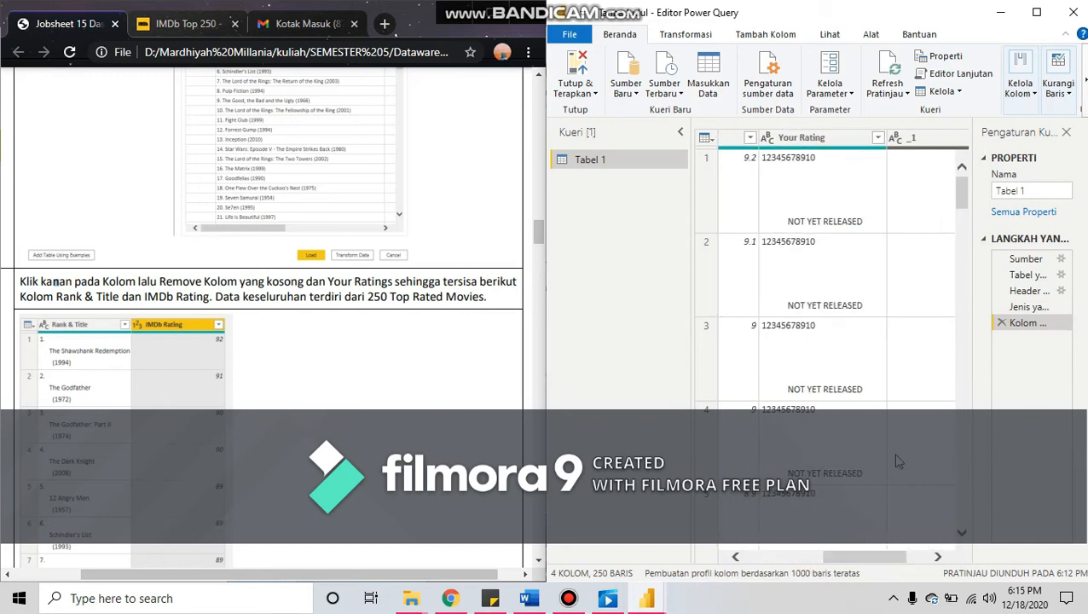
{"action": "right_click", "coordinate": [812, 175]}
{"action": "right_click", "coordinate": [808, 140]}
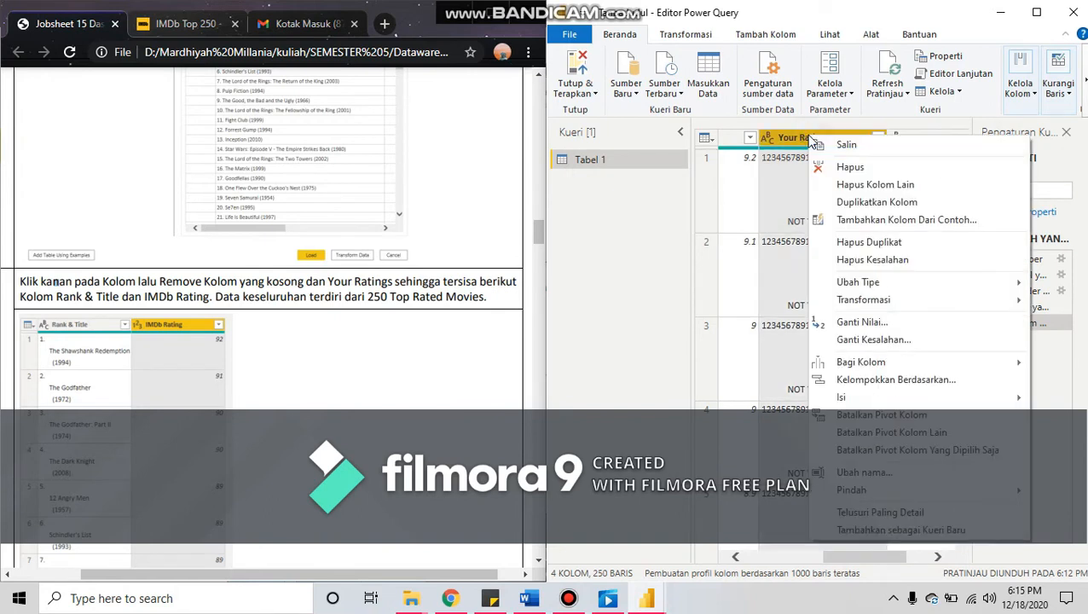
{"action": "left_click", "coordinate": [843, 171]}
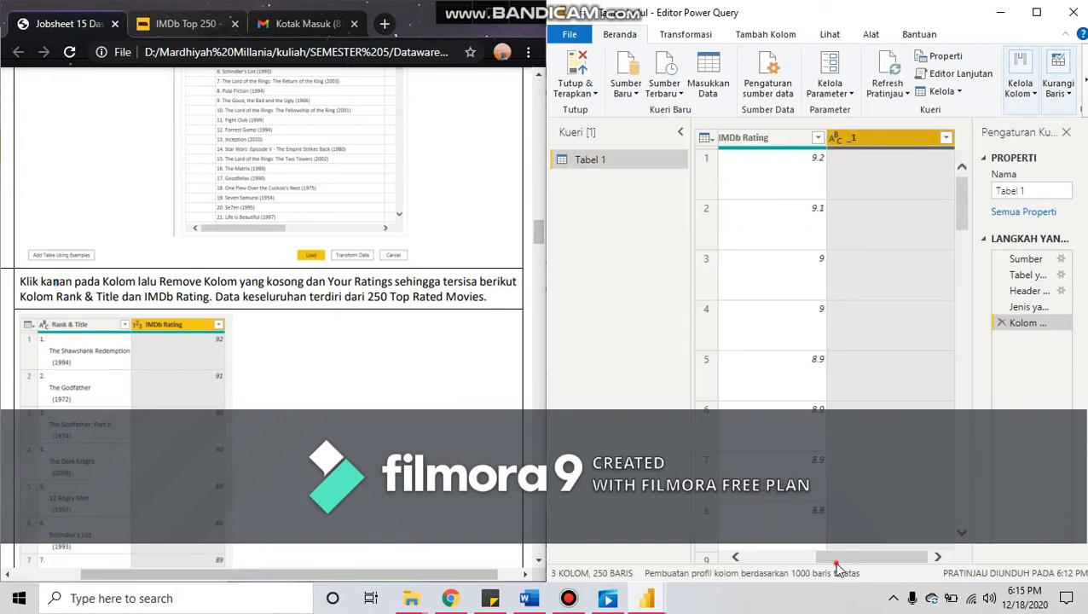
Step: Remove the empty _1 column at the end of Tabel 1
{"action": "mouse_move", "coordinate": [867, 573]}
{"action": "left_mouse_down"}
{"action": "mouse_move", "coordinate": [729, 566]}
{"action": "mouse_move", "coordinate": [856, 569]}
{"action": "left_mouse_up"}
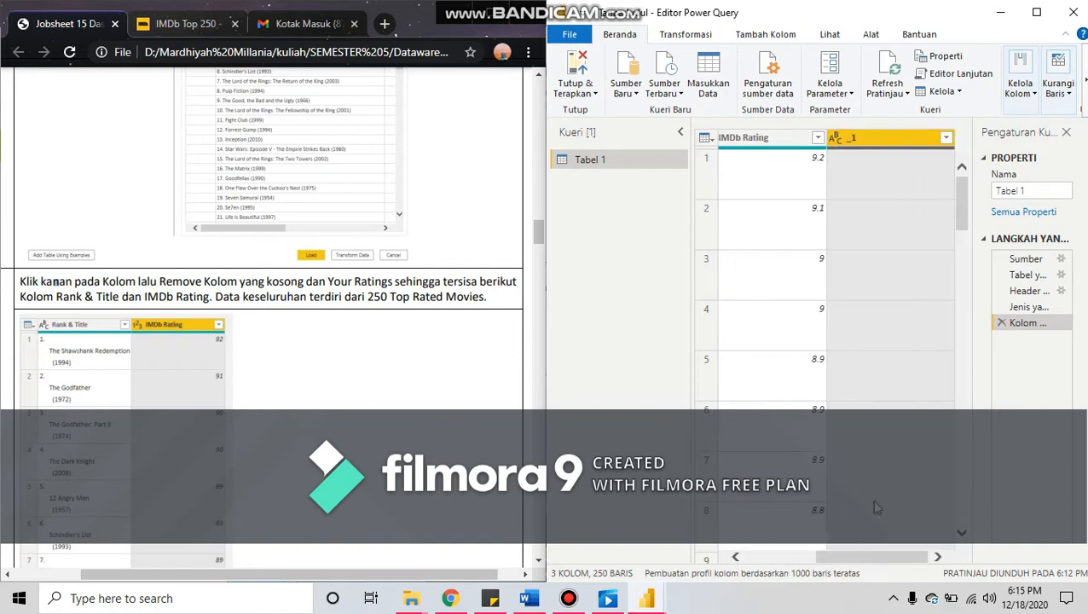
{"action": "right_click", "coordinate": [881, 138]}
{"action": "left_click", "coordinate": [898, 172]}
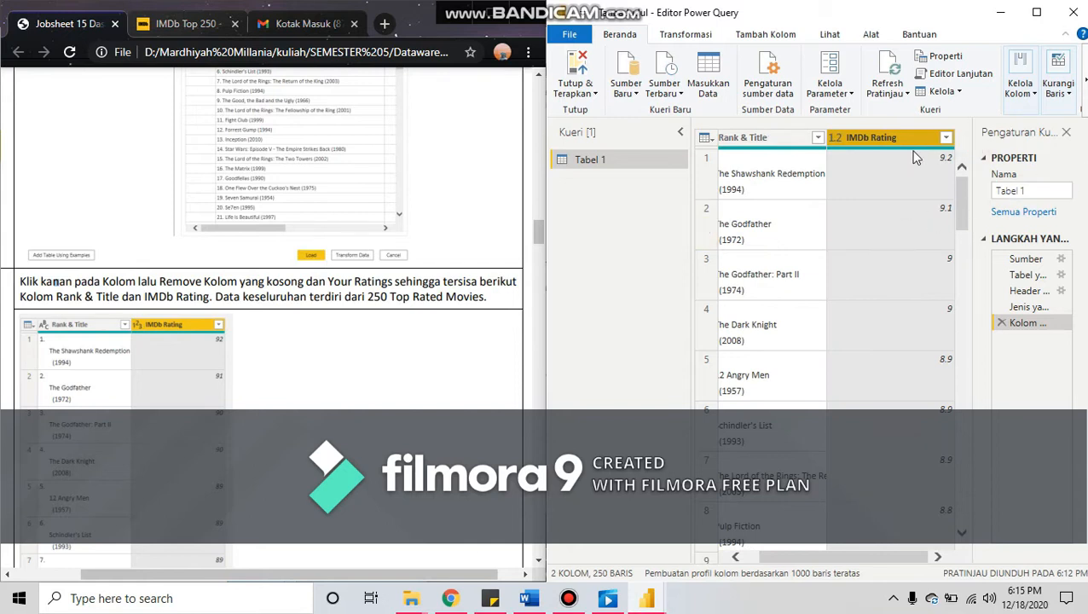
Step: Review the Rank & Title and IMDb Rating columns in the maximized Power Query Editor, and restore its docked size
{"action": "left_click", "coordinate": [1038, 12]}
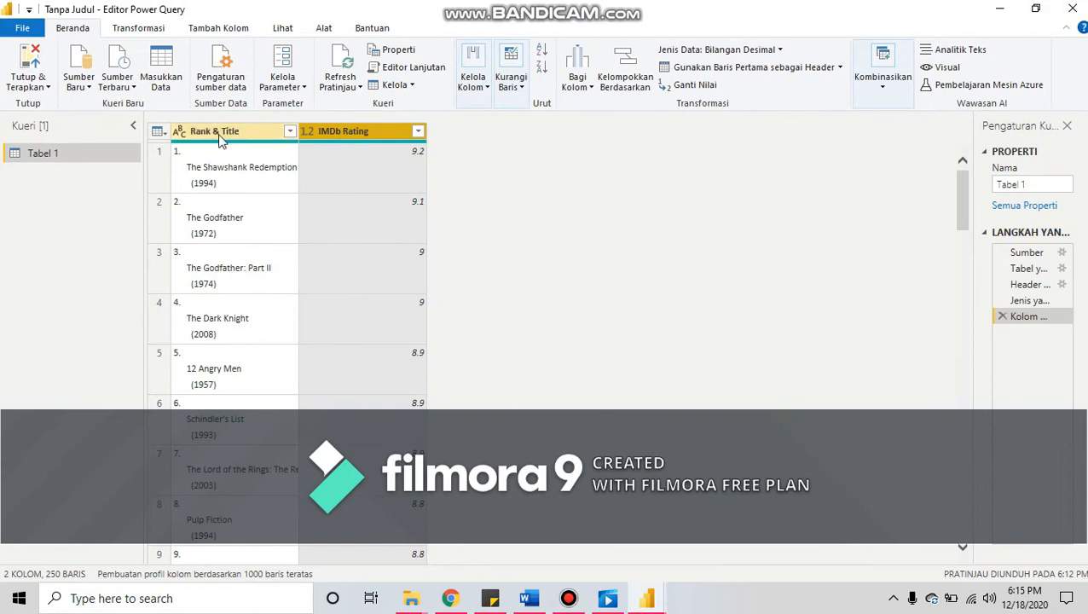
{"action": "double_click", "coordinate": [563, 5]}
{"action": "mouse_move", "coordinate": [563, 602]}
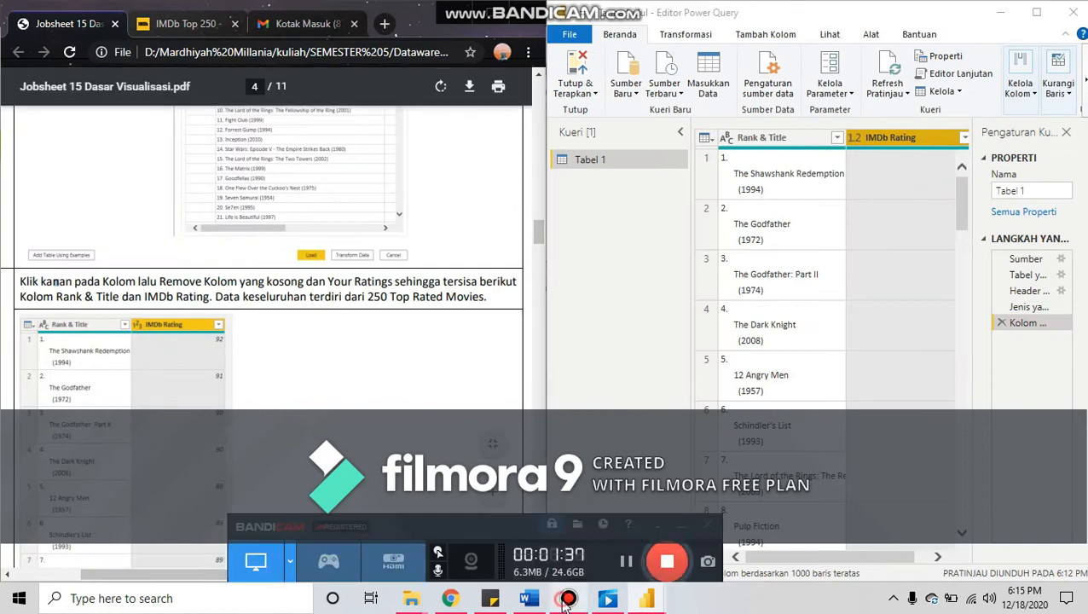
Step: Read jobsheet step 5 on splitting the Rank & Title column by a period at the left-most delimiter
{"action": "scroll", "coordinate": [209, 580], "scroll_direction": "down", "scroll_amount": 2}
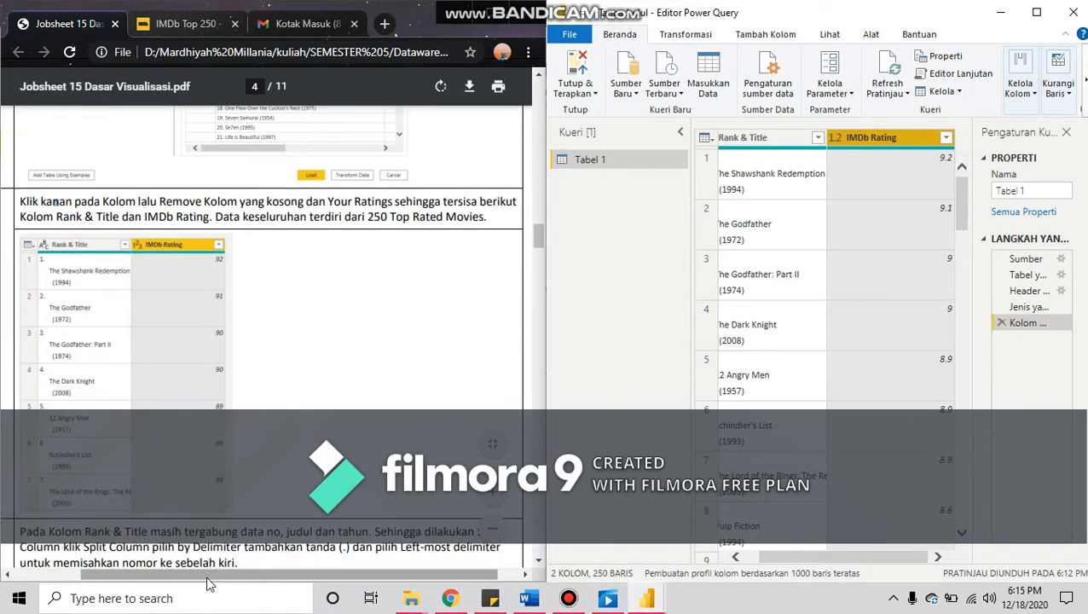
{"action": "left_click_drag", "start_coordinate": [194, 578], "coordinate": [167, 583]}
{"action": "left_click", "coordinate": [569, 598]}
{"action": "scroll", "coordinate": [262, 301], "scroll_direction": "down", "scroll_amount": 2}
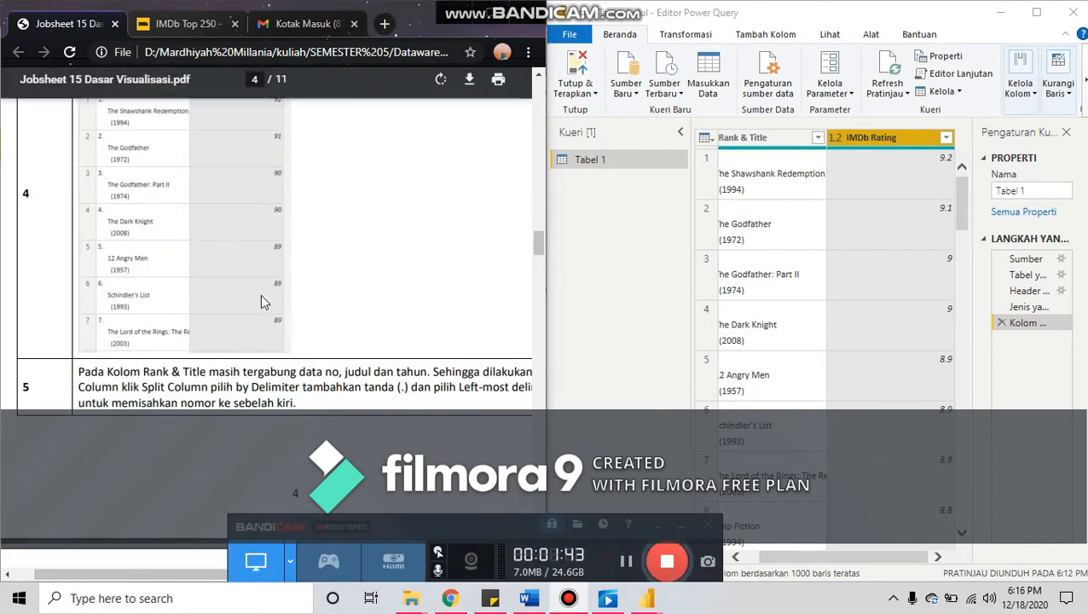
{"action": "left_click", "coordinate": [79, 366]}
{"action": "left_click_drag", "start_coordinate": [182, 573], "coordinate": [240, 593]}
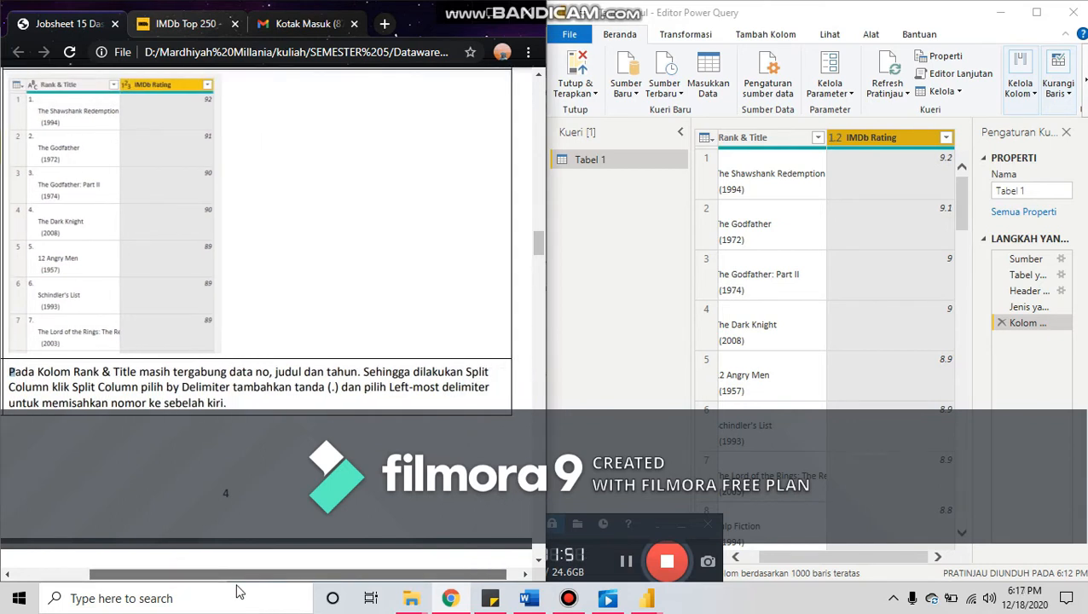
{"action": "left_click_drag", "start_coordinate": [238, 590], "coordinate": [218, 594]}
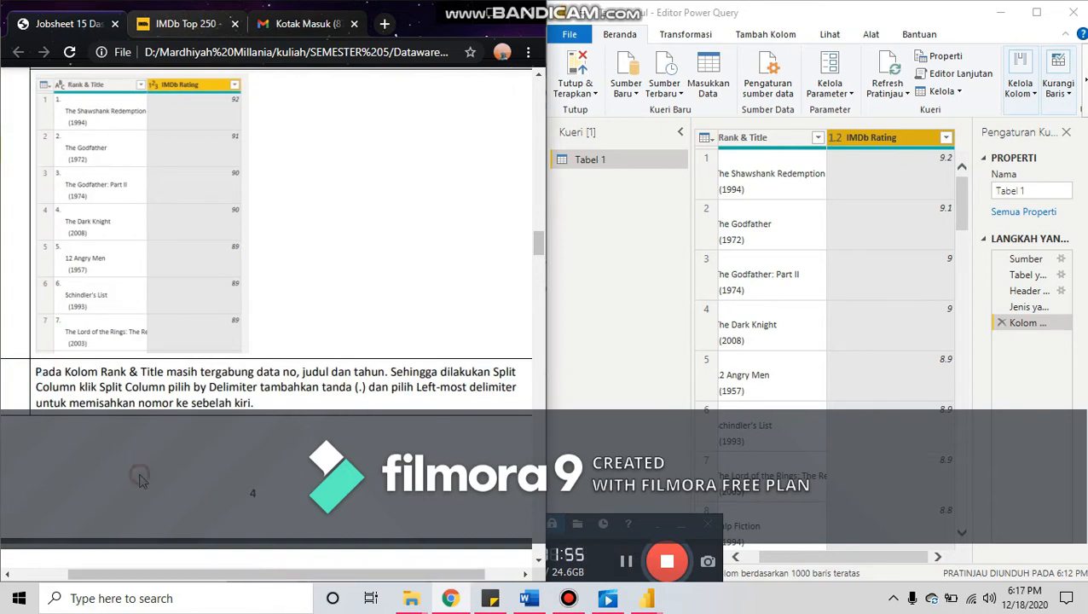
{"action": "left_click_drag", "start_coordinate": [180, 393], "coordinate": [254, 399]}
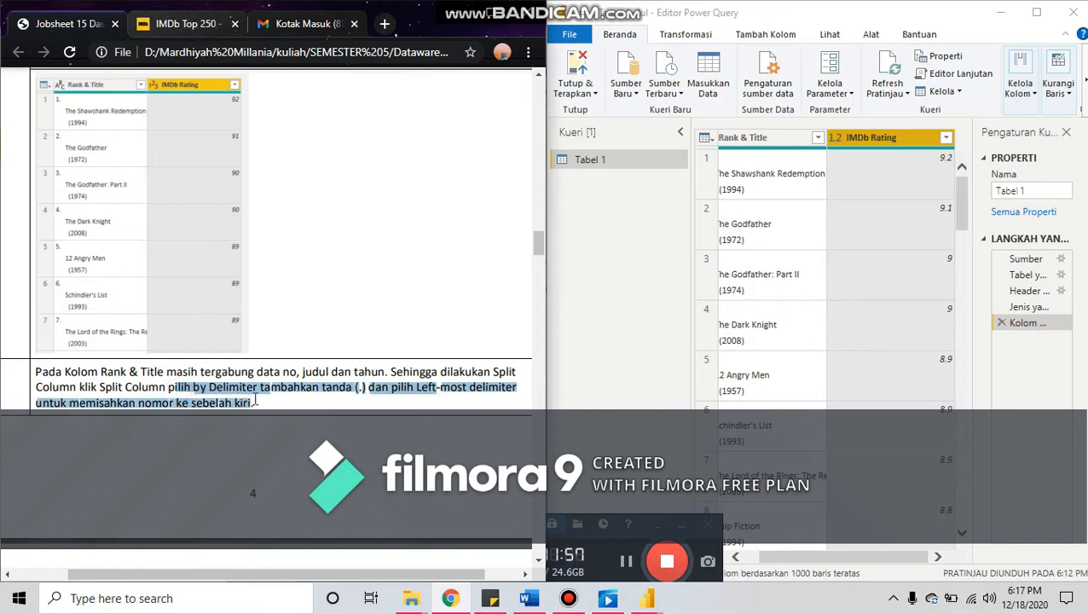
{"action": "left_click", "coordinate": [324, 392]}
{"action": "left_click_drag", "start_coordinate": [353, 392], "coordinate": [373, 394]}
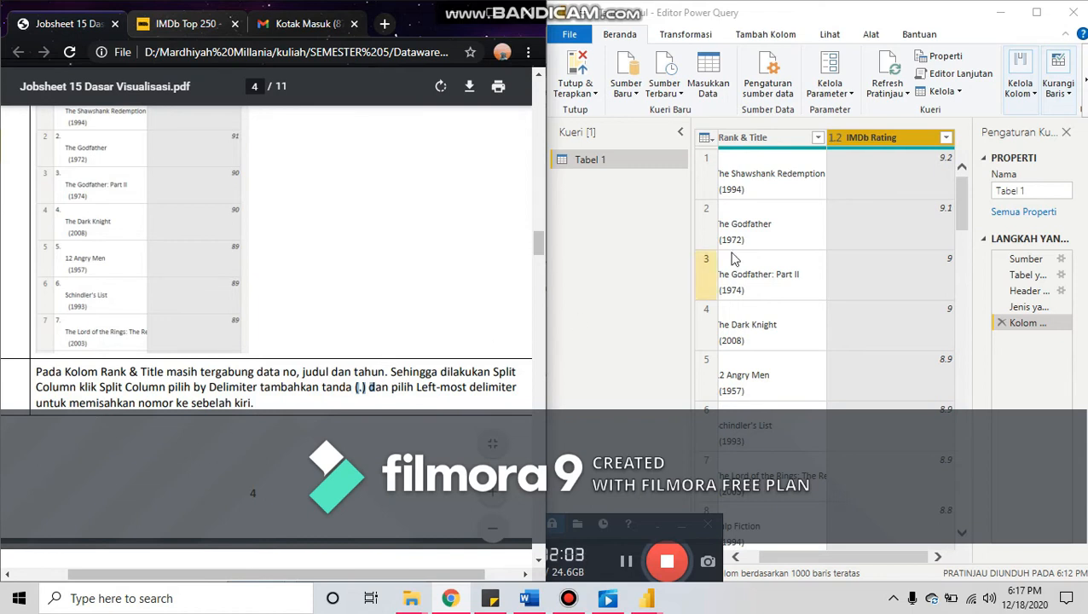
Step: Open the split-by-delimiter settings for the Rank & Title column and place the dialog clear of the jobsheet
{"action": "left_click_drag", "start_coordinate": [843, 561], "coordinate": [797, 564]}
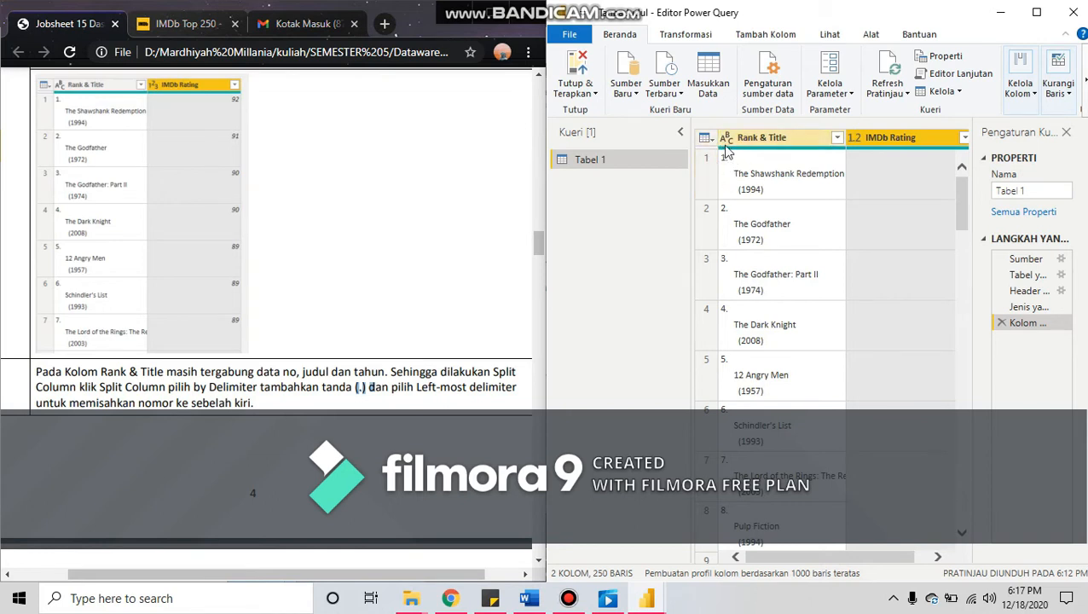
{"action": "right_click", "coordinate": [772, 142]}
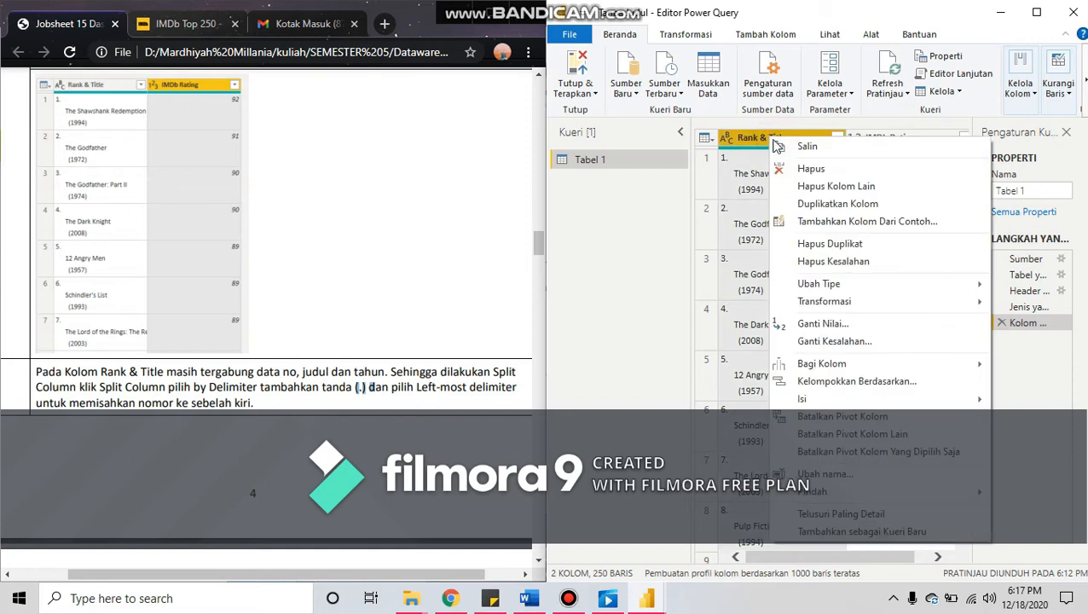
{"action": "mouse_move", "coordinate": [824, 368]}
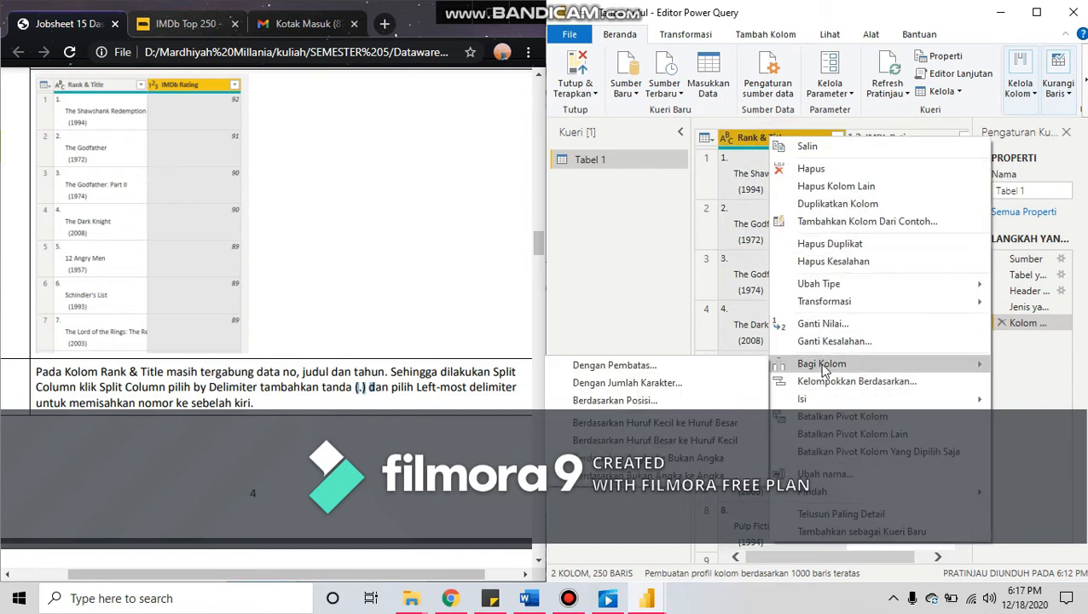
{"action": "left_click", "coordinate": [734, 365]}
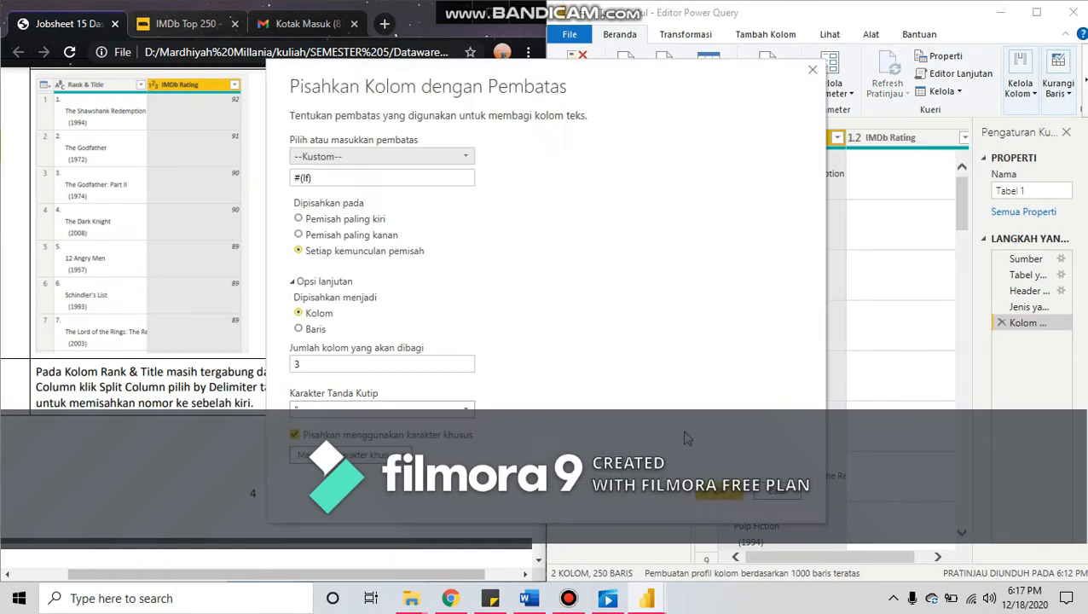
{"action": "left_click_drag", "start_coordinate": [575, 82], "coordinate": [846, 94]}
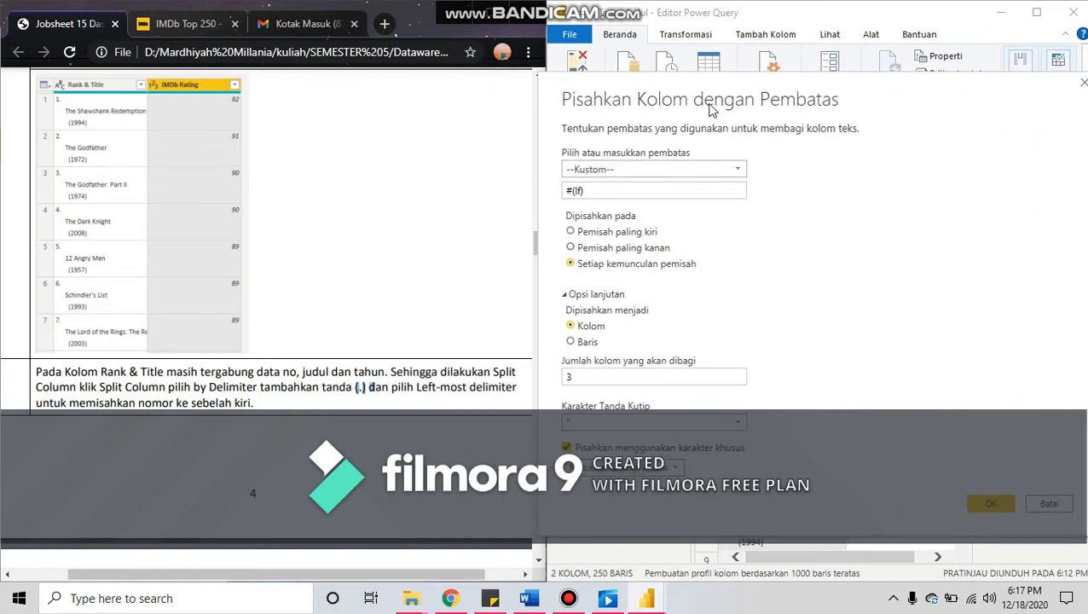
Step: Following the jobsheet's example dialog, set the custom delimiter to a period (.) and split at the left-most delimiter
{"action": "scroll", "coordinate": [340, 344], "scroll_direction": "down", "scroll_amount": 4}
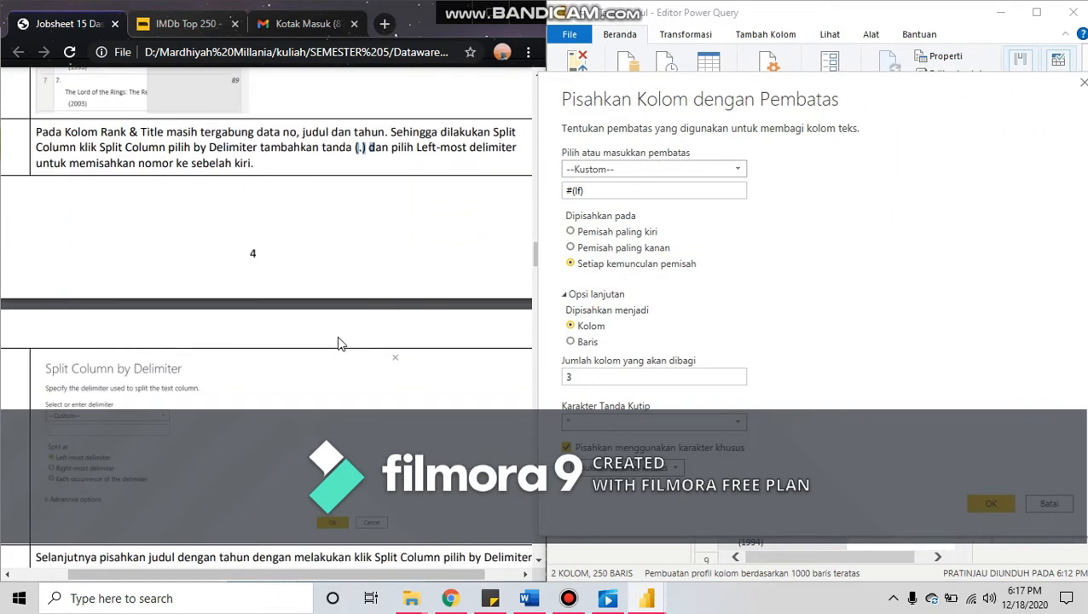
{"action": "scroll", "coordinate": [340, 343], "scroll_direction": "down", "scroll_amount": 1}
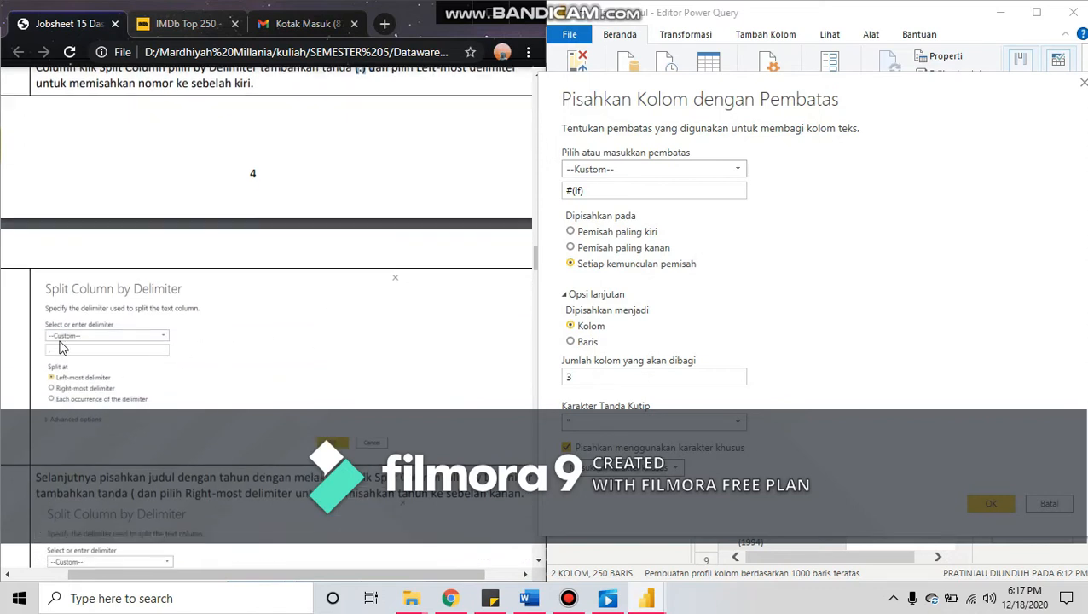
{"action": "scroll", "coordinate": [85, 383], "scroll_direction": "up", "scroll_amount": 3, "text": "ctrl"}
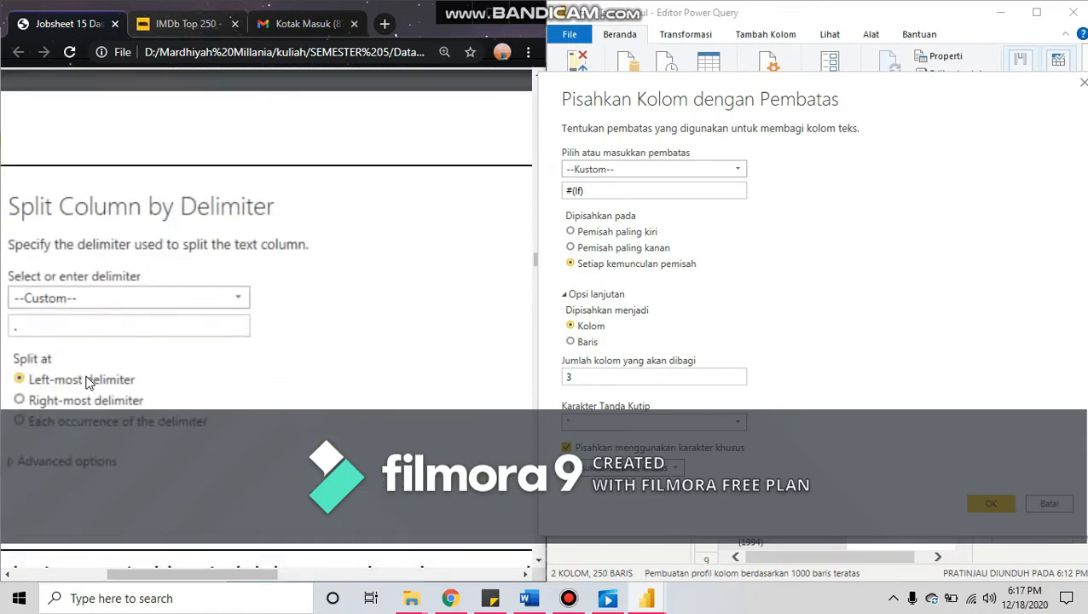
{"action": "scroll", "coordinate": [85, 383], "scroll_direction": "up", "scroll_amount": 1, "text": "ctrl"}
{"action": "left_click_drag", "start_coordinate": [233, 573], "coordinate": [179, 575]}
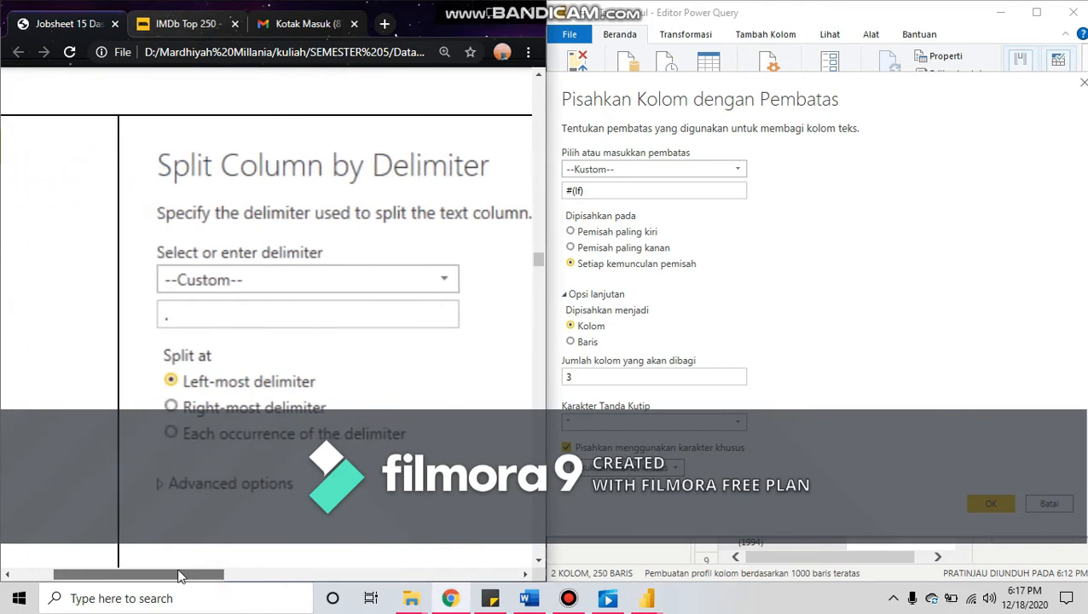
{"action": "double_click", "coordinate": [670, 187]}
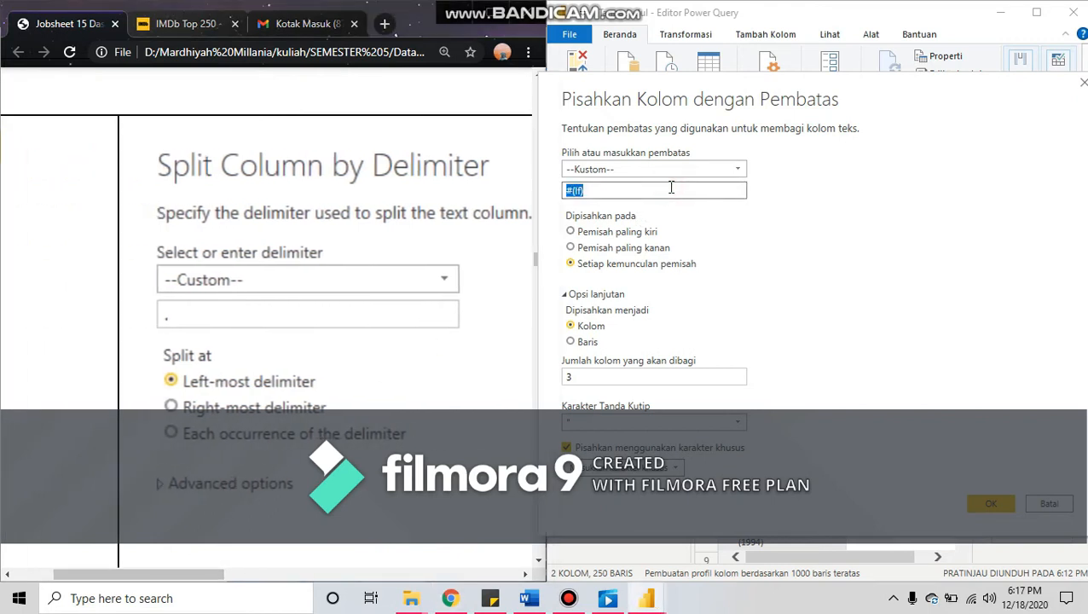
{"action": "key", "text": "BackSpace"}
{"action": "type", "text": "."}
{"action": "left_click", "coordinate": [623, 236]}
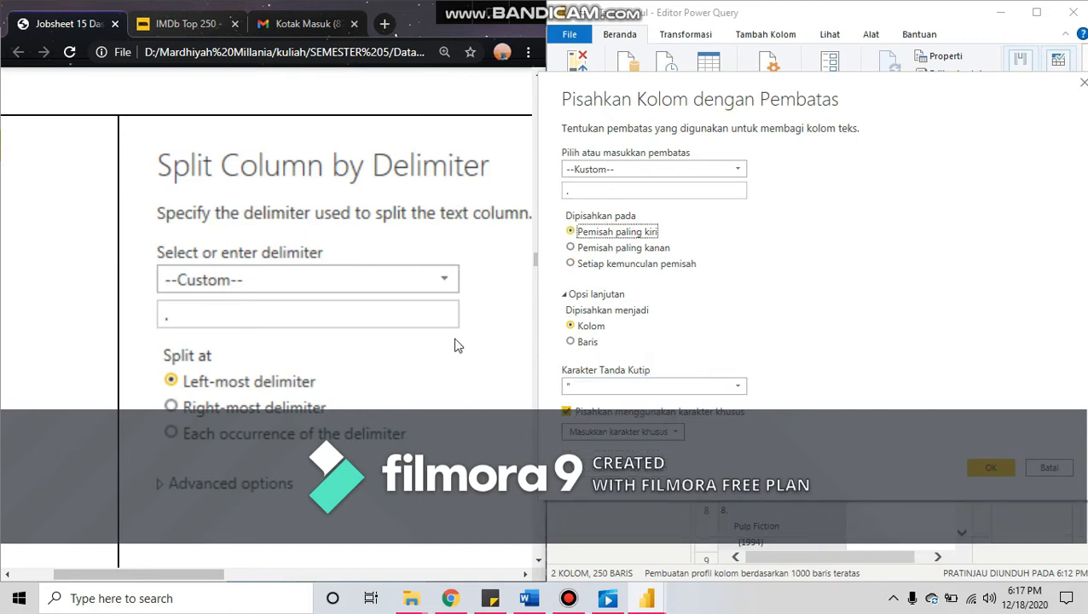
Step: Switch the Rank & Title split to each occurrence of the delimiter, with 4 resulting columns, and apply it
{"action": "scroll", "coordinate": [401, 355], "scroll_direction": "down", "scroll_amount": 1}
{"action": "scroll", "coordinate": [389, 383], "scroll_direction": "down", "scroll_amount": 1}
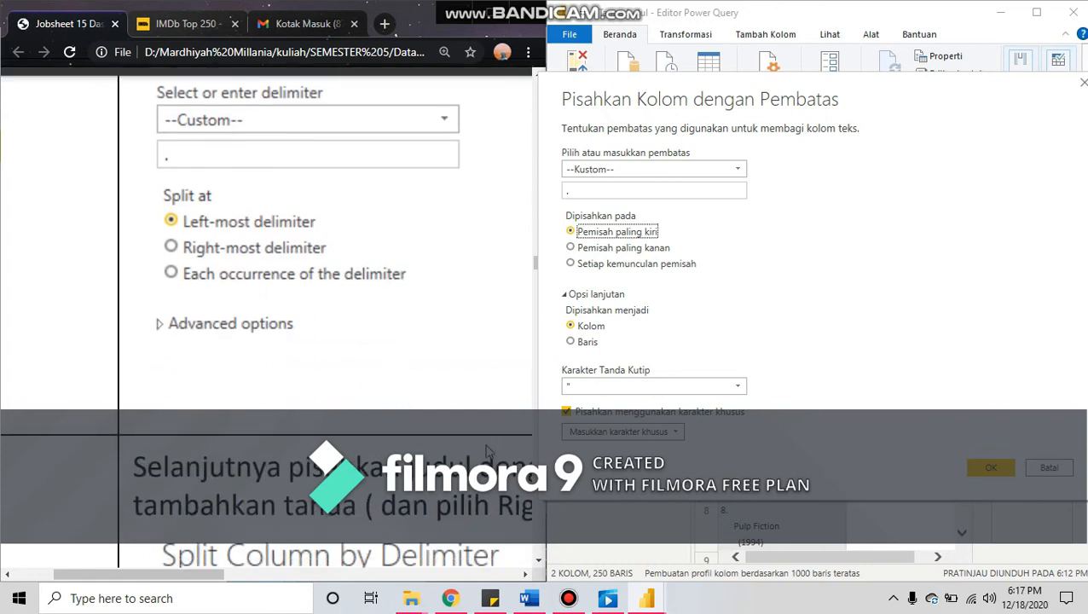
{"action": "left_click", "coordinate": [568, 598]}
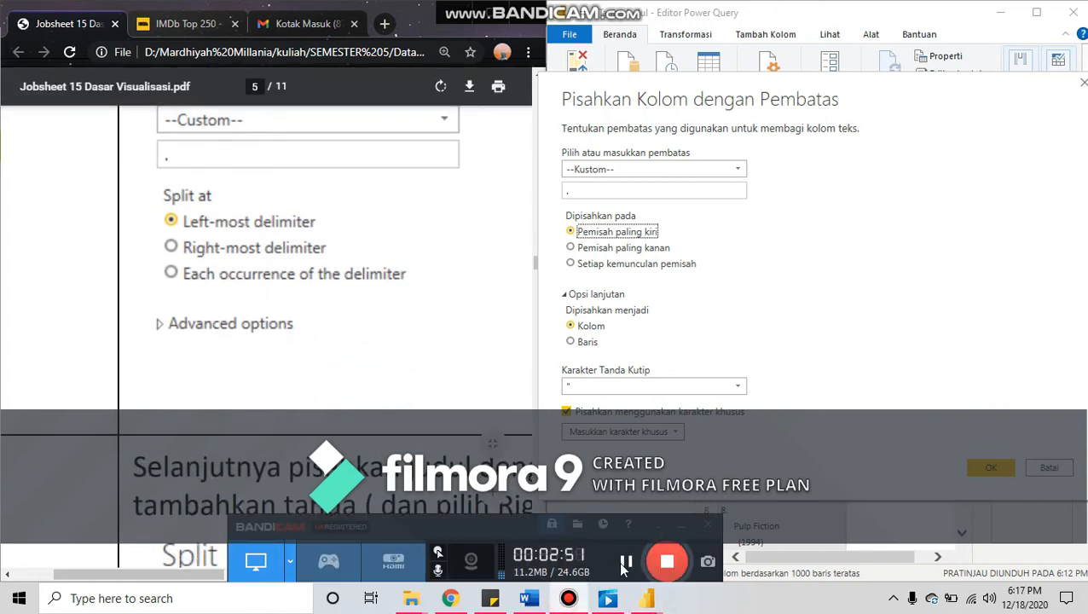
{"action": "left_click", "coordinate": [622, 566]}
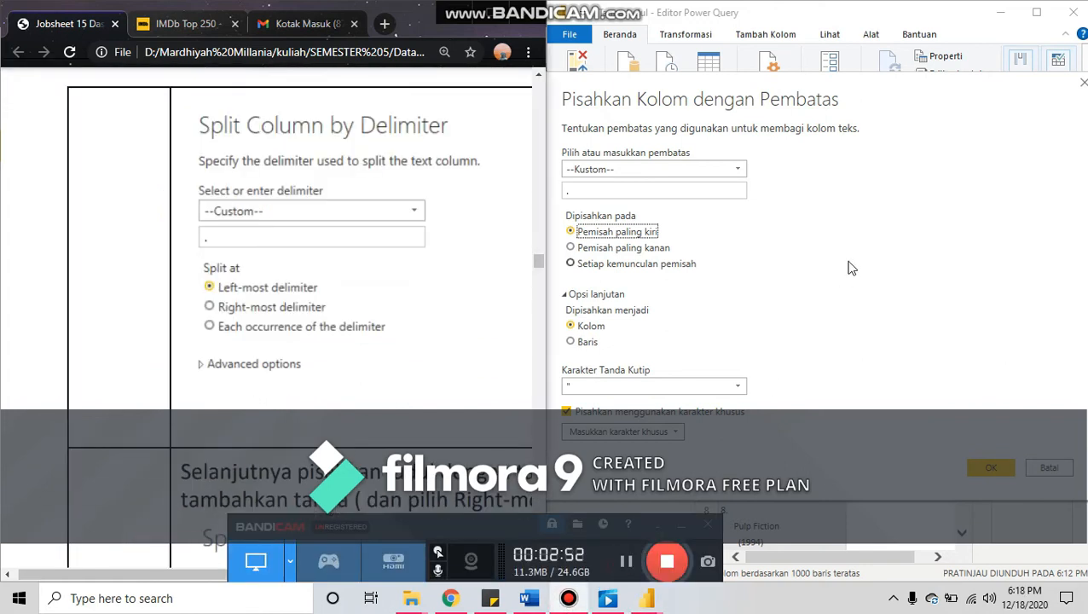
{"action": "left_click", "coordinate": [850, 265]}
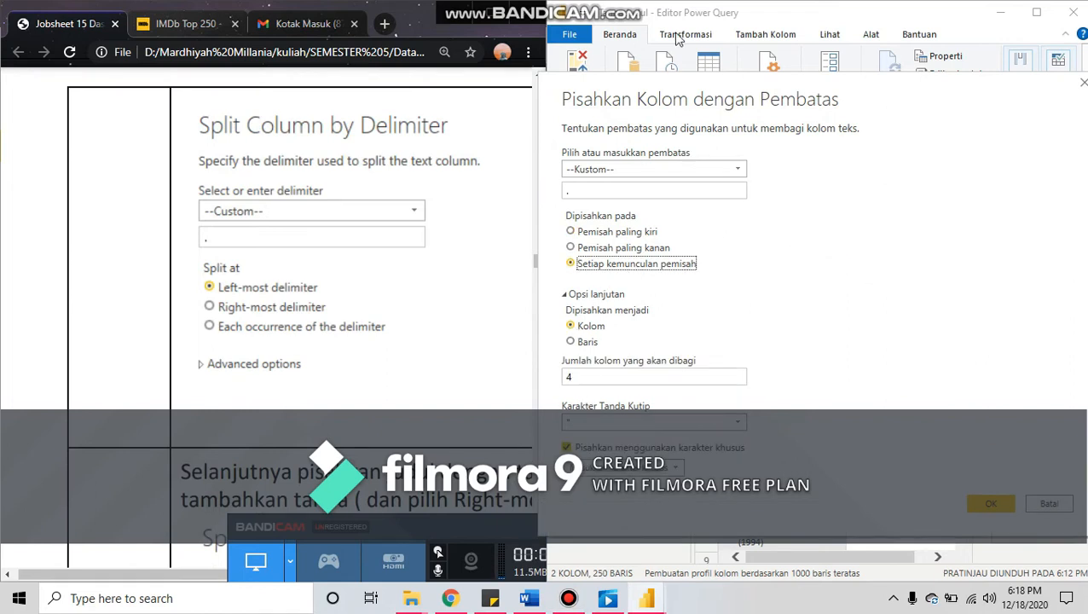
{"action": "left_click", "coordinate": [992, 504]}
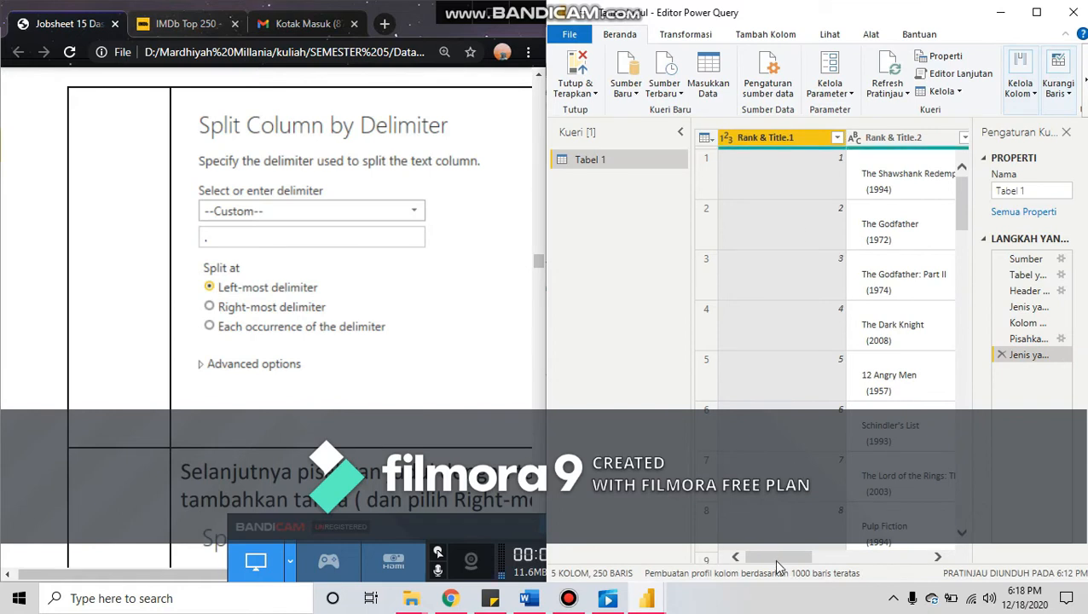
{"action": "left_click_drag", "start_coordinate": [778, 562], "coordinate": [802, 568]}
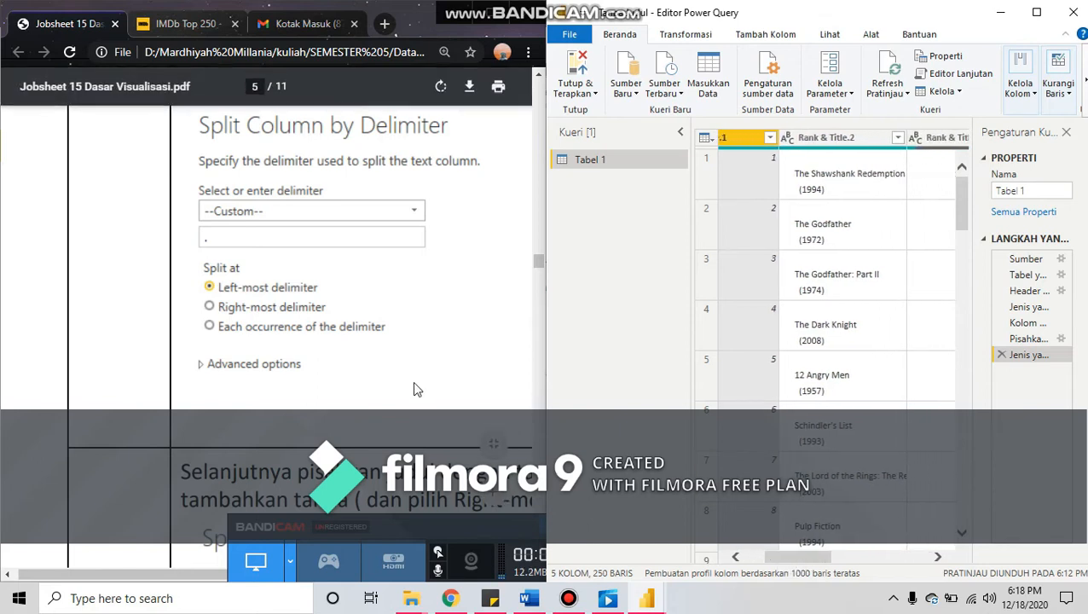
Step: Consult the jobsheet's title-and-year instructions and open the split-by-delimiter settings for the Rank & Title.2 column
{"action": "scroll", "coordinate": [412, 384], "scroll_direction": "down", "scroll_amount": 3}
{"action": "left_click_drag", "start_coordinate": [221, 571], "coordinate": [299, 604]}
{"action": "scroll", "coordinate": [304, 458], "scroll_direction": "down", "scroll_amount": 2}
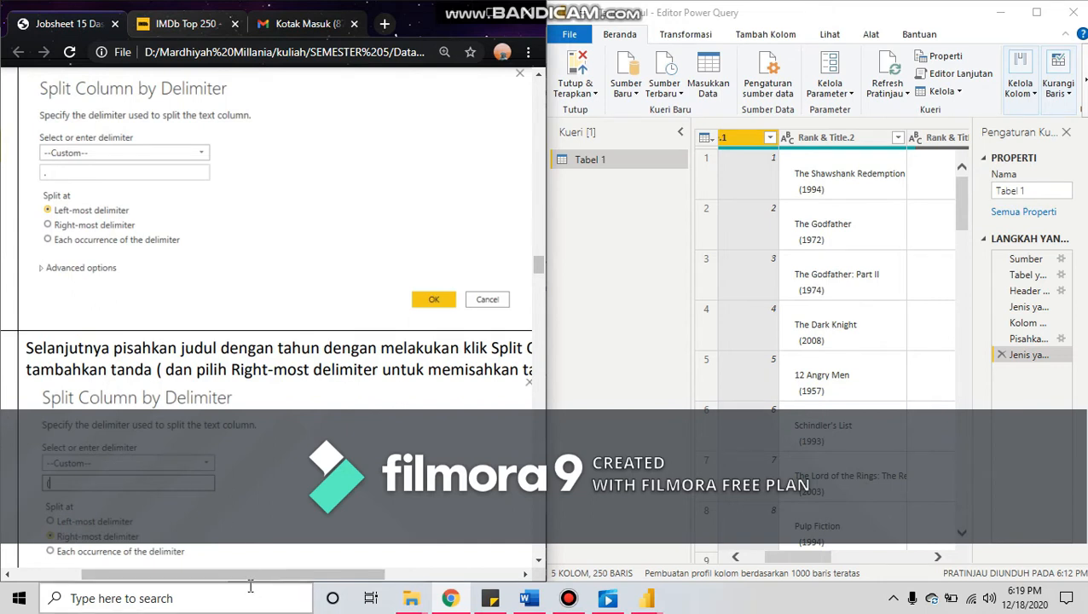
{"action": "left_click_drag", "start_coordinate": [260, 581], "coordinate": [163, 585]}
{"action": "left_click", "coordinate": [815, 142]}
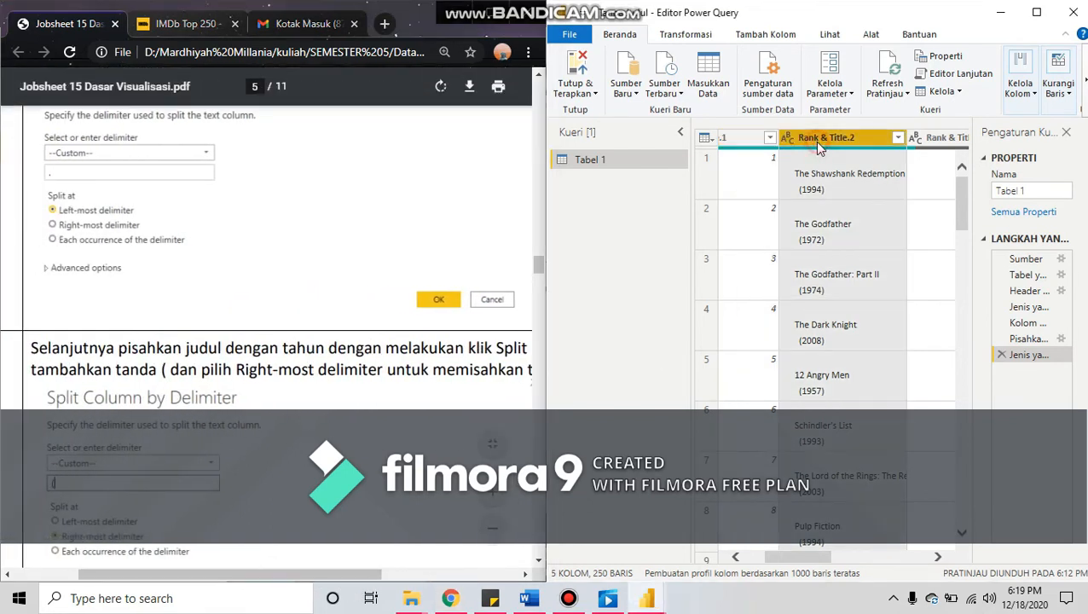
{"action": "right_click", "coordinate": [815, 140]}
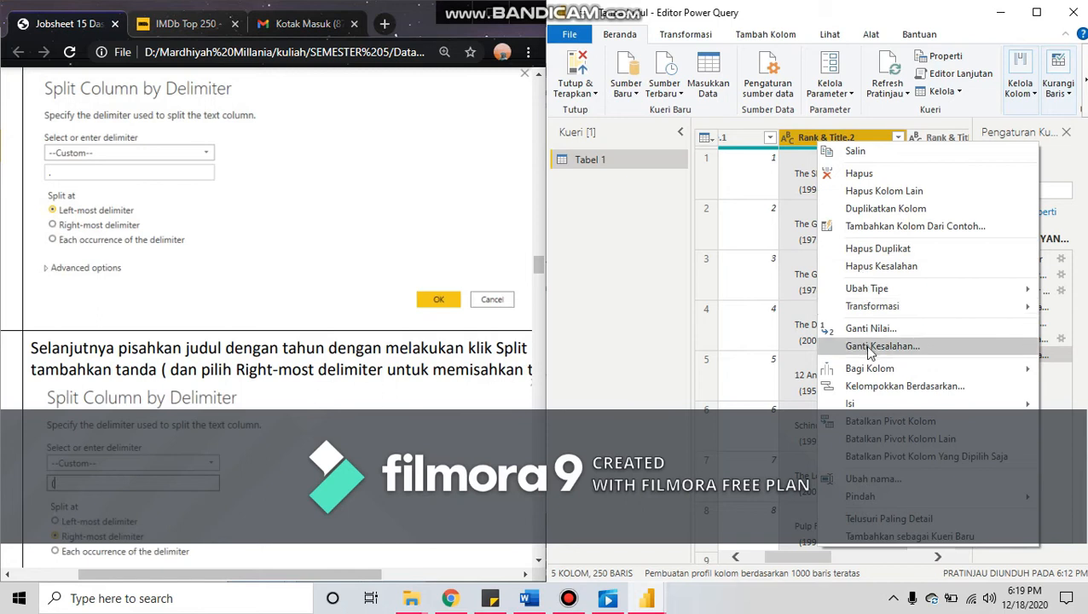
{"action": "mouse_move", "coordinate": [872, 369]}
{"action": "left_click", "coordinate": [711, 371]}
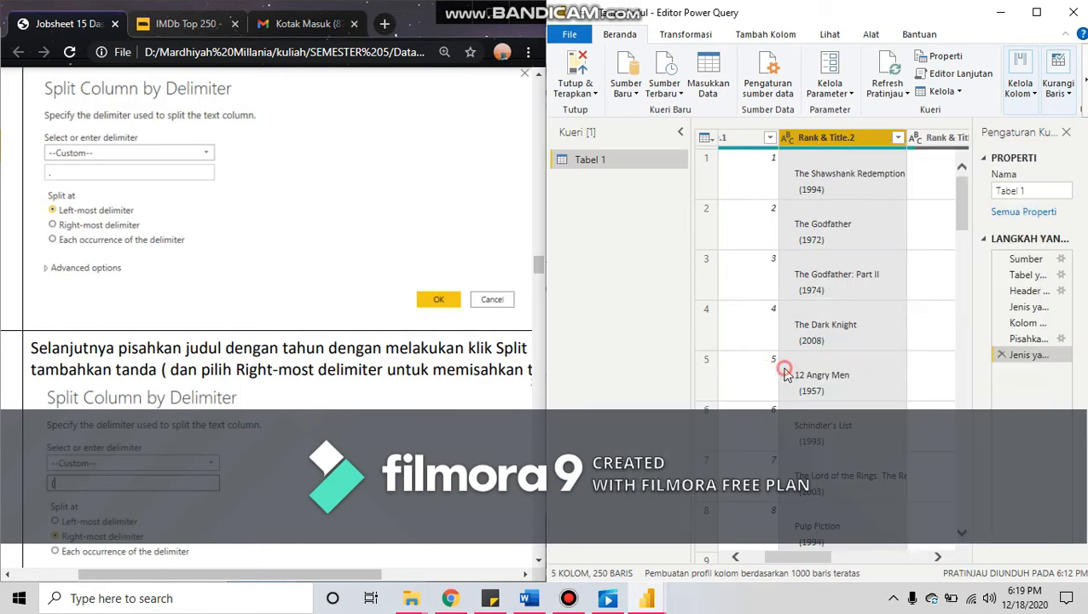
{"action": "left_click_drag", "start_coordinate": [524, 86], "coordinate": [810, 105]}
Step: Split Rank & Title.2 with the custom delimiter ( at the right-most delimiter to separate title and year
{"action": "left_click", "coordinate": [716, 197]}
{"action": "key", "text": "ctrl+a"}
{"action": "key", "text": "BackSpace"}
{"action": "type", "text": "("}
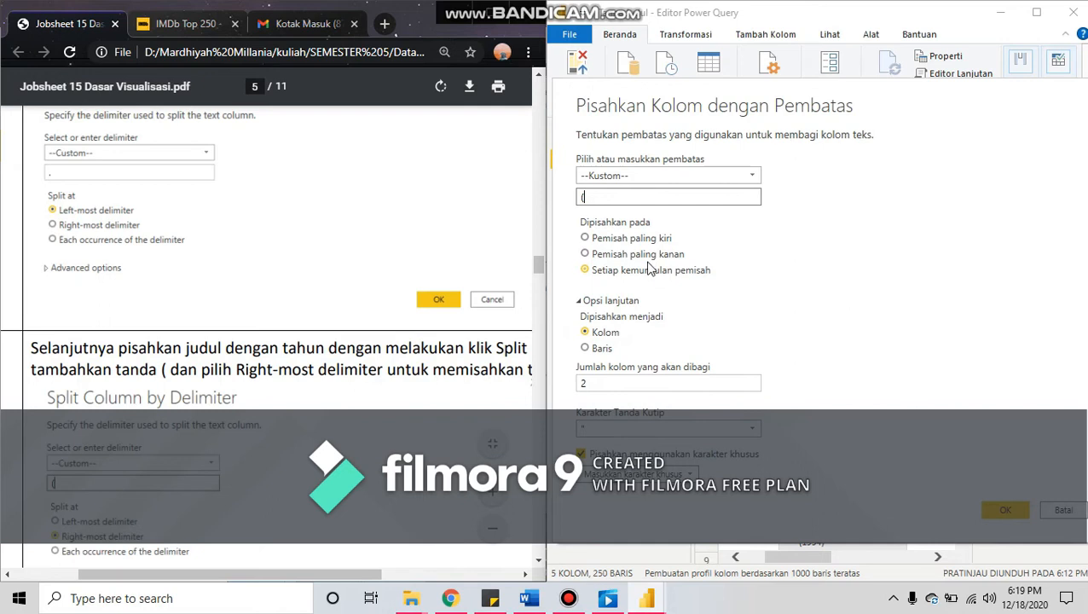
{"action": "left_click", "coordinate": [644, 255]}
{"action": "scroll", "coordinate": [171, 471], "scroll_direction": "down", "scroll_amount": 1}
{"action": "scroll", "coordinate": [170, 466], "scroll_direction": "down", "scroll_amount": 3}
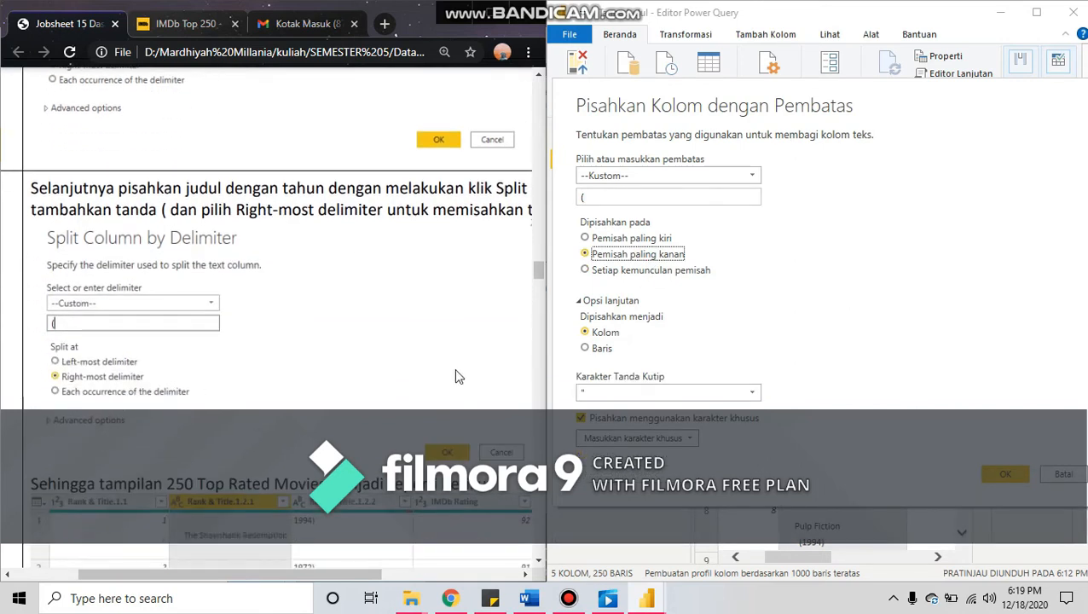
{"action": "scroll", "coordinate": [219, 416], "scroll_direction": "down", "scroll_amount": 1}
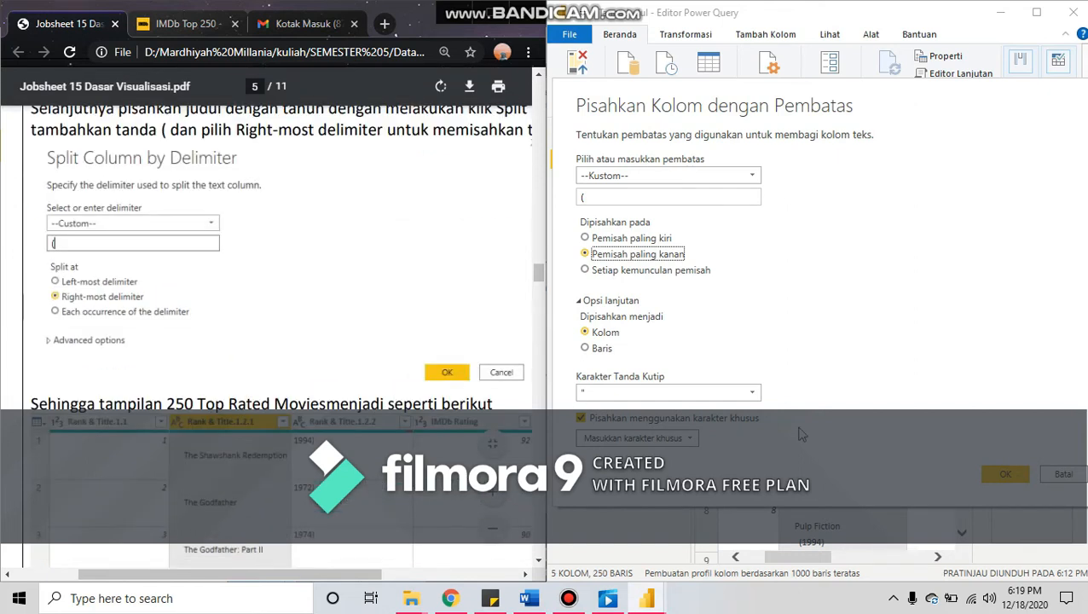
{"action": "left_click", "coordinate": [1006, 474]}
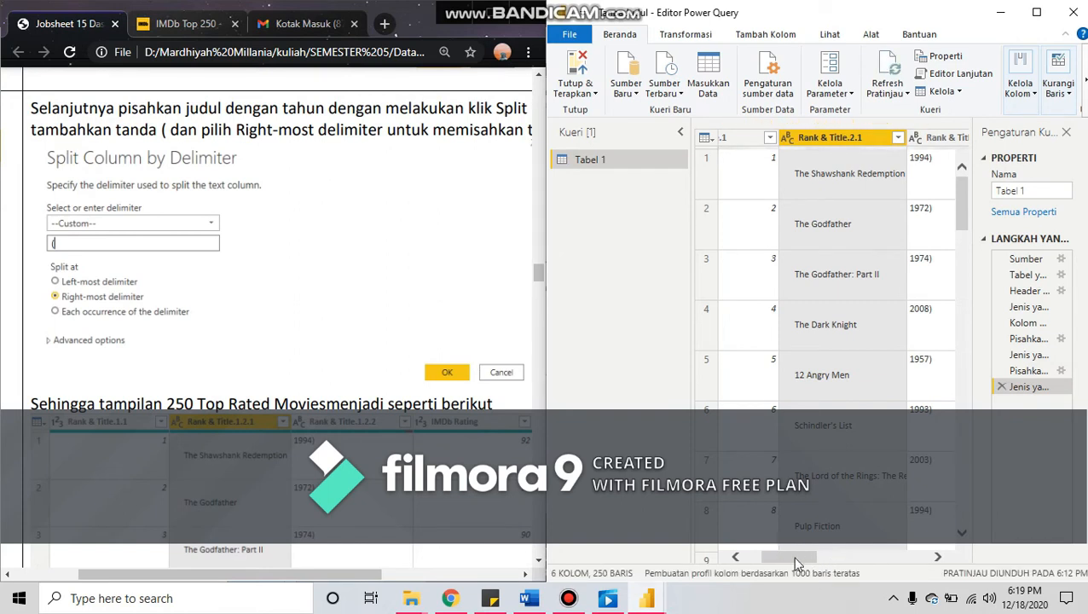
{"action": "left_click_drag", "start_coordinate": [792, 556], "coordinate": [827, 571]}
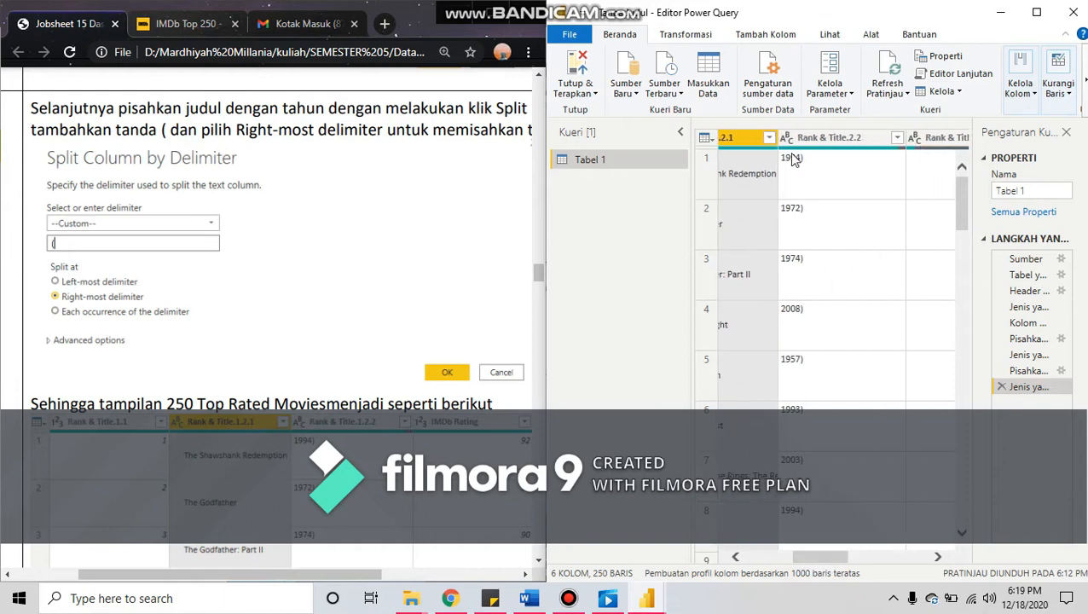
Step: Following the jobsheet's Replace Values instructions, replace the closing parenthesis ) with nothing in the Rank & Title.2.2 column
{"action": "scroll", "coordinate": [345, 422], "scroll_direction": "down", "scroll_amount": 5}
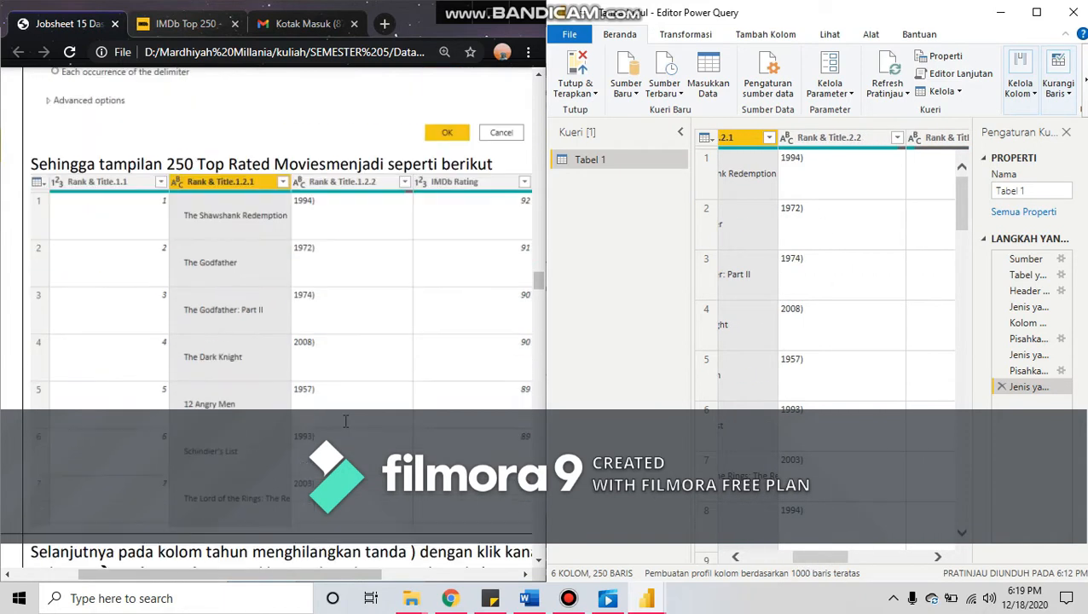
{"action": "scroll", "coordinate": [307, 435], "scroll_direction": "down", "scroll_amount": 1}
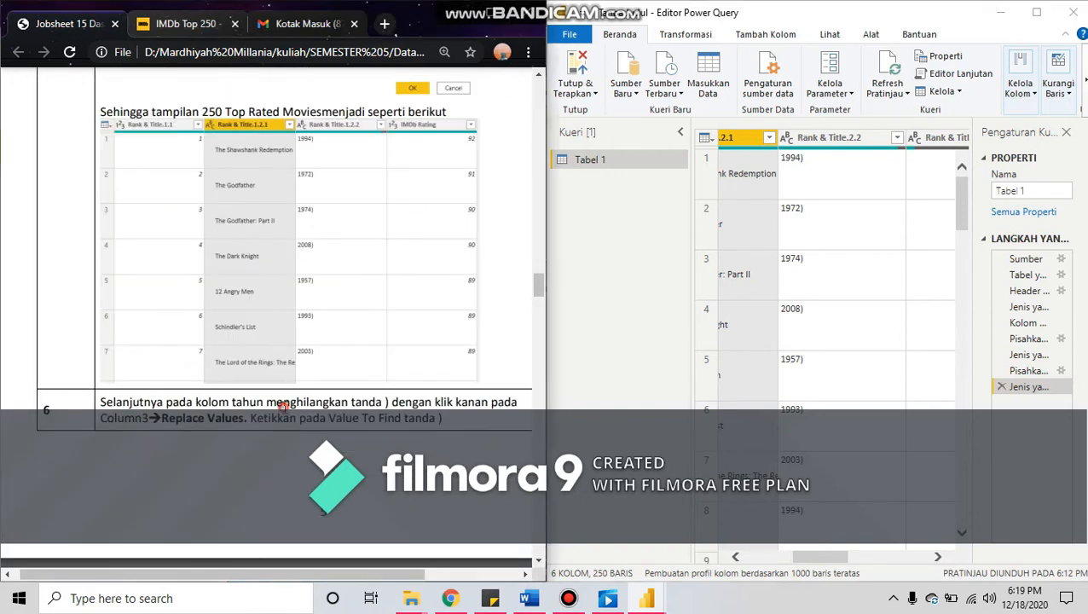
{"action": "left_click_drag", "start_coordinate": [277, 402], "coordinate": [386, 404]}
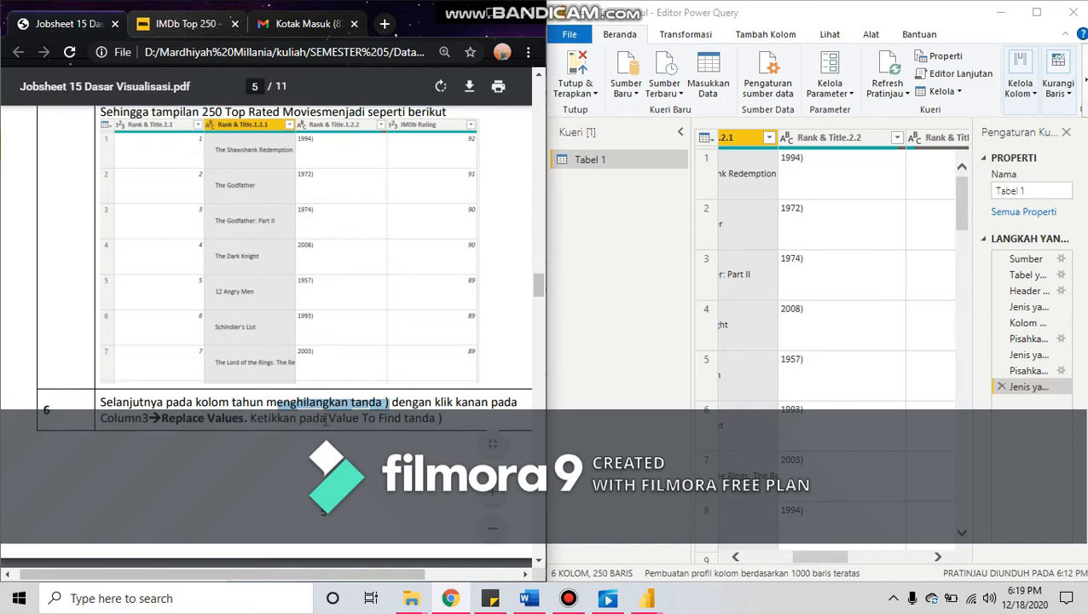
{"action": "left_click_drag", "start_coordinate": [161, 421], "coordinate": [220, 419]}
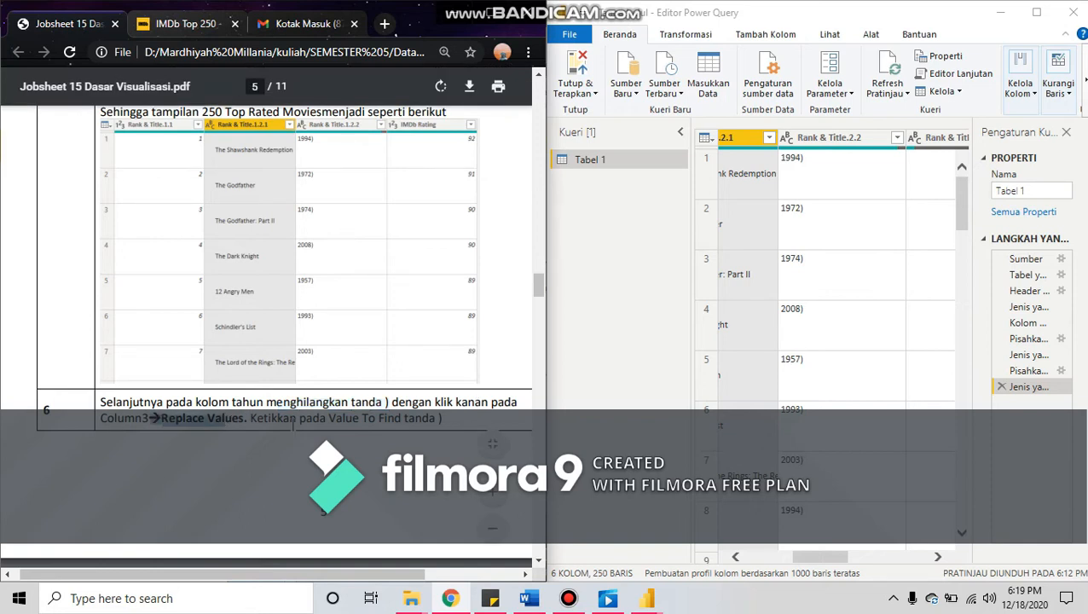
{"action": "left_click", "coordinate": [856, 138]}
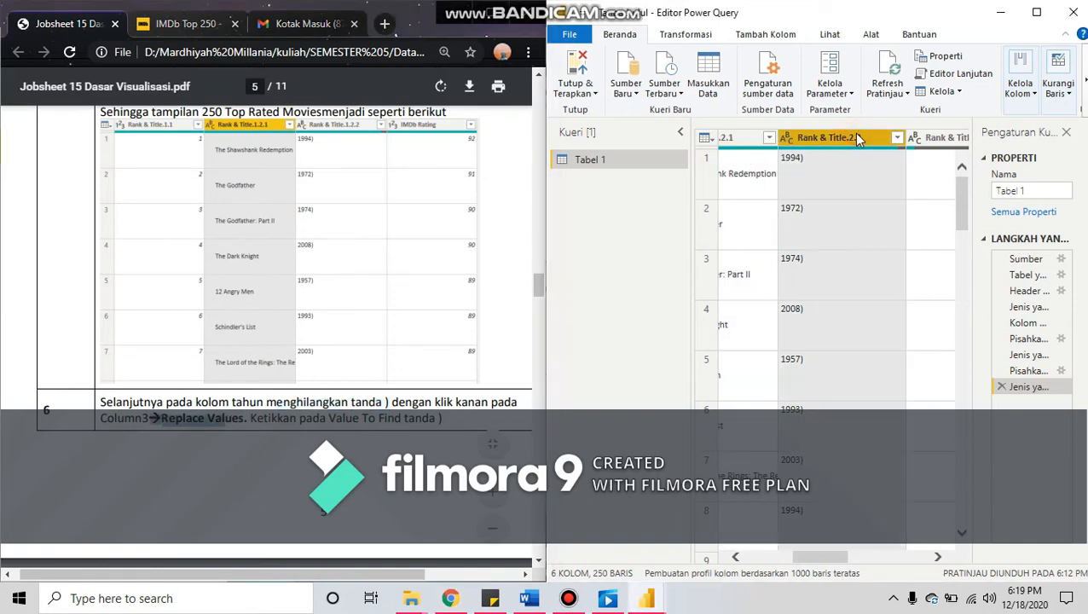
{"action": "right_click", "coordinate": [856, 138]}
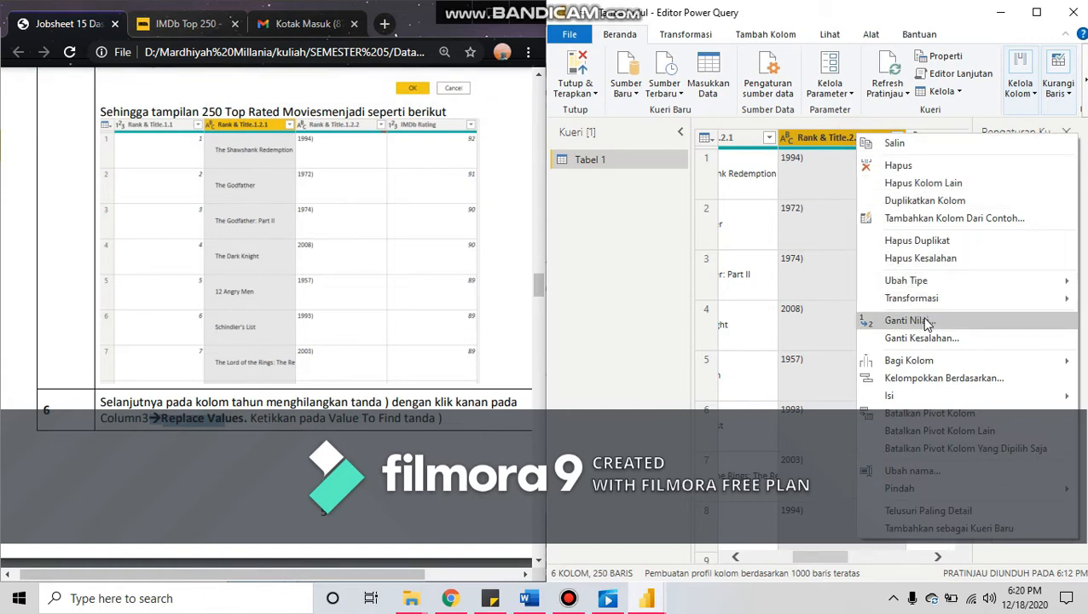
{"action": "scroll", "coordinate": [458, 386], "scroll_direction": "down", "scroll_amount": 4}
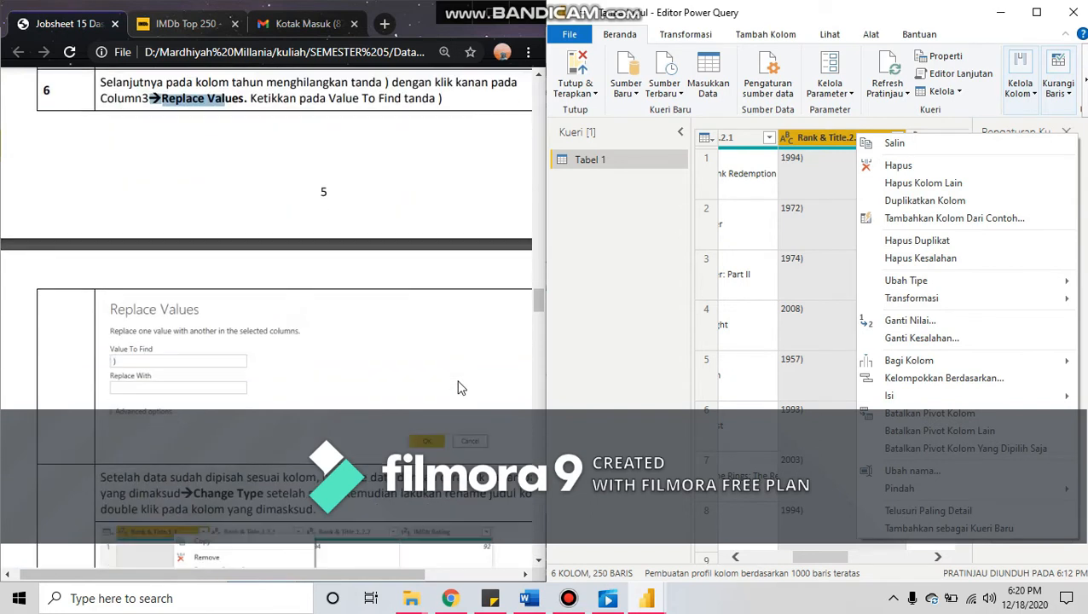
{"action": "left_click", "coordinate": [1006, 327]}
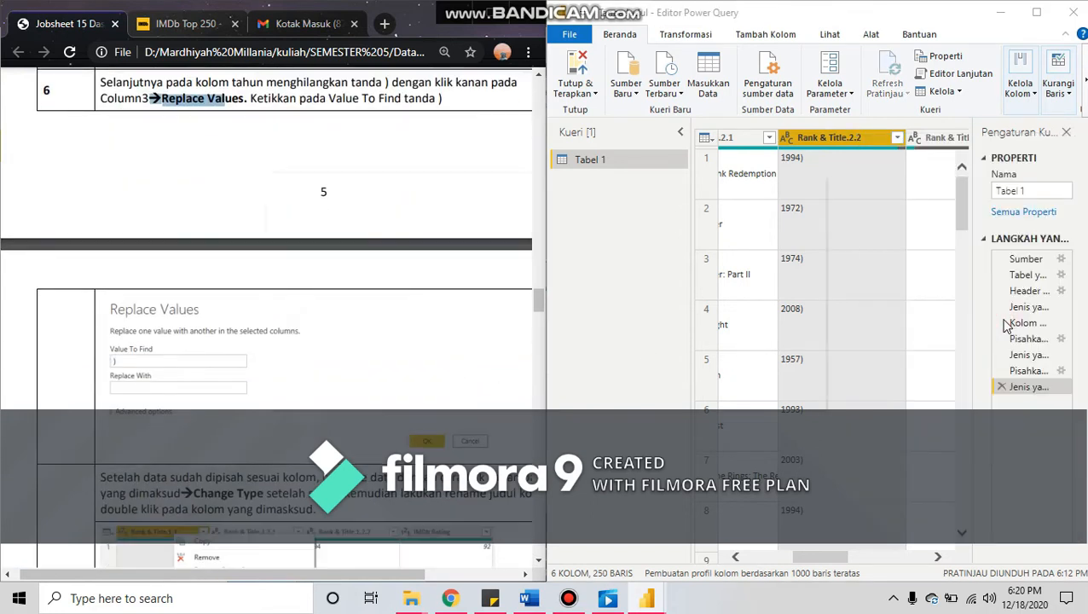
{"action": "left_click_drag", "start_coordinate": [581, 205], "coordinate": [812, 208]}
{"action": "left_click", "coordinate": [605, 275]}
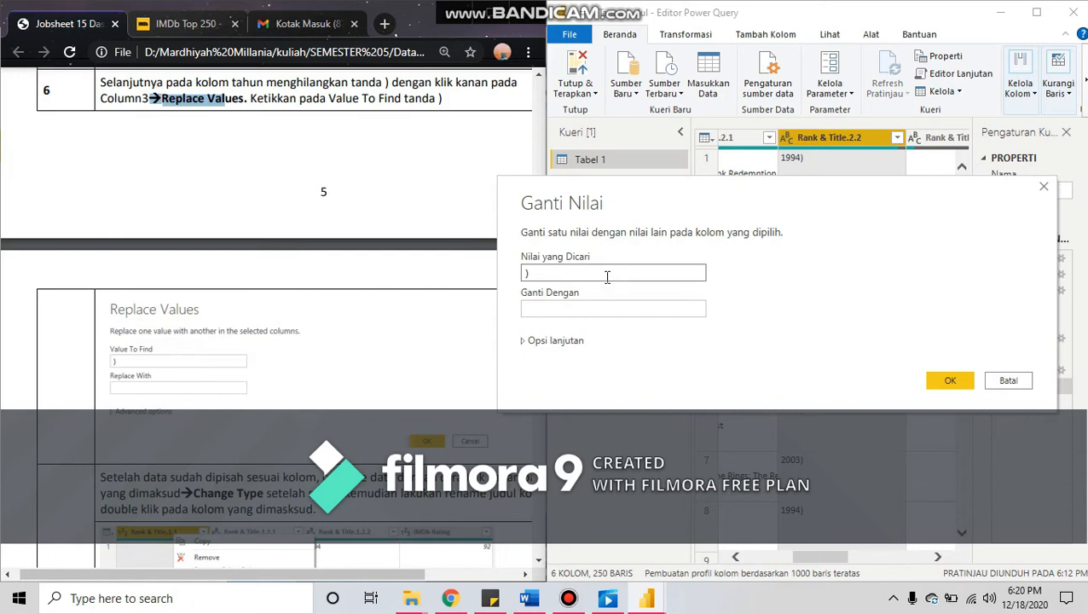
{"action": "left_click_drag", "start_coordinate": [654, 204], "coordinate": [672, 201]}
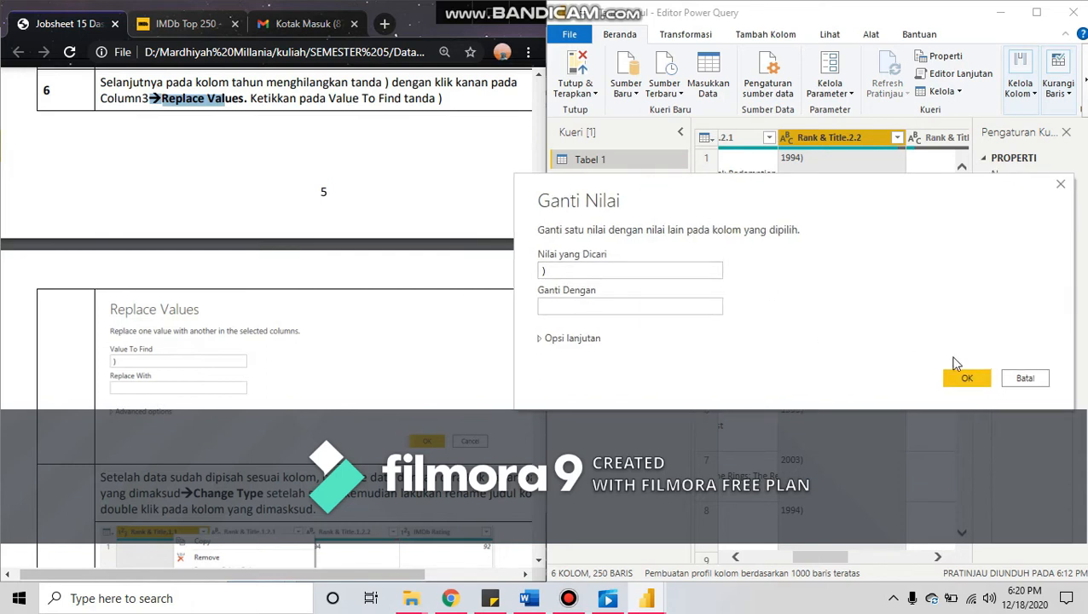
{"action": "left_click", "coordinate": [976, 386]}
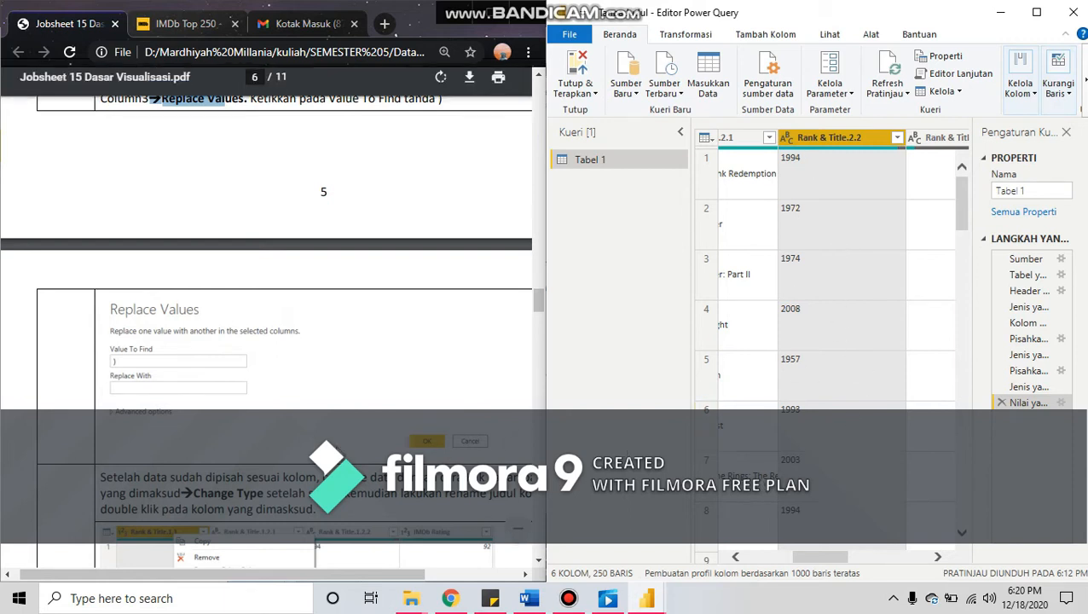
Step: Read the jobsheet's Change Type instructions and check the data type assigned to the Rank & Title.1 column
{"action": "scroll", "coordinate": [273, 324], "scroll_direction": "down", "scroll_amount": 5}
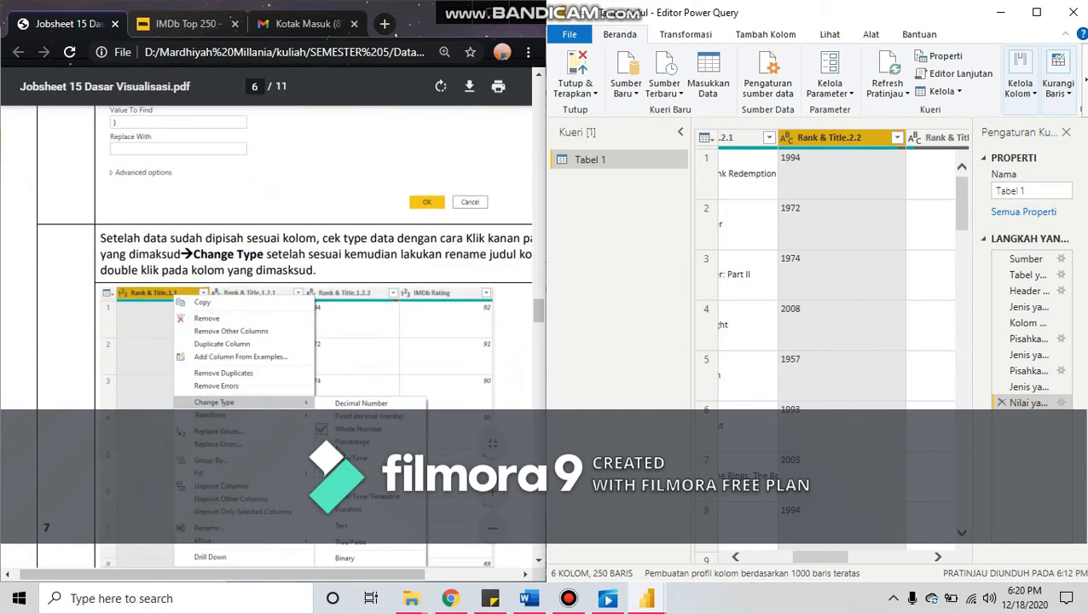
{"action": "scroll", "coordinate": [308, 436], "scroll_direction": "down", "scroll_amount": 2}
{"action": "scroll", "coordinate": [213, 379], "scroll_direction": "up", "scroll_amount": 1}
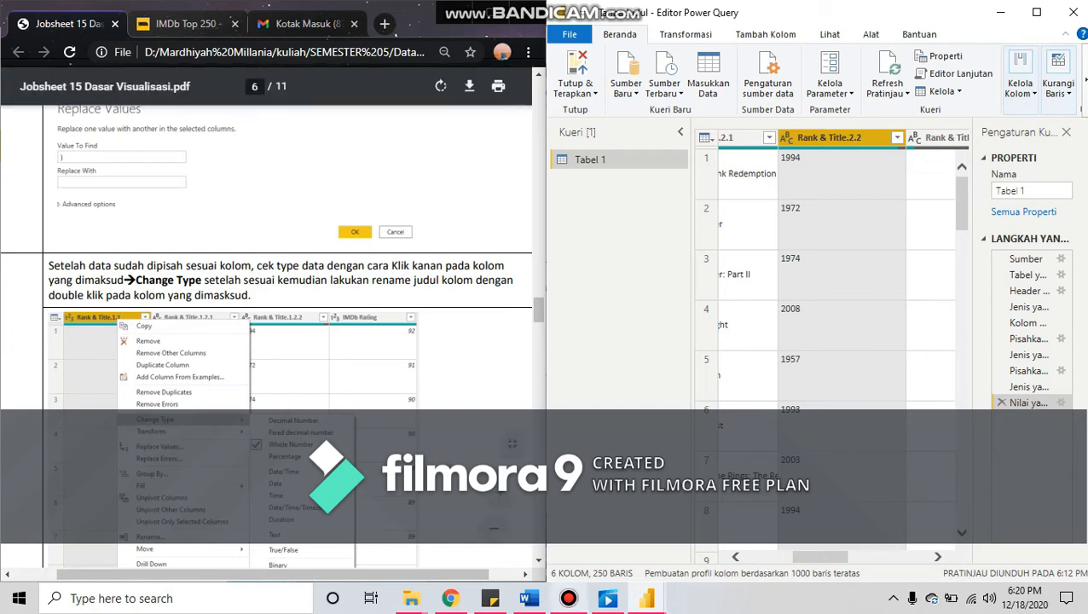
{"action": "left_click", "coordinate": [580, 600]}
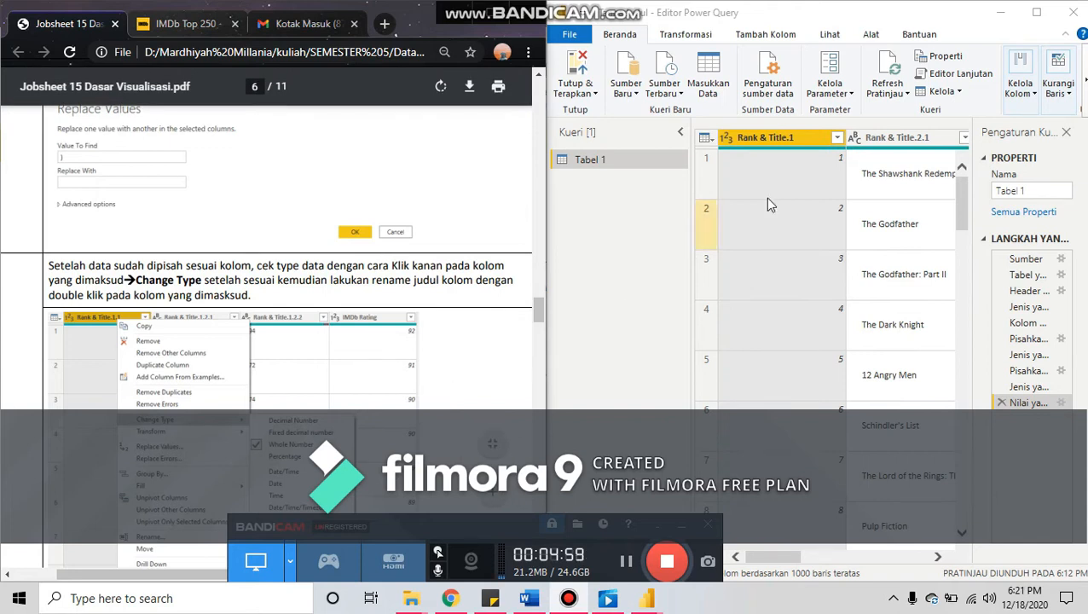
{"action": "right_click", "coordinate": [747, 141]}
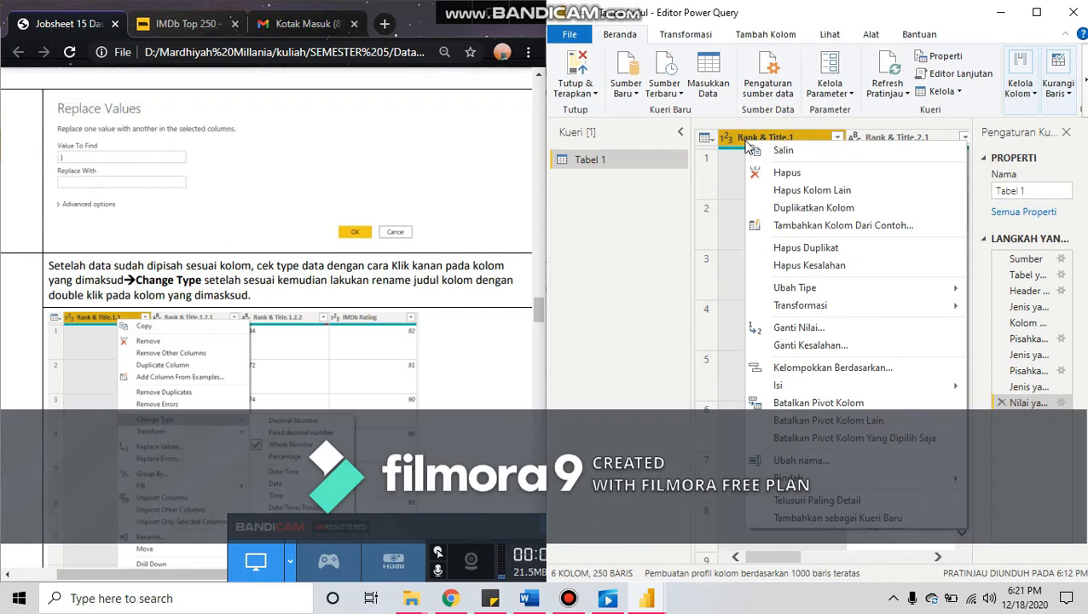
{"action": "mouse_move", "coordinate": [816, 290]}
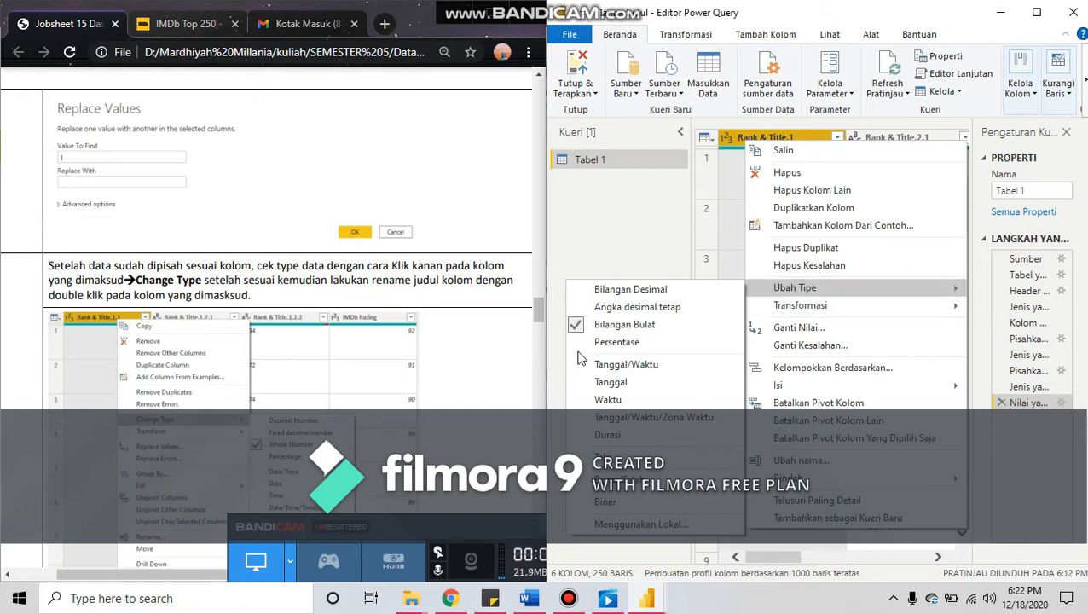
{"action": "left_click", "coordinate": [656, 198]}
Step: Following the jobsheet's final table, rename the Rank & Title.1 column to No and Rank & Title.2.1 to Title
{"action": "scroll", "coordinate": [475, 286], "scroll_direction": "down", "scroll_amount": 4}
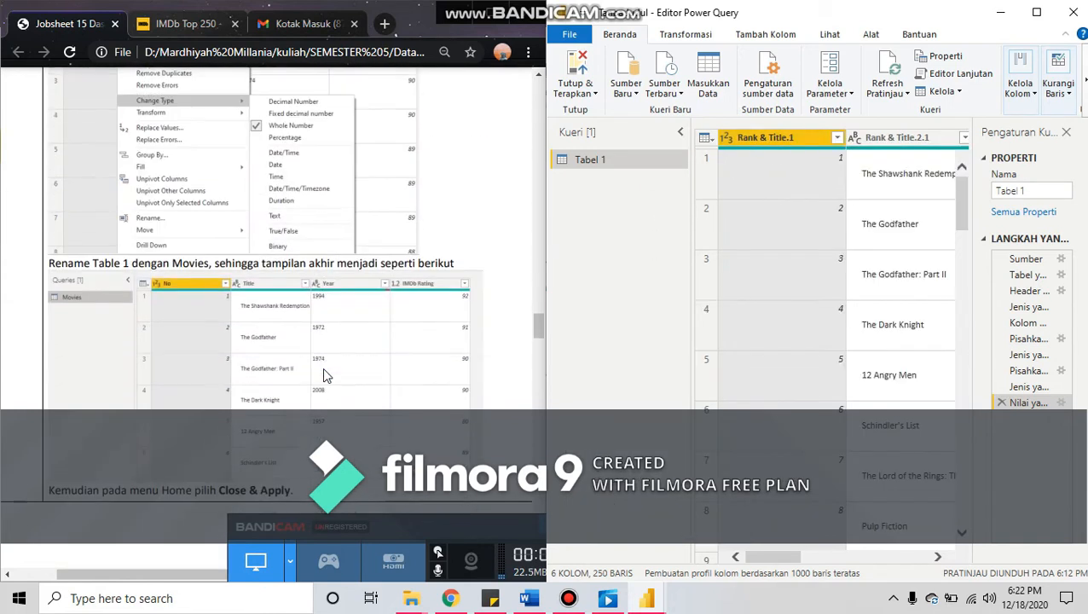
{"action": "double_click", "coordinate": [811, 138]}
{"action": "key", "text": "BackSpace"}
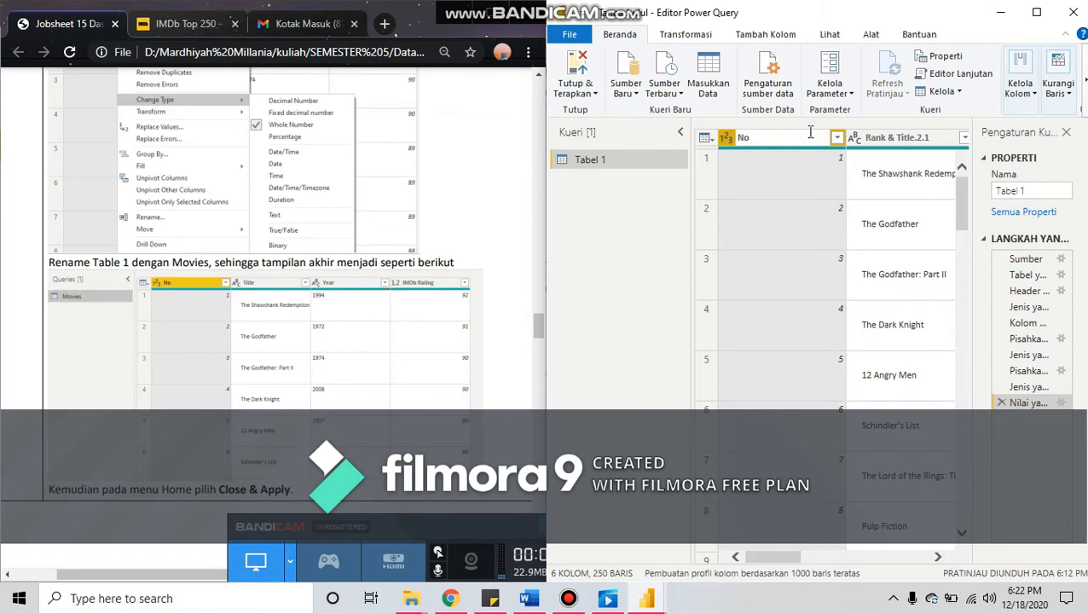
{"action": "type", "text": "No"}
{"action": "key", "text": "Return"}
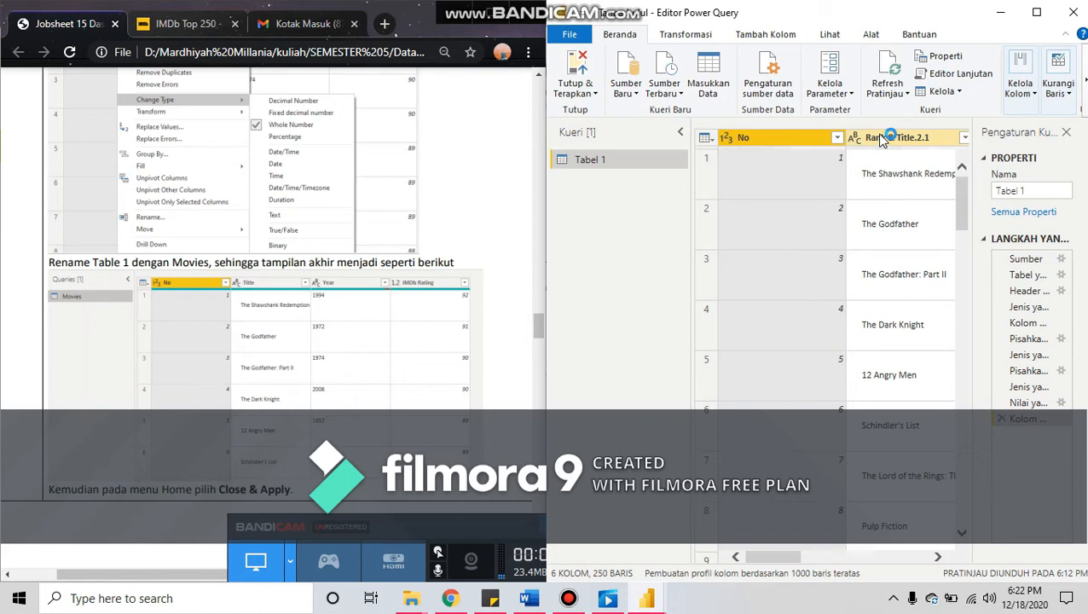
{"action": "double_click", "coordinate": [883, 138]}
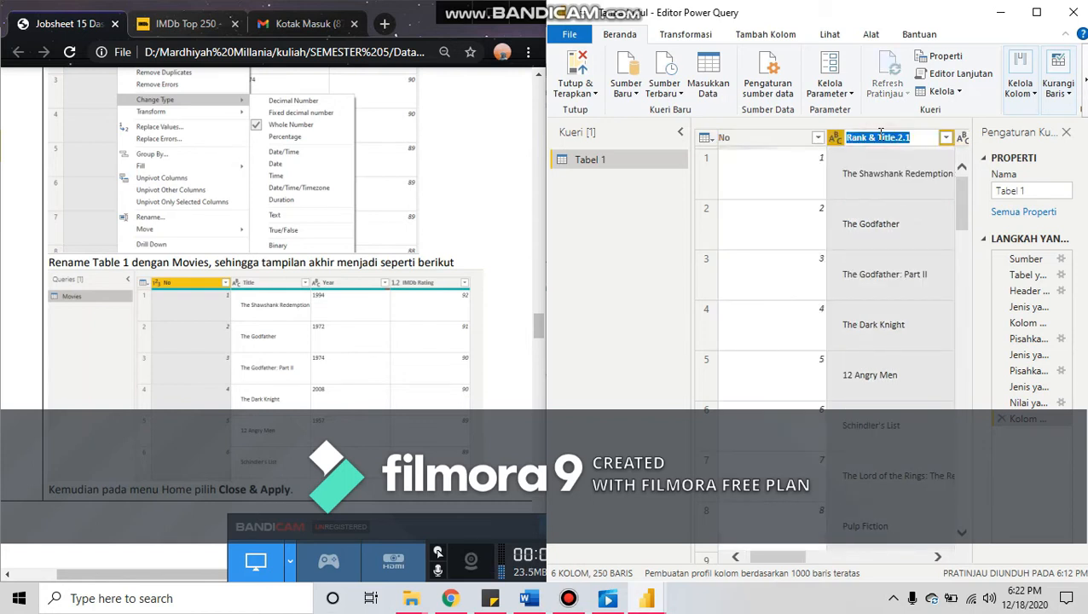
{"action": "type", "text": "Title"}
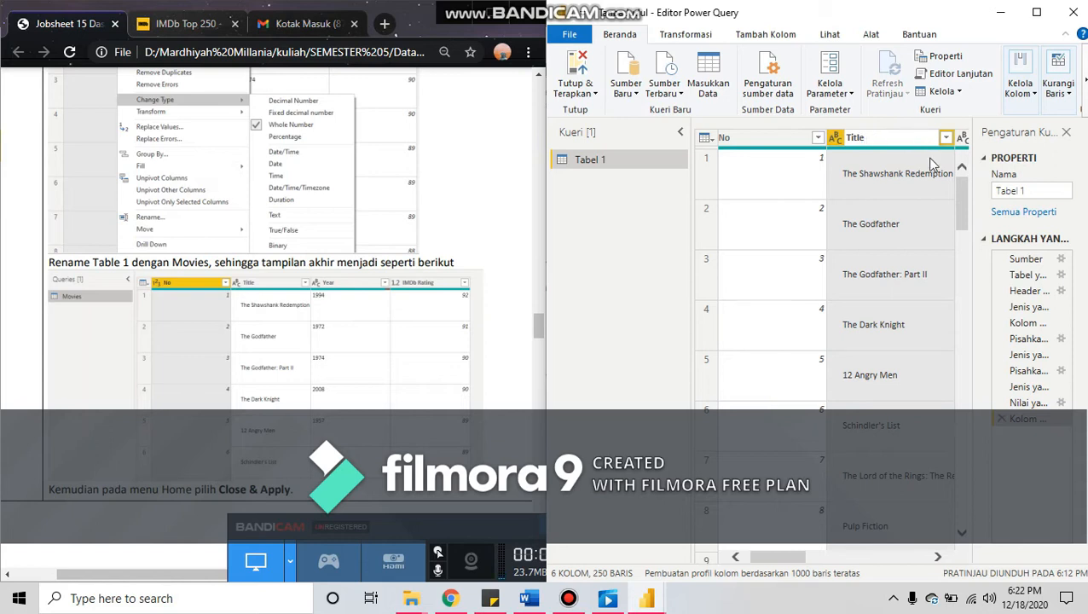
{"action": "key", "text": "Return"}
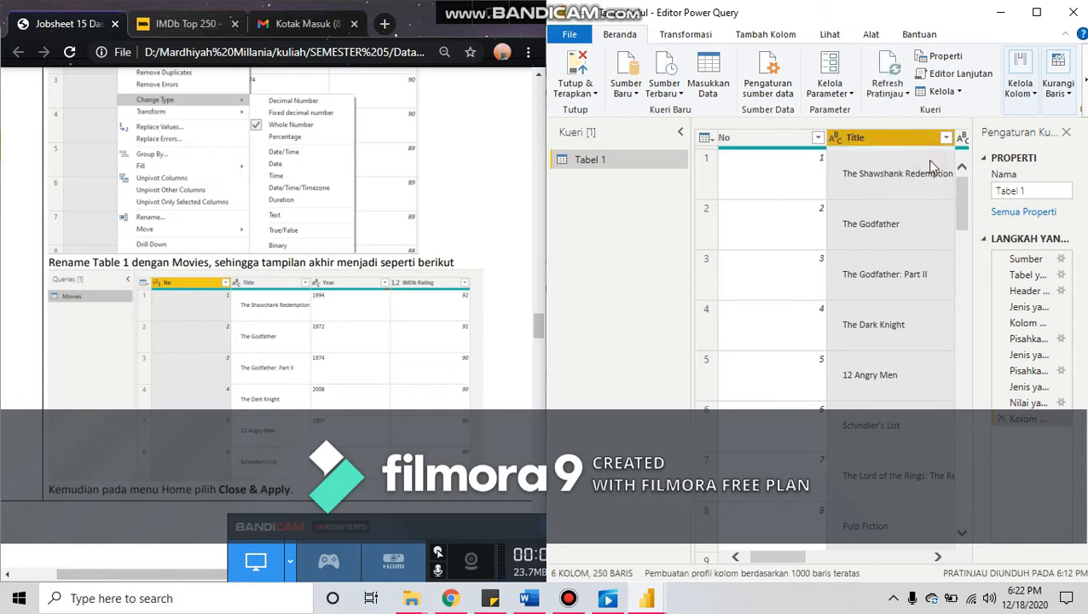
Step: Rename the Rank & Title.2.2 column to Year
{"action": "left_click", "coordinate": [937, 558]}
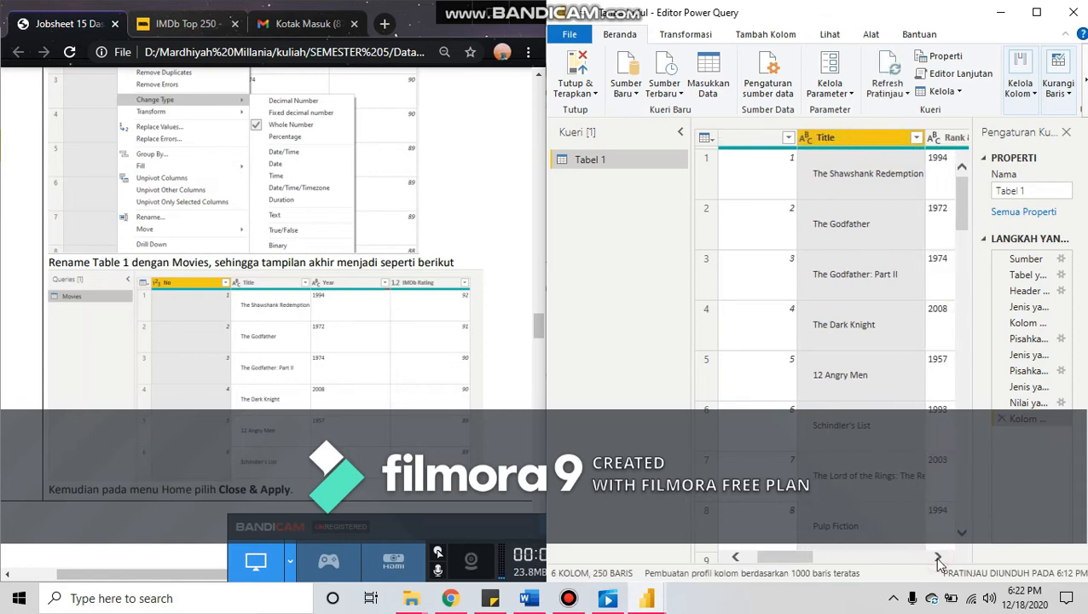
{"action": "left_click", "coordinate": [937, 558]}
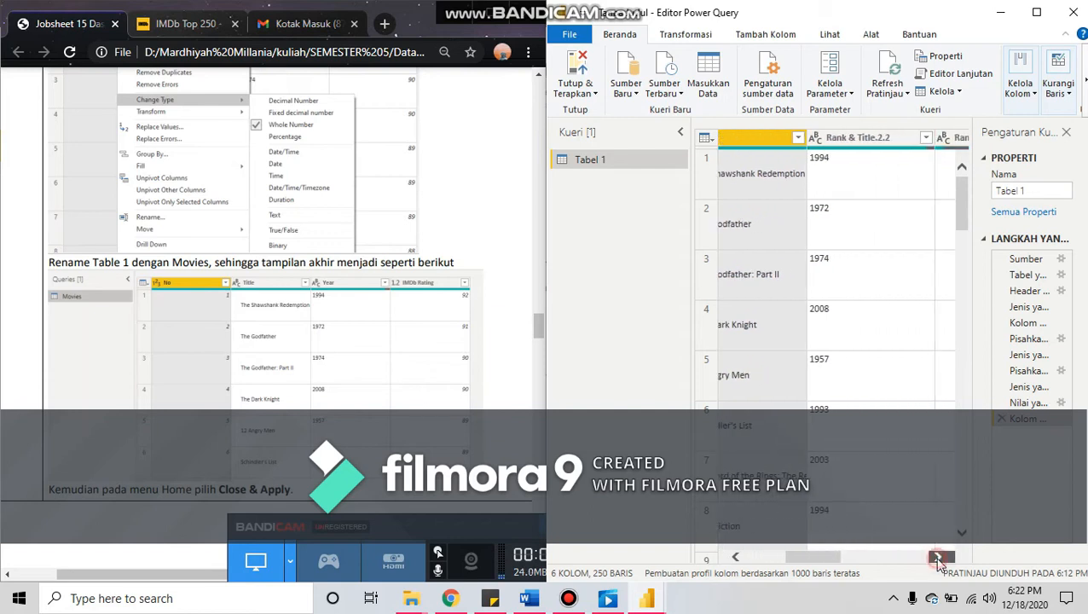
{"action": "double_click", "coordinate": [844, 138]}
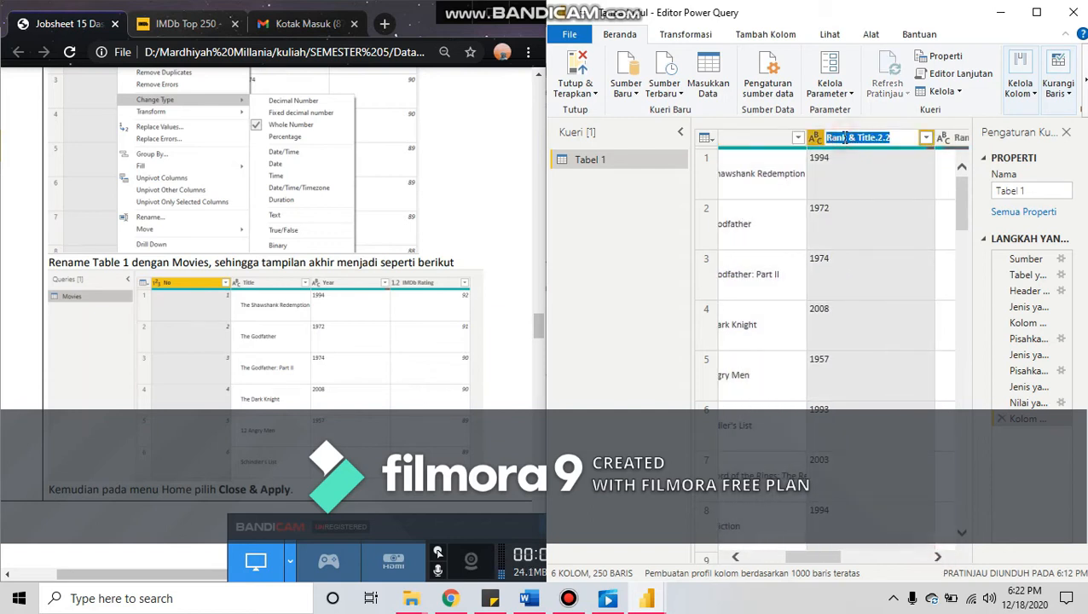
{"action": "key", "text": "BackSpace"}
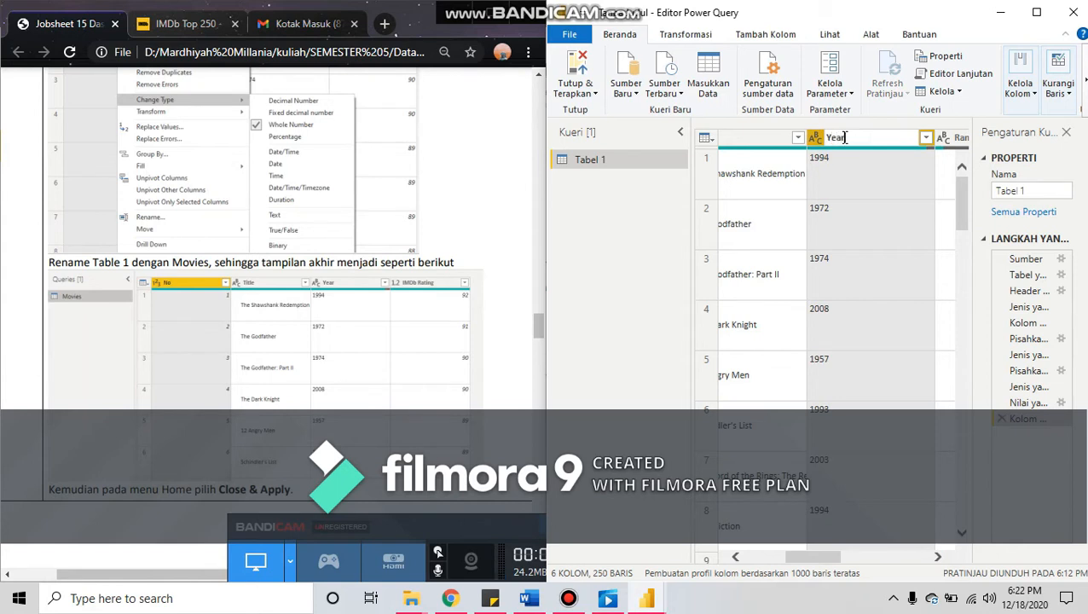
{"action": "key", "text": "Return"}
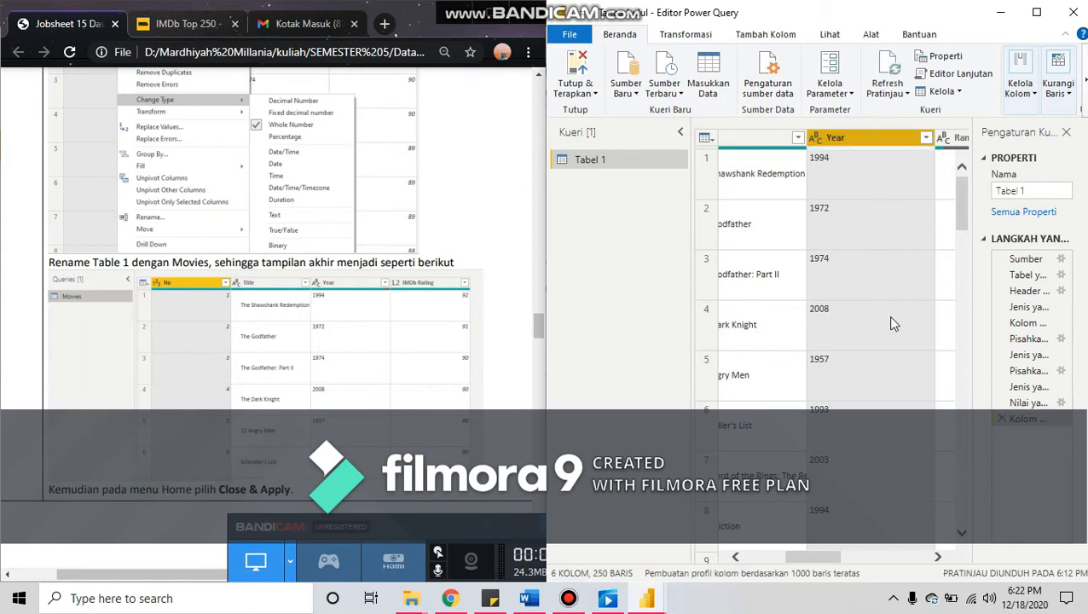
Step: Try to rename the Rank & Title.3 column to IMDb Rating
{"action": "left_click", "coordinate": [937, 556]}
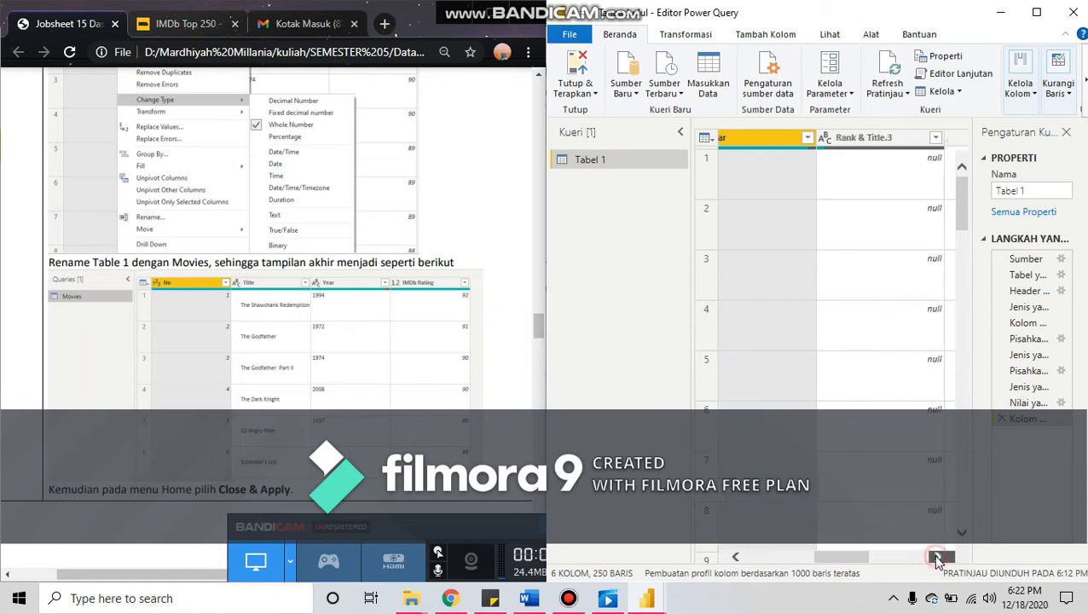
{"action": "left_click", "coordinate": [937, 557]}
{"action": "left_click", "coordinate": [832, 137]}
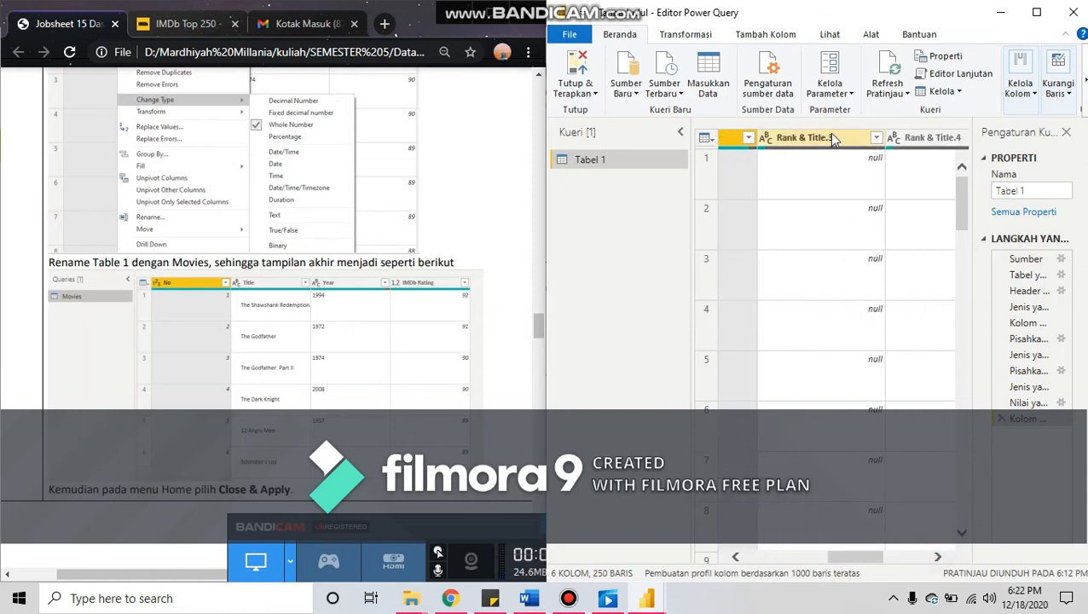
{"action": "double_click", "coordinate": [832, 137]}
{"action": "key", "text": "BackSpace"}
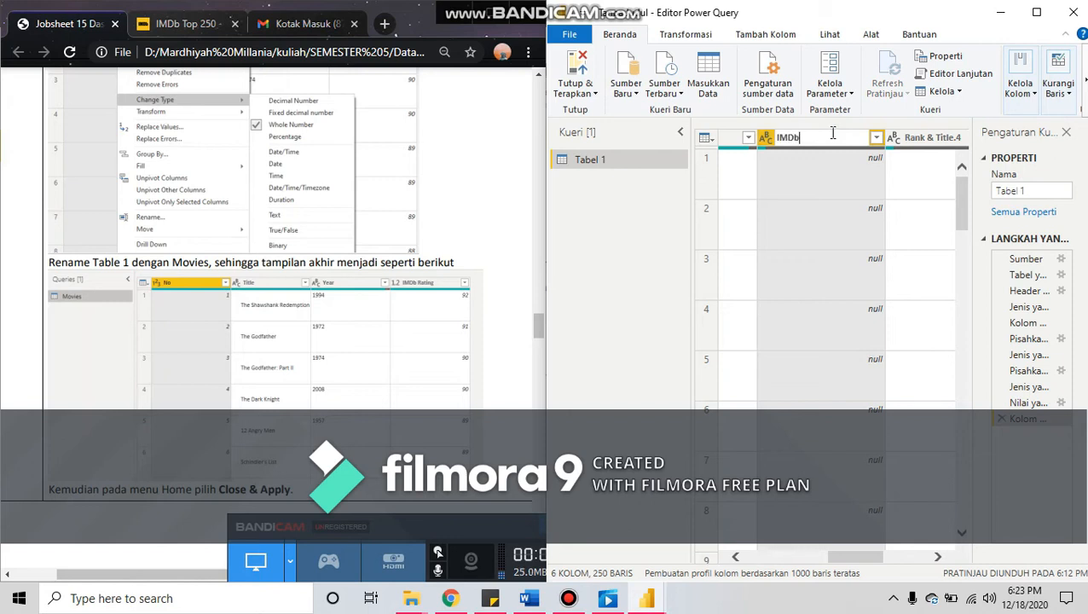
{"action": "type", "text": "ating"}
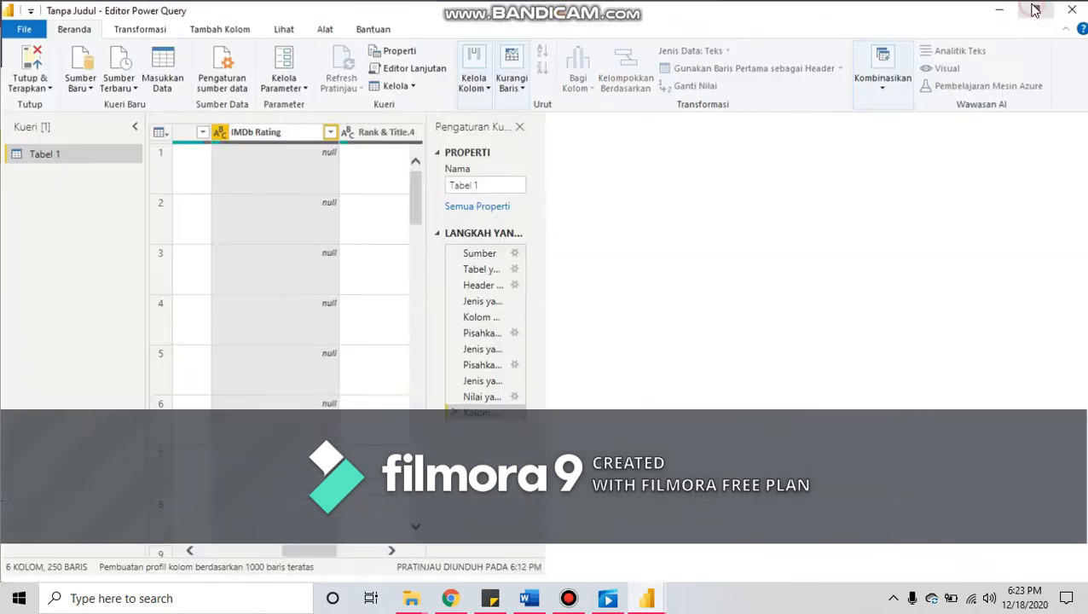
Step: Discard the pending rename and remove the Rank & Title.3 and Rank & Title.4 columns
{"action": "left_click", "coordinate": [1036, 12]}
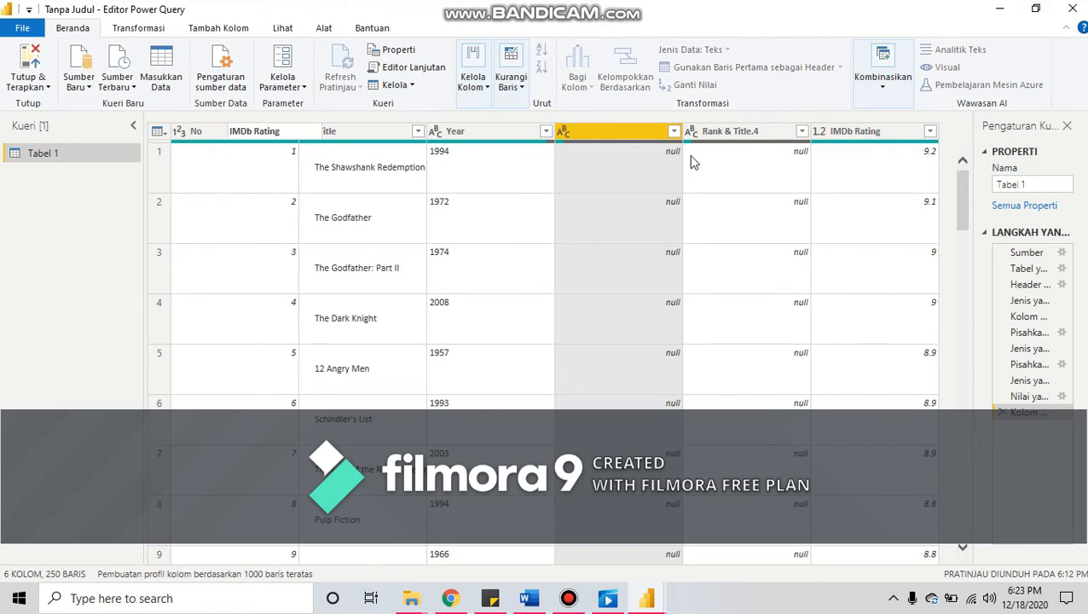
{"action": "left_click", "coordinate": [694, 578]}
{"action": "left_click", "coordinate": [694, 580]}
{"action": "left_click", "coordinate": [680, 322]}
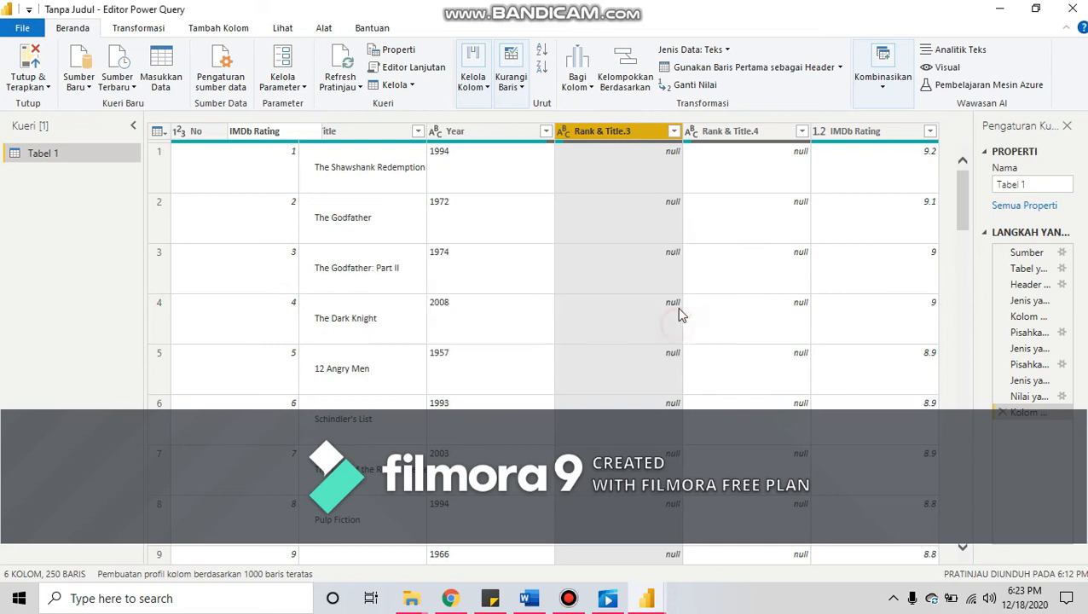
{"action": "right_click", "coordinate": [627, 132]}
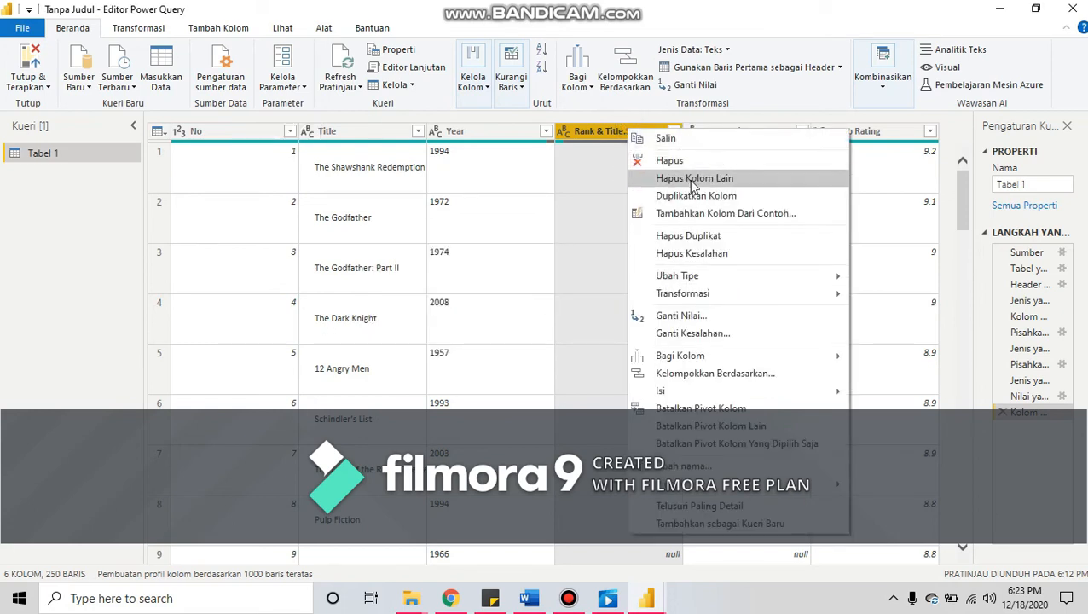
{"action": "left_click", "coordinate": [687, 162]}
{"action": "right_click", "coordinate": [610, 133]}
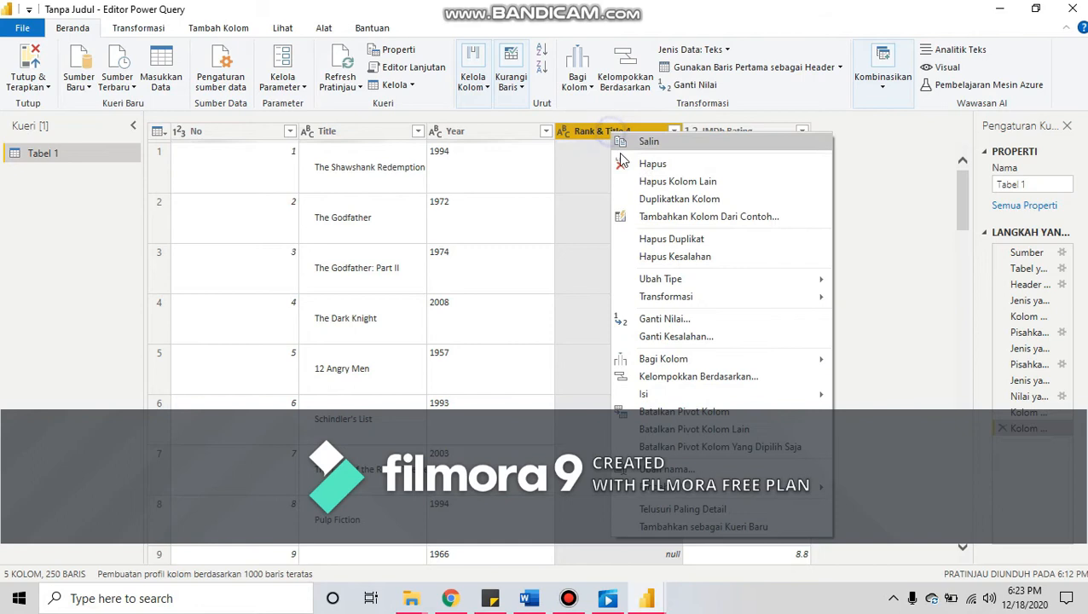
{"action": "left_click", "coordinate": [636, 164]}
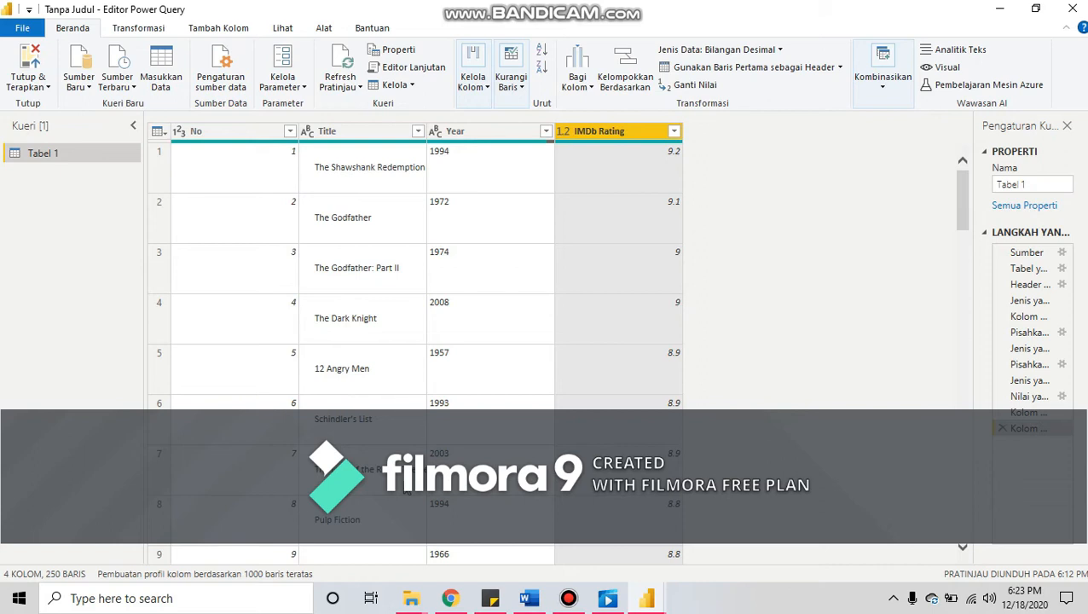
Step: Following the jobsheet, close the query editor and apply the cleaned table to the report
{"action": "scroll", "coordinate": [407, 493], "scroll_direction": "down", "scroll_amount": 3}
{"action": "key", "text": "super+Right"}
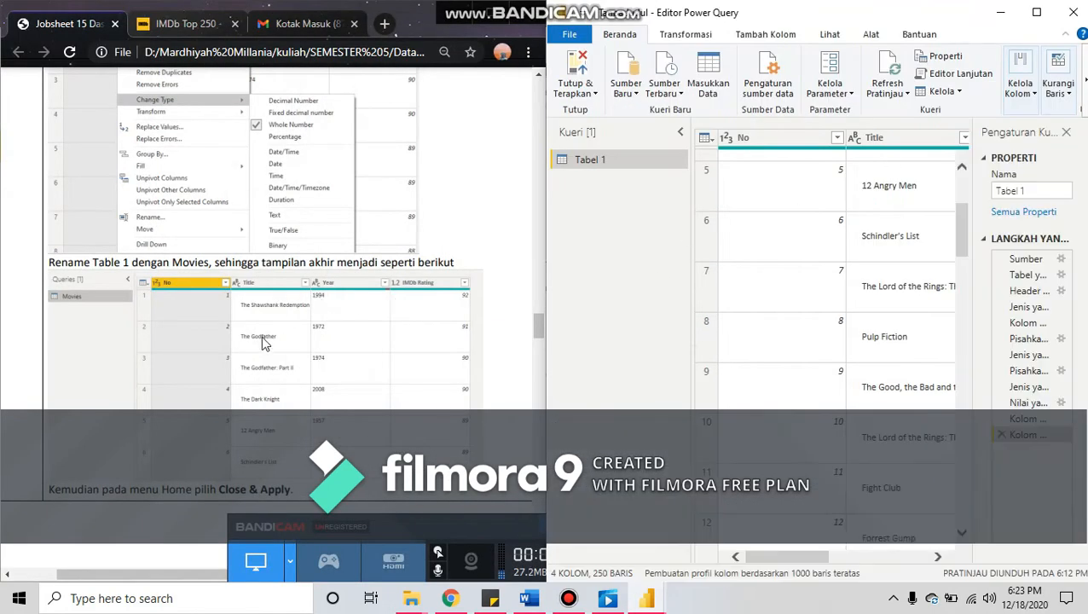
{"action": "scroll", "coordinate": [244, 359], "scroll_direction": "down", "scroll_amount": 2}
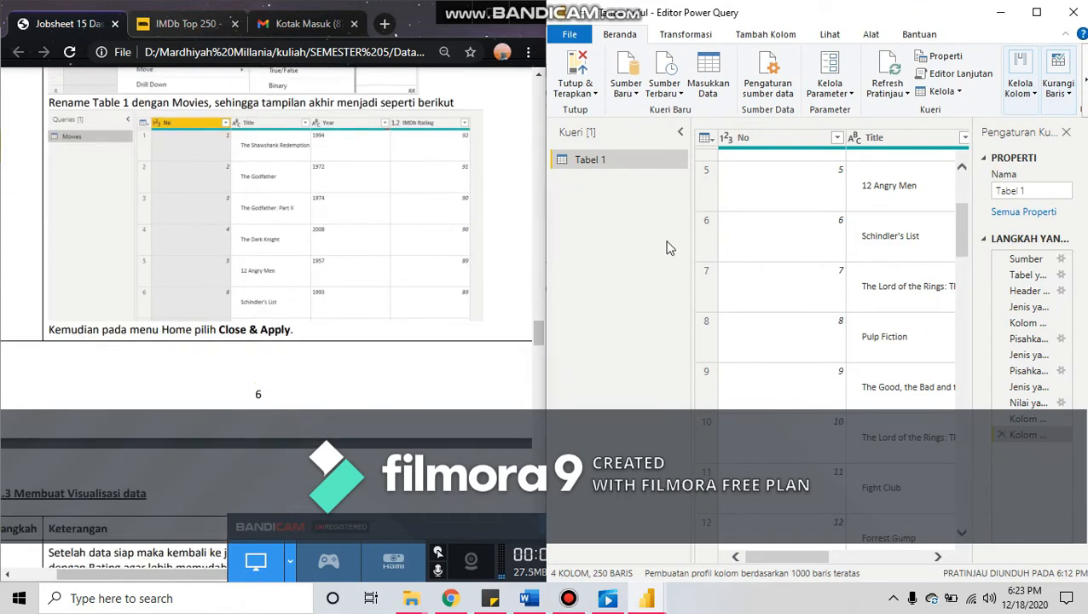
{"action": "left_click", "coordinate": [572, 73]}
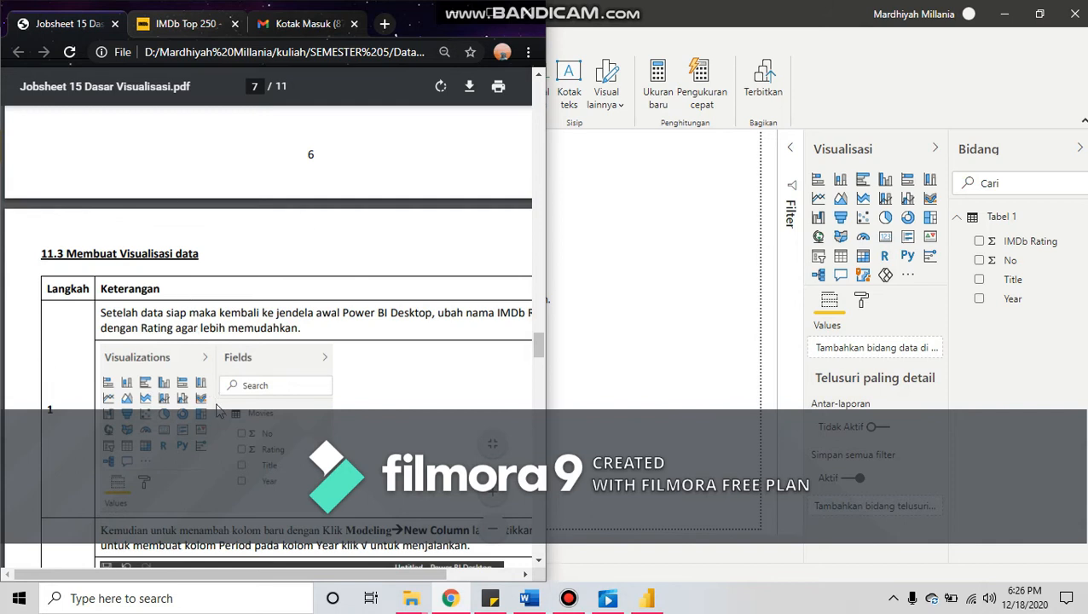
Step: Following the jobsheet's visualisation section, rename the IMDb Rating field to Rating
{"action": "left_click_drag", "start_coordinate": [218, 576], "coordinate": [265, 590]}
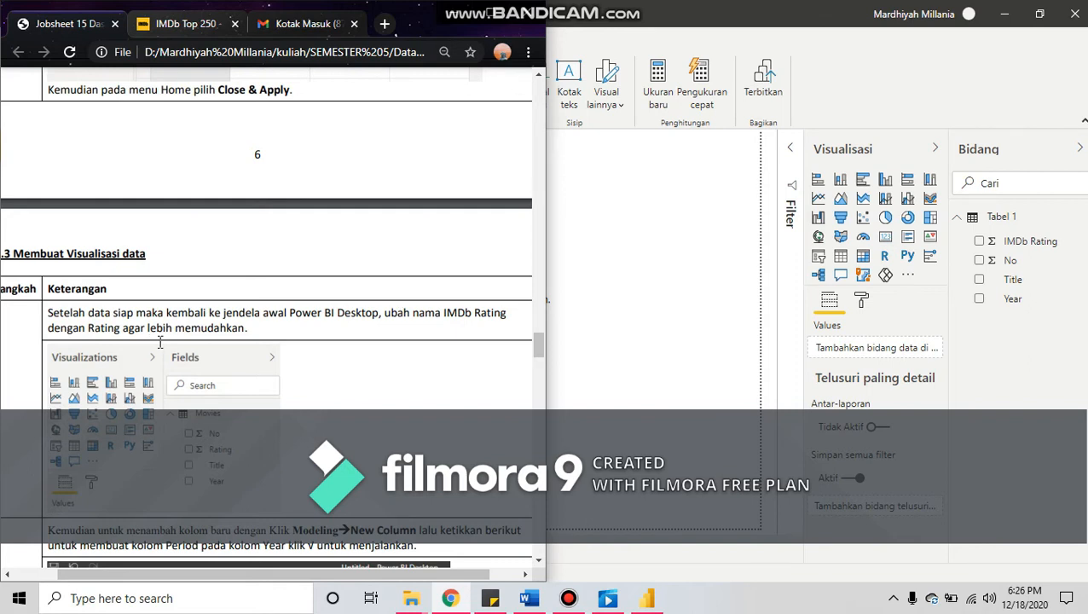
{"action": "left_click", "coordinate": [1029, 247]}
{"action": "right_click", "coordinate": [1029, 246]}
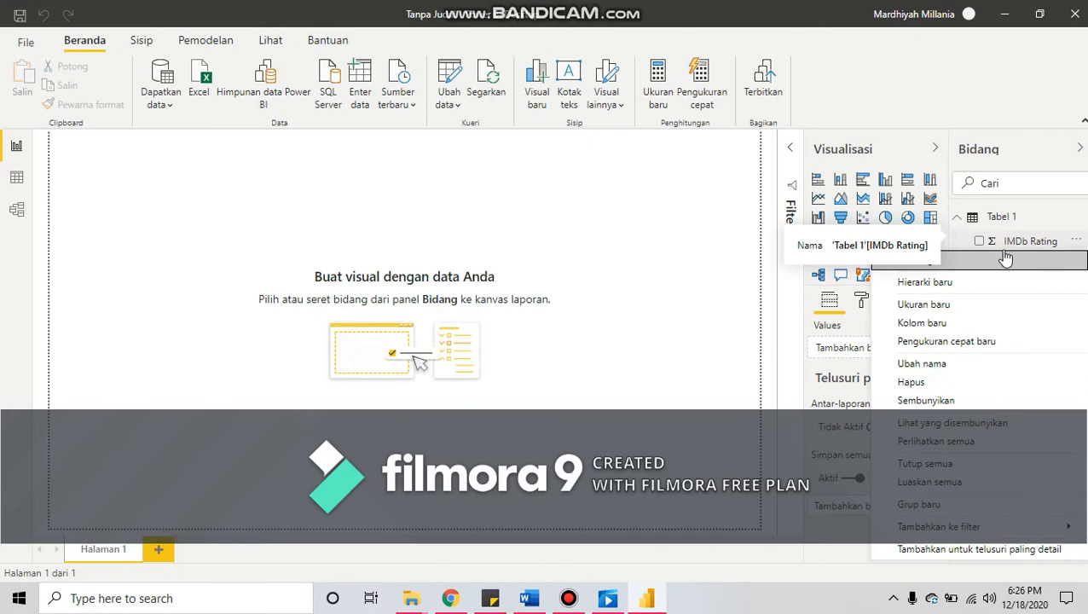
{"action": "left_click", "coordinate": [953, 362]}
{"action": "type", "text": "R"}
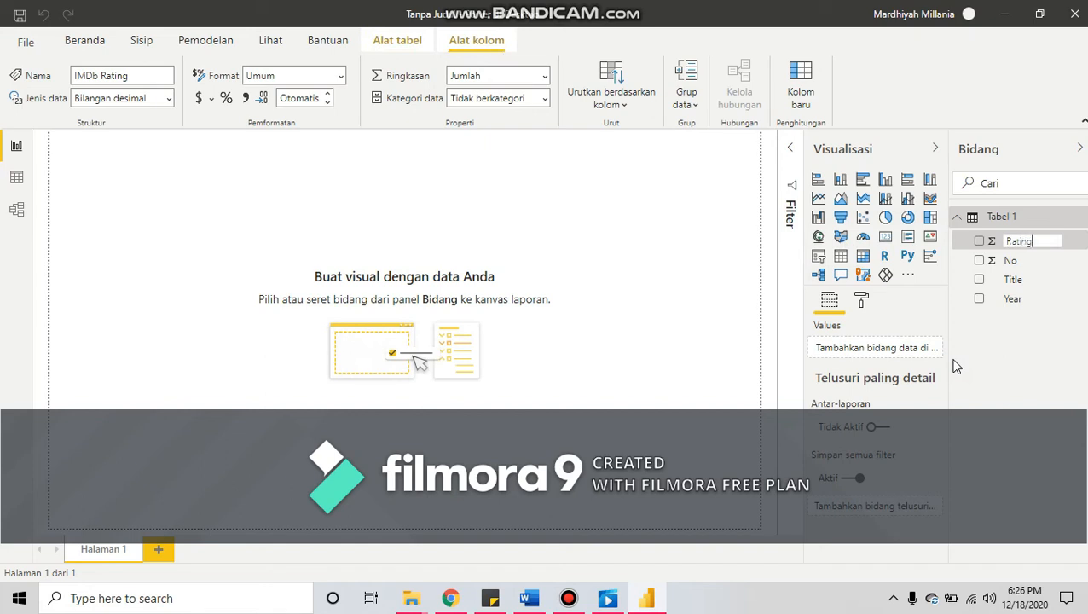
{"action": "type", "text": "ating"}
{"action": "key", "text": "Return"}
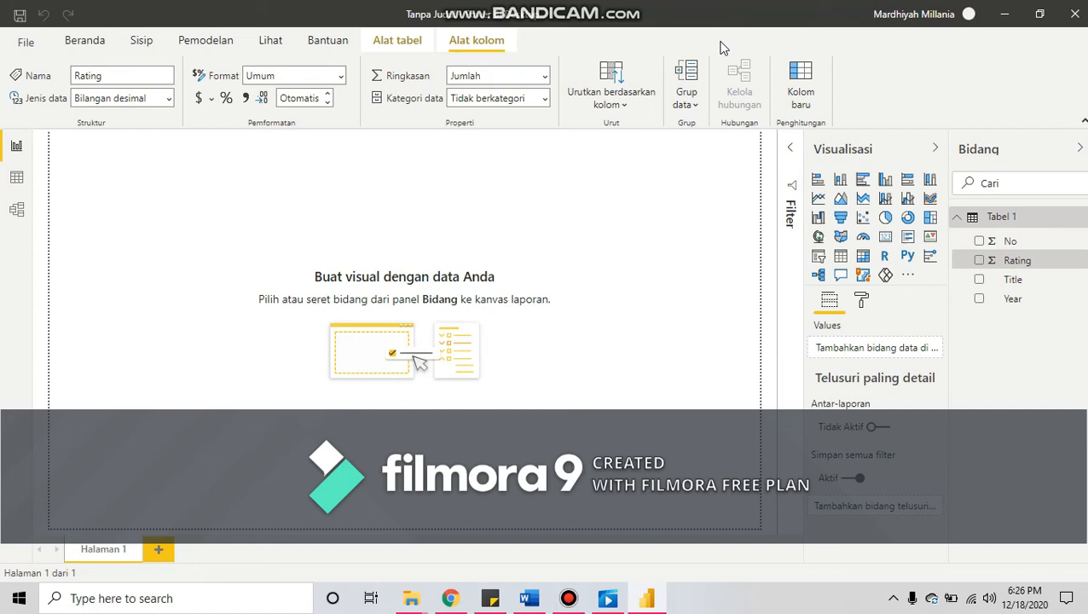
Step: Following step 2 of the jobsheet's visualisation section, add a new calculated column to Tabel 1
{"action": "left_click_drag", "start_coordinate": [730, 8], "coordinate": [1086, 120]}
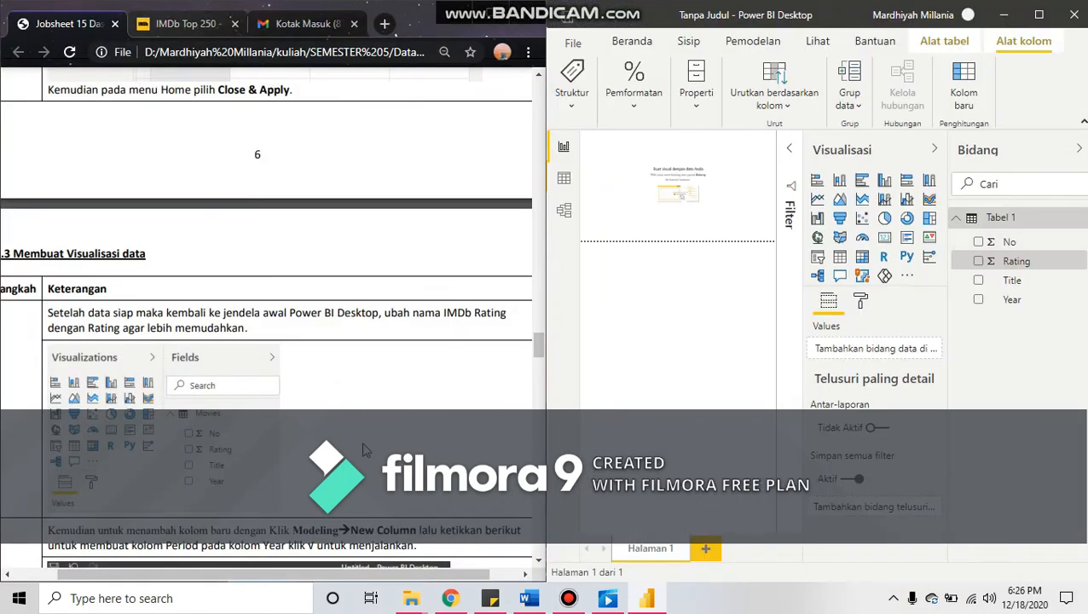
{"action": "scroll", "coordinate": [231, 470], "scroll_direction": "down", "scroll_amount": 1}
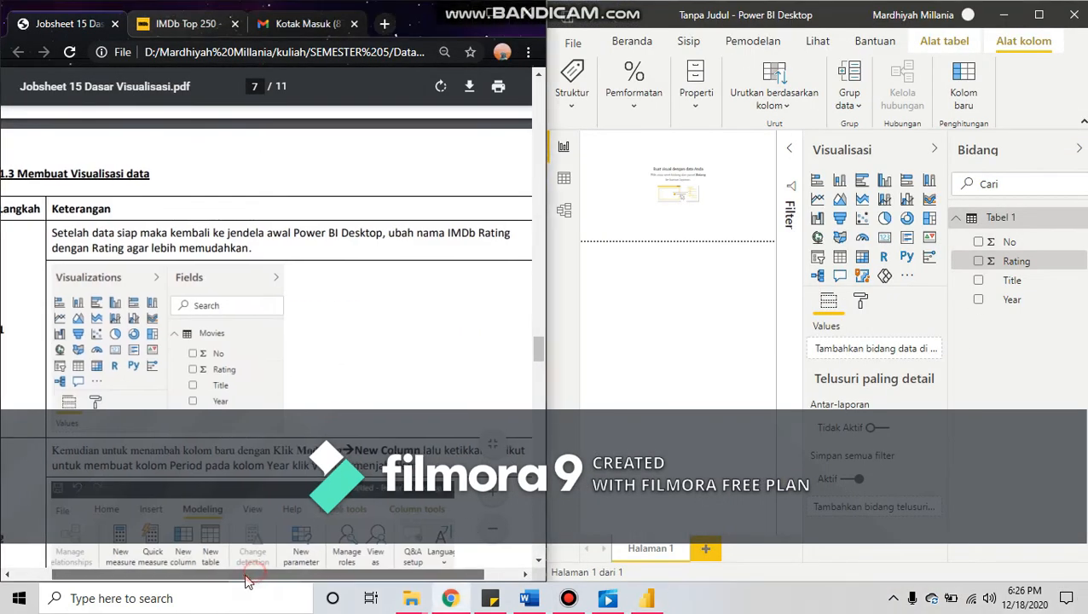
{"action": "left_click_drag", "start_coordinate": [256, 574], "coordinate": [213, 576]}
{"action": "scroll", "coordinate": [217, 496], "scroll_direction": "down", "scroll_amount": 2}
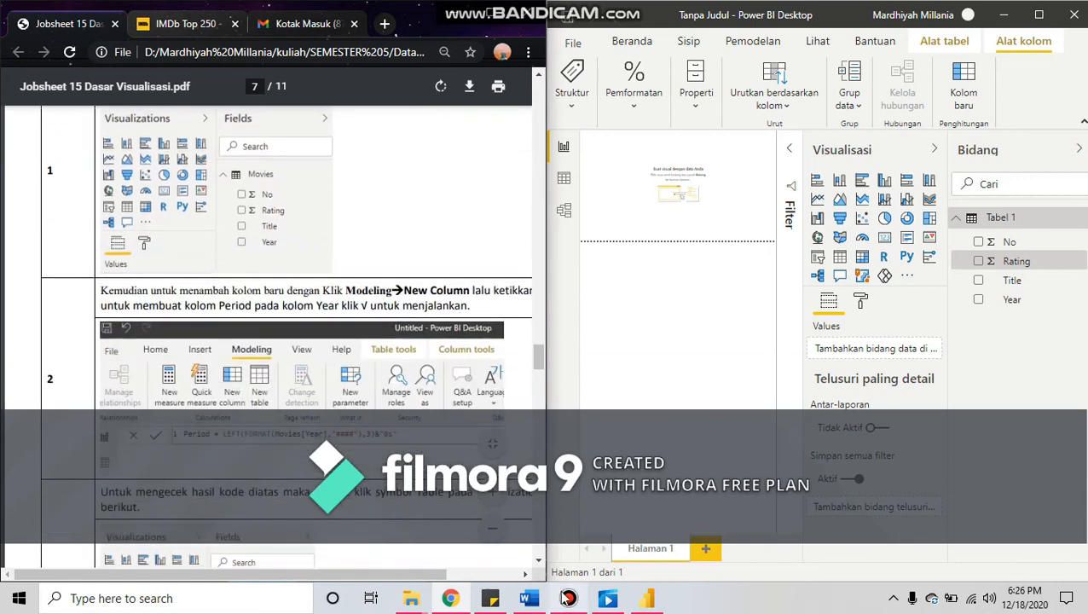
{"action": "left_click", "coordinate": [567, 598]}
{"action": "left_click", "coordinate": [564, 599]}
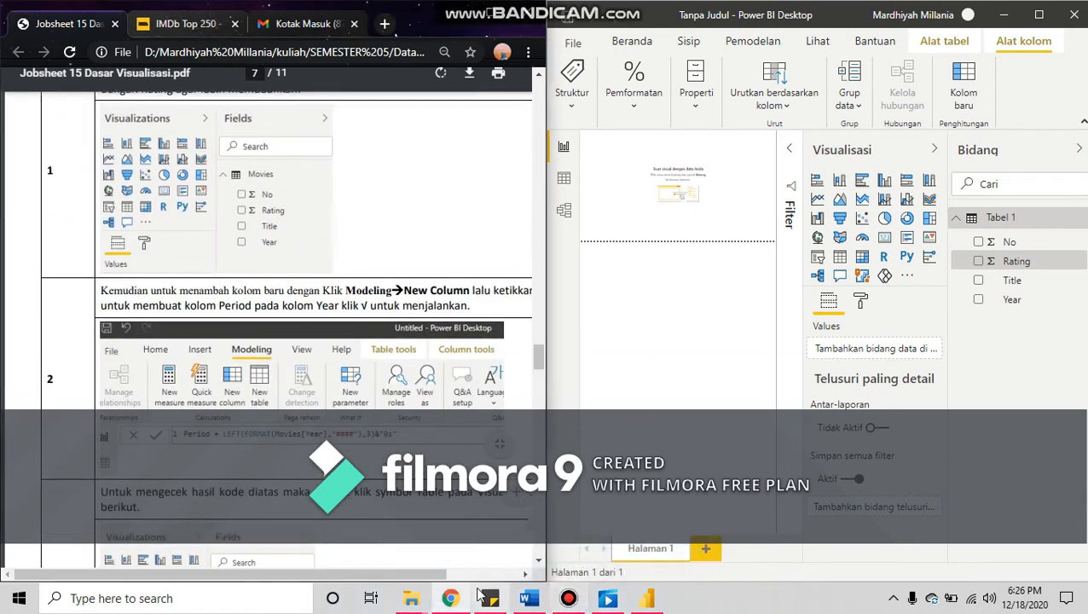
{"action": "left_click", "coordinate": [569, 599]}
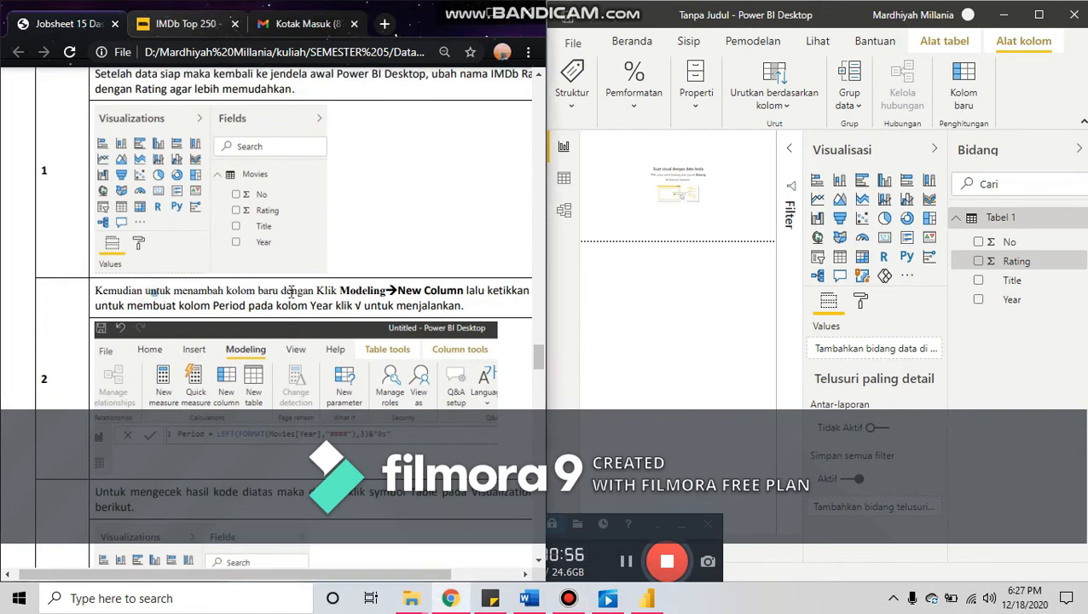
{"action": "left_click_drag", "start_coordinate": [347, 575], "coordinate": [393, 584]}
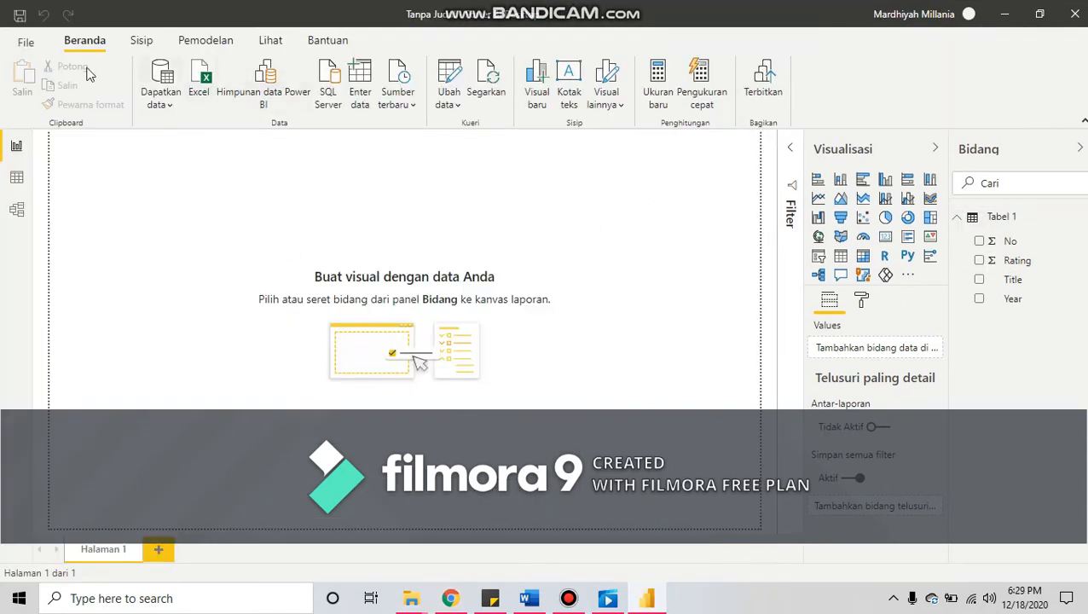
{"action": "left_click", "coordinate": [181, 41]}
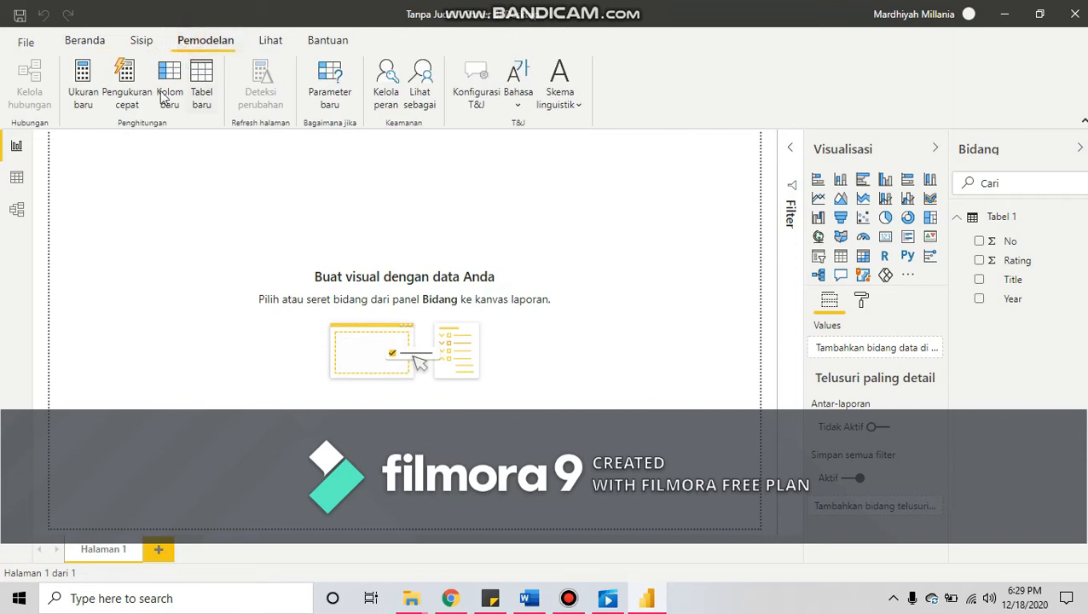
{"action": "left_click", "coordinate": [168, 80]}
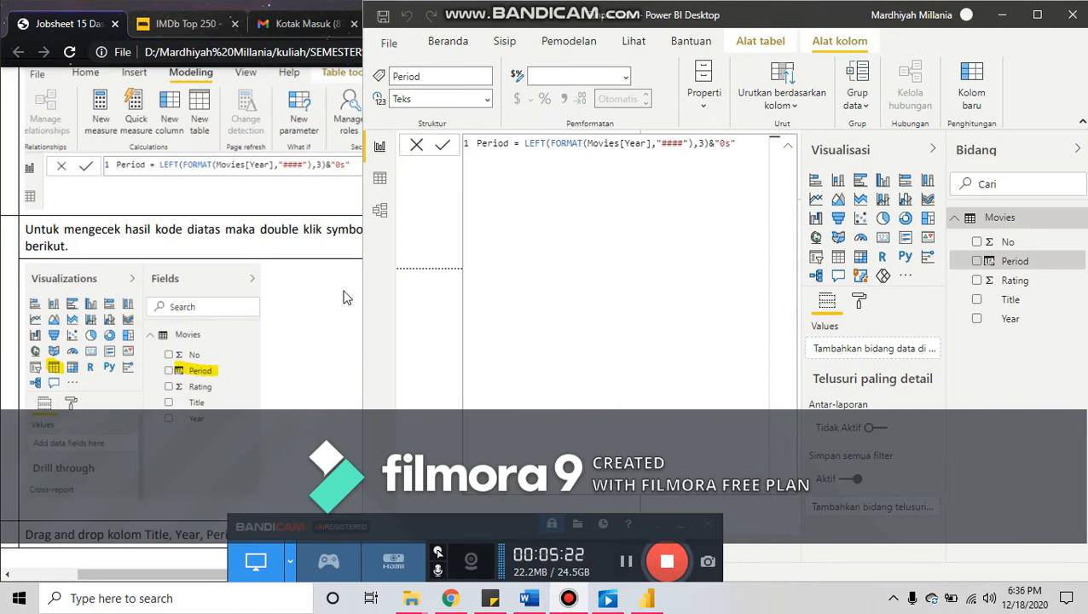
Step: Insert an empty Table visual on the report page, as step 3 of the jobsheet instructs
{"action": "right_click", "coordinate": [1009, 222]}
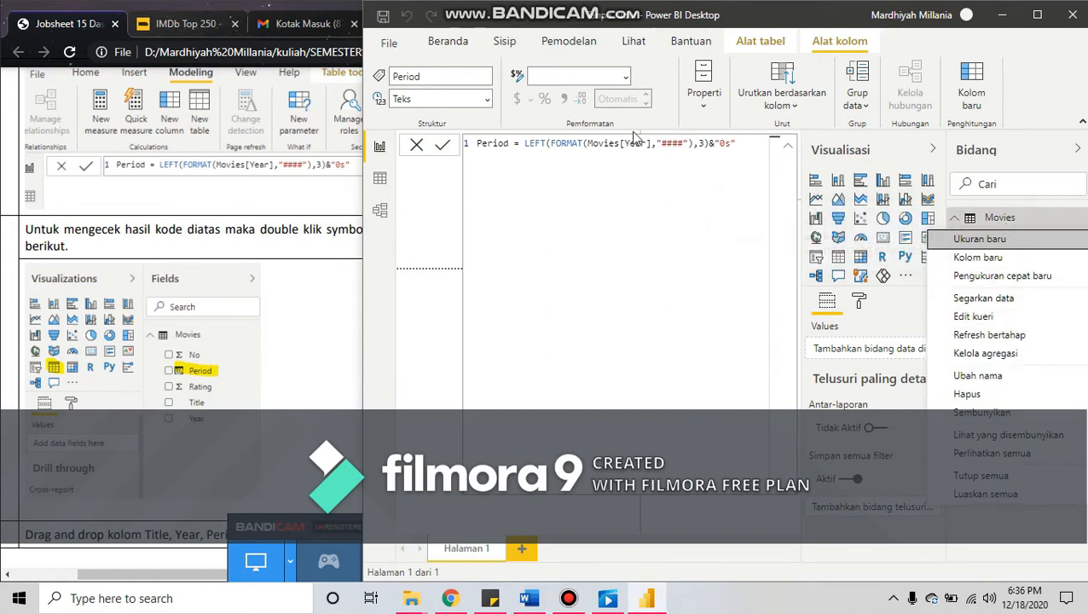
{"action": "left_click", "coordinate": [747, 151]}
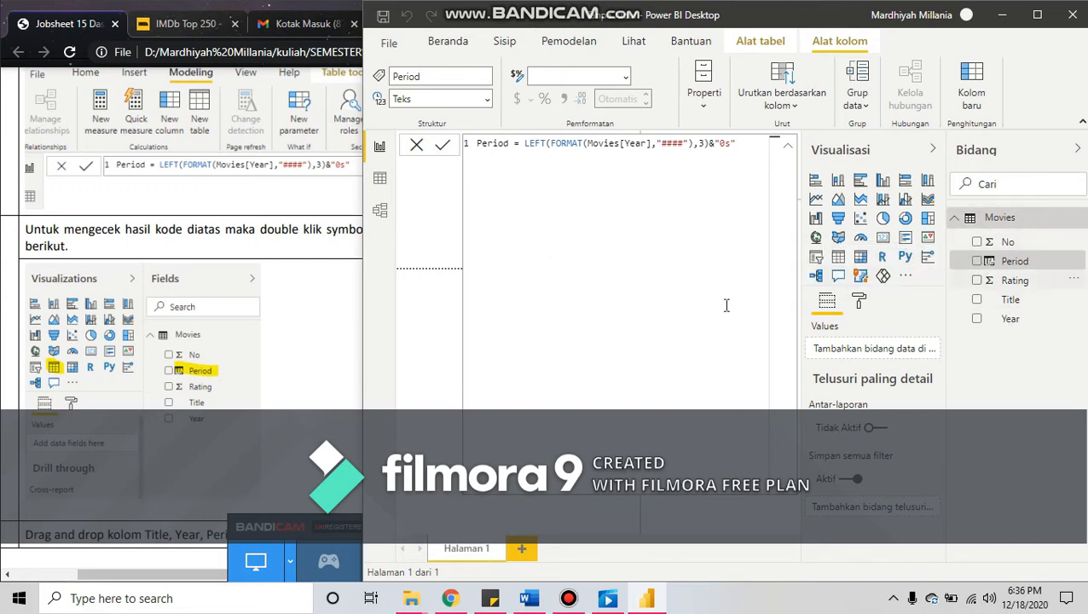
{"action": "left_click", "coordinate": [219, 345]}
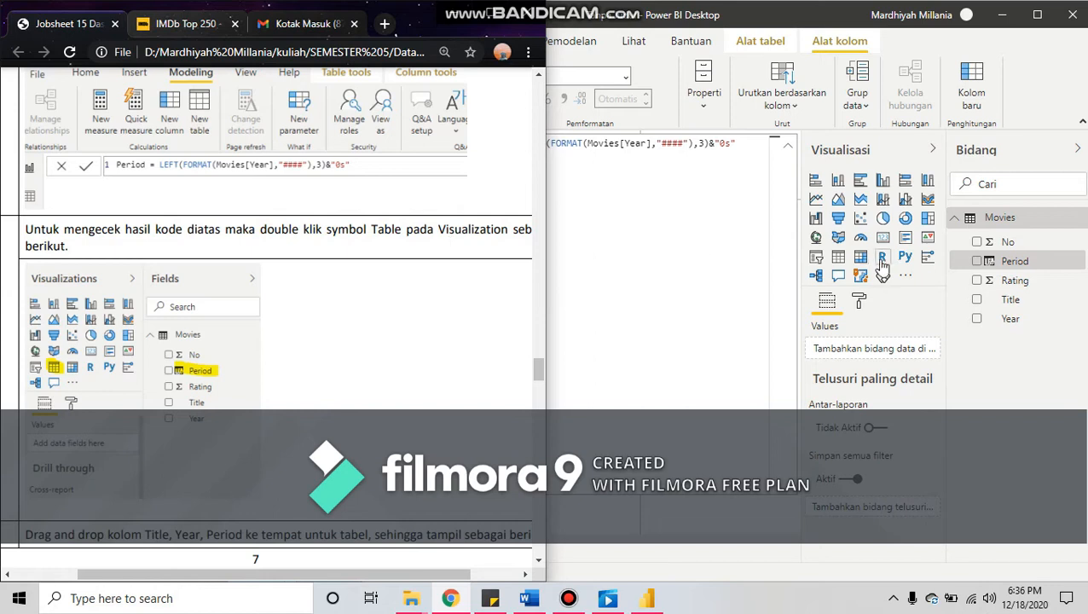
{"action": "mouse_move", "coordinate": [324, 579]}
{"action": "left_mouse_down"}
{"action": "mouse_move", "coordinate": [371, 580]}
{"action": "mouse_move", "coordinate": [319, 580]}
{"action": "left_mouse_up"}
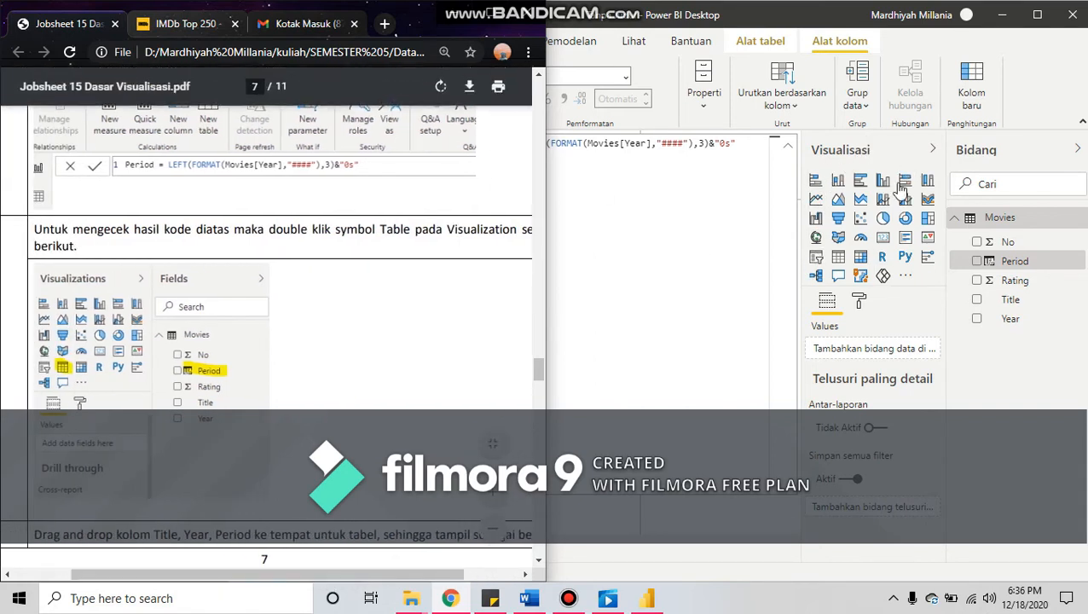
{"action": "left_click", "coordinate": [844, 257]}
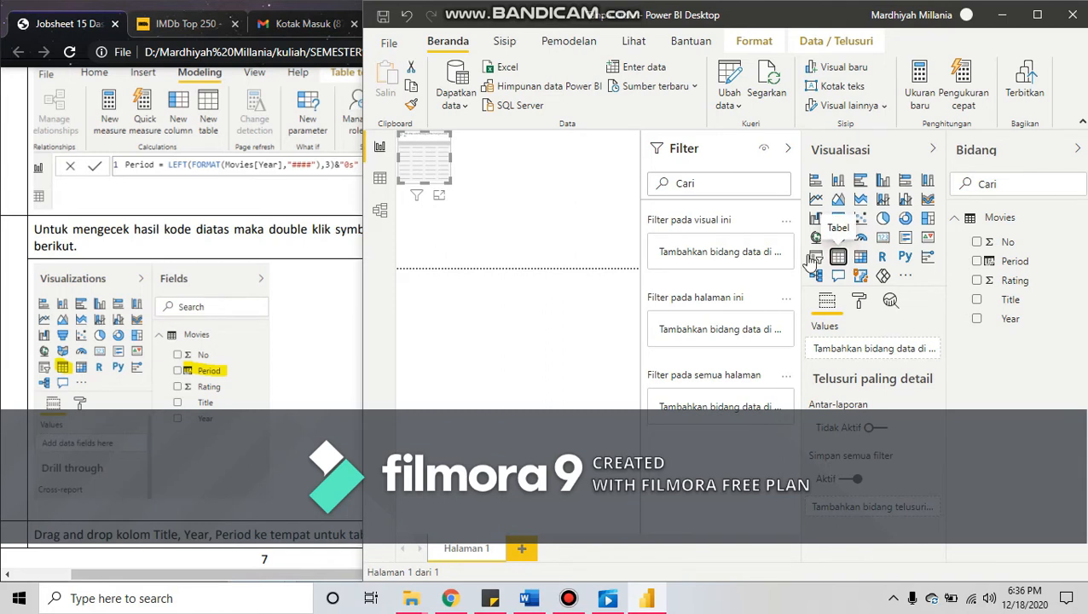
{"action": "left_click", "coordinate": [486, 203]}
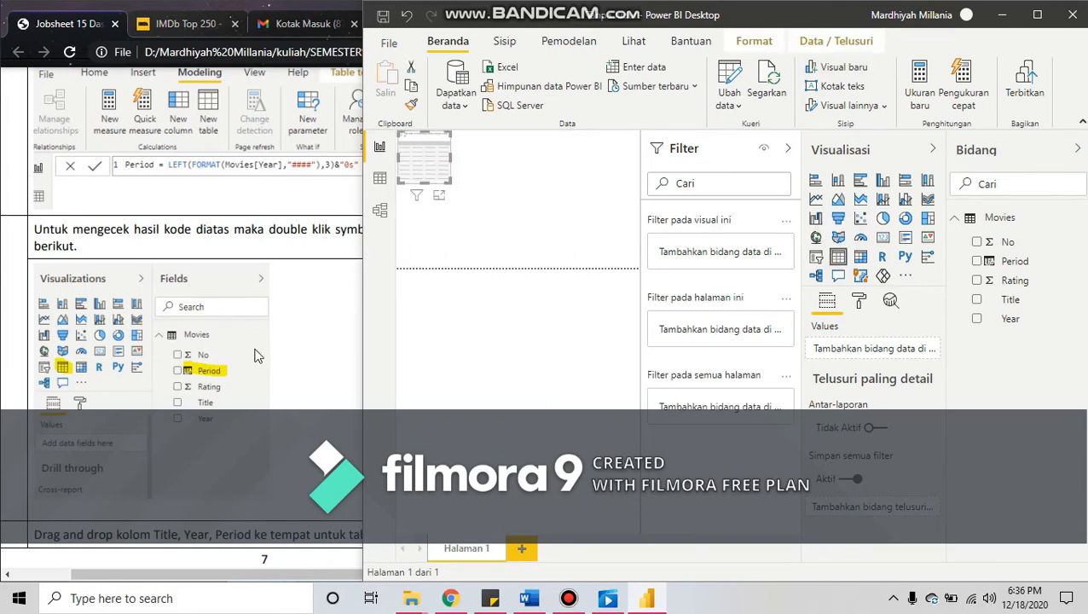
Step: Read step 4 of the jobsheet on placing the Title, Year and Period columns in the table visual
{"action": "scroll", "coordinate": [206, 383], "scroll_direction": "down", "scroll_amount": 3}
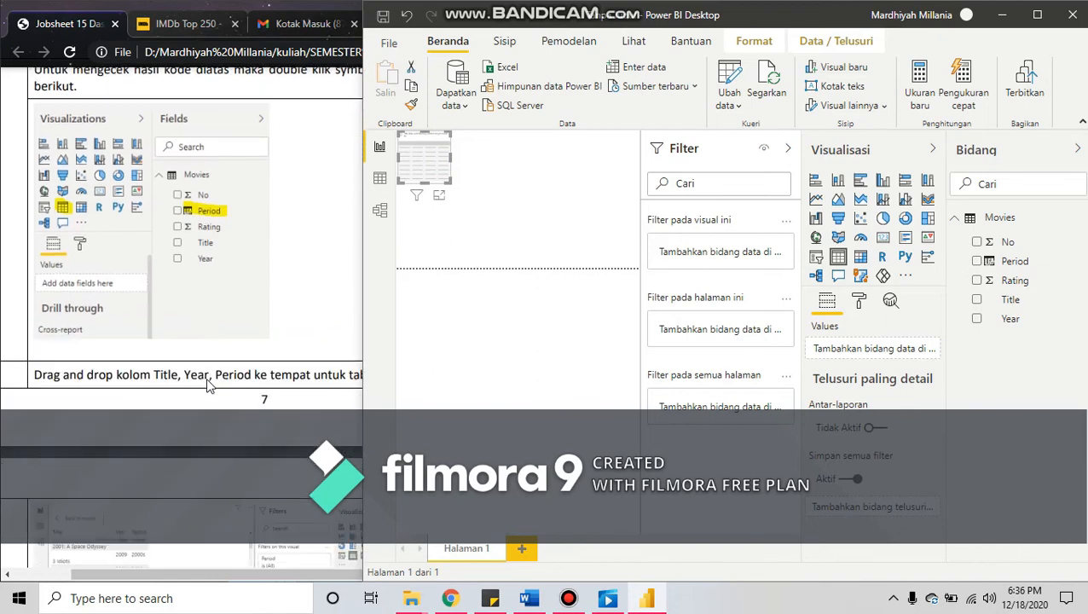
{"action": "scroll", "coordinate": [206, 379], "scroll_direction": "down", "scroll_amount": 2}
{"action": "scroll", "coordinate": [205, 384], "scroll_direction": "up", "scroll_amount": 6}
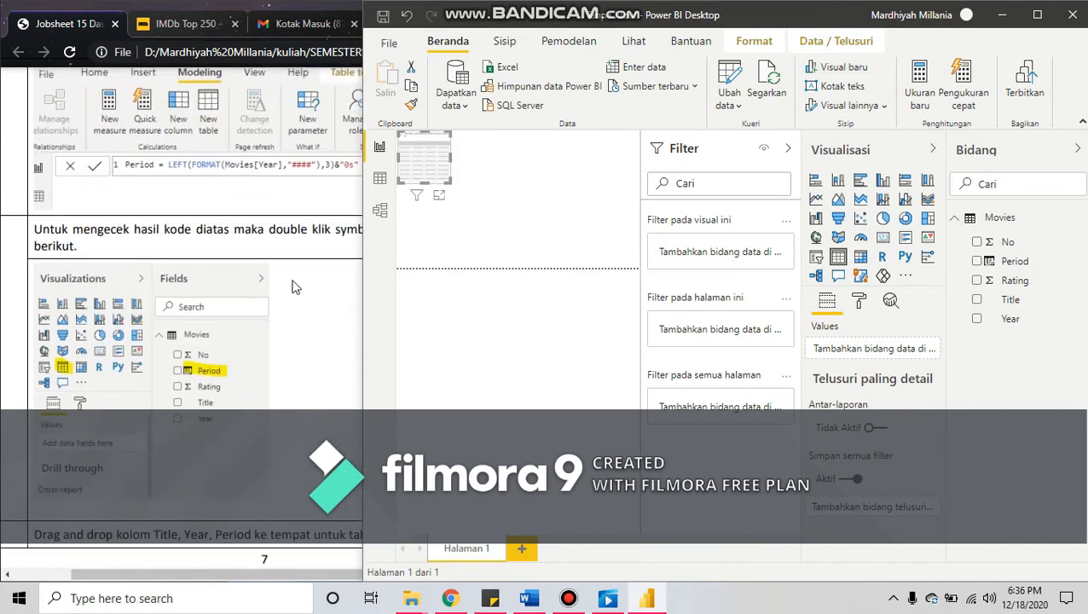
{"action": "key", "text": "super+Left"}
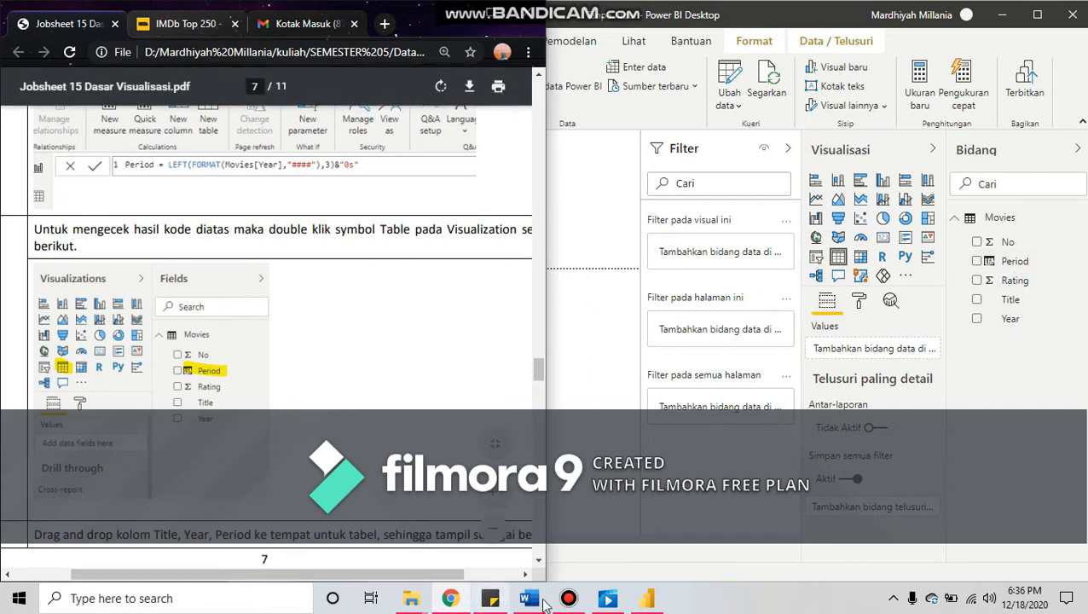
{"action": "left_click", "coordinate": [570, 599]}
{"action": "left_click", "coordinate": [627, 560]}
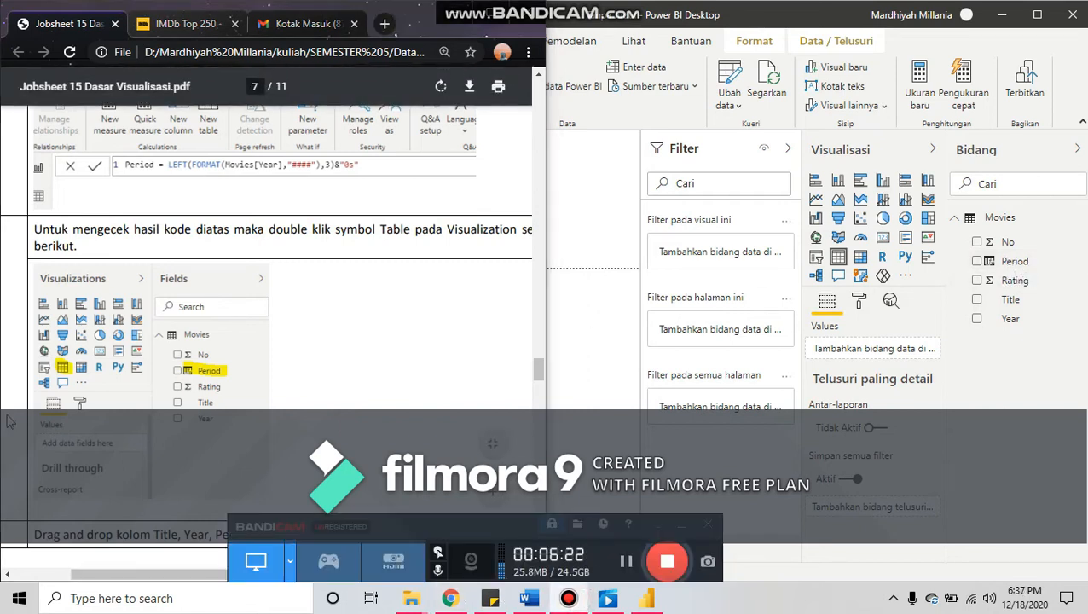
{"action": "scroll", "coordinate": [9, 420], "scroll_direction": "down", "scroll_amount": 1}
{"action": "mouse_move", "coordinate": [128, 568]}
{"action": "left_mouse_down"}
{"action": "mouse_move", "coordinate": [90, 568]}
{"action": "mouse_move", "coordinate": [115, 567]}
{"action": "left_mouse_up"}
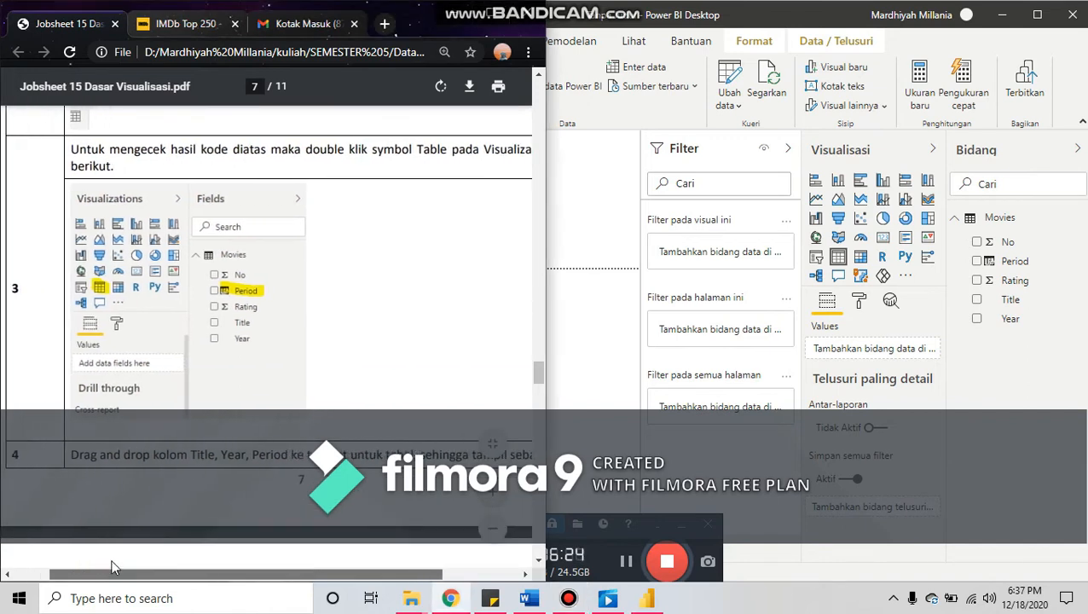
{"action": "scroll", "coordinate": [115, 567], "scroll_direction": "down", "scroll_amount": 4}
{"action": "mouse_move", "coordinate": [182, 574]}
{"action": "left_mouse_down"}
{"action": "mouse_move", "coordinate": [237, 588]}
{"action": "mouse_move", "coordinate": [179, 587]}
{"action": "left_mouse_up"}
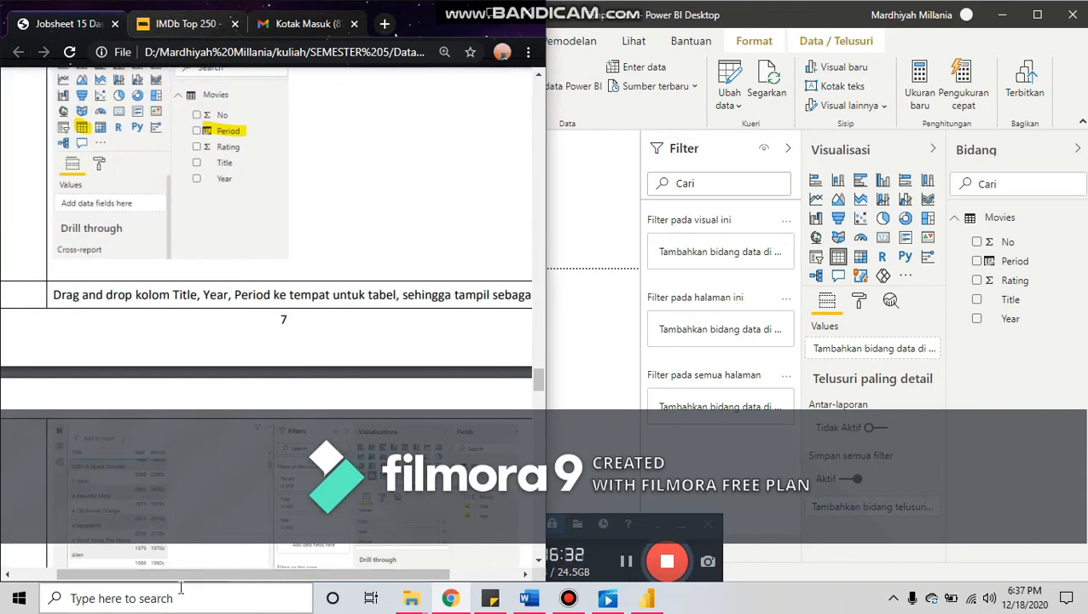
{"action": "mouse_move", "coordinate": [635, 530]}
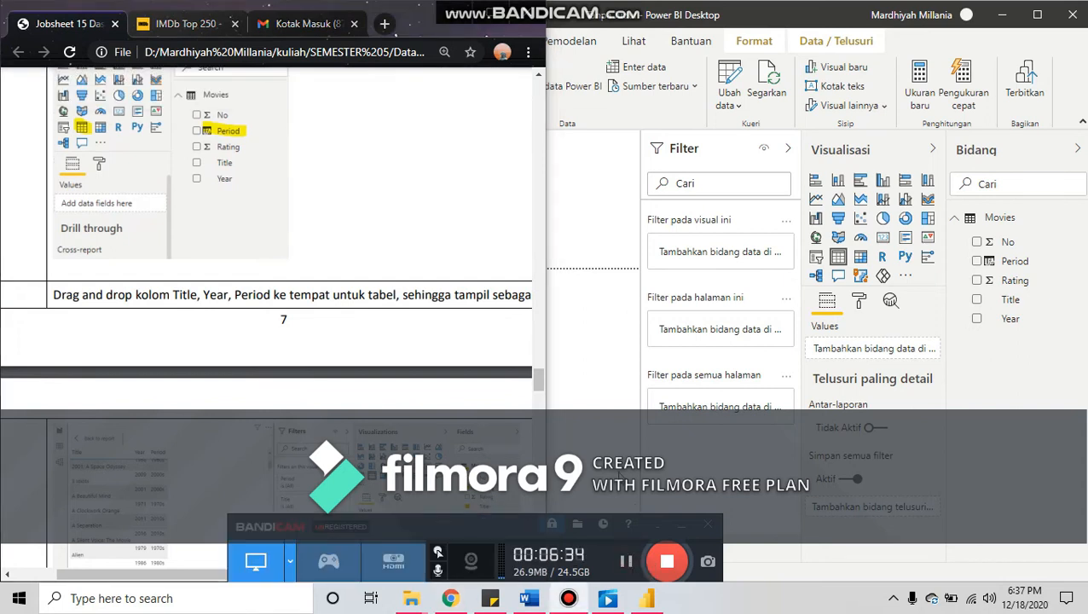
{"action": "left_click", "coordinate": [597, 213]}
{"action": "left_click", "coordinate": [444, 170]}
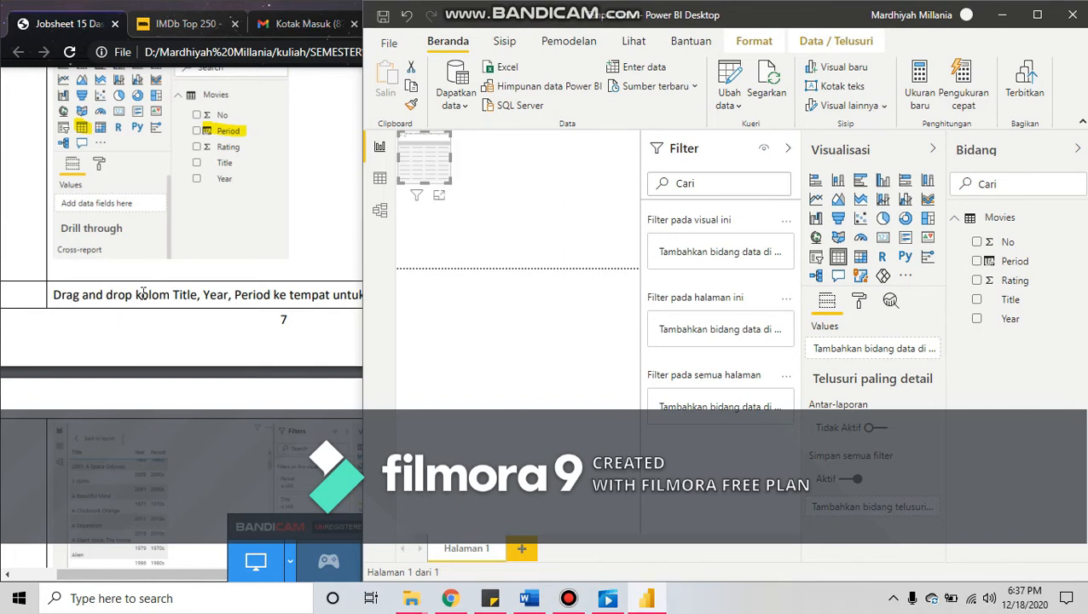
{"action": "left_click", "coordinate": [142, 293]}
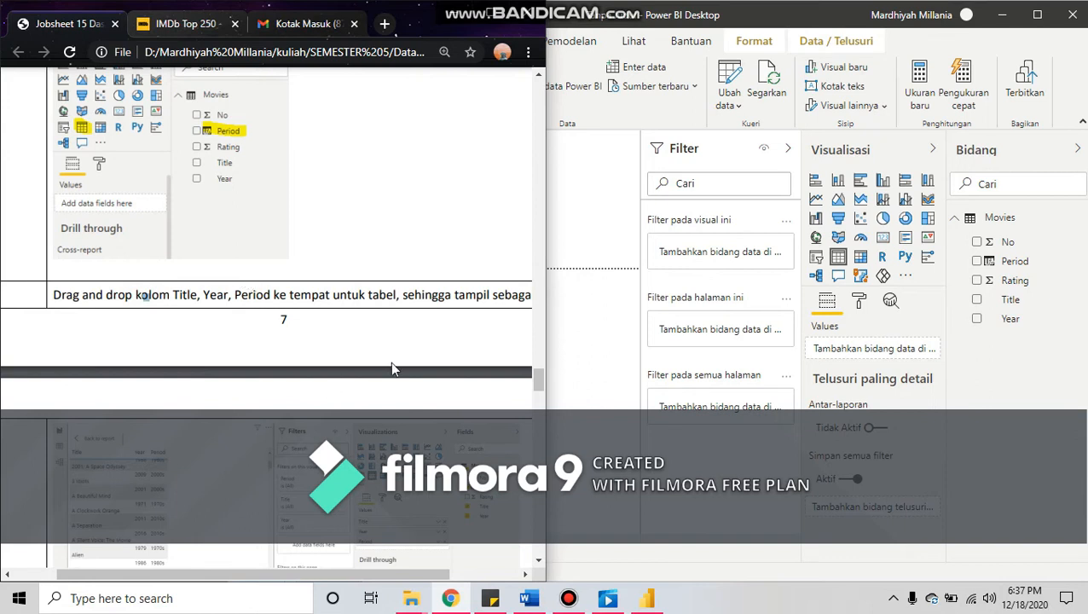
Step: Add the Title, Year and Period fields from Movies to the empty table visual
{"action": "left_click", "coordinate": [1037, 14]}
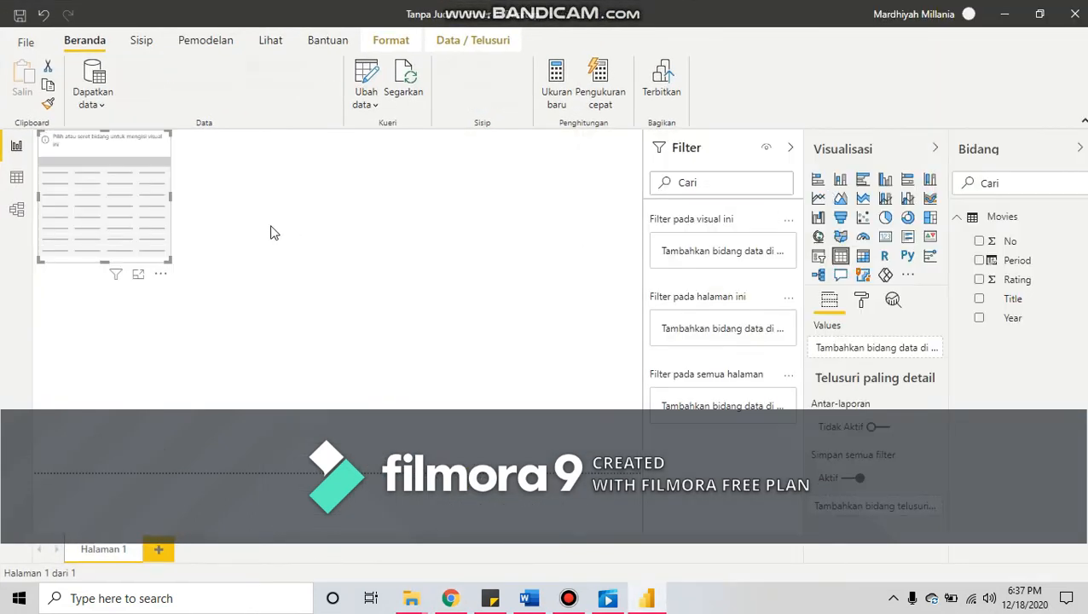
{"action": "left_click", "coordinate": [979, 299]}
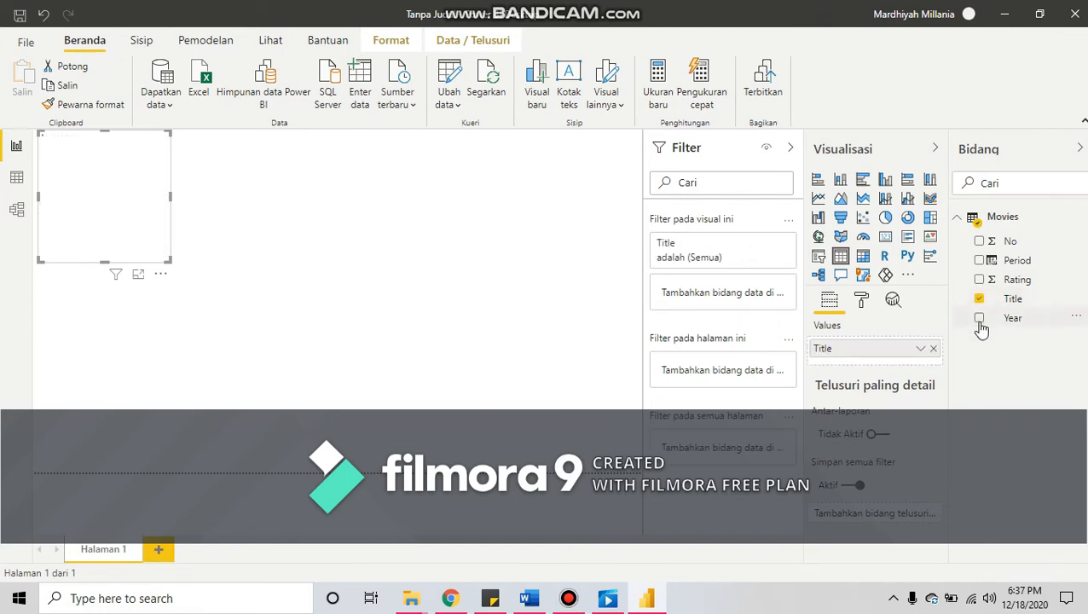
{"action": "left_click", "coordinate": [979, 318]}
{"action": "left_click", "coordinate": [979, 260]}
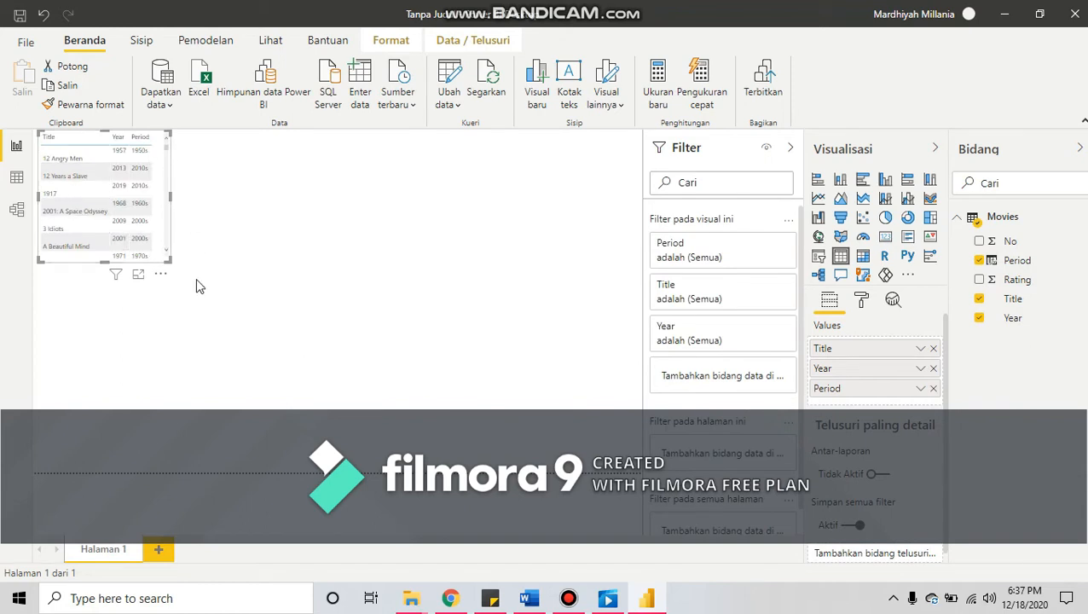
Step: Enlarge the table visual to show more rows and reposition it inside the report page
{"action": "left_click_drag", "start_coordinate": [169, 265], "coordinate": [284, 398]}
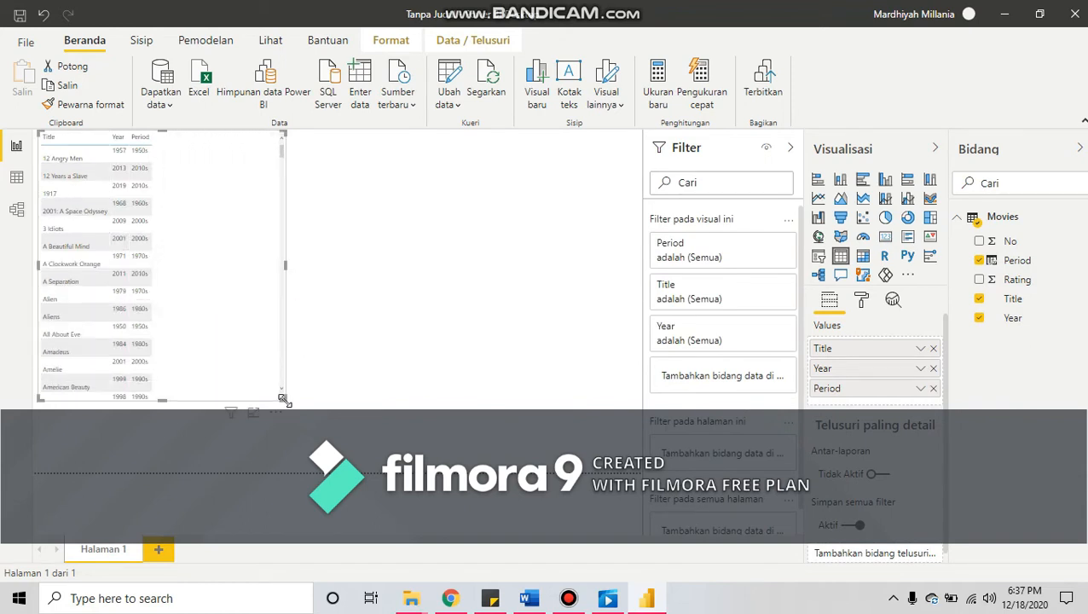
{"action": "left_click_drag", "start_coordinate": [140, 279], "coordinate": [206, 320]}
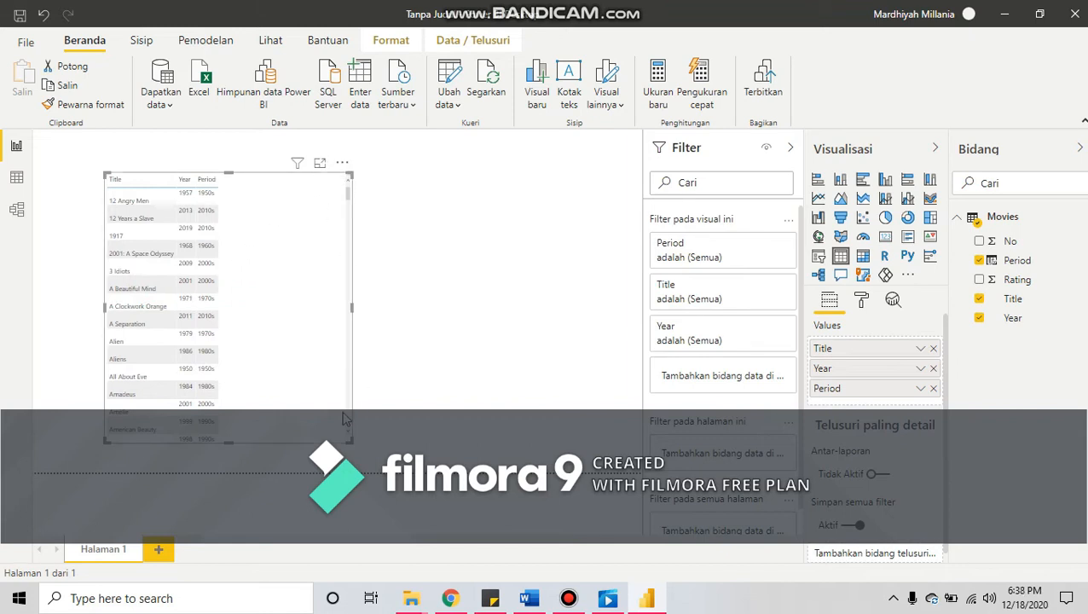
{"action": "left_click_drag", "start_coordinate": [347, 440], "coordinate": [282, 475]}
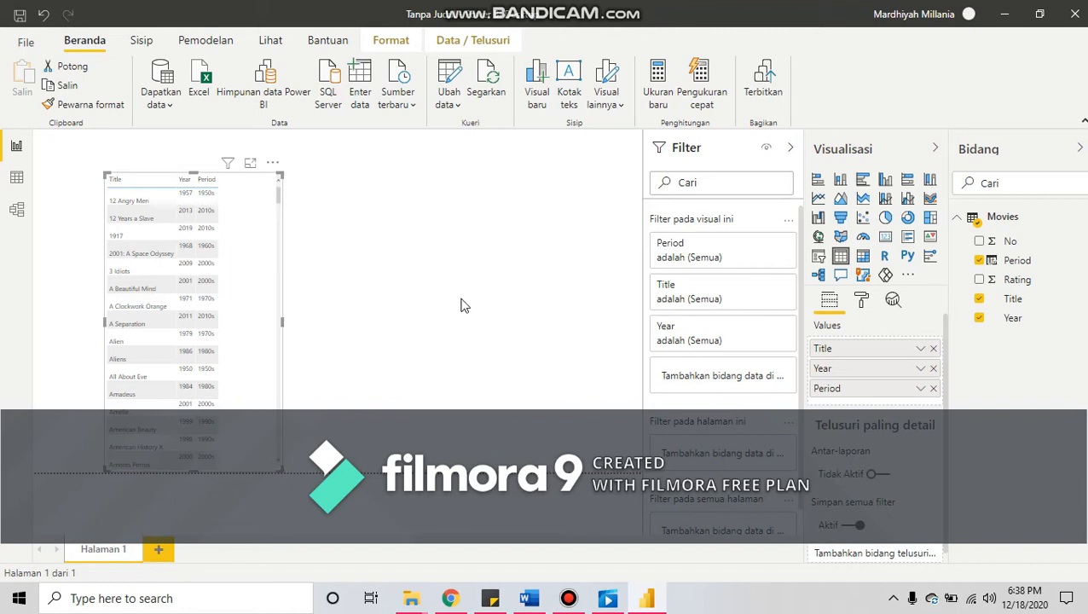
{"action": "left_click", "coordinate": [307, 286]}
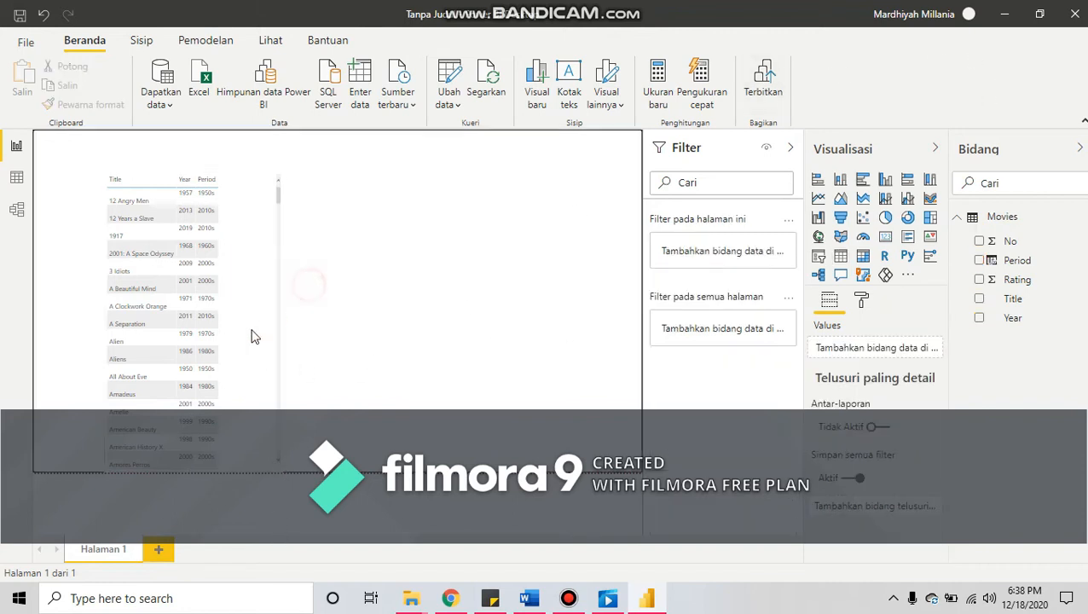
{"action": "left_click_drag", "start_coordinate": [205, 290], "coordinate": [200, 283]}
{"action": "left_click", "coordinate": [359, 333]}
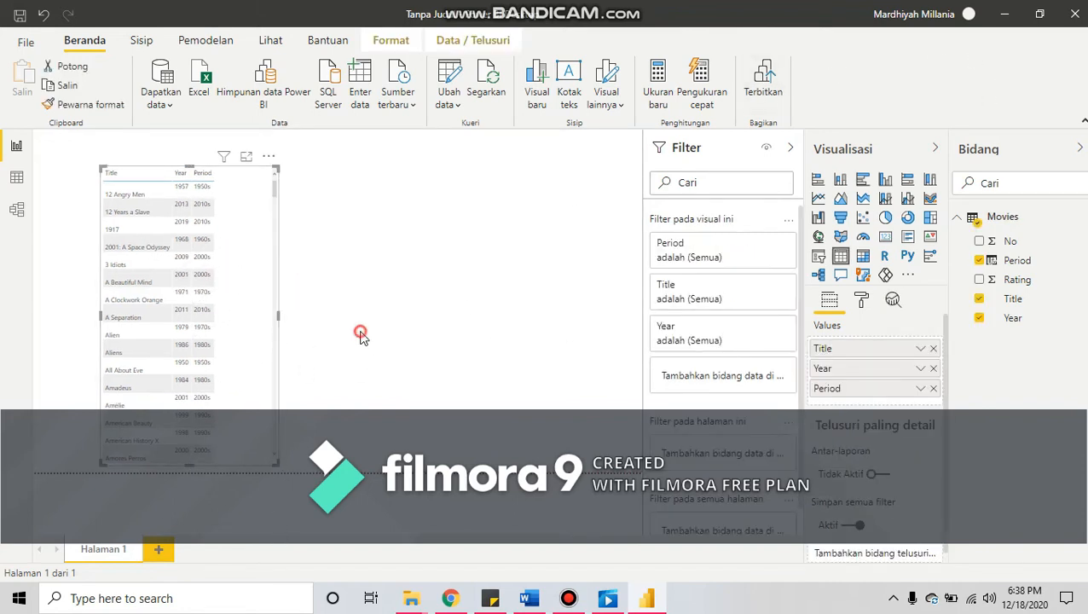
Step: Read step 5 of the jobsheet on plotting Period and Title in a pie chart
{"action": "left_click", "coordinate": [450, 598]}
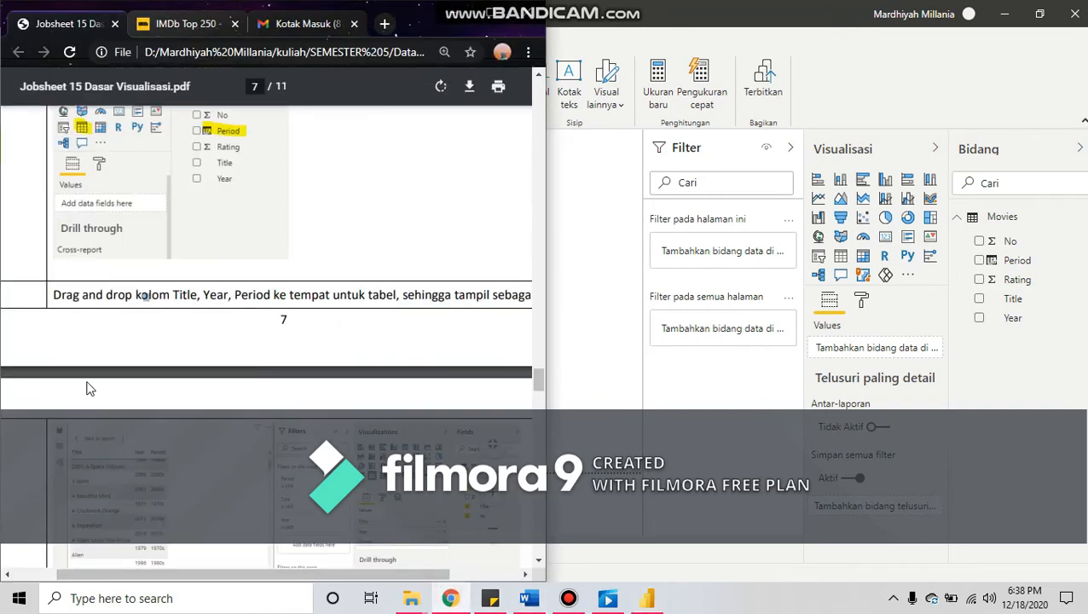
{"action": "scroll", "coordinate": [86, 390], "scroll_direction": "down", "scroll_amount": 2}
{"action": "left_click_drag", "start_coordinate": [194, 576], "coordinate": [179, 590]}
{"action": "scroll", "coordinate": [225, 479], "scroll_direction": "down", "scroll_amount": 2}
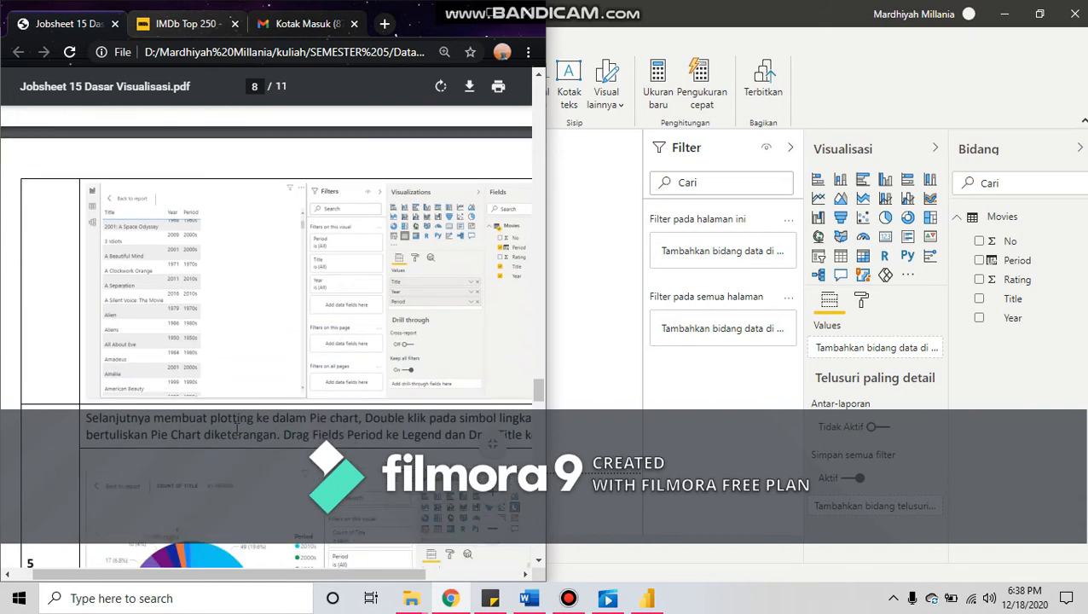
{"action": "scroll", "coordinate": [237, 428], "scroll_direction": "down", "scroll_amount": 2}
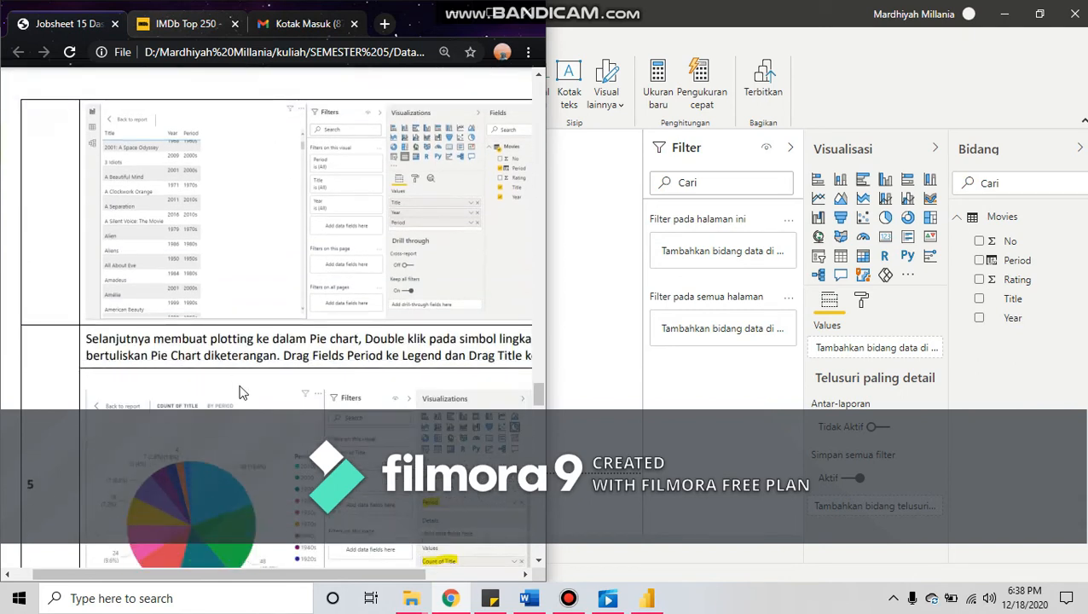
{"action": "left_click", "coordinate": [570, 598]}
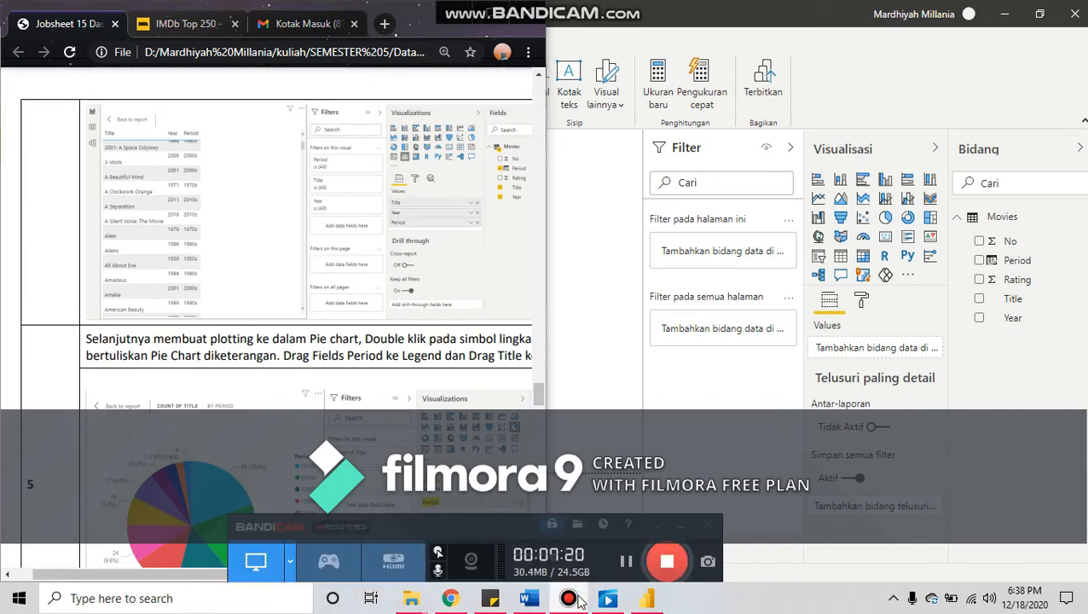
{"action": "left_click", "coordinate": [330, 495]}
{"action": "left_click_drag", "start_coordinate": [326, 577], "coordinate": [366, 590]}
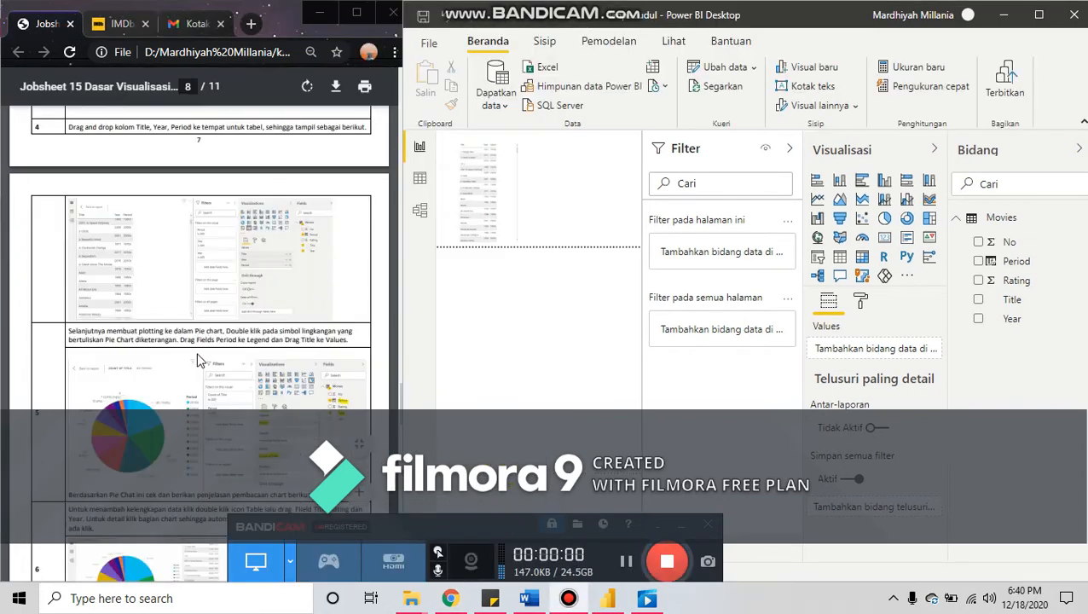
{"action": "left_click", "coordinate": [196, 359]}
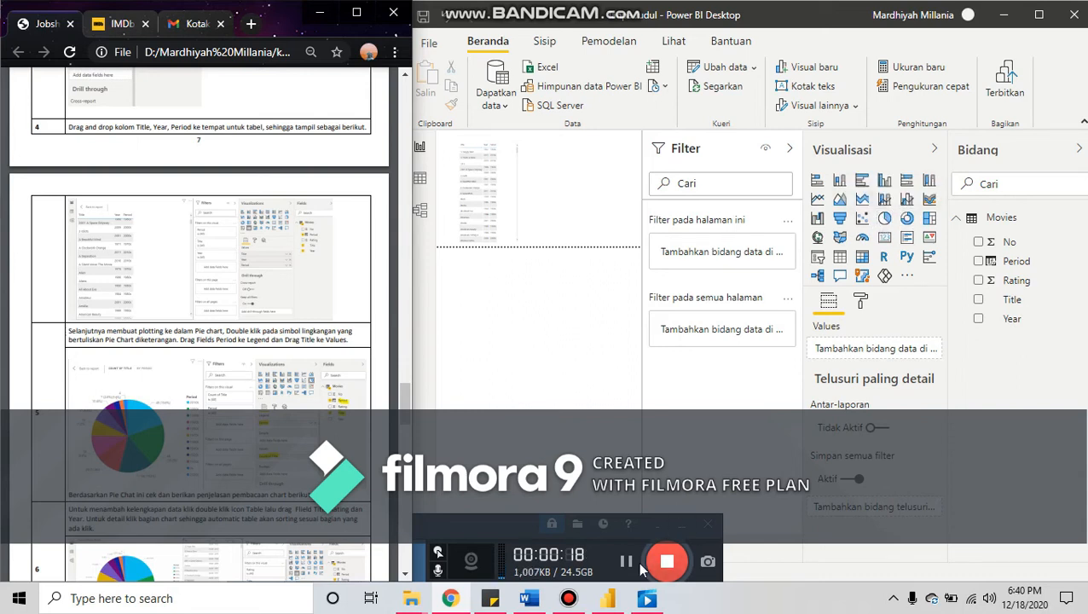
Step: Insert a pie chart beside the table, with Period as its legend and Title as its values
{"action": "left_click", "coordinate": [887, 220]}
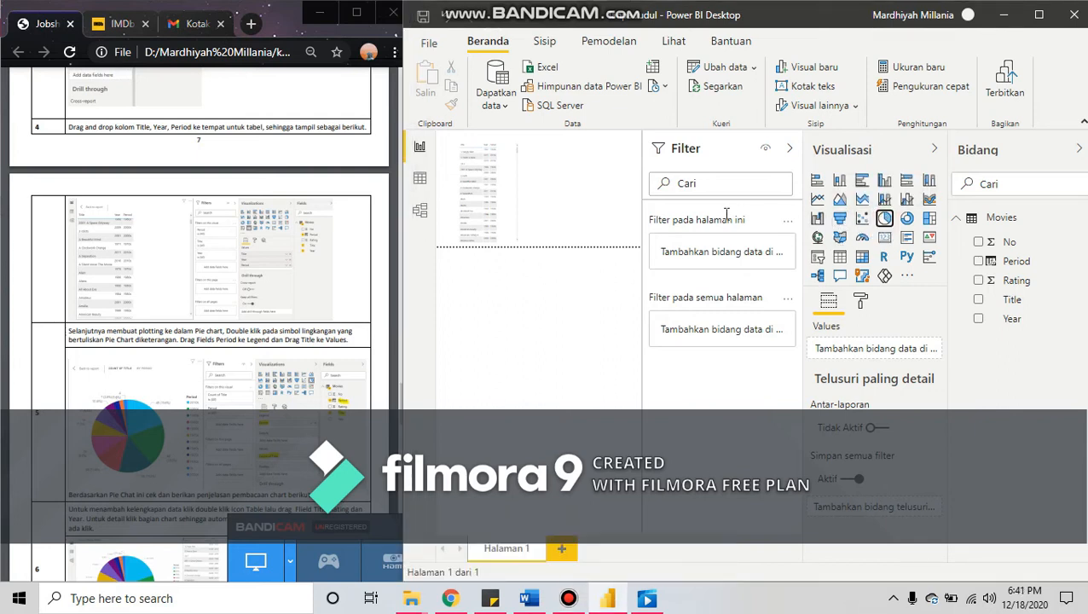
{"action": "left_click", "coordinate": [886, 220]}
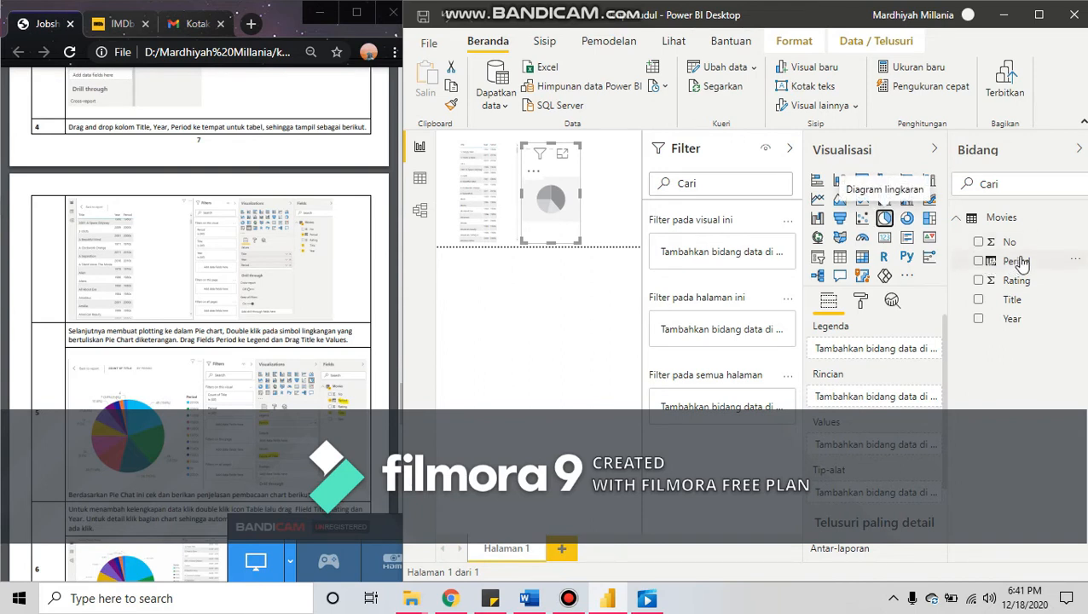
{"action": "left_click_drag", "start_coordinate": [1027, 258], "coordinate": [876, 353]}
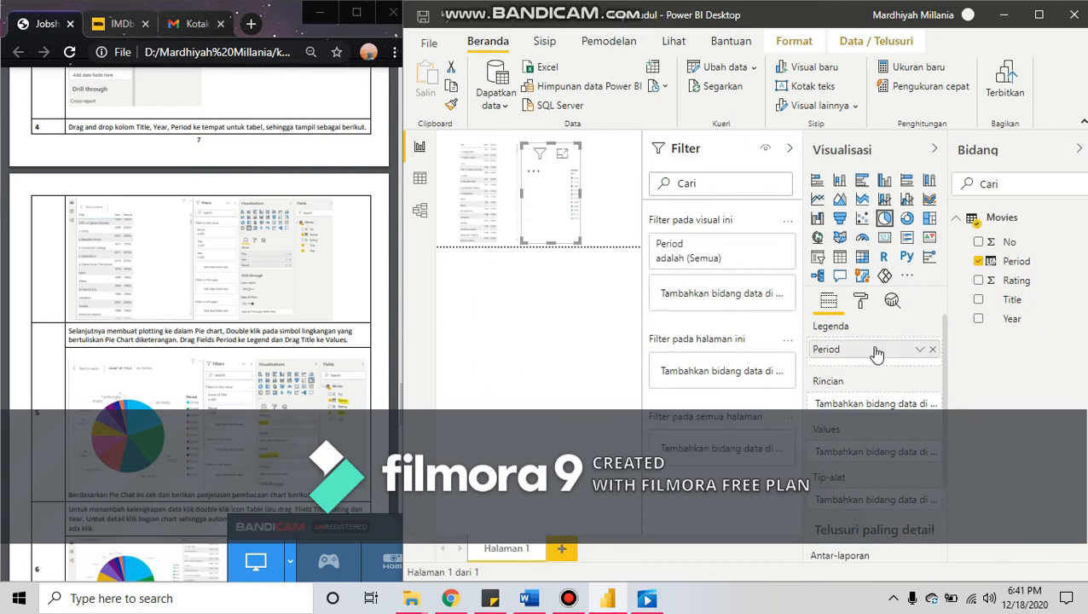
{"action": "left_click_drag", "start_coordinate": [1006, 304], "coordinate": [853, 450]}
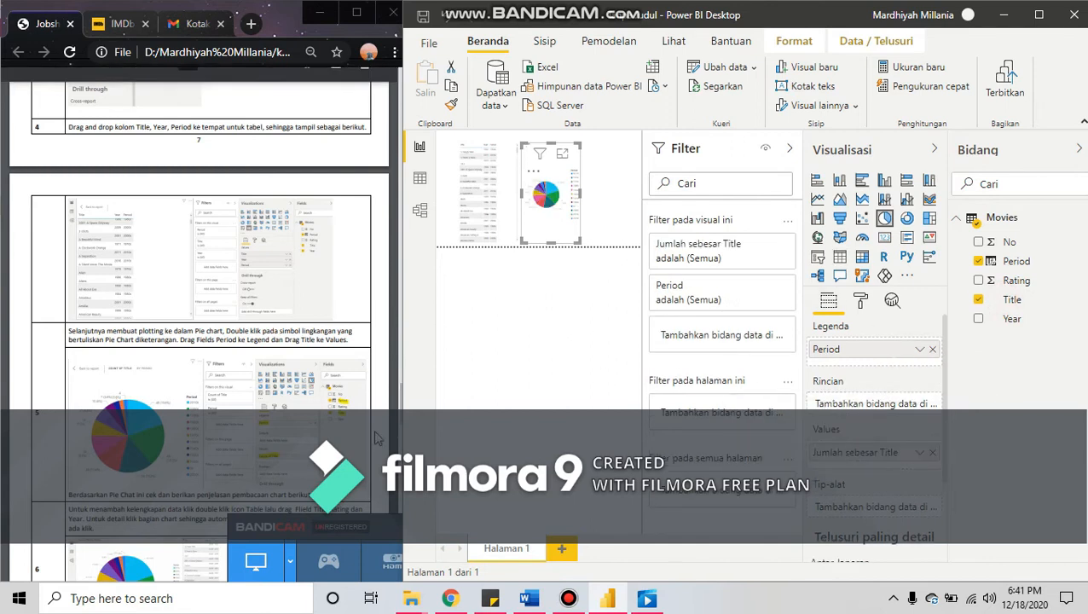
Step: Check the pie chart against the jobsheet's step 5 and enlarge it on the report page
{"action": "left_click", "coordinate": [1037, 15]}
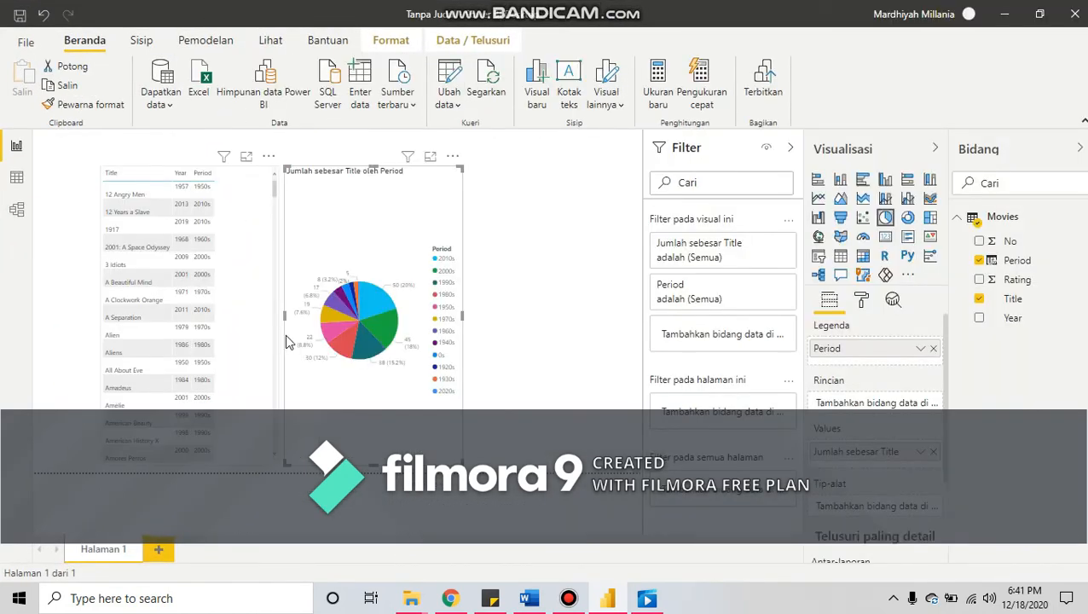
{"action": "left_click", "coordinate": [524, 322]}
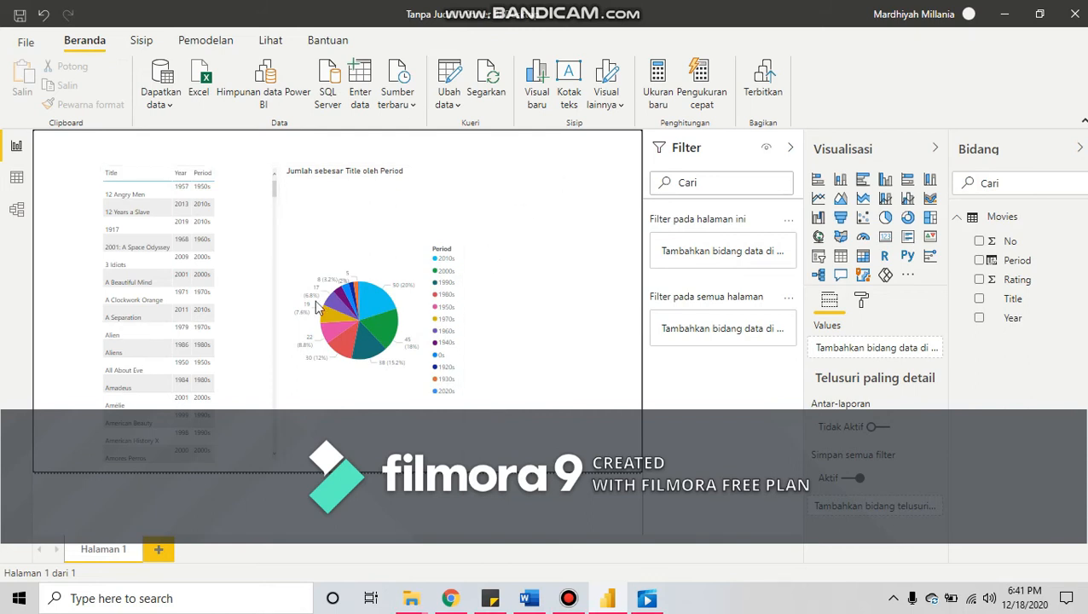
{"action": "left_click", "coordinate": [456, 368]}
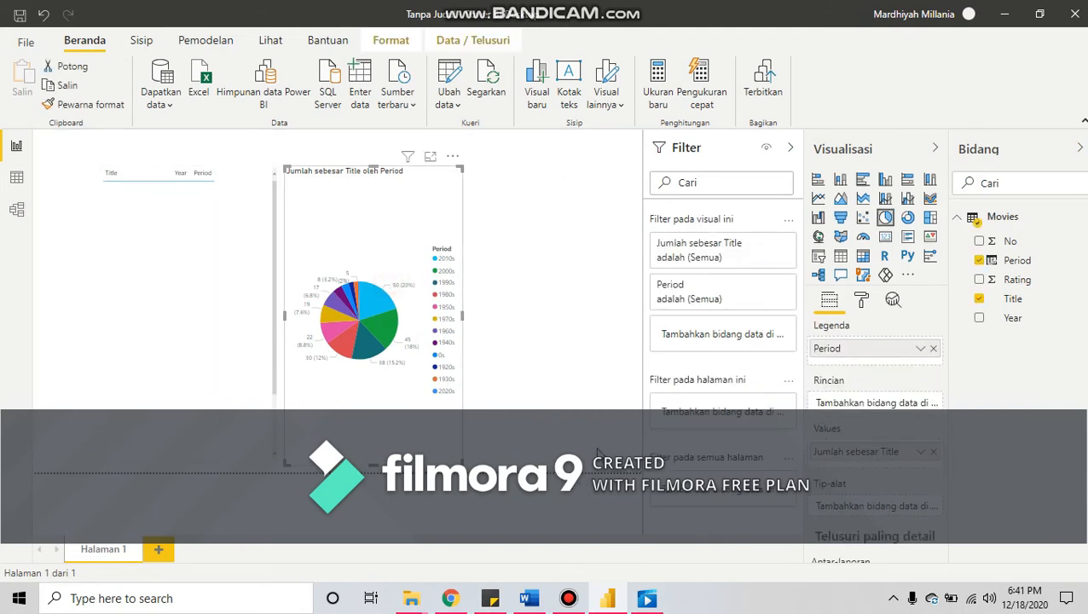
{"action": "left_click", "coordinate": [1003, 14]}
{"action": "left_click", "coordinate": [646, 602]}
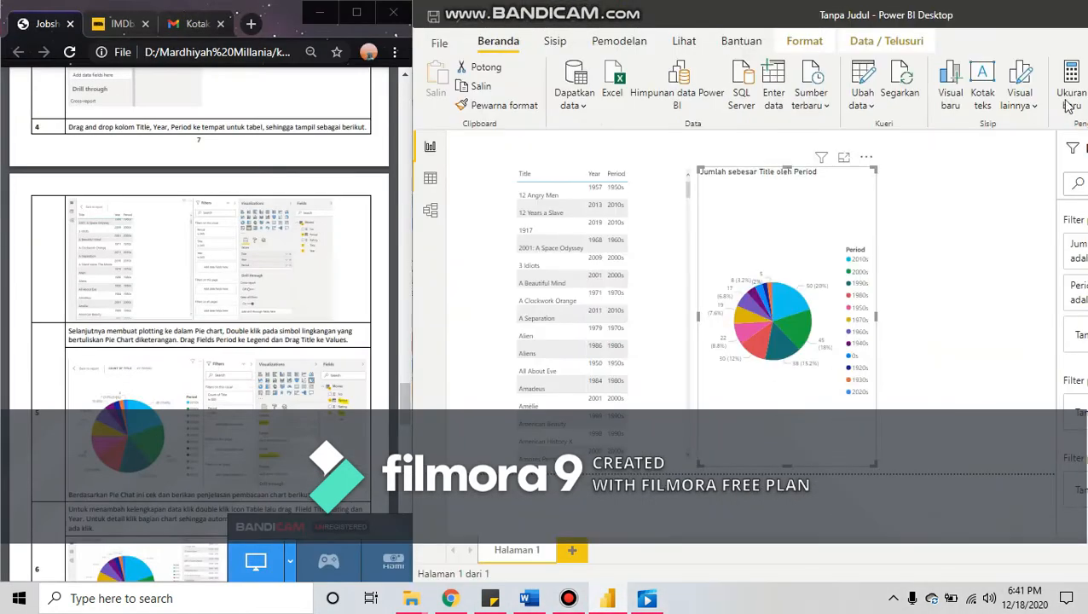
{"action": "scroll", "coordinate": [99, 434], "scroll_direction": "down", "scroll_amount": 2}
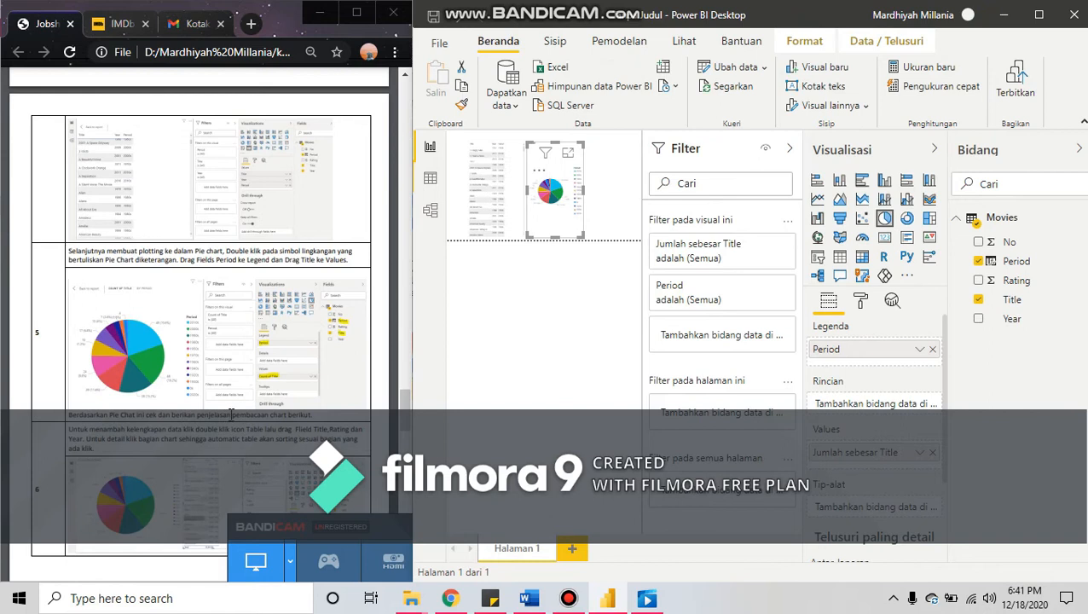
{"action": "left_click", "coordinate": [1028, 15]}
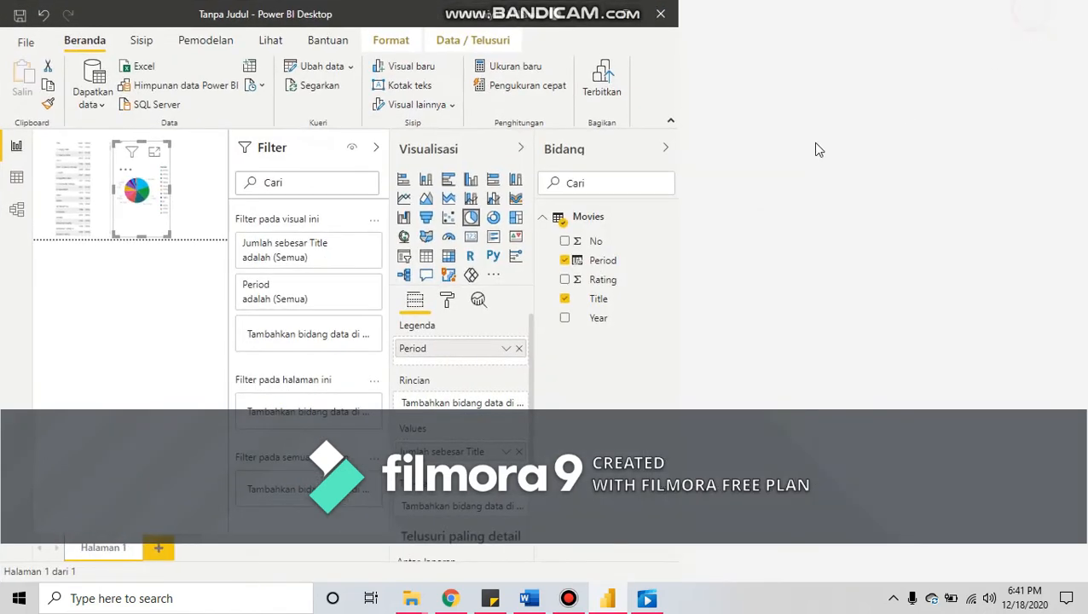
{"action": "left_click_drag", "start_coordinate": [462, 457], "coordinate": [503, 522]}
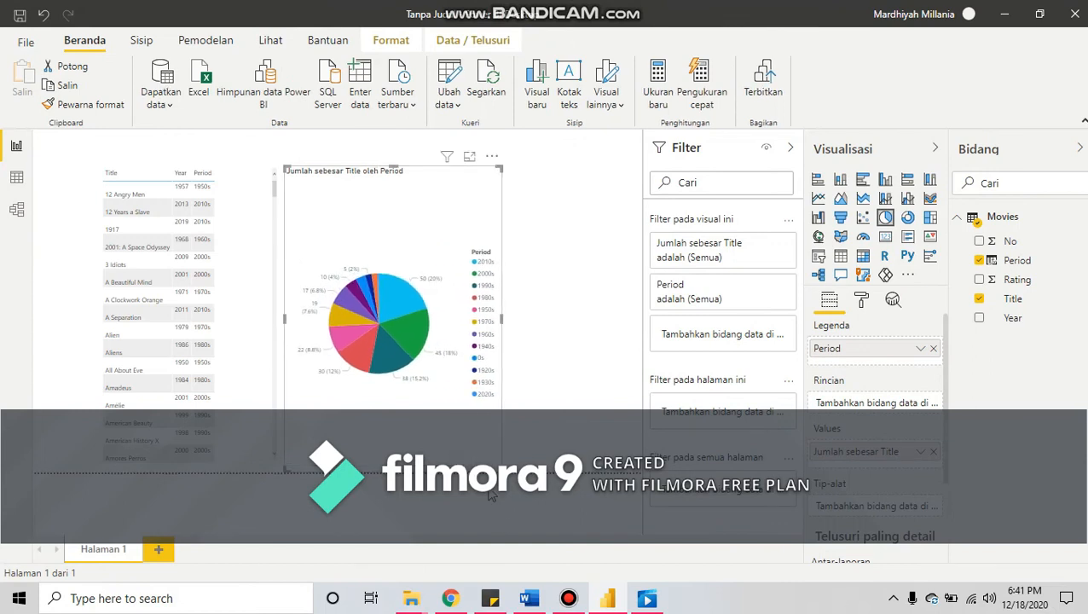
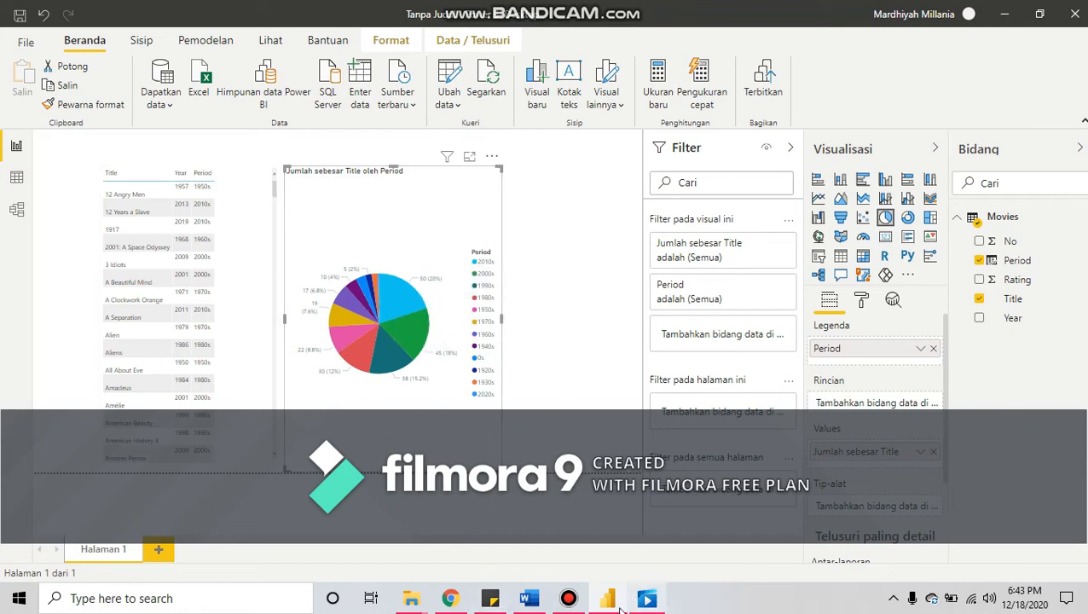
Step: Following step 6 of the jobsheet, apply the Table visual type to the selected pie chart
{"action": "left_click", "coordinate": [452, 599]}
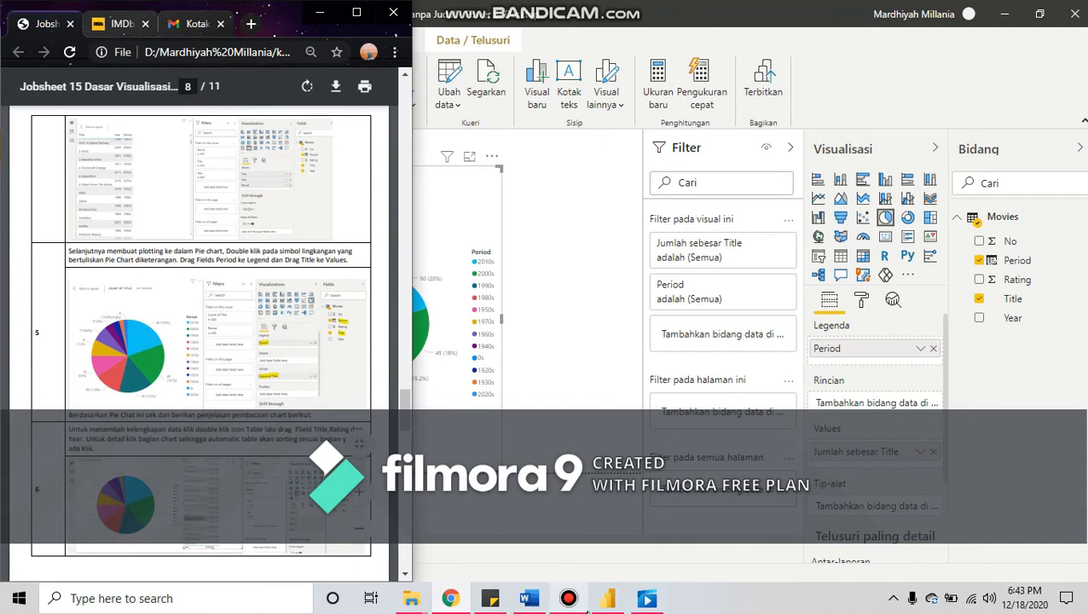
{"action": "left_click", "coordinate": [572, 601]}
{"action": "left_click", "coordinate": [568, 599]}
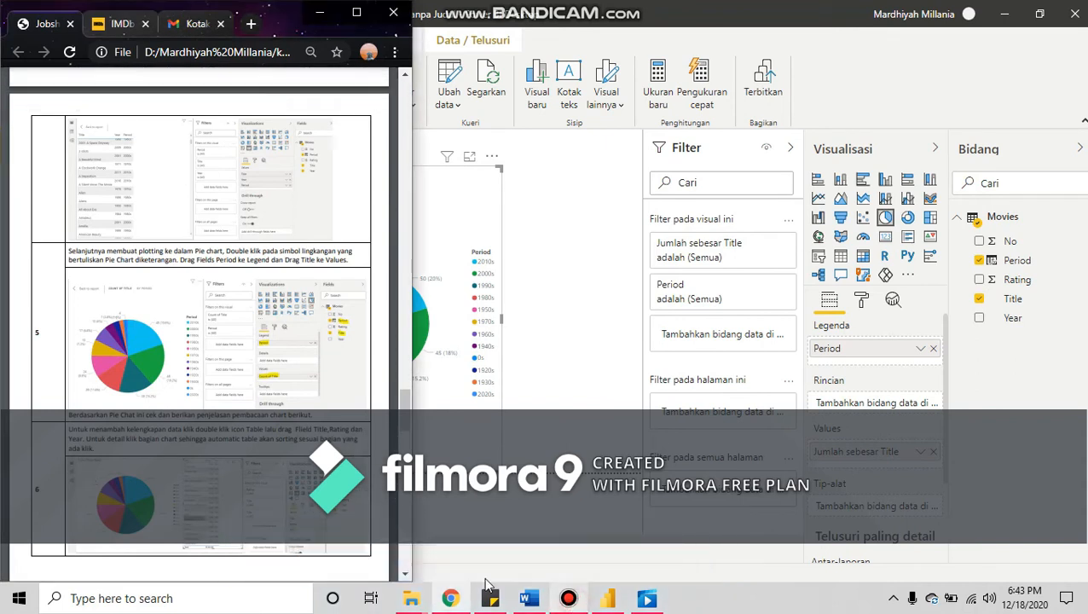
{"action": "scroll", "coordinate": [186, 527], "scroll_direction": "down", "scroll_amount": 1}
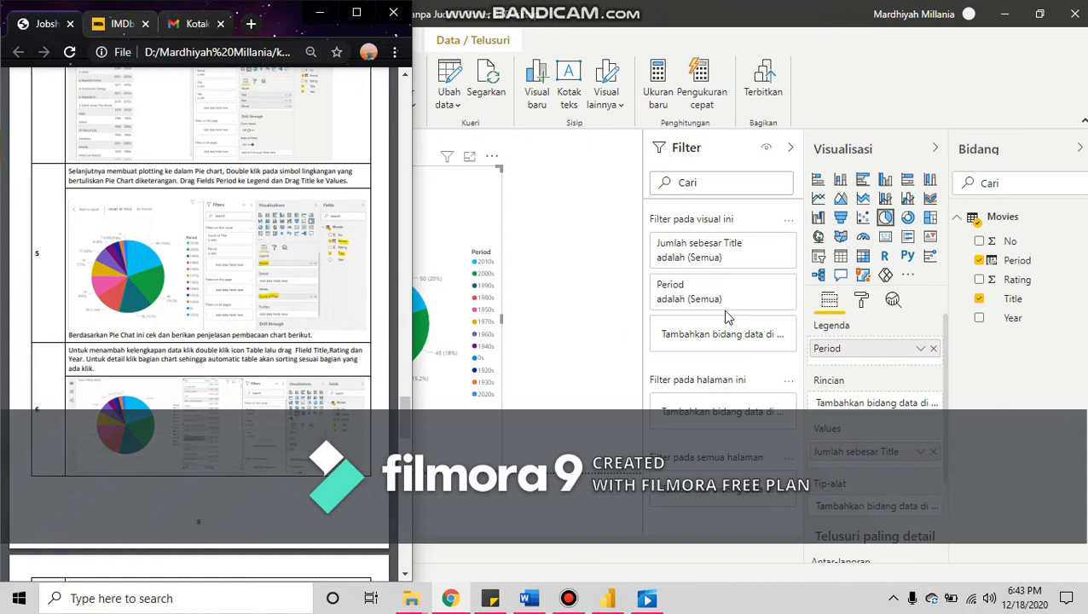
{"action": "left_click", "coordinate": [841, 258]}
{"action": "left_click", "coordinate": [841, 258]}
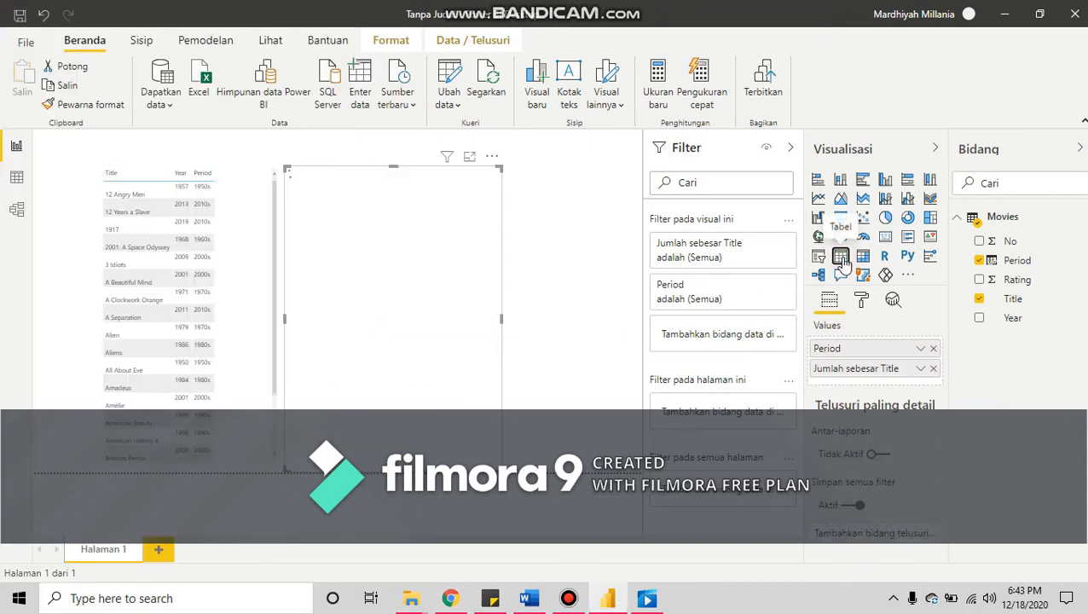
Step: Reread step 6 of the jobsheet on adding Title, Rating and Year to a table, comparing it with the report
{"action": "left_click", "coordinate": [457, 600]}
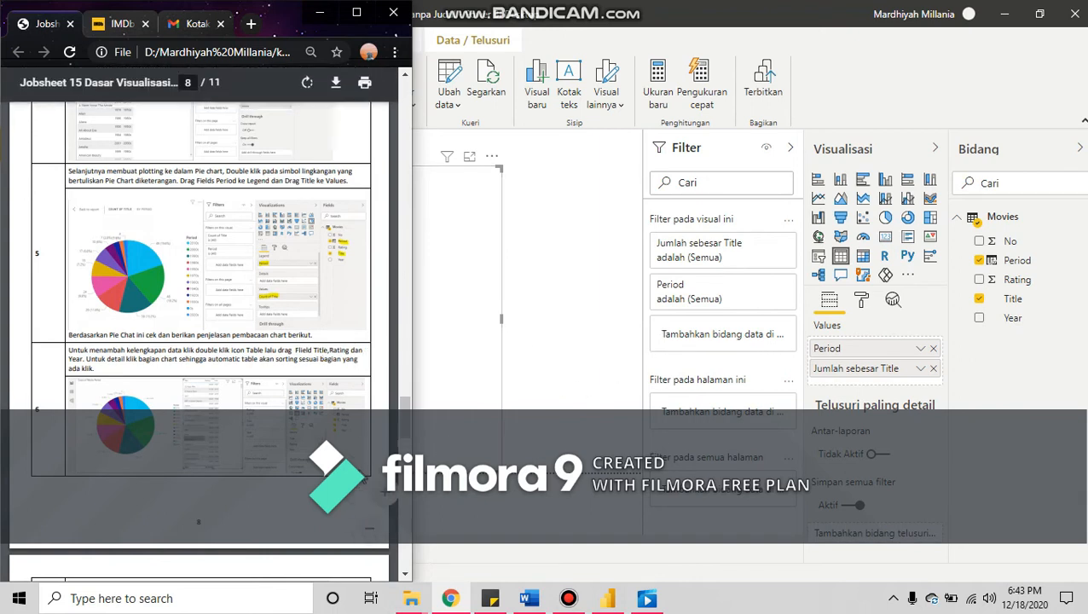
{"action": "key", "text": "ctrl+plus"}
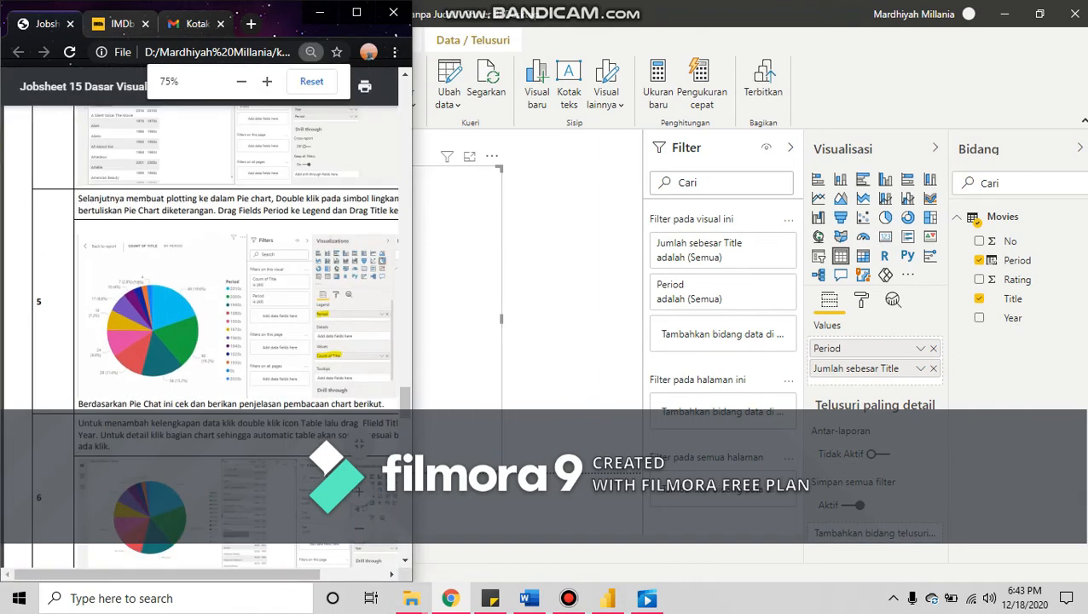
{"action": "left_click_drag", "start_coordinate": [266, 573], "coordinate": [375, 583]}
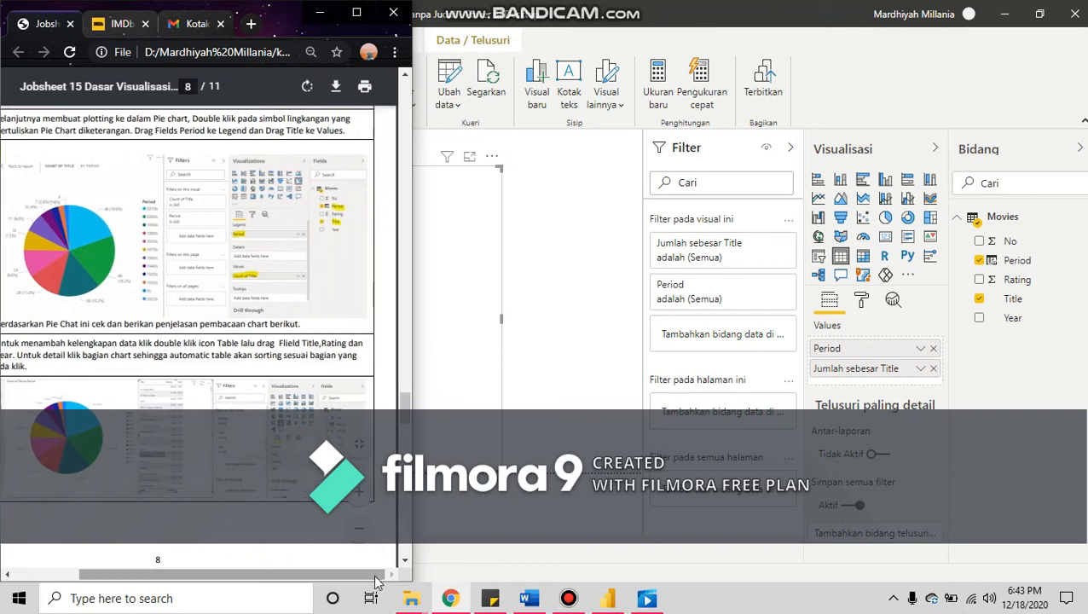
{"action": "left_click", "coordinate": [469, 275]}
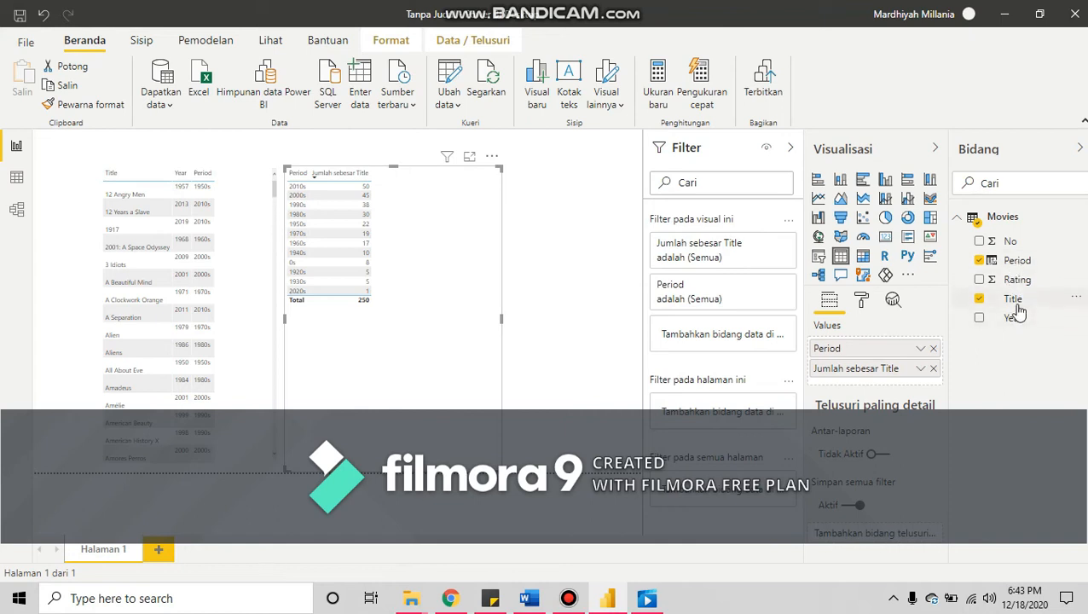
{"action": "left_click", "coordinate": [452, 602]}
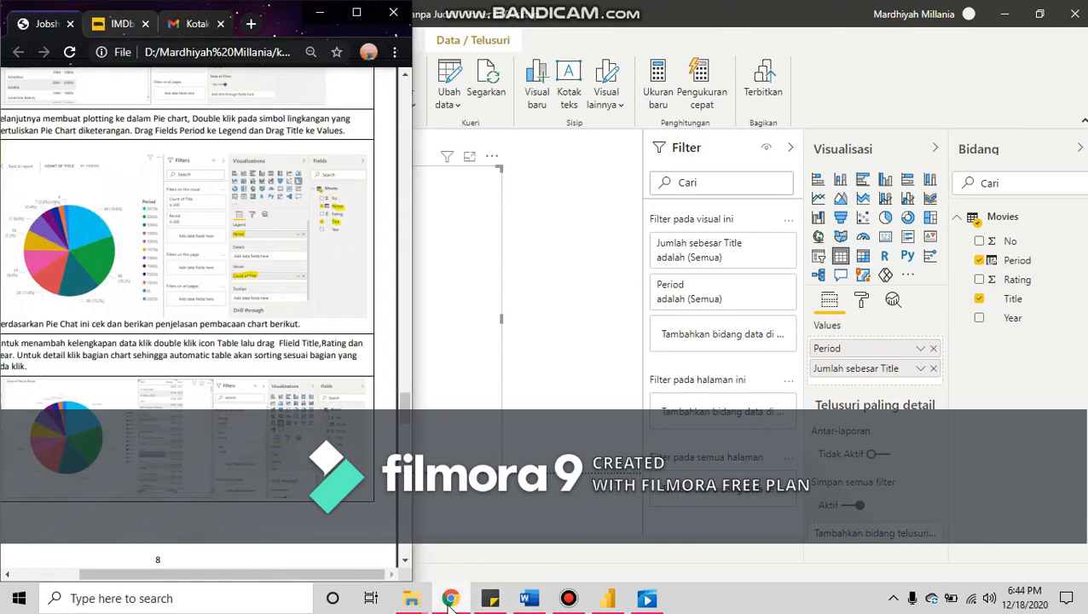
Step: Add the Rating and Year fields to the table that counts titles by Period, following the jobsheet's step 6
{"action": "key", "text": "ctrl+plus"}
{"action": "left_click_drag", "start_coordinate": [250, 576], "coordinate": [322, 576]}
{"action": "scroll", "coordinate": [315, 516], "scroll_direction": "down", "scroll_amount": 1}
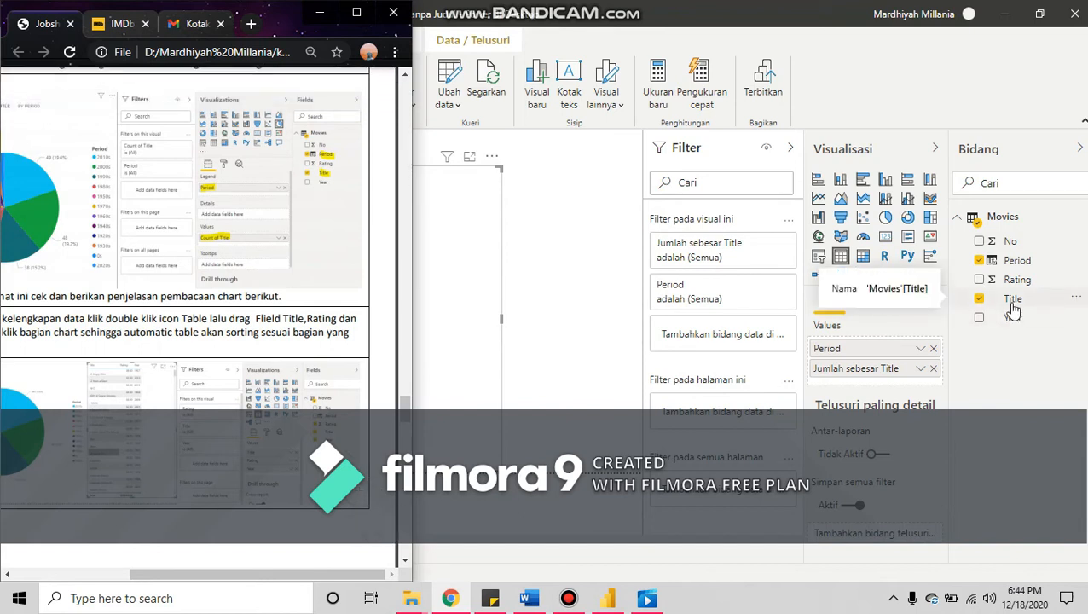
{"action": "left_click", "coordinate": [1015, 280]}
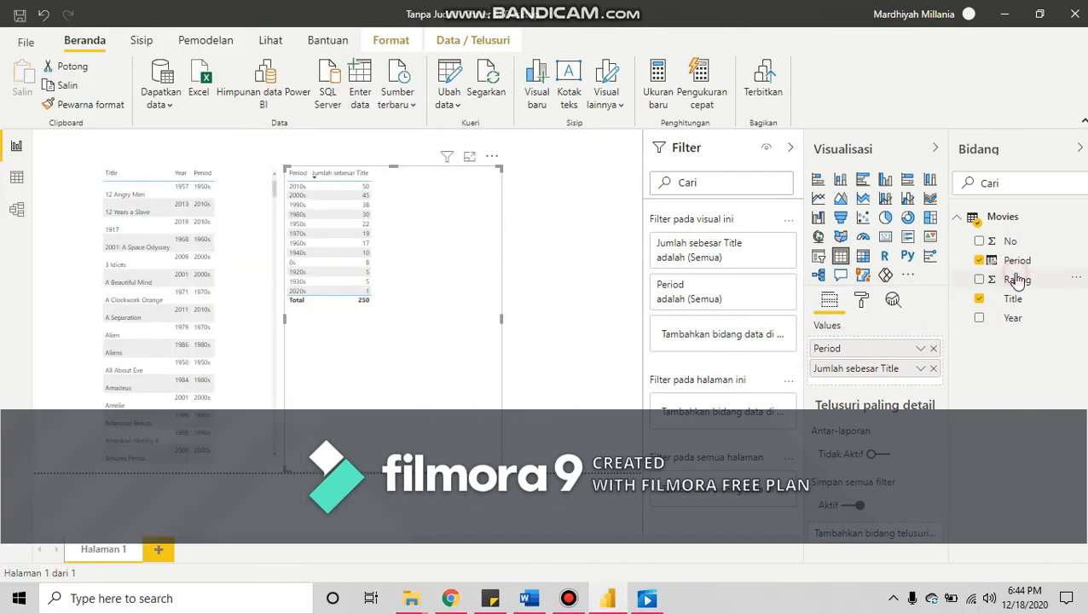
{"action": "left_click", "coordinate": [1016, 280]}
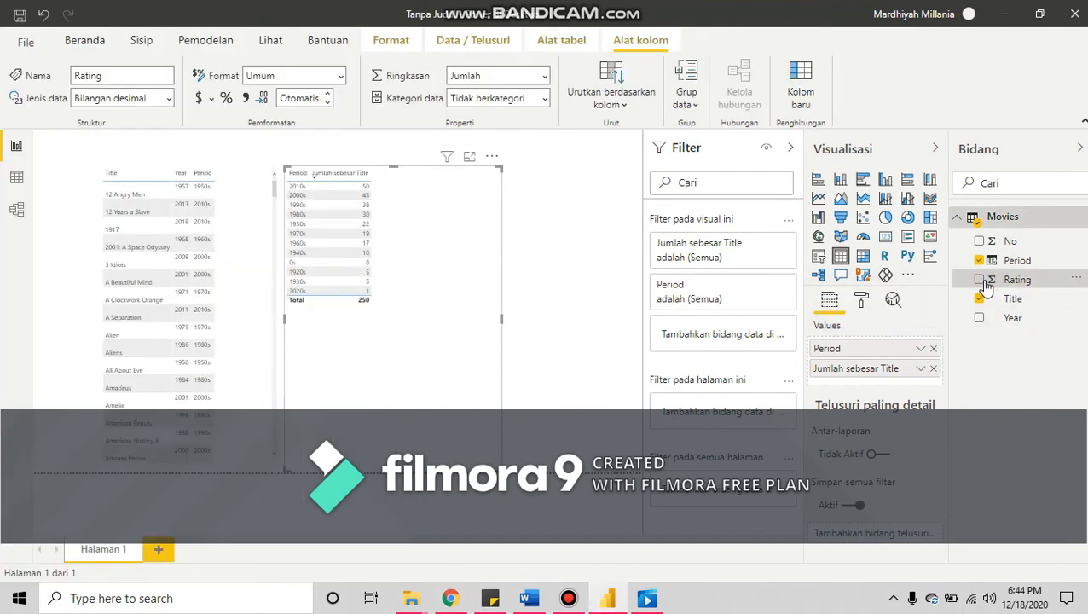
{"action": "left_click", "coordinate": [979, 280]}
{"action": "left_click", "coordinate": [979, 318]}
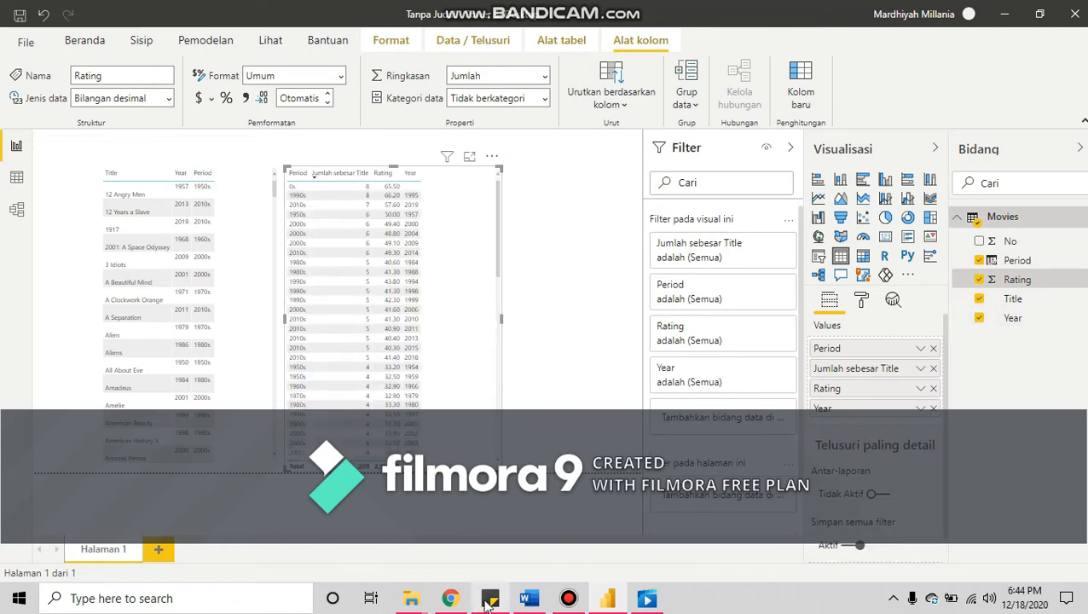
Step: Examine step 6 of the jobsheet and its screenshots on pages 8 and 9, comparing the expected detail table with the report
{"action": "left_click", "coordinate": [450, 597]}
{"action": "left_click_drag", "start_coordinate": [358, 577], "coordinate": [298, 603]}
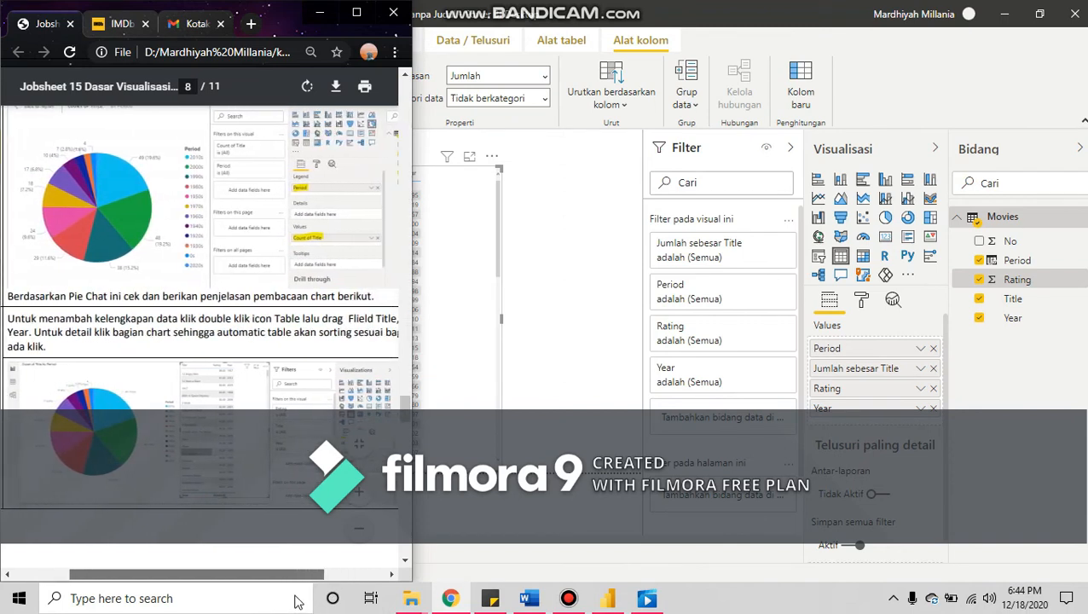
{"action": "scroll", "coordinate": [296, 602], "scroll_direction": "right", "scroll_amount": 3}
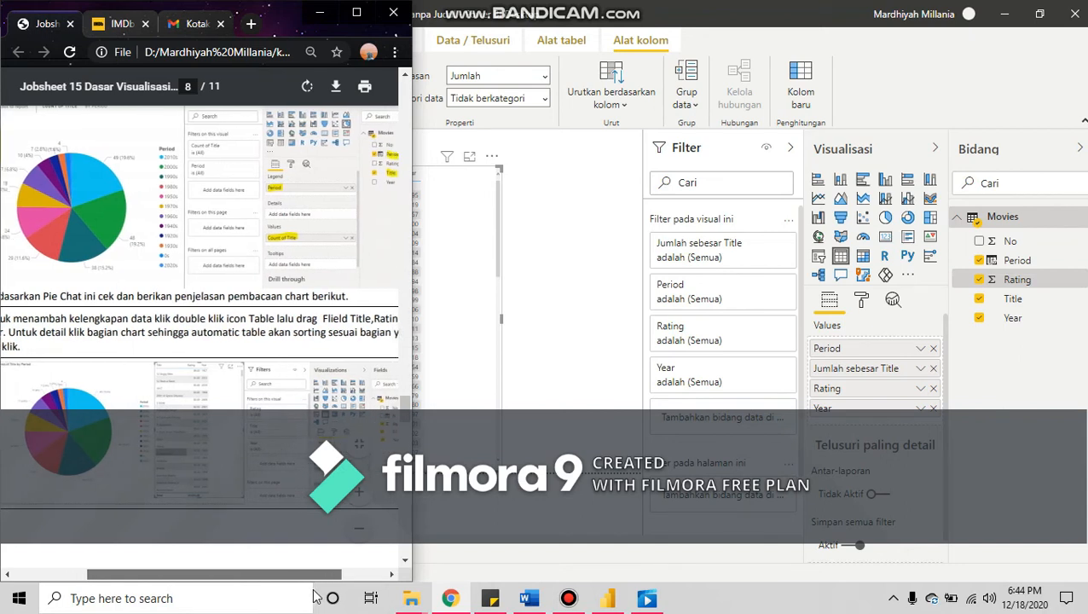
{"action": "scroll", "coordinate": [290, 559], "scroll_direction": "left", "scroll_amount": 3}
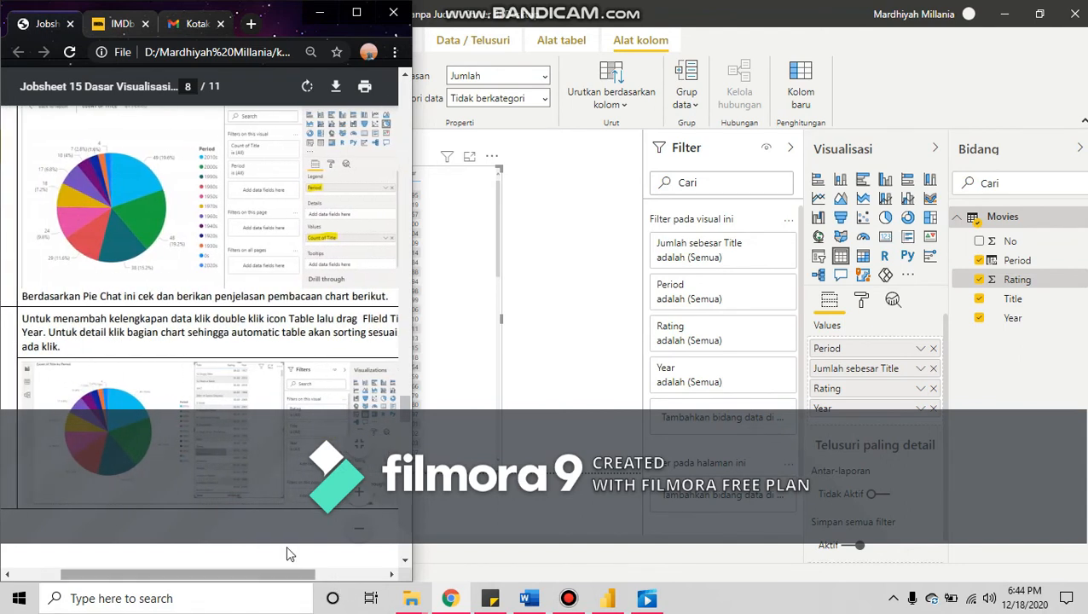
{"action": "scroll", "coordinate": [288, 546], "scroll_direction": "down", "scroll_amount": 5}
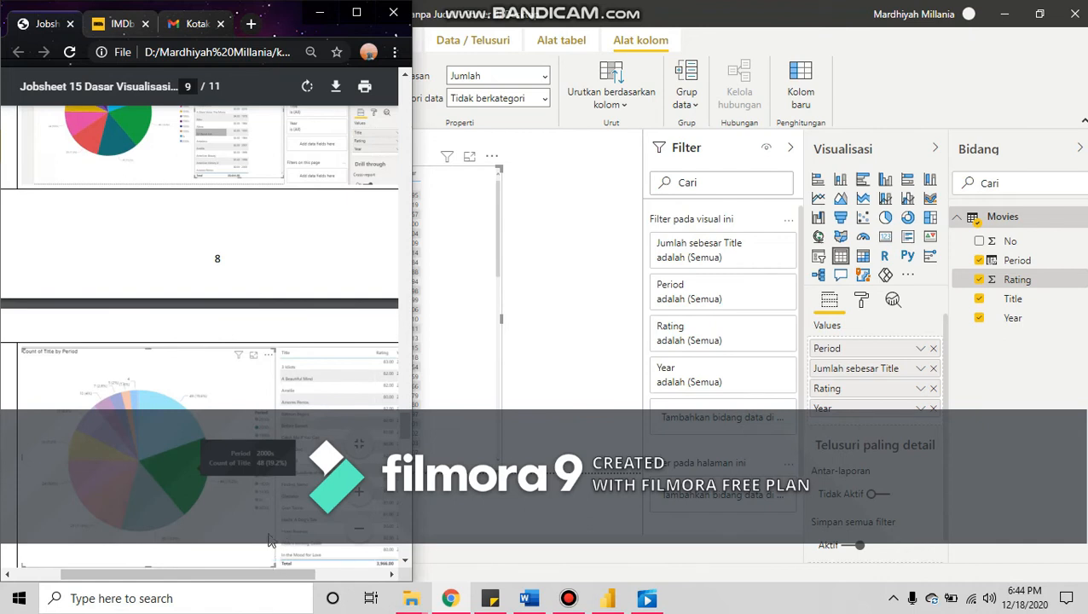
{"action": "scroll", "coordinate": [269, 541], "scroll_direction": "up", "scroll_amount": 3}
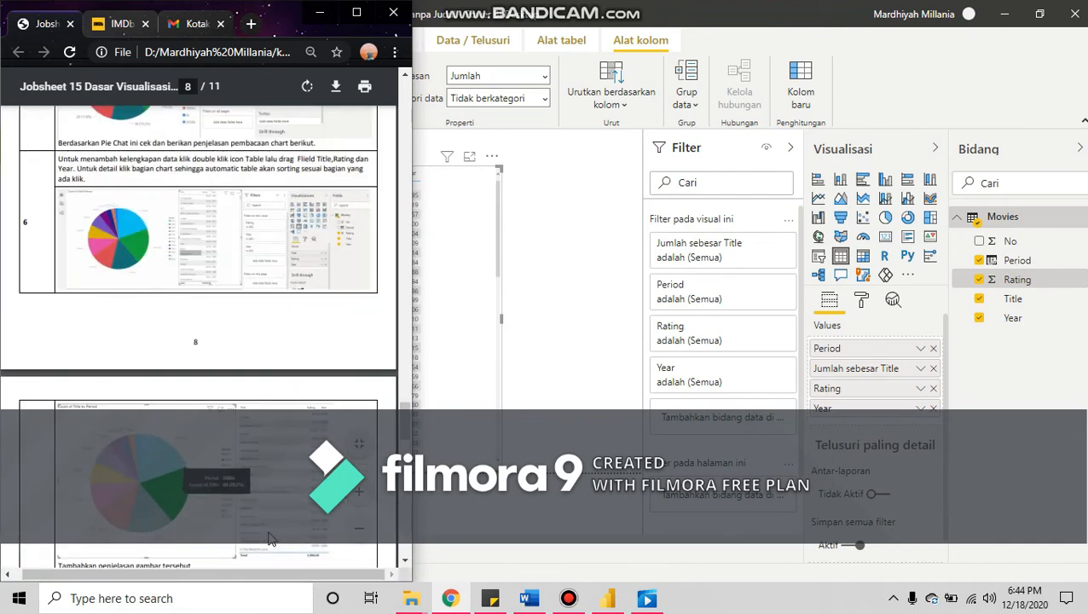
{"action": "scroll", "coordinate": [269, 540], "scroll_direction": "up", "scroll_amount": 1}
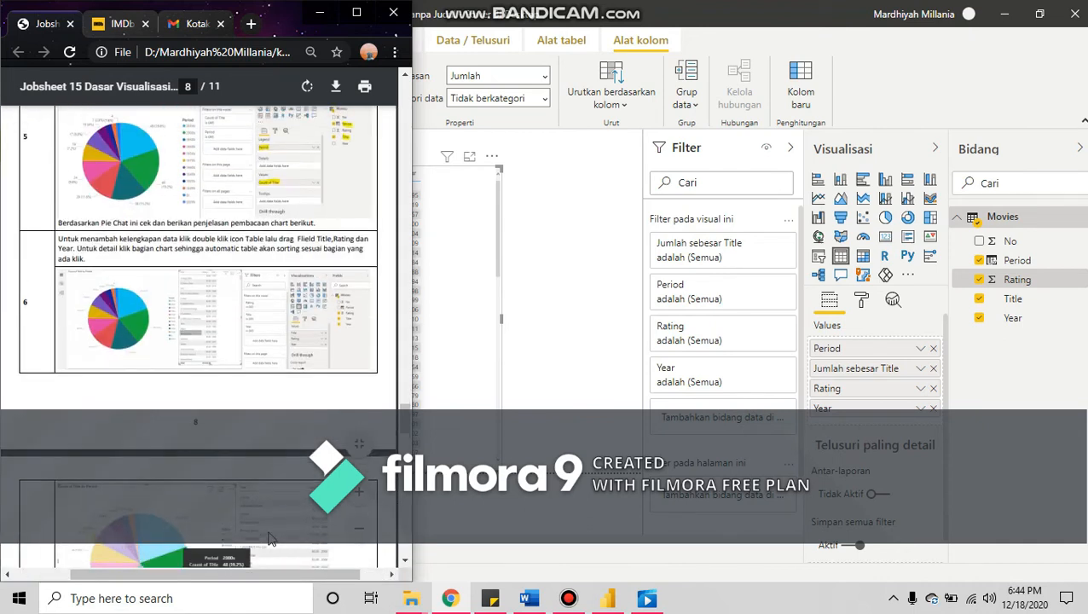
{"action": "scroll", "coordinate": [269, 539], "scroll_direction": "up", "scroll_amount": 2}
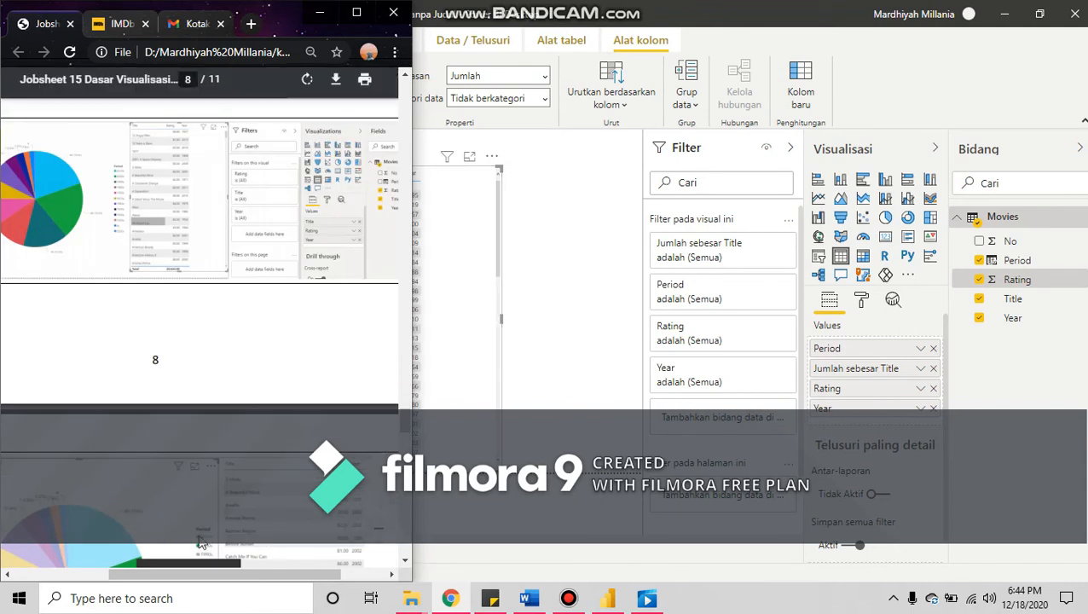
{"action": "mouse_move", "coordinate": [196, 578]}
{"action": "left_mouse_down"}
{"action": "mouse_move", "coordinate": [146, 590]}
{"action": "mouse_move", "coordinate": [193, 583]}
{"action": "left_mouse_up"}
{"action": "scroll", "coordinate": [215, 468], "scroll_direction": "up", "scroll_amount": 1}
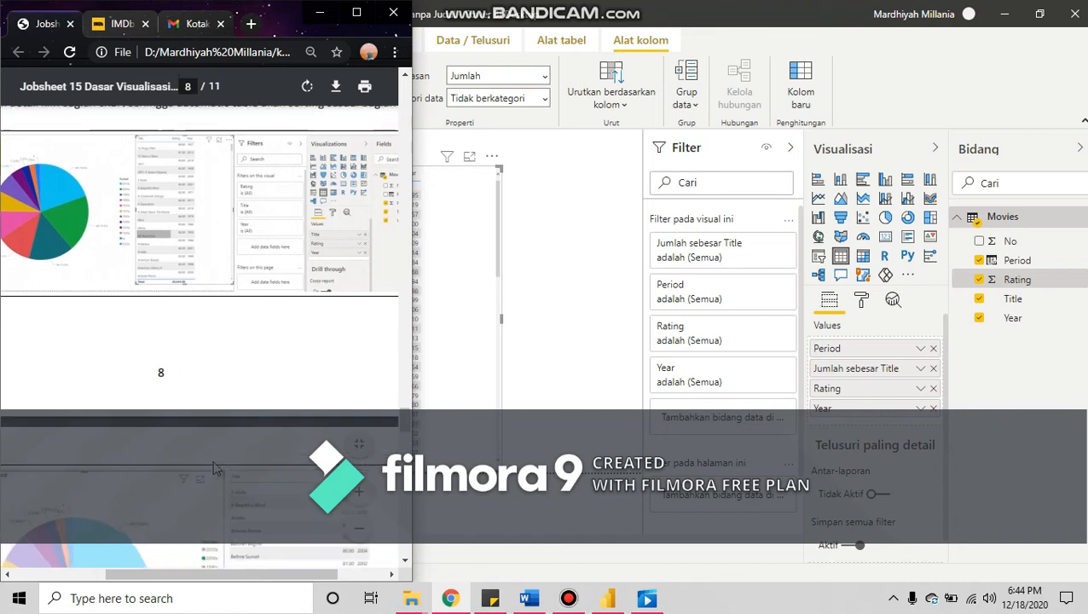
{"action": "scroll", "coordinate": [215, 468], "scroll_direction": "up", "scroll_amount": 2}
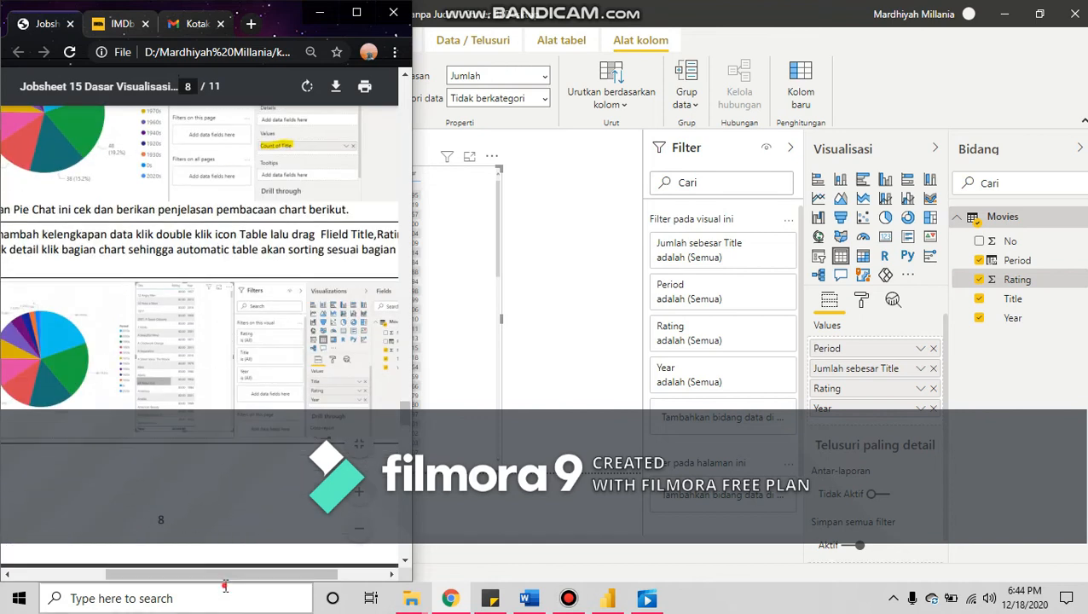
{"action": "left_click", "coordinate": [274, 590]}
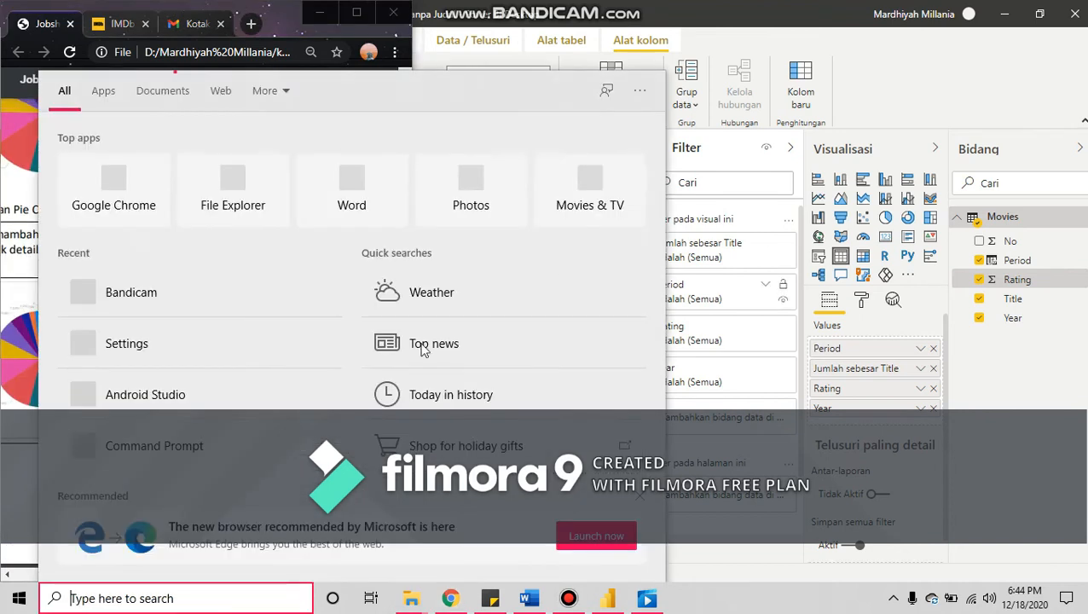
{"action": "left_click", "coordinate": [307, 574]}
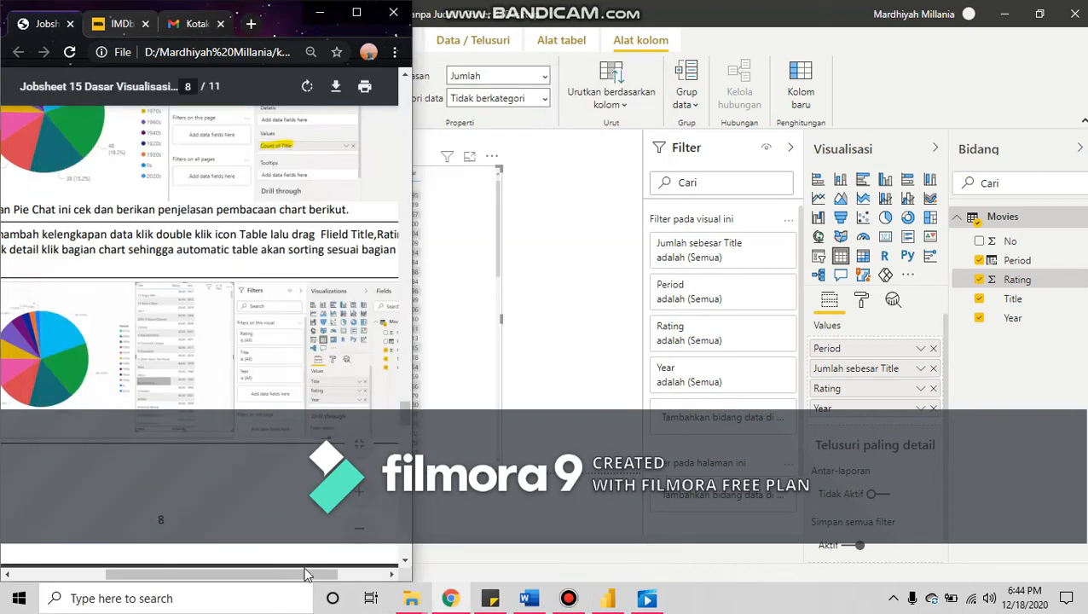
{"action": "left_click", "coordinate": [568, 598]}
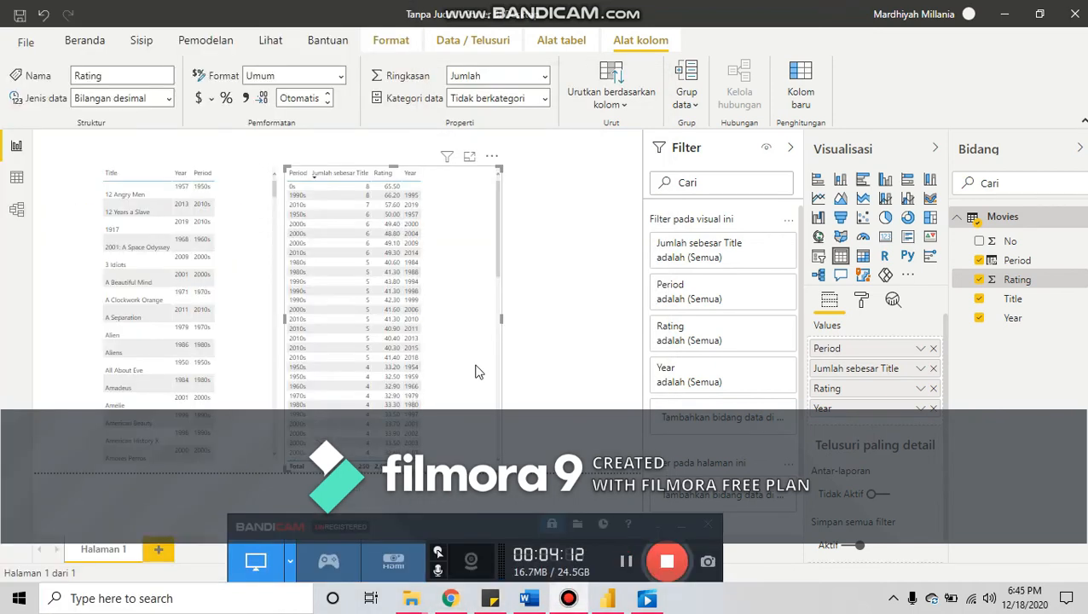
{"action": "left_click", "coordinate": [550, 333]}
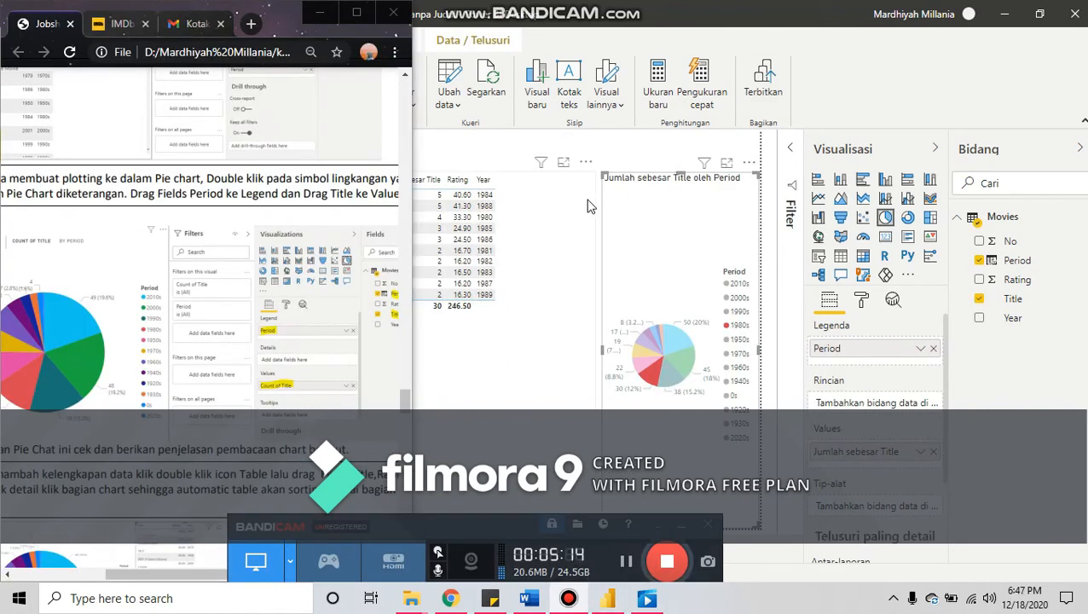
Step: Cross-filter the tables with the pie chart's 1990s and 2010s slices as step 6 describes, and look through the 2010s titles
{"action": "left_click_drag", "start_coordinate": [170, 567], "coordinate": [142, 586]}
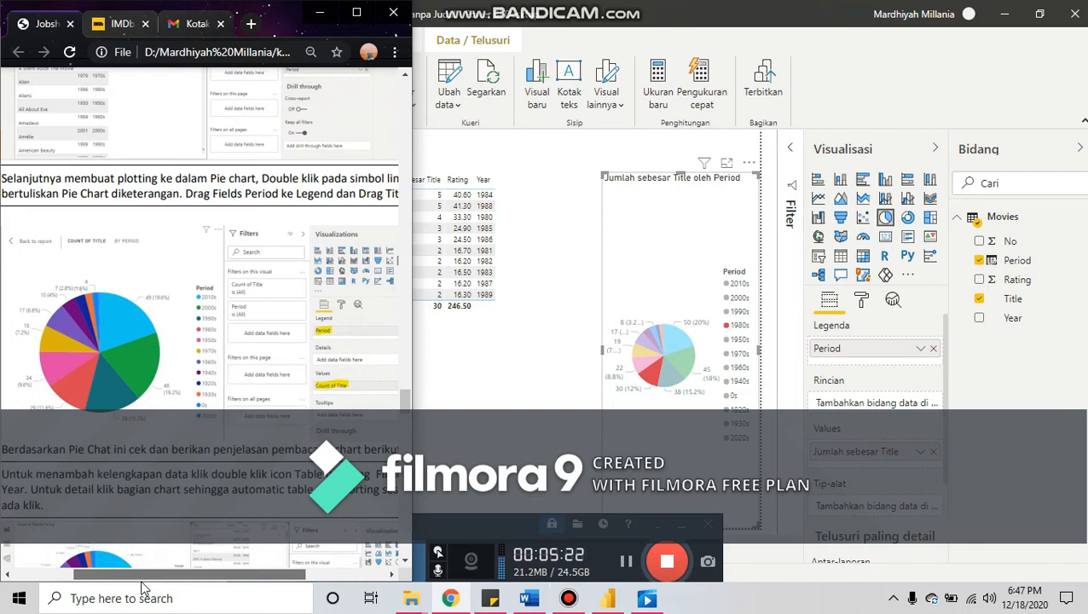
{"action": "left_click_drag", "start_coordinate": [143, 589], "coordinate": [124, 592]}
{"action": "scroll", "coordinate": [124, 520], "scroll_direction": "down", "scroll_amount": 2}
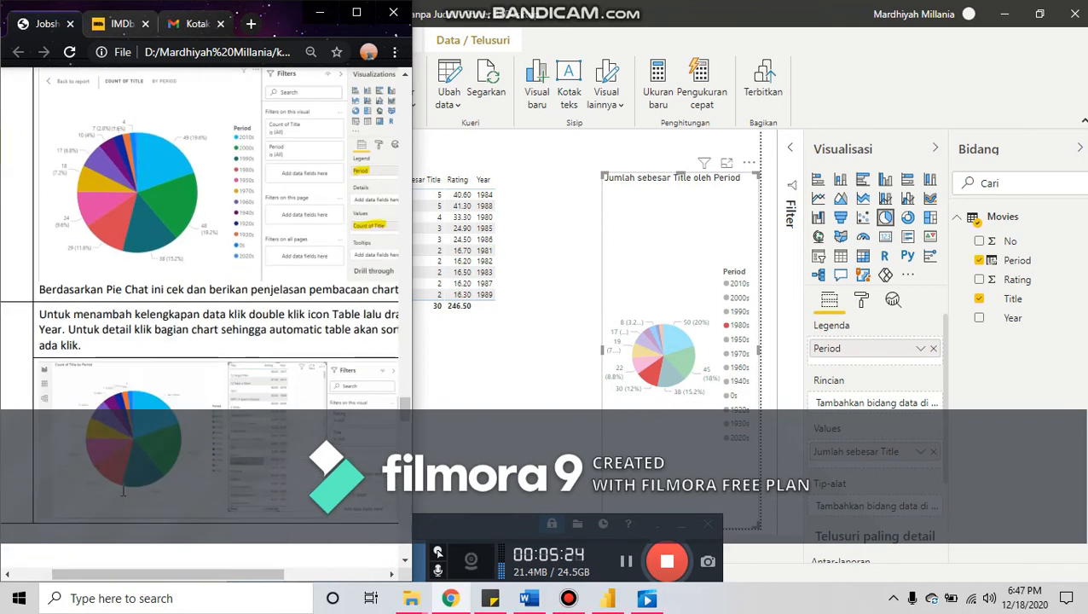
{"action": "left_click", "coordinate": [671, 381]}
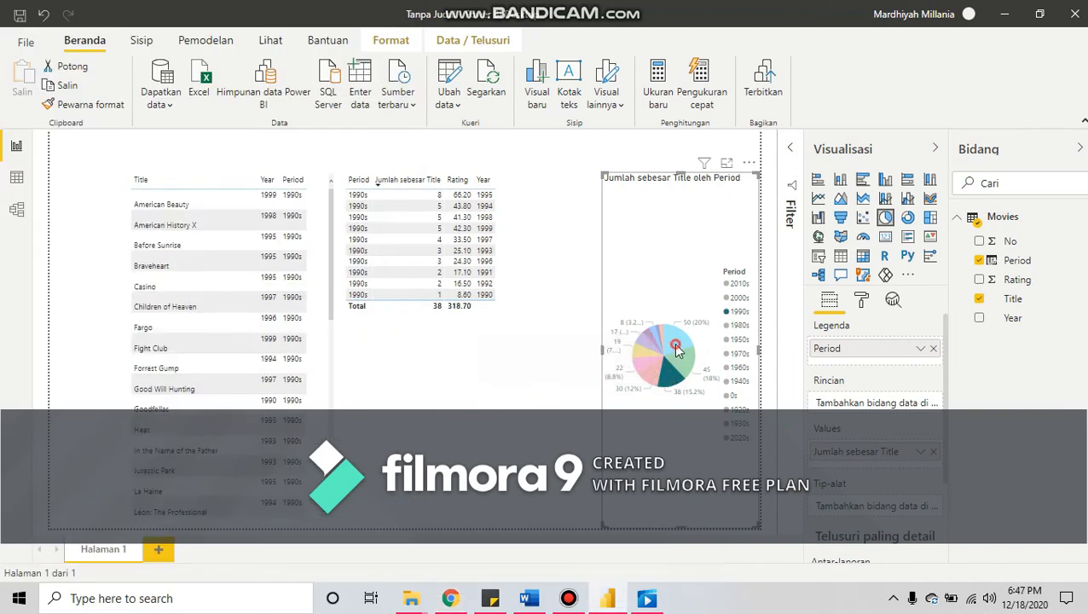
{"action": "left_click", "coordinate": [677, 350]}
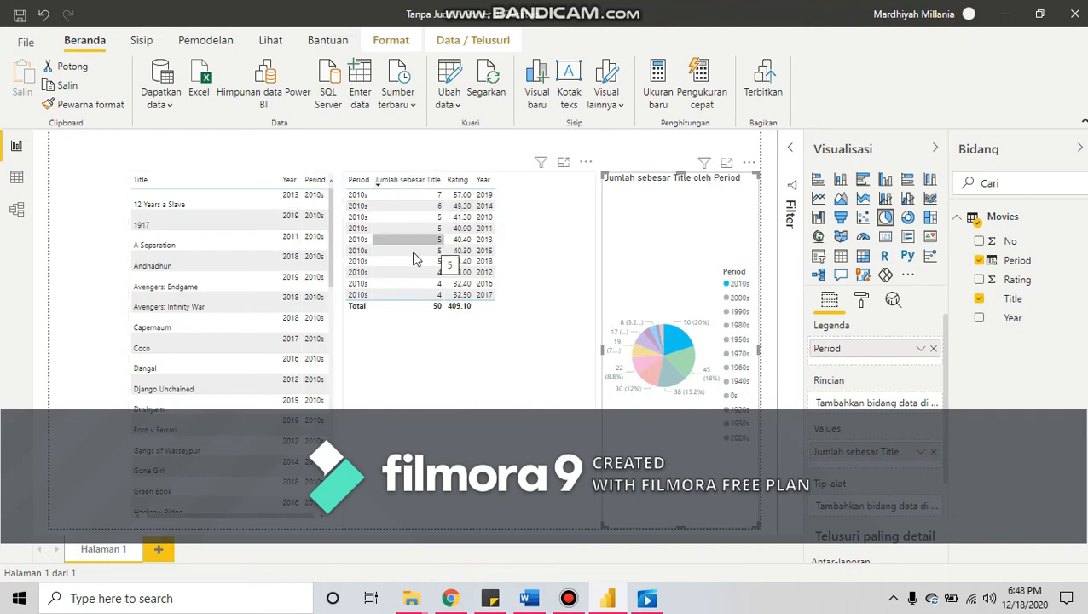
{"action": "scroll", "coordinate": [278, 294], "scroll_direction": "down", "scroll_amount": 3}
{"action": "scroll", "coordinate": [276, 300], "scroll_direction": "down", "scroll_amount": 10}
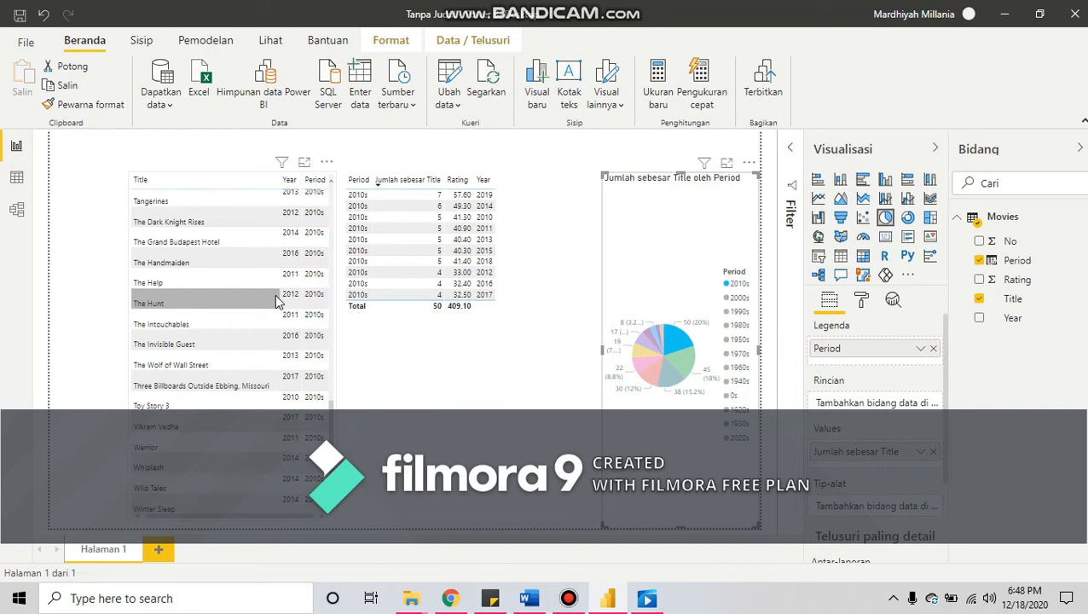
{"action": "scroll", "coordinate": [278, 300], "scroll_direction": "up", "scroll_amount": 10}
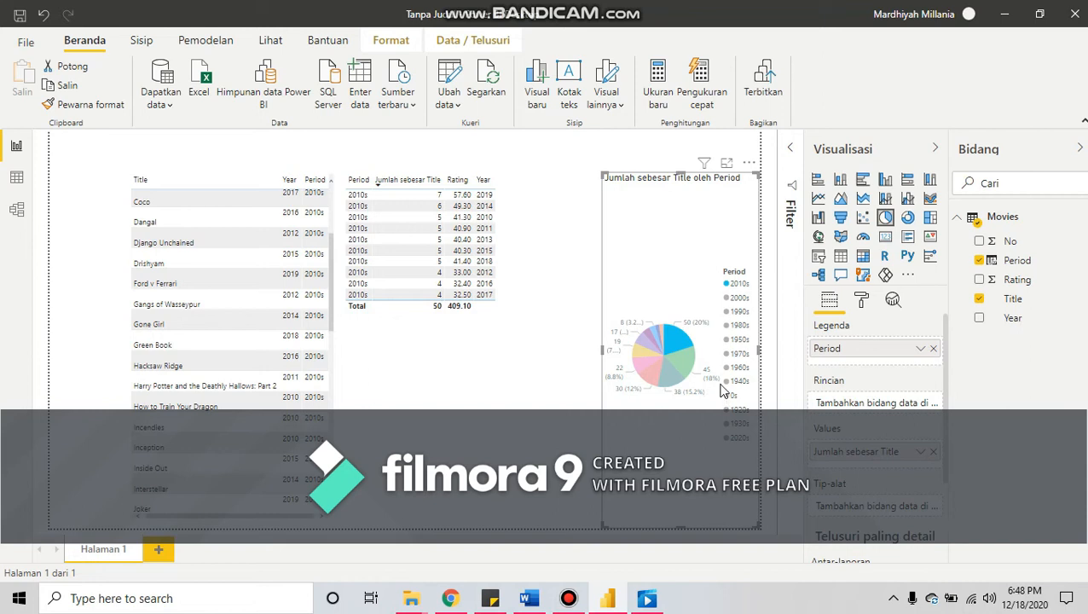
Step: Cross-filter the tables with the pie chart's 0s and 2000s slices and look through the 2000s titles
{"action": "left_click", "coordinate": [657, 341]}
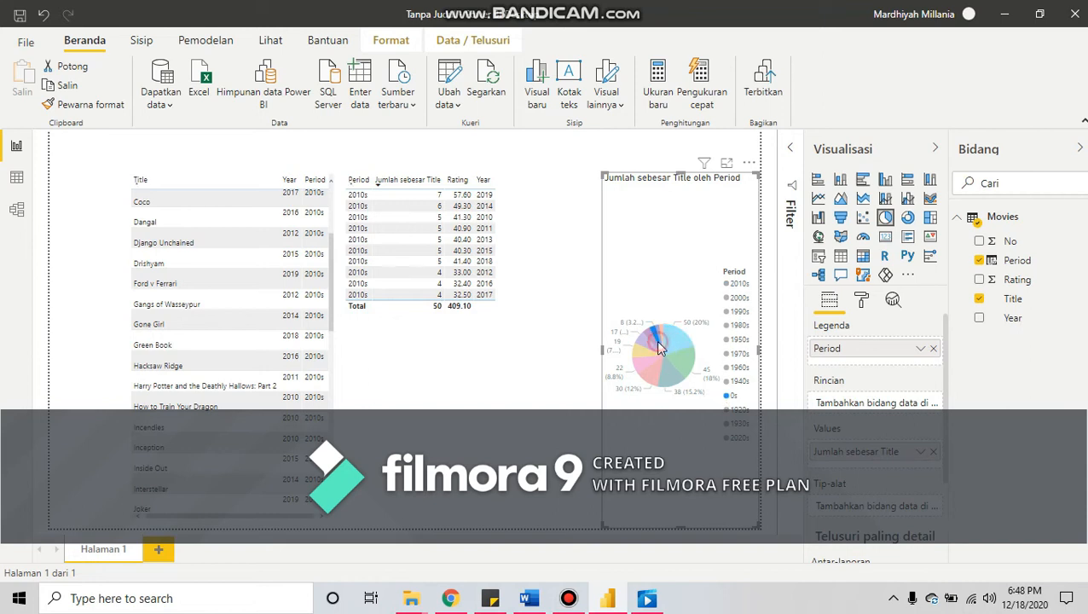
{"action": "left_click", "coordinate": [682, 364]}
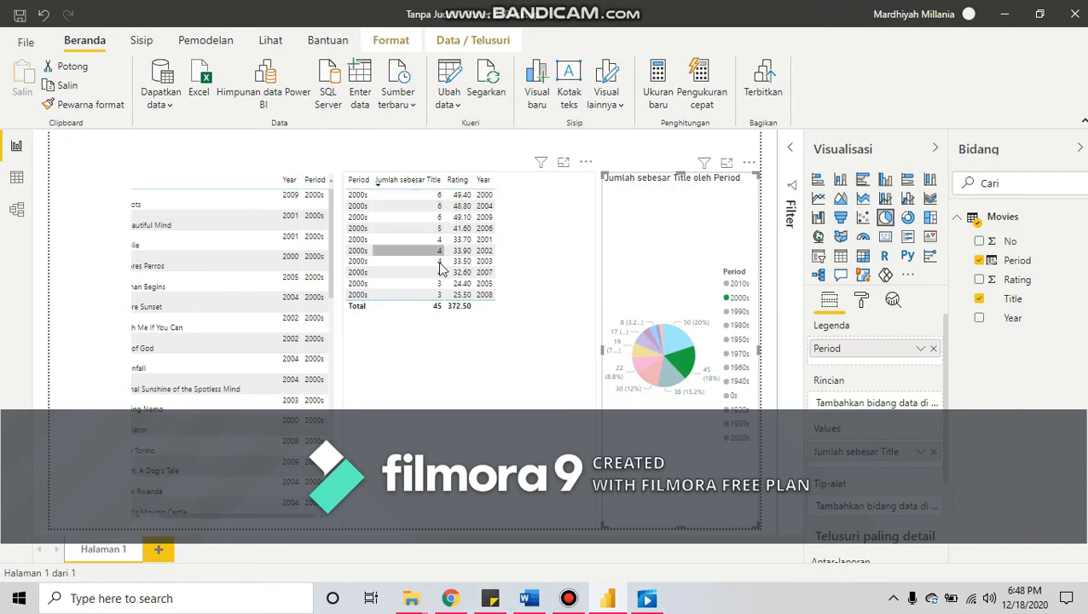
{"action": "scroll", "coordinate": [288, 312], "scroll_direction": "down", "scroll_amount": 8}
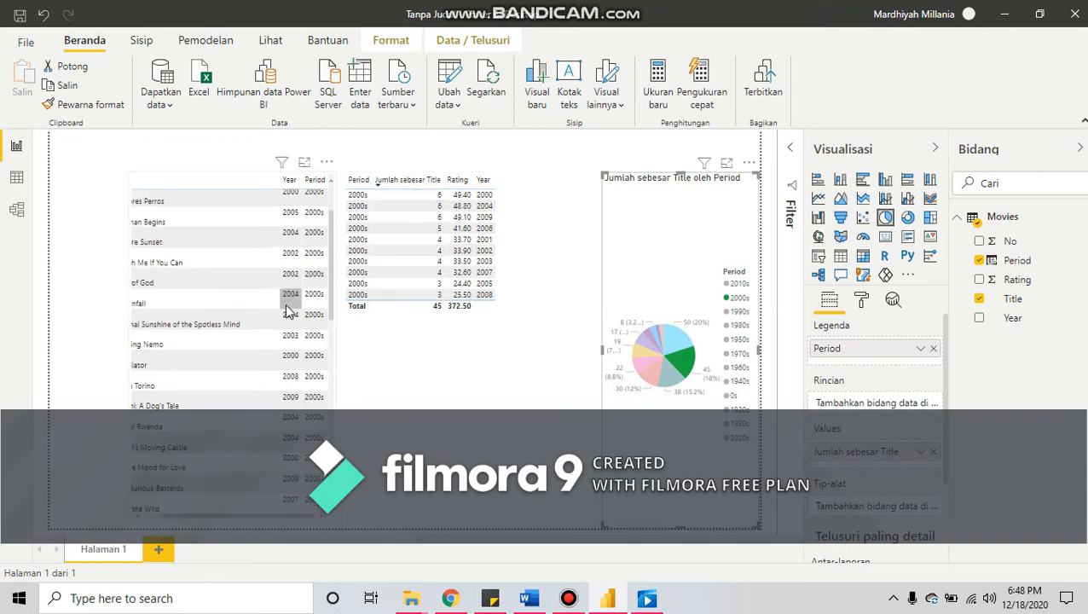
{"action": "scroll", "coordinate": [289, 312], "scroll_direction": "down", "scroll_amount": 5}
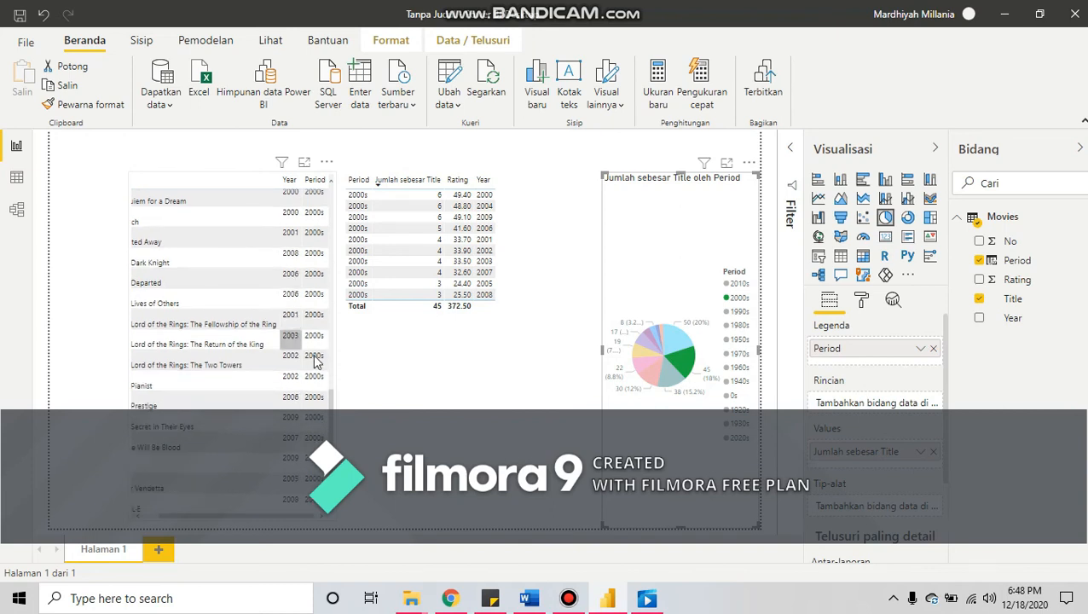
{"action": "left_click_drag", "start_coordinate": [205, 515], "coordinate": [168, 519]}
{"action": "scroll", "coordinate": [156, 281], "scroll_direction": "up", "scroll_amount": 12}
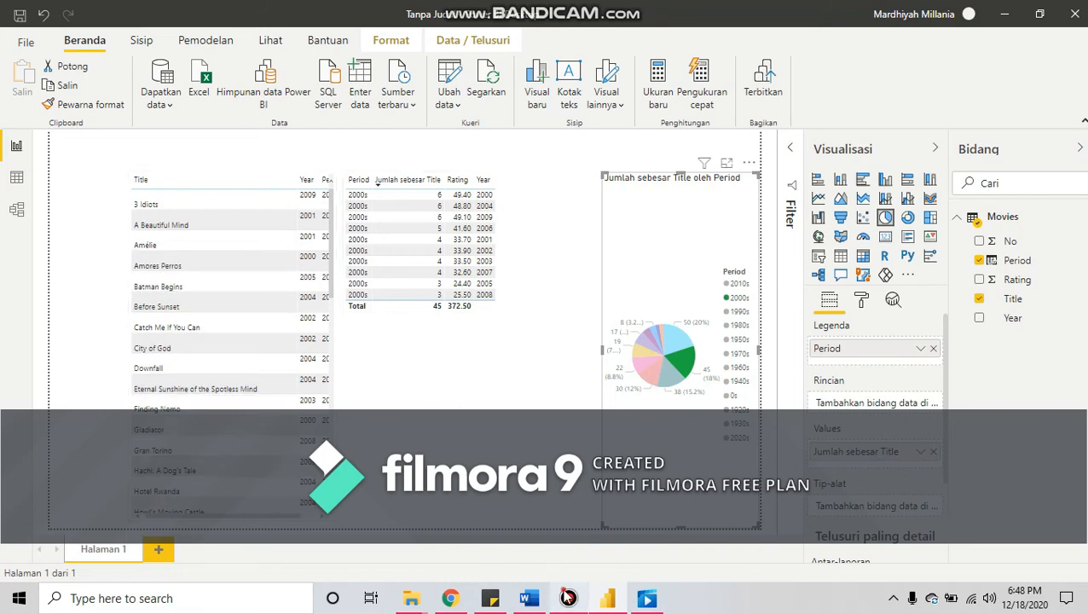
{"action": "left_click", "coordinate": [625, 561]}
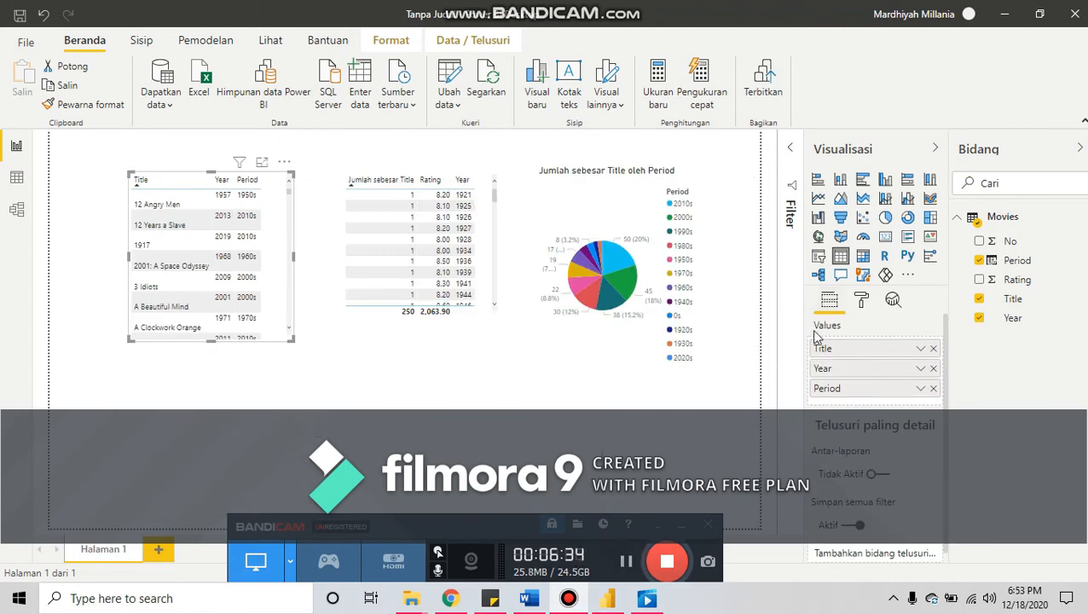
Step: Try changing the Title, Year, Period table into a slicer and check the jobsheet's instructions for the slicer step
{"action": "left_click", "coordinate": [820, 256]}
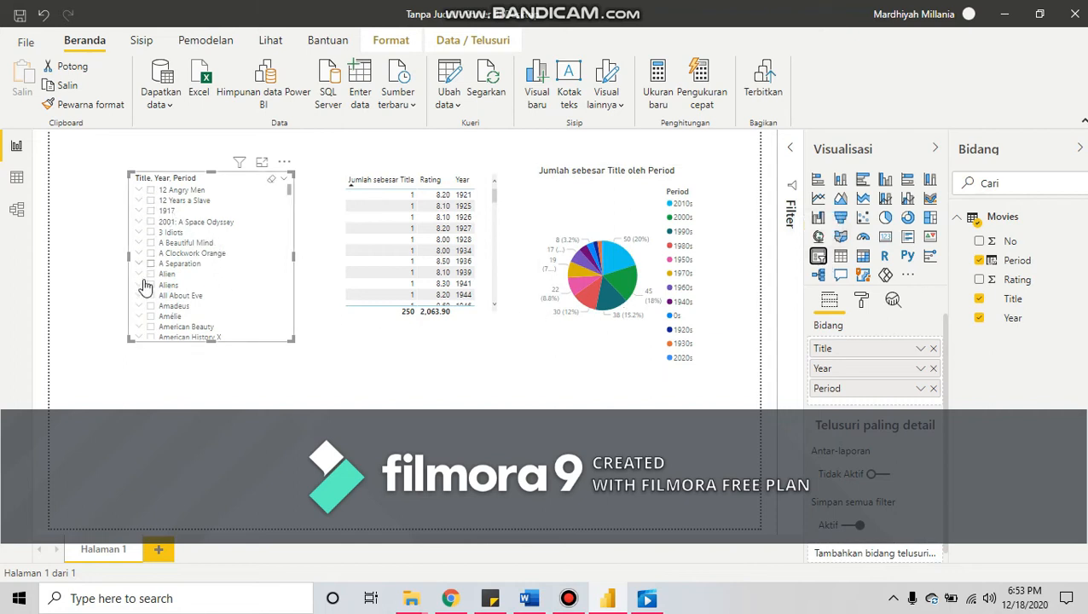
{"action": "left_click", "coordinate": [450, 598]}
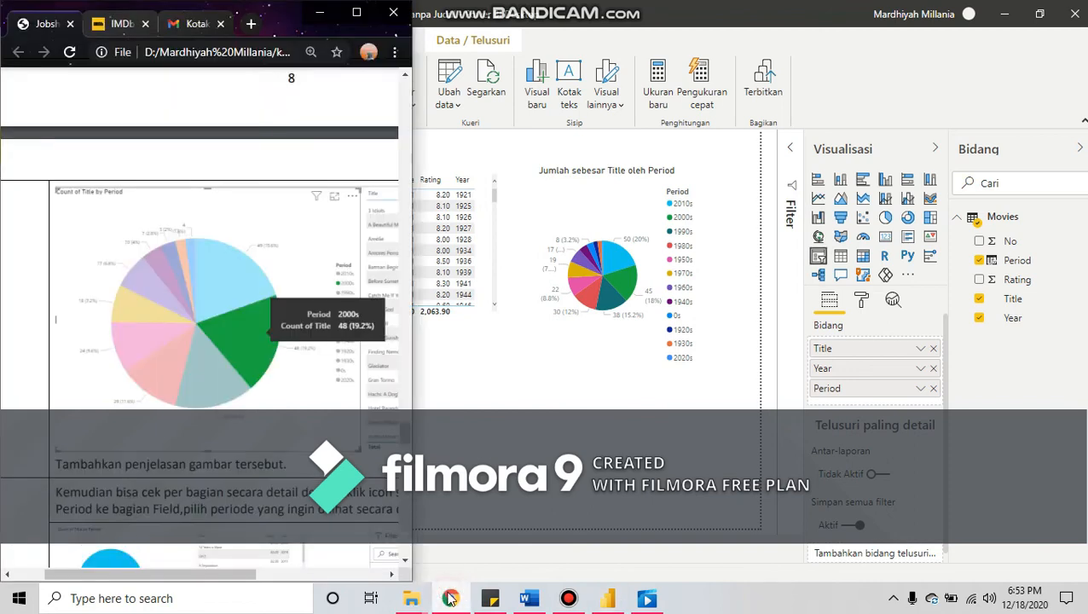
{"action": "left_click_drag", "start_coordinate": [223, 576], "coordinate": [238, 597]}
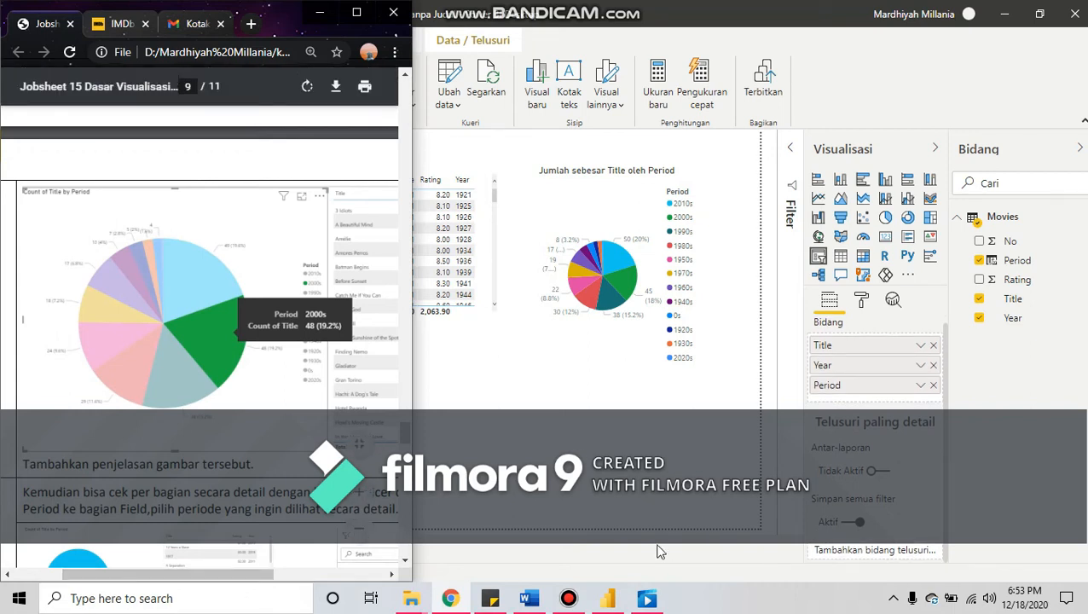
{"action": "left_click", "coordinate": [568, 598]}
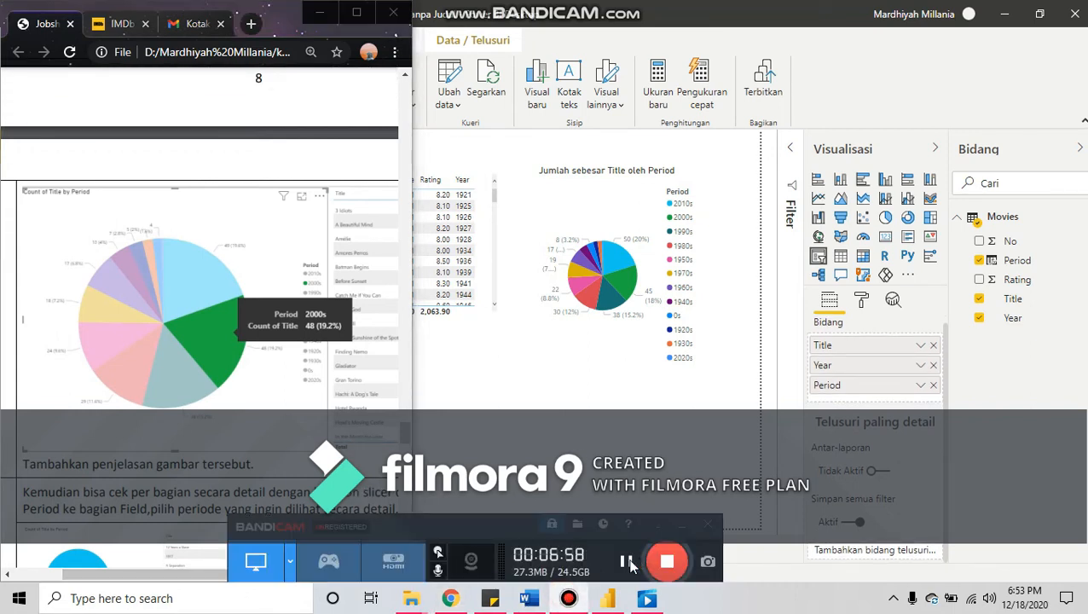
{"action": "left_click", "coordinate": [627, 561]}
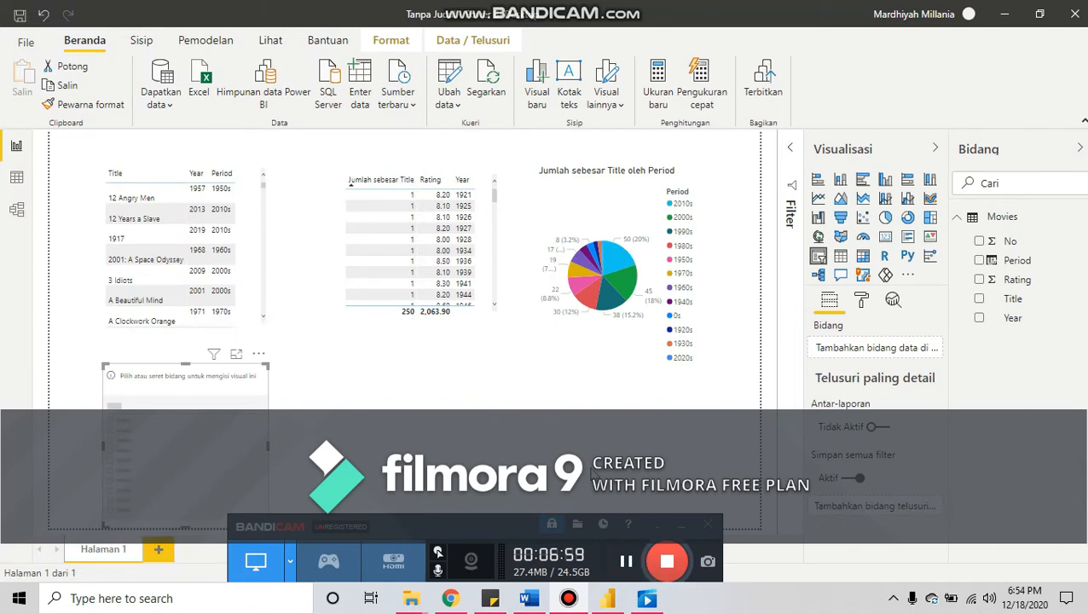
{"action": "left_click", "coordinate": [544, 431]}
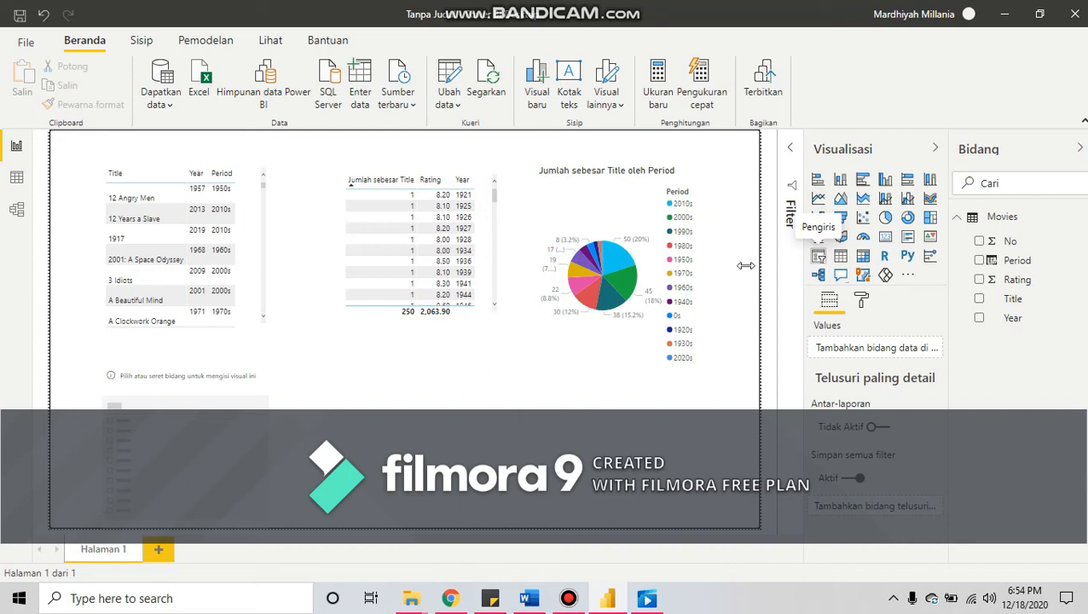
Step: Check the jobsheet's slicer instructions and add the Period field to the empty slicer below the detail table
{"action": "left_click", "coordinate": [143, 394]}
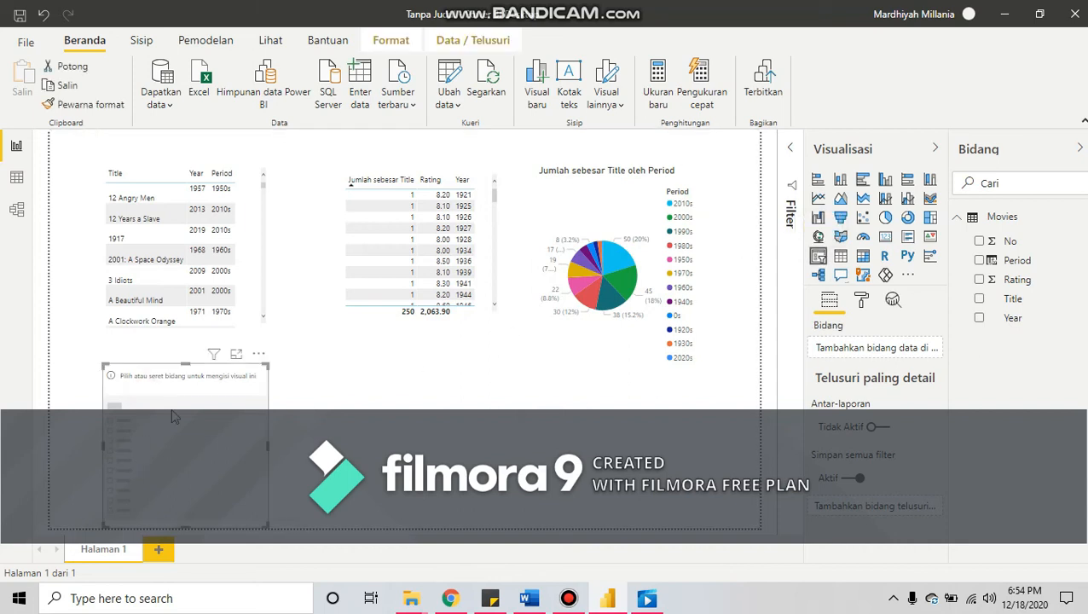
{"action": "left_click", "coordinate": [450, 598]}
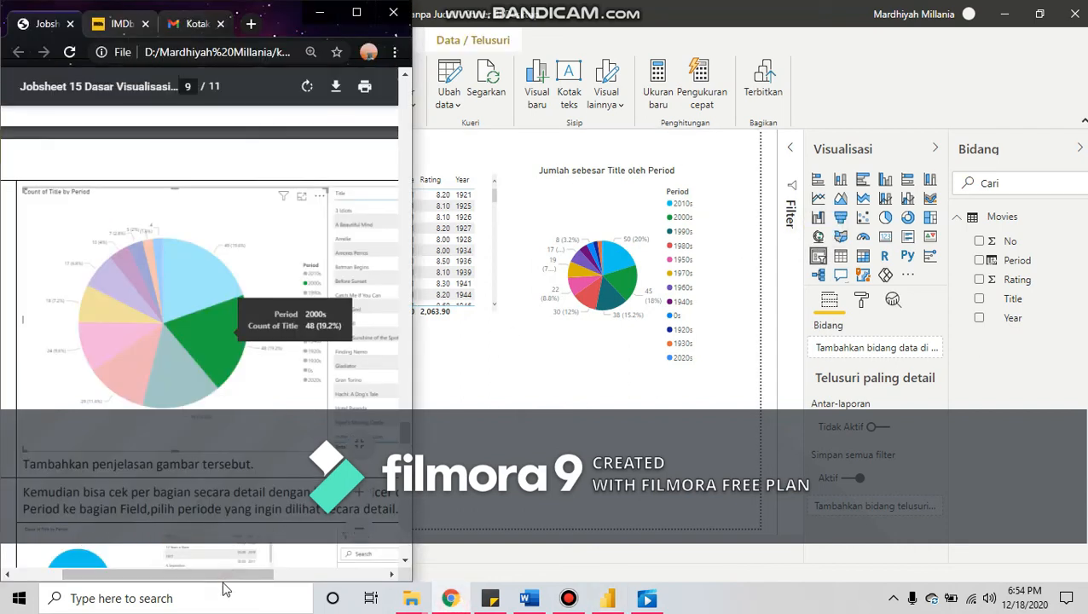
{"action": "mouse_move", "coordinate": [246, 576]}
{"action": "left_mouse_down"}
{"action": "mouse_move", "coordinate": [300, 586]}
{"action": "mouse_move", "coordinate": [251, 586]}
{"action": "left_mouse_up"}
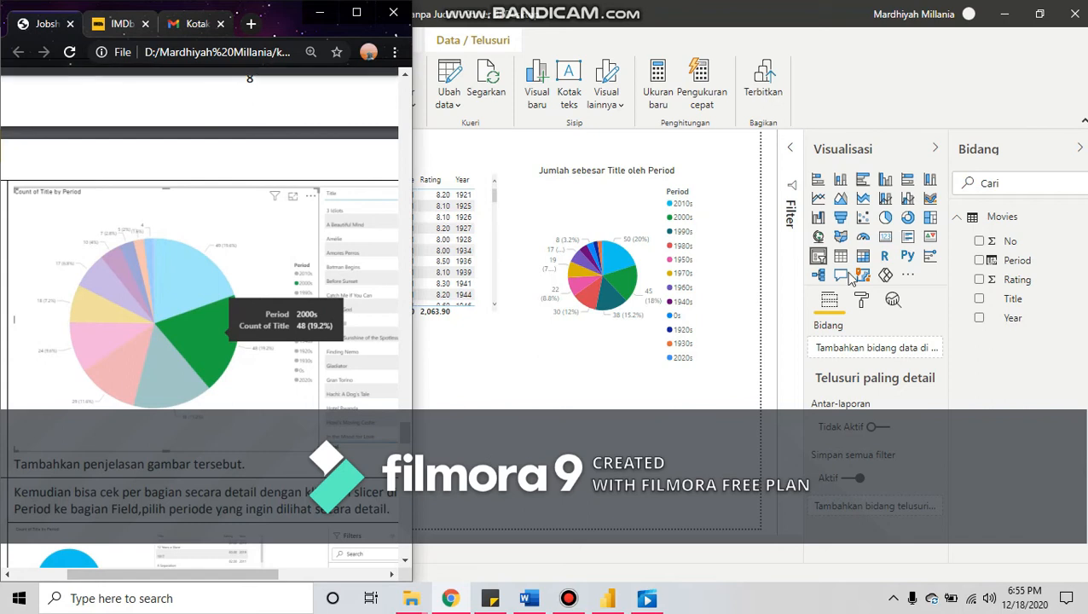
{"action": "left_click", "coordinate": [1024, 260]}
{"action": "left_click_drag", "start_coordinate": [1002, 279], "coordinate": [886, 349]}
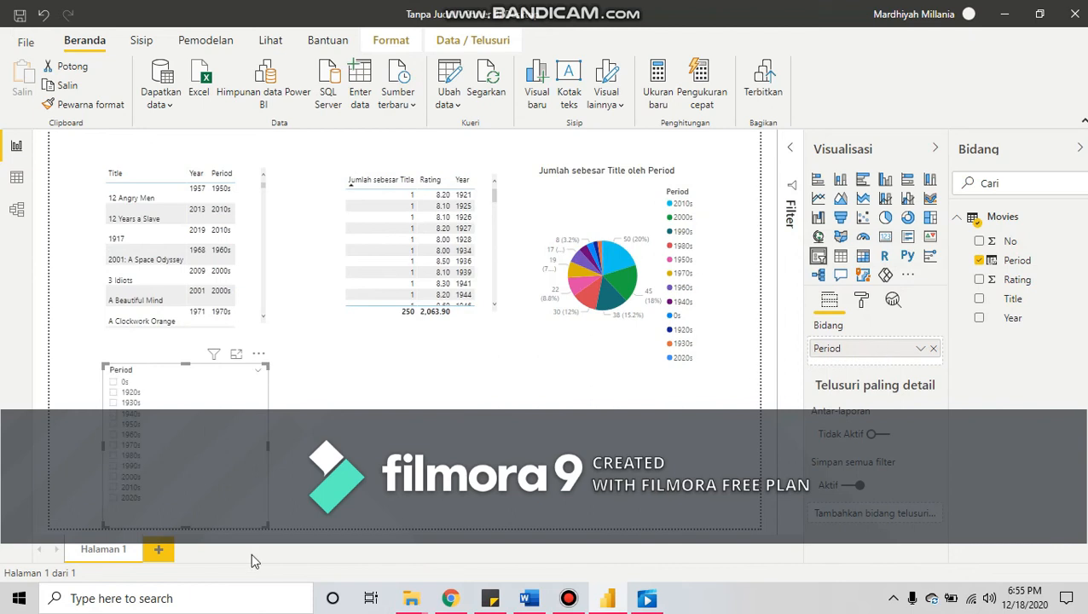
Step: Review step 7 of the jobsheet and filter the report to the 1990s with the Period slicer
{"action": "left_click", "coordinate": [450, 598]}
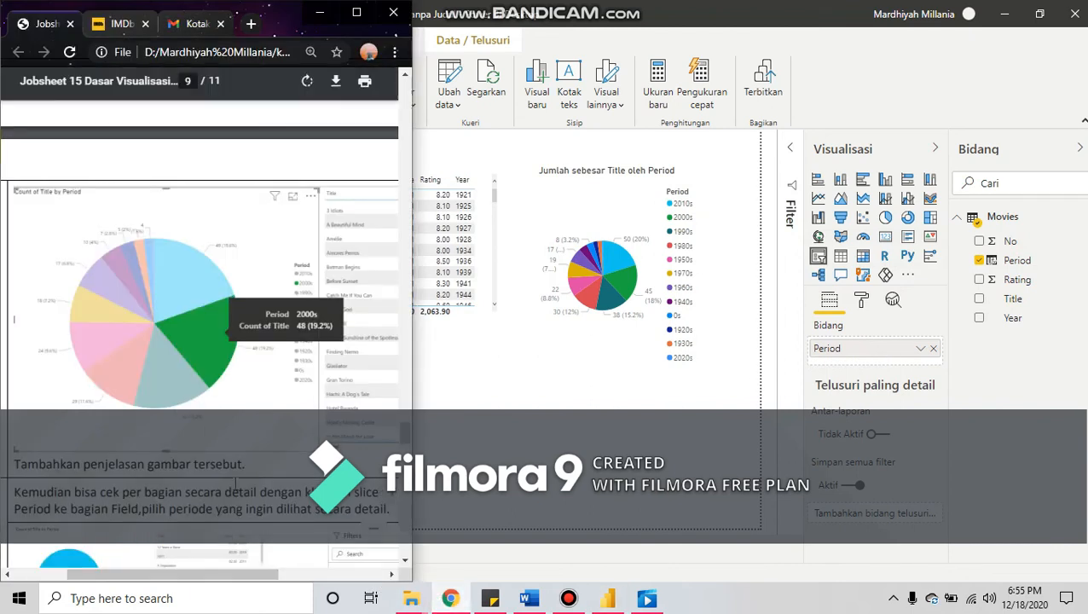
{"action": "scroll", "coordinate": [236, 493], "scroll_direction": "down", "scroll_amount": 2}
{"action": "scroll", "coordinate": [121, 497], "scroll_direction": "up", "scroll_amount": 2, "text": "ctrl"}
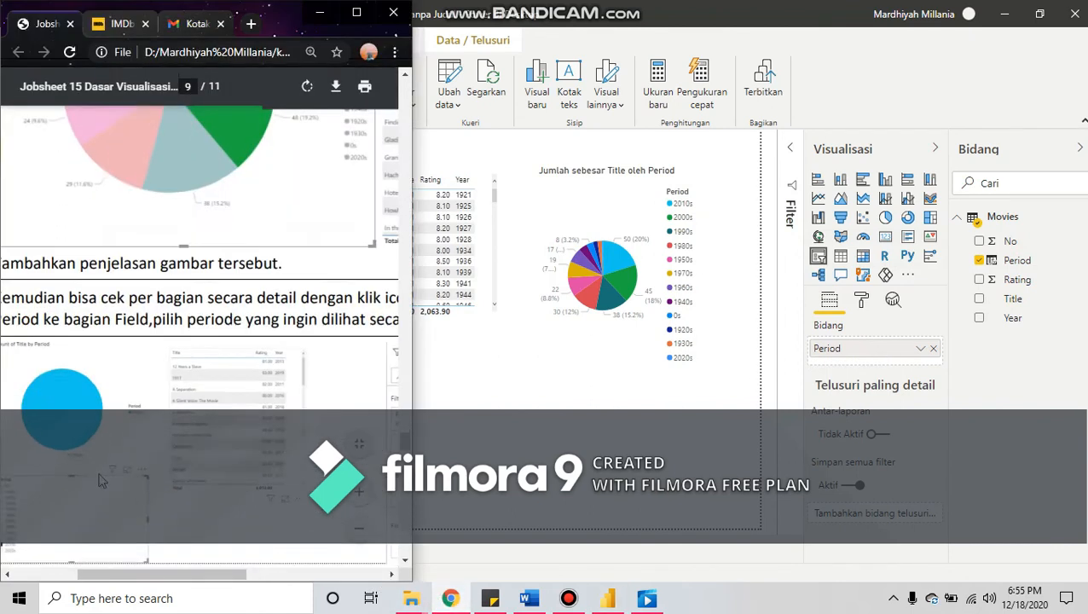
{"action": "scroll", "coordinate": [106, 473], "scroll_direction": "down", "scroll_amount": 1, "text": "ctrl"}
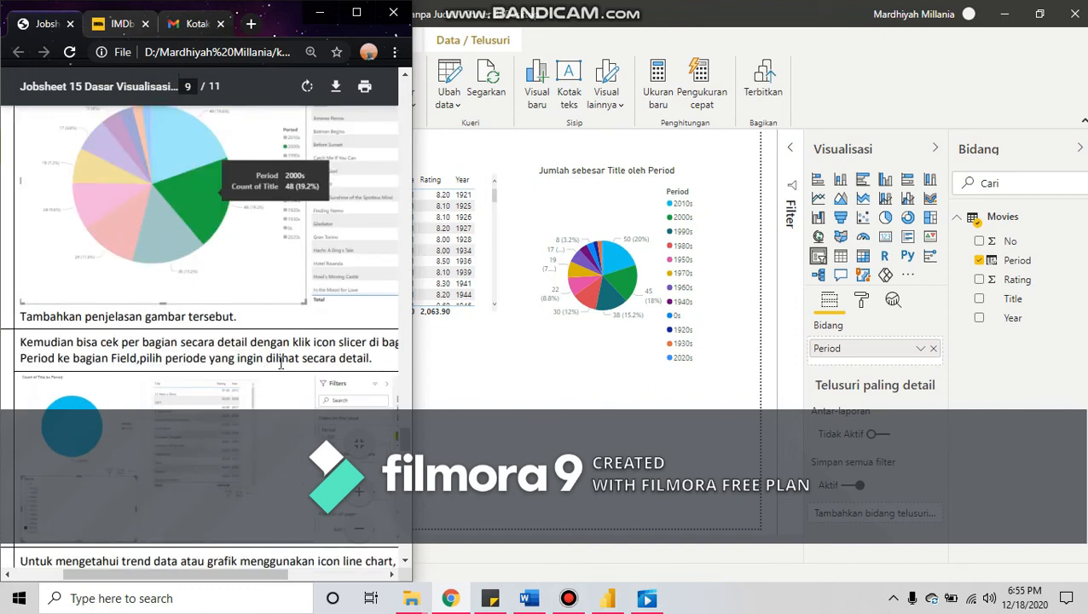
{"action": "left_click", "coordinate": [527, 391]}
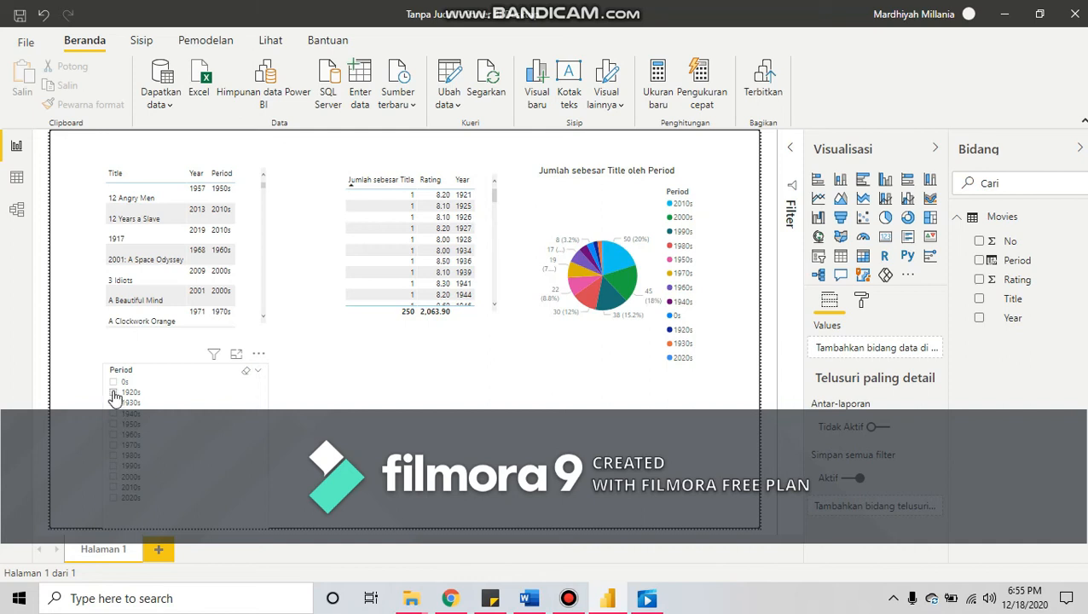
{"action": "left_click", "coordinate": [116, 466]}
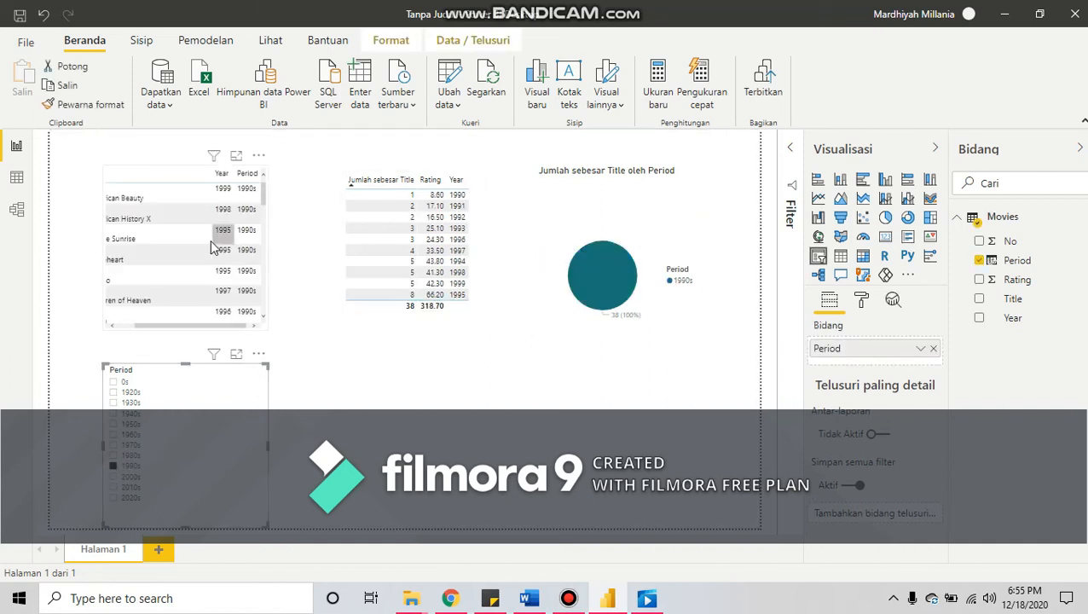
Step: Widen the Title, Year, Period table so that all its columns fit without horizontal scrolling
{"action": "left_click", "coordinate": [181, 327]}
{"action": "left_click_drag", "start_coordinate": [181, 326], "coordinate": [129, 330]}
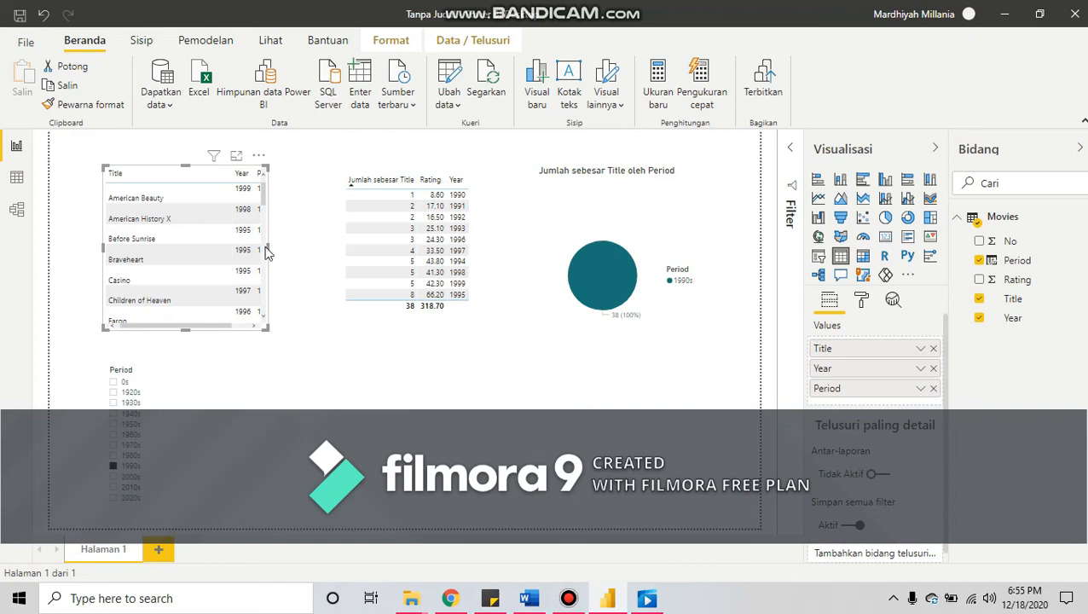
{"action": "left_click_drag", "start_coordinate": [269, 246], "coordinate": [333, 246]}
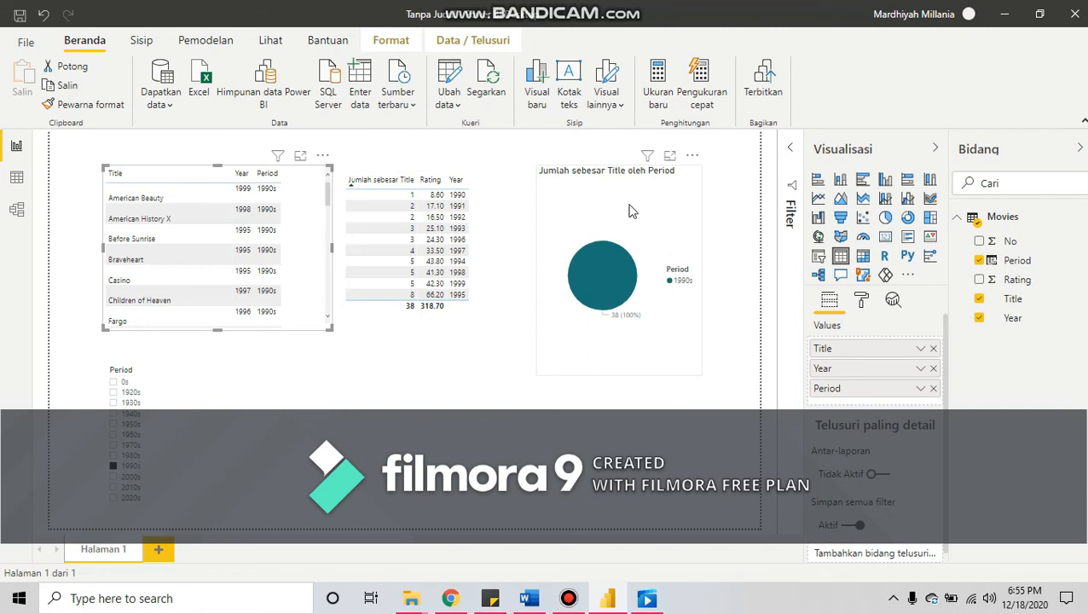
Step: Filter the report by 2000s and by 1940s with the Period slicer, and clear the slicer selection
{"action": "left_click", "coordinate": [113, 493]}
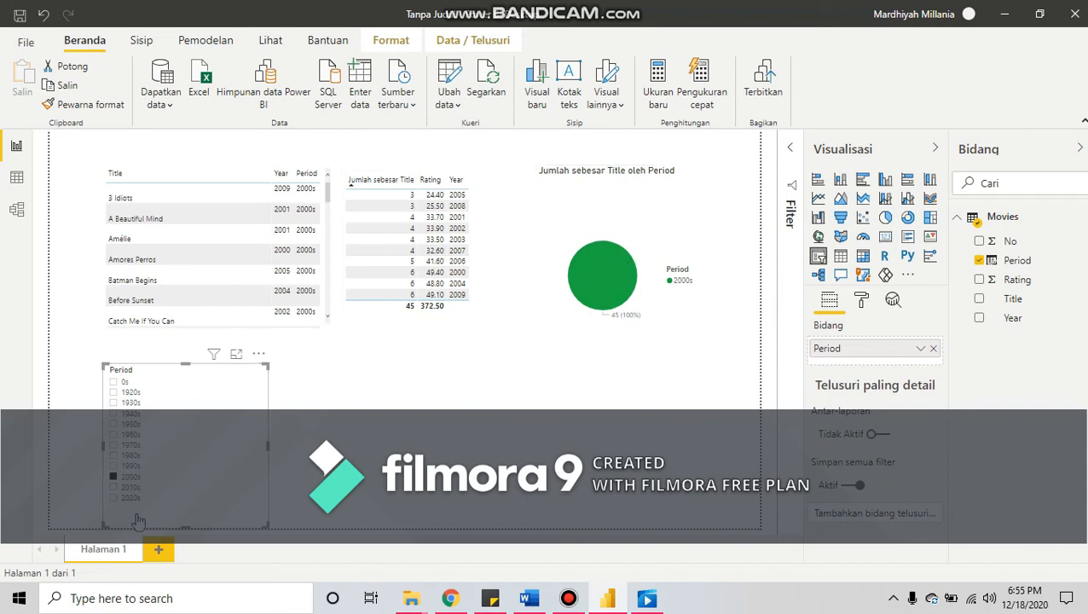
{"action": "left_click", "coordinate": [114, 414]}
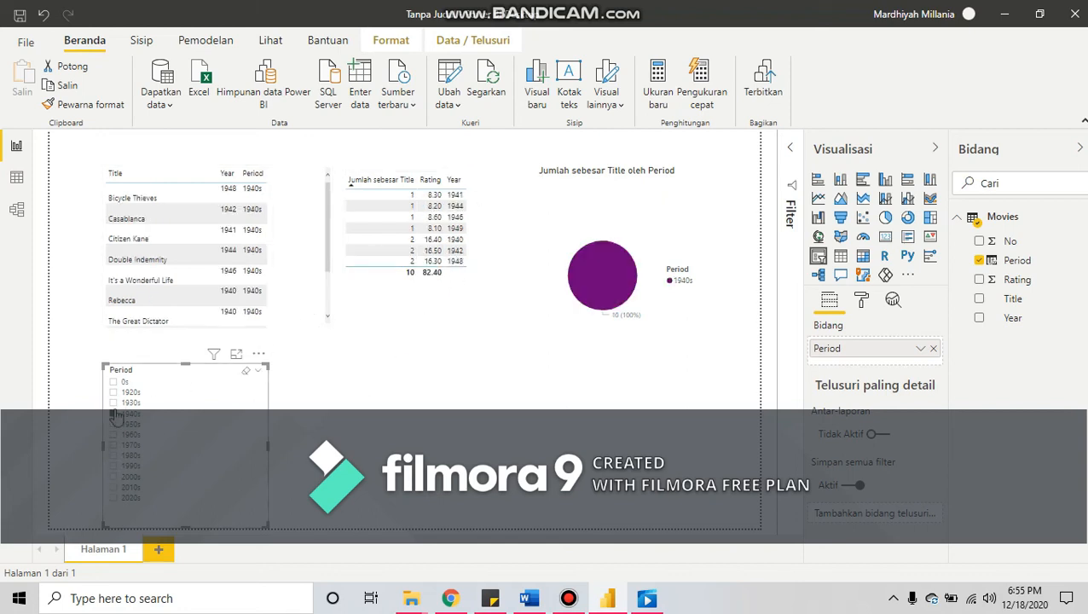
{"action": "left_click", "coordinate": [245, 370]}
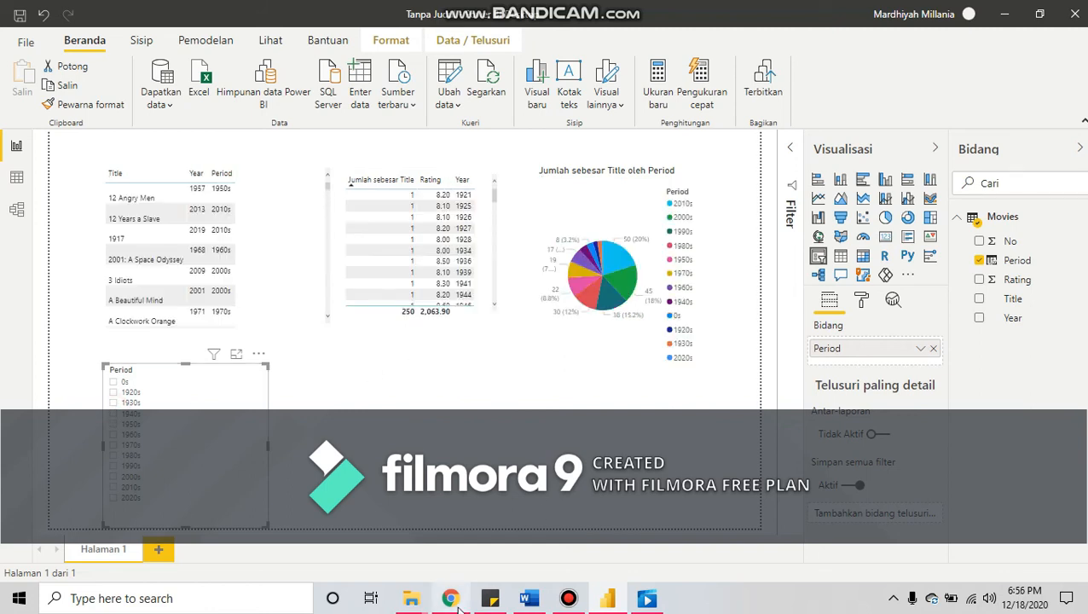
{"action": "left_click", "coordinate": [572, 598]}
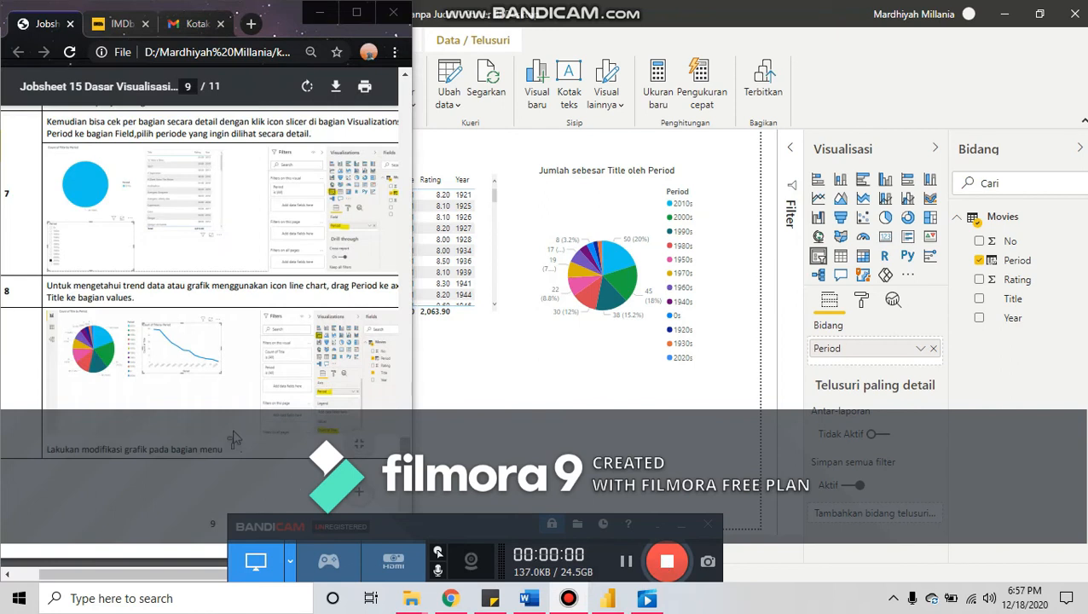
{"action": "left_click", "coordinate": [233, 437]}
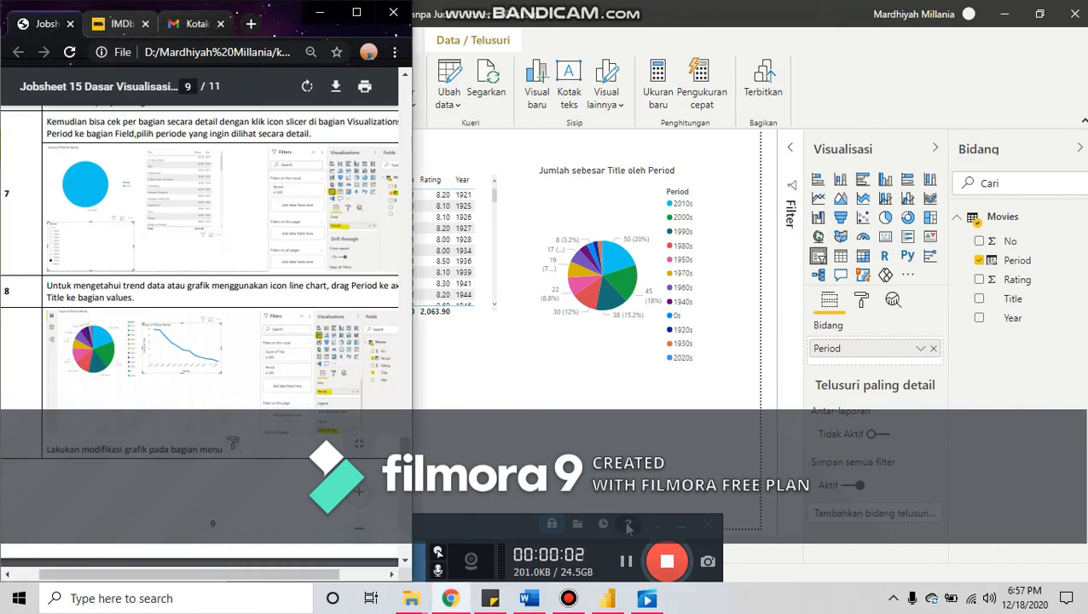
{"action": "left_click", "coordinate": [566, 600]}
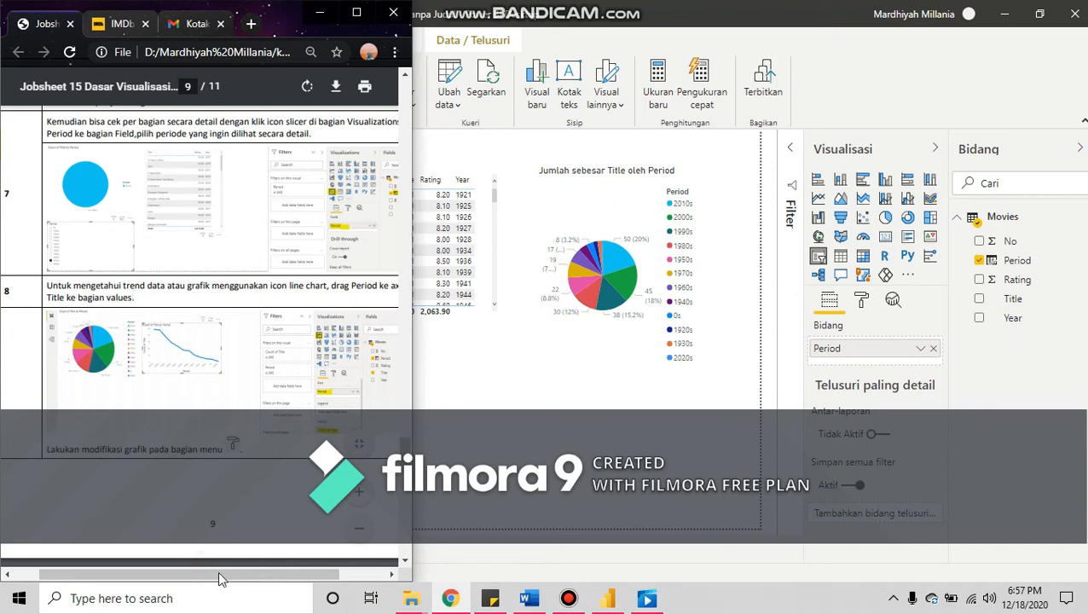
Step: Following step 8 of the jobsheet, insert a line chart on the report page and assign Period to its axis
{"action": "mouse_move", "coordinate": [234, 578]}
{"action": "left_mouse_down"}
{"action": "mouse_move", "coordinate": [284, 580]}
{"action": "mouse_move", "coordinate": [256, 582]}
{"action": "left_mouse_up"}
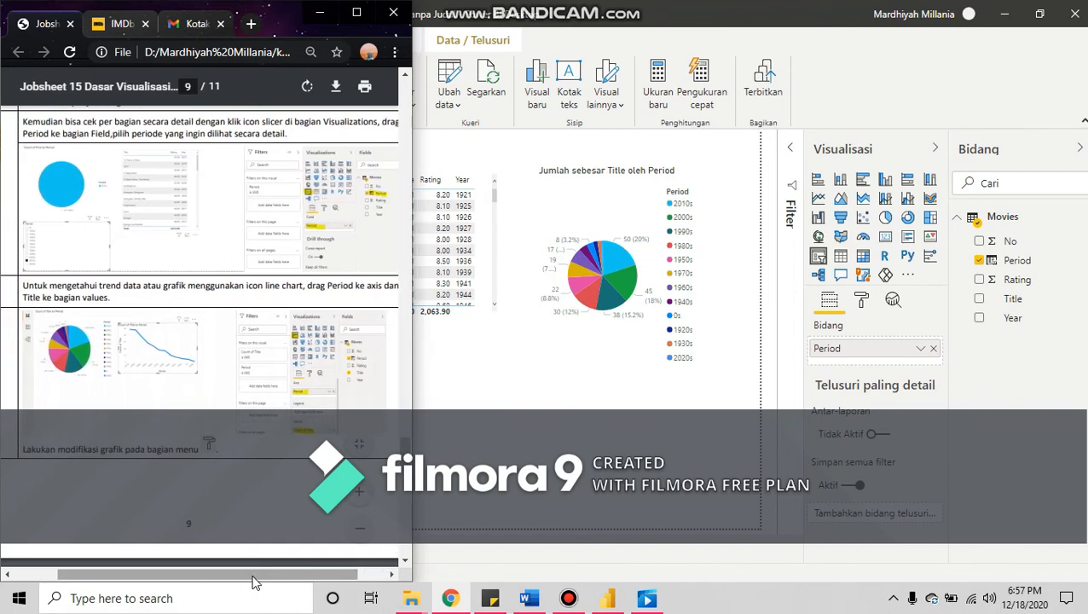
{"action": "left_click", "coordinate": [501, 418]}
{"action": "left_click", "coordinate": [501, 418]}
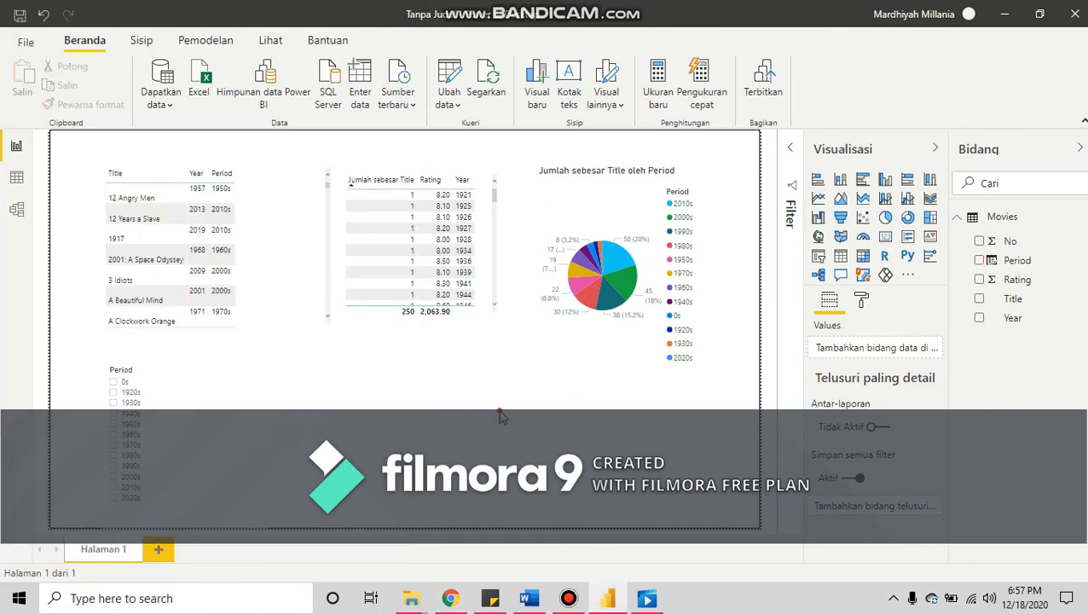
{"action": "left_click", "coordinate": [818, 201]}
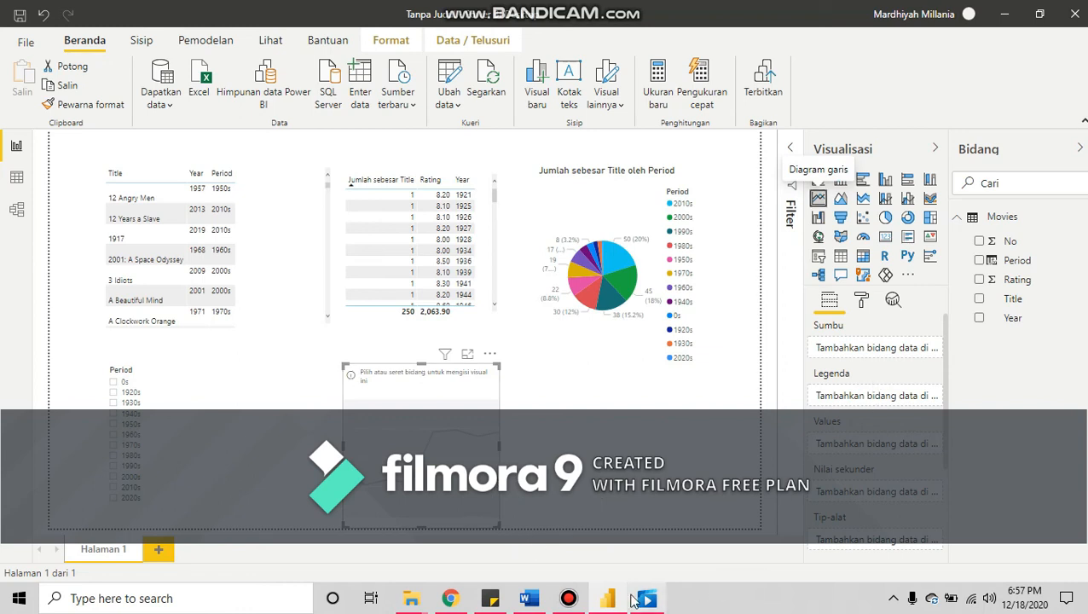
{"action": "left_click", "coordinate": [445, 597]}
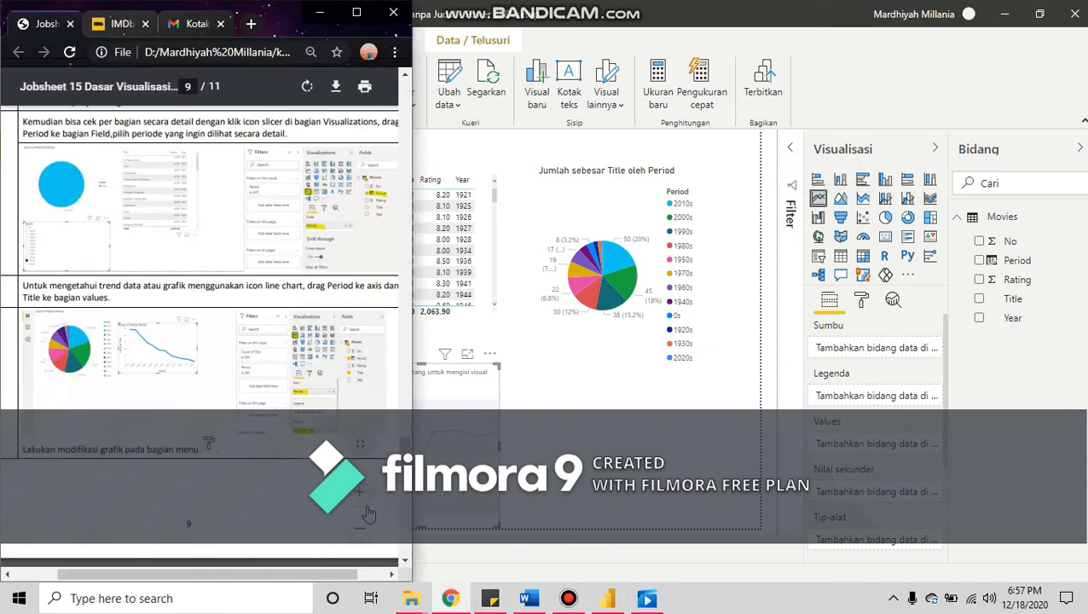
{"action": "mouse_move", "coordinate": [567, 597]}
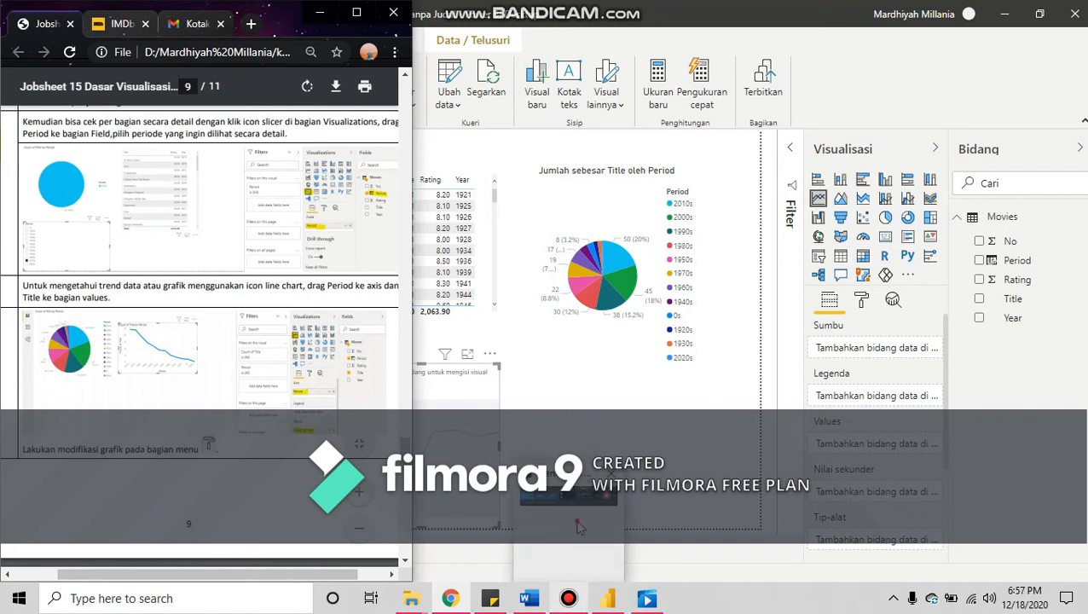
{"action": "left_click", "coordinate": [578, 527]}
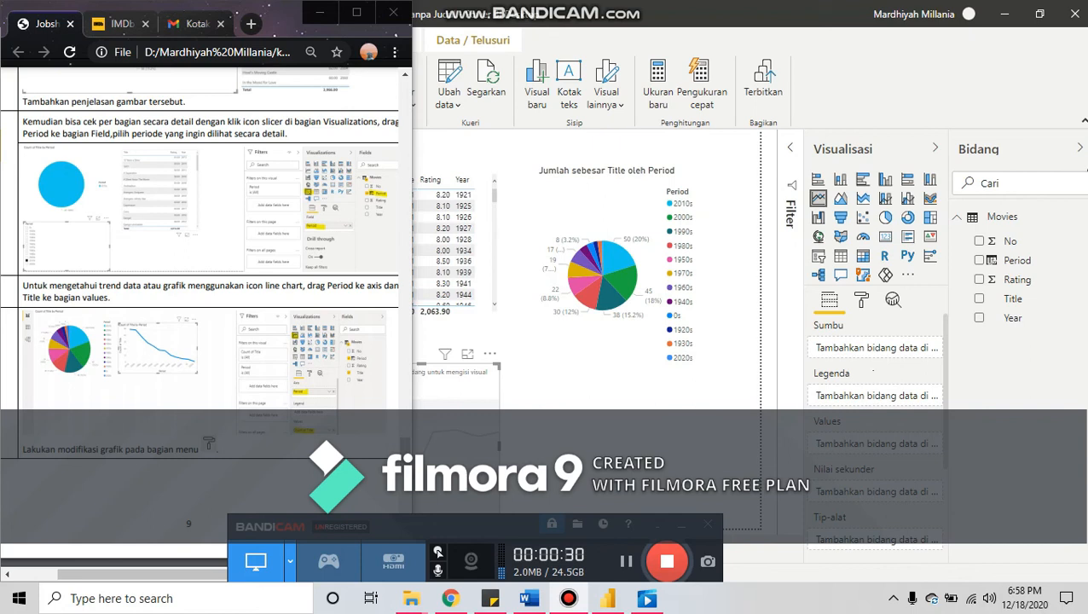
{"action": "left_click_drag", "start_coordinate": [1017, 267], "coordinate": [863, 351]}
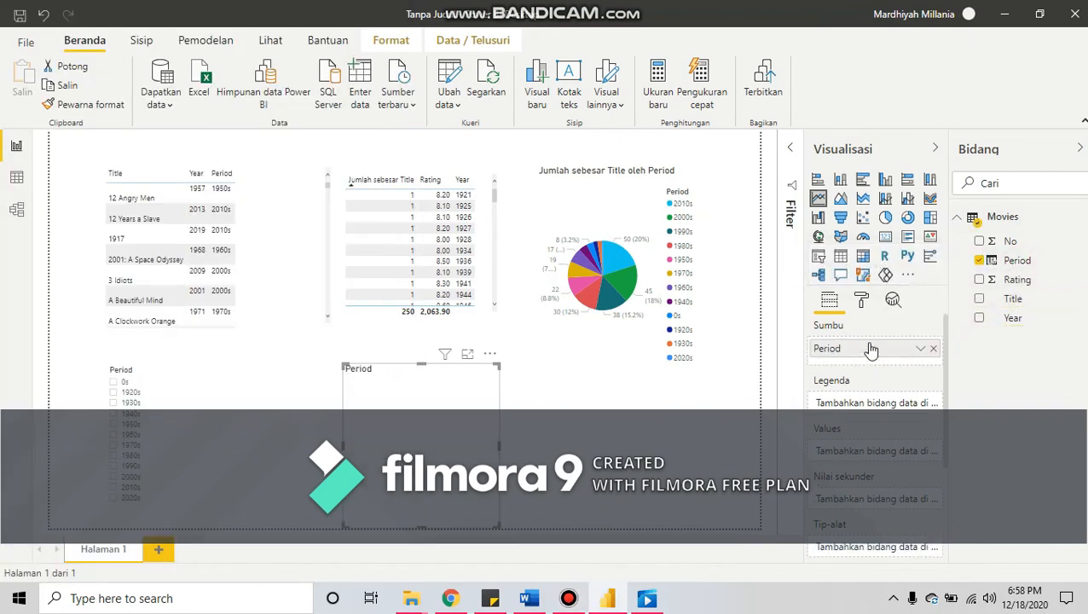
Step: Add Title to the line chart's values, then enlarge the chart slightly and place it just below the rating table
{"action": "left_click", "coordinate": [453, 599]}
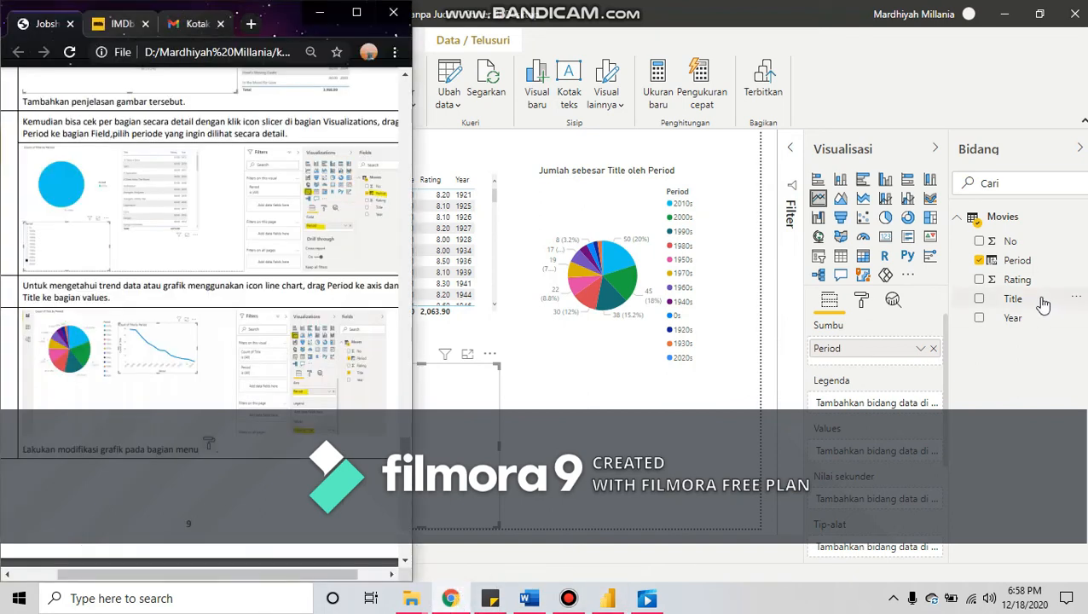
{"action": "left_click_drag", "start_coordinate": [1040, 303], "coordinate": [890, 452]}
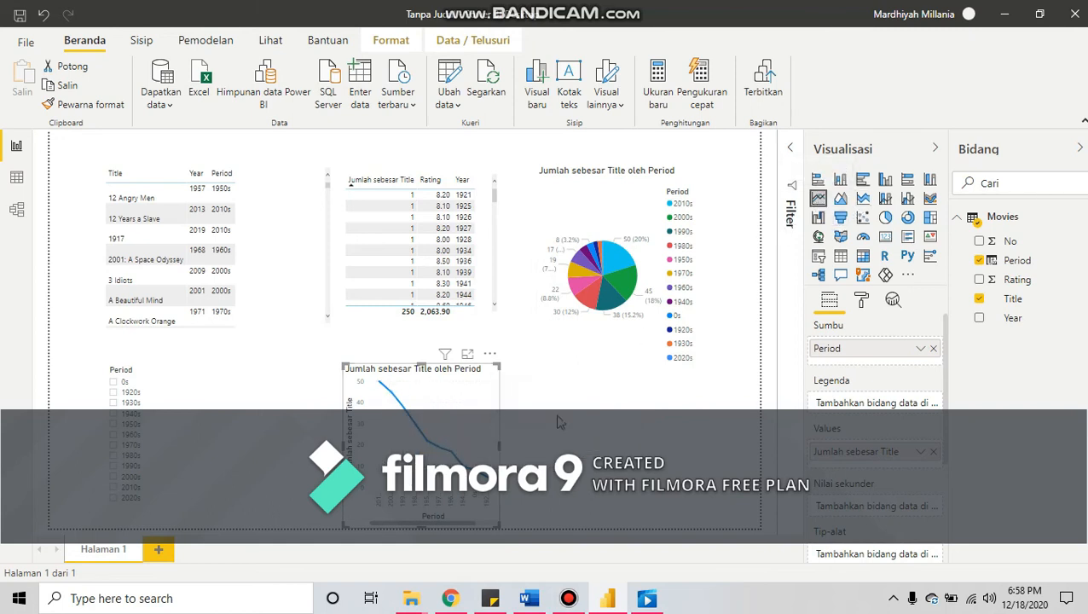
{"action": "left_click_drag", "start_coordinate": [500, 526], "coordinate": [518, 545]}
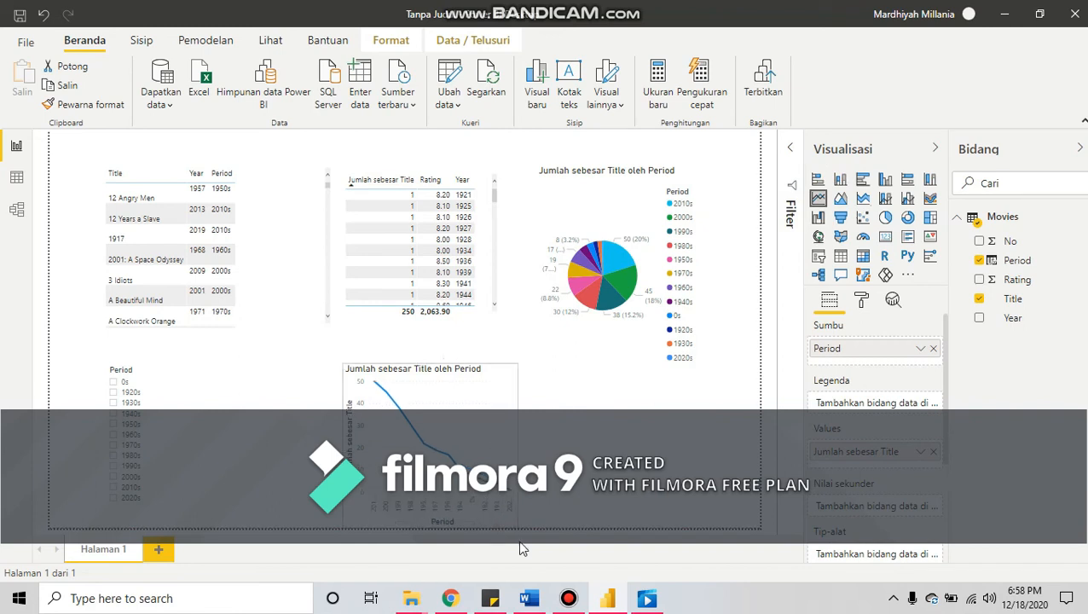
{"action": "left_click_drag", "start_coordinate": [486, 456], "coordinate": [468, 432]}
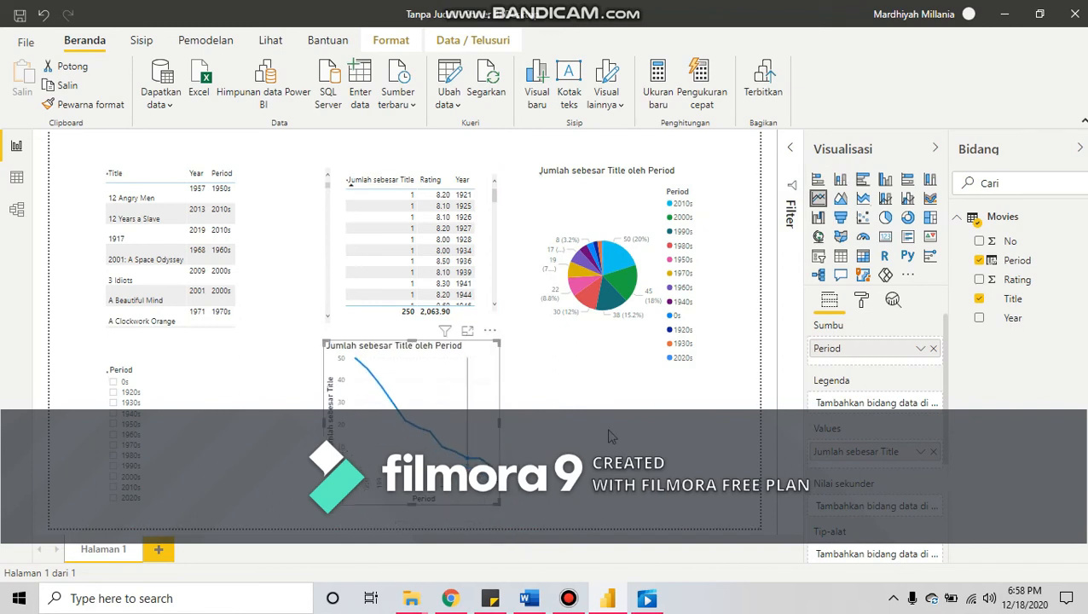
Step: Check the jobsheet's chart formatting instruction and set the line chart's X-axis colour to a pink theme shade
{"action": "left_click", "coordinate": [450, 598]}
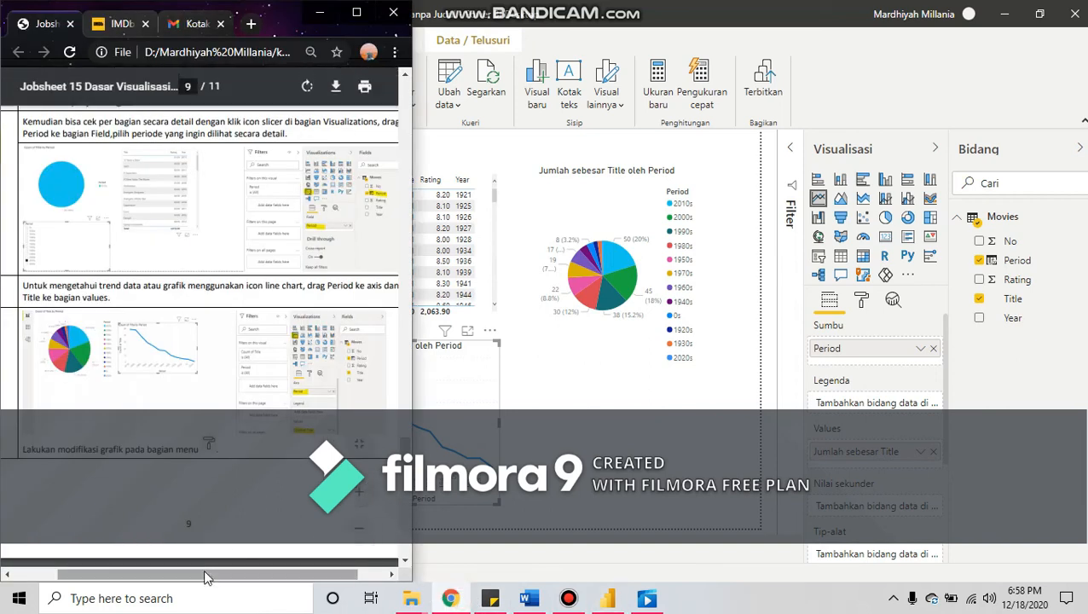
{"action": "left_click_drag", "start_coordinate": [205, 577], "coordinate": [158, 587]}
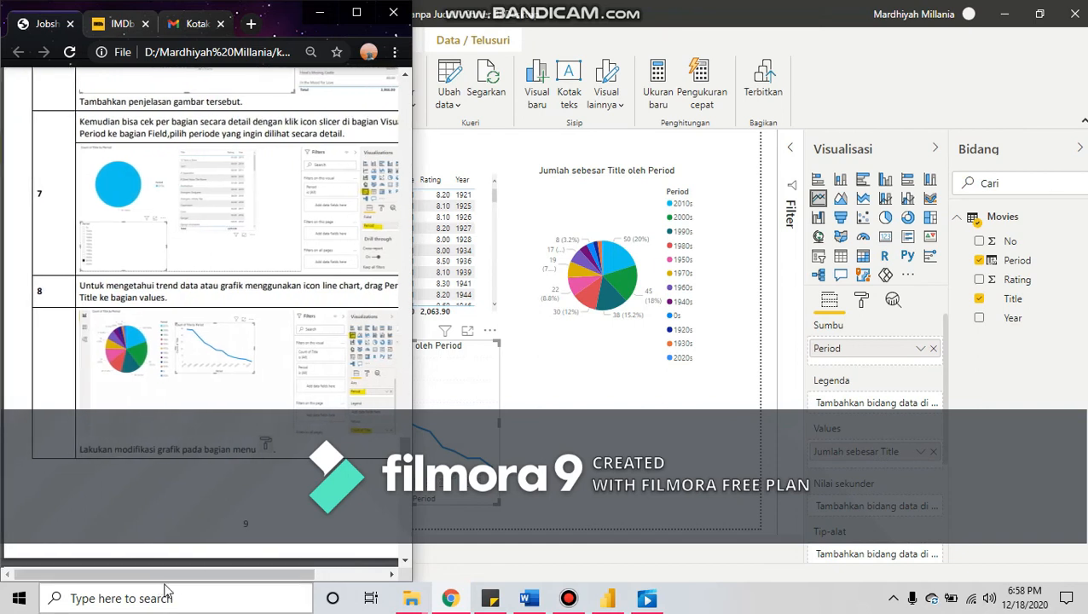
{"action": "scroll", "coordinate": [272, 522], "scroll_direction": "down", "scroll_amount": 3}
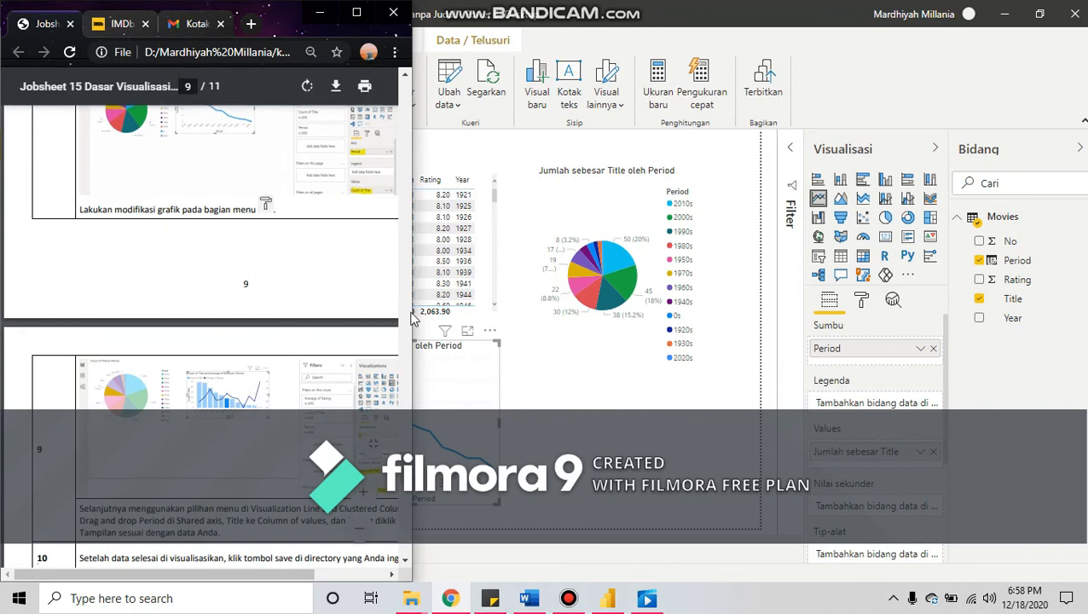
{"action": "left_click", "coordinate": [861, 303]}
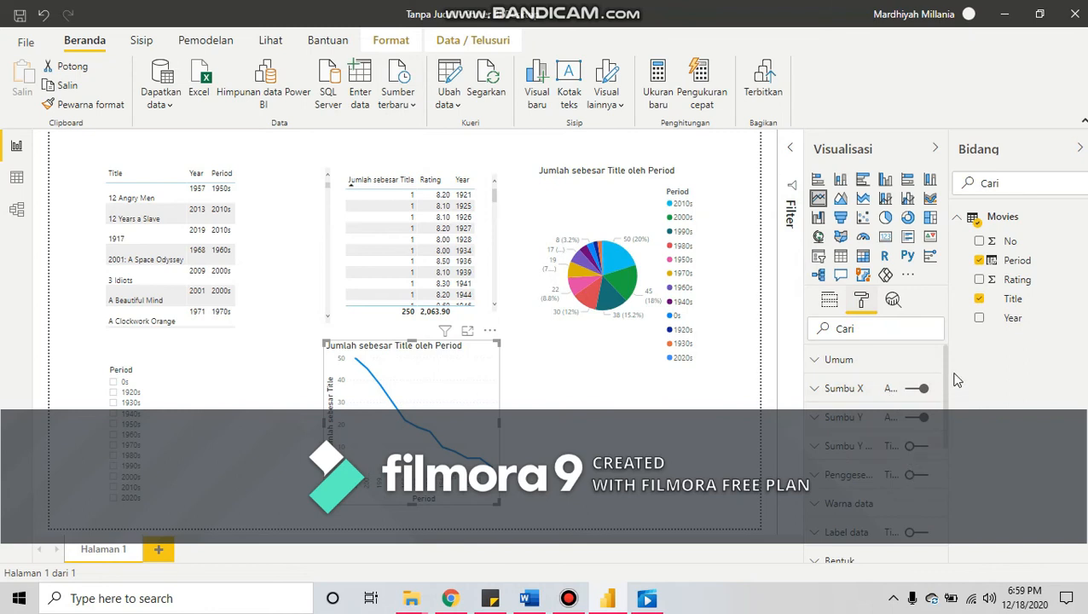
{"action": "left_click", "coordinate": [814, 389]}
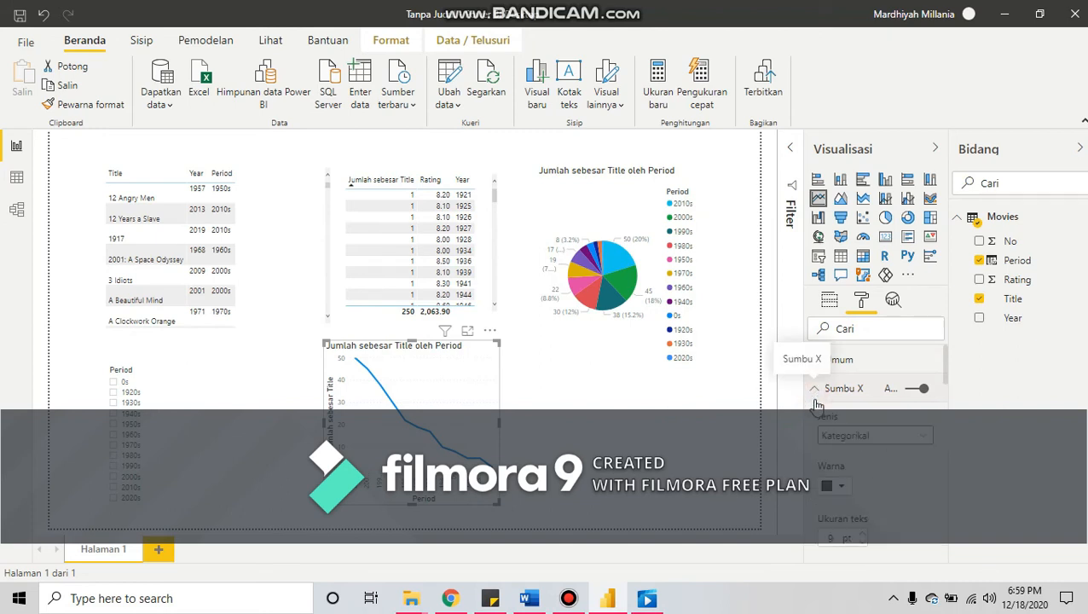
{"action": "left_click", "coordinate": [842, 488]}
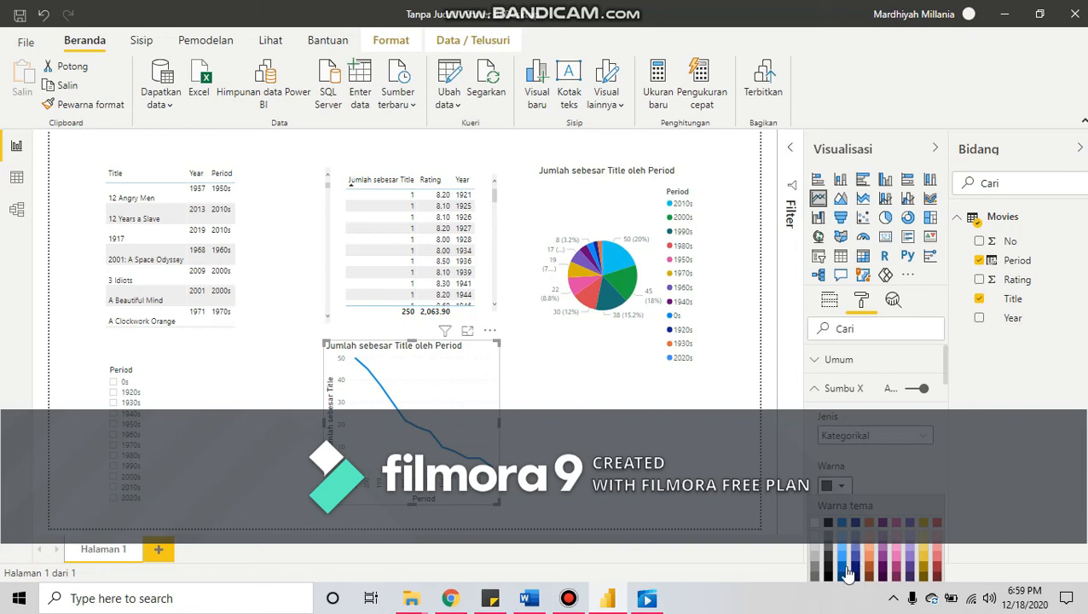
{"action": "left_click", "coordinate": [897, 558]}
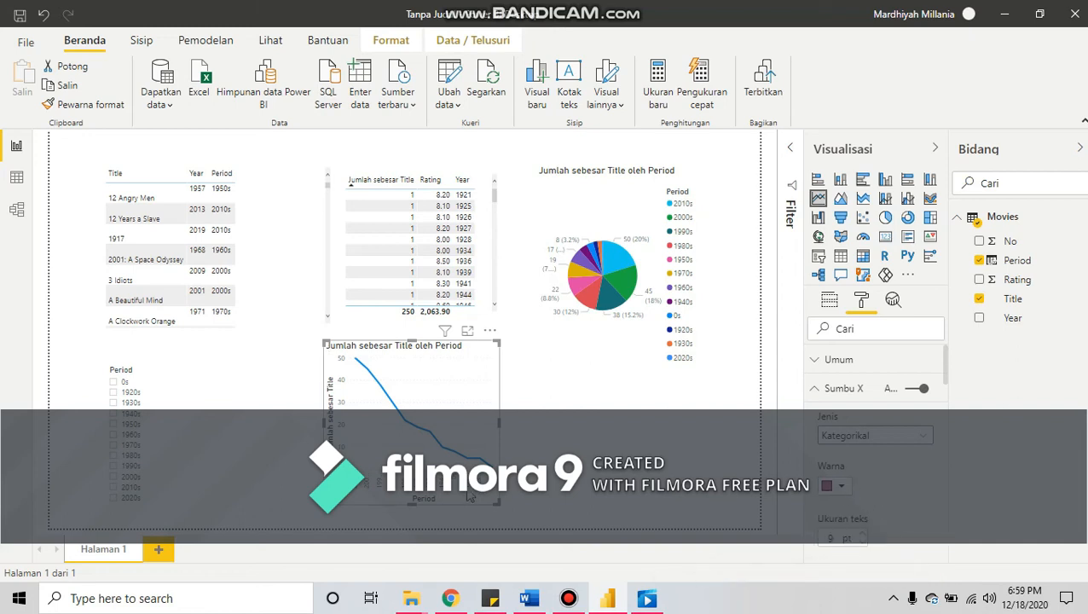
Step: Set the line chart's X-axis colour to the black theme colour
{"action": "left_click", "coordinate": [840, 488]}
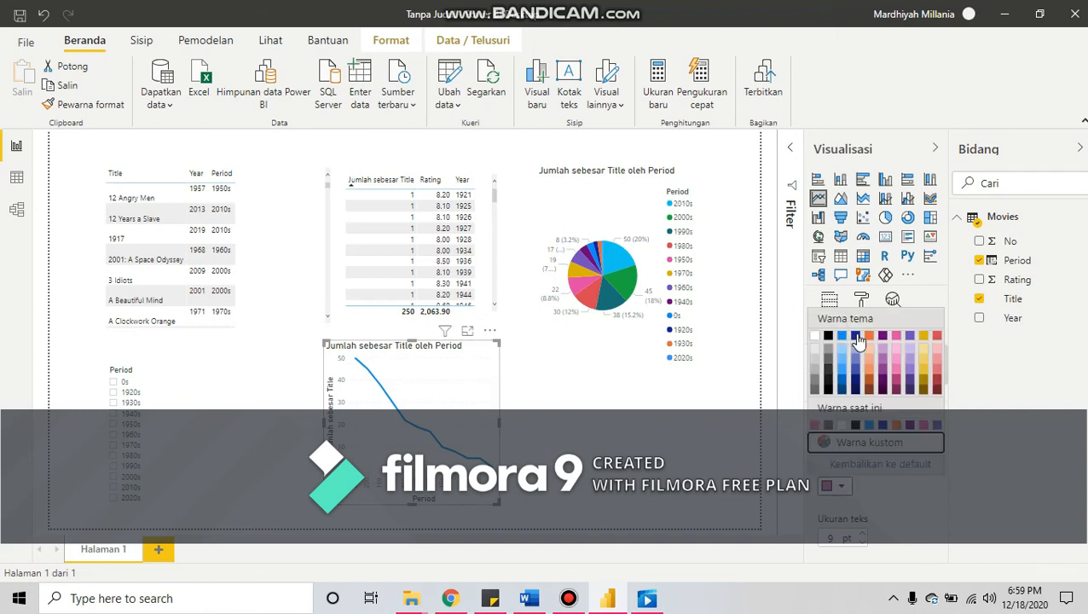
{"action": "left_click", "coordinate": [829, 337]}
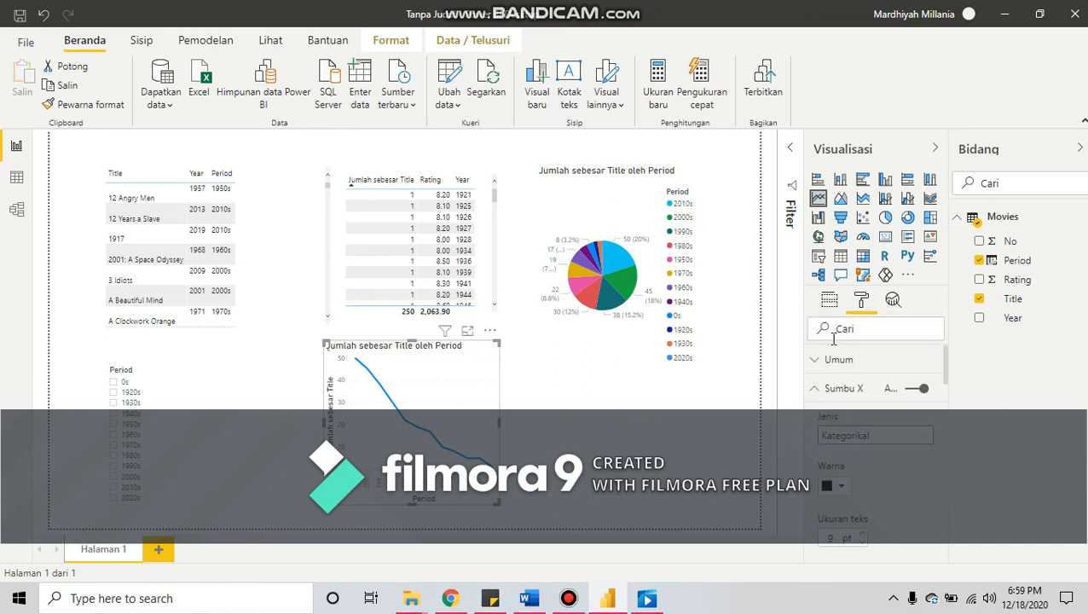
Step: Look through the line chart's remaining X-axis formatting options and its general size and position settings
{"action": "scroll", "coordinate": [831, 410], "scroll_direction": "down", "scroll_amount": 3}
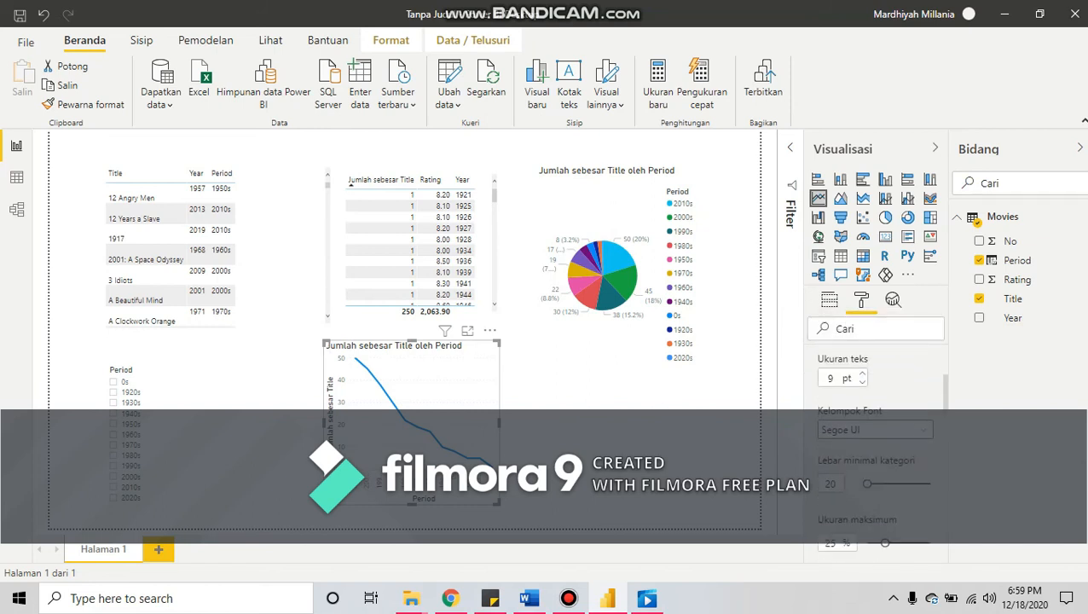
{"action": "scroll", "coordinate": [848, 396], "scroll_direction": "down", "scroll_amount": 3}
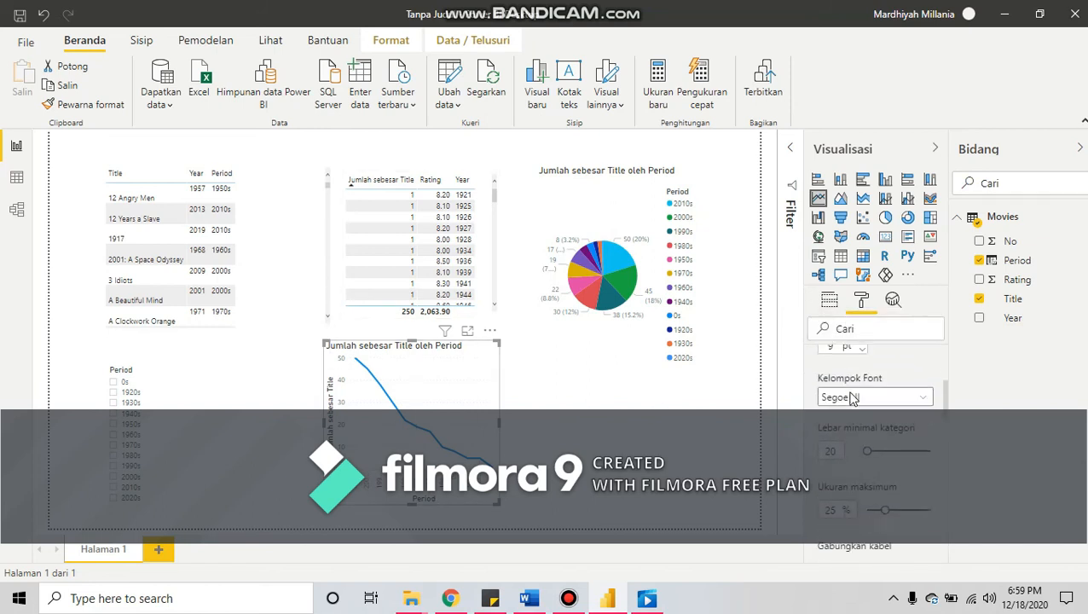
{"action": "scroll", "coordinate": [852, 397], "scroll_direction": "down", "scroll_amount": 3}
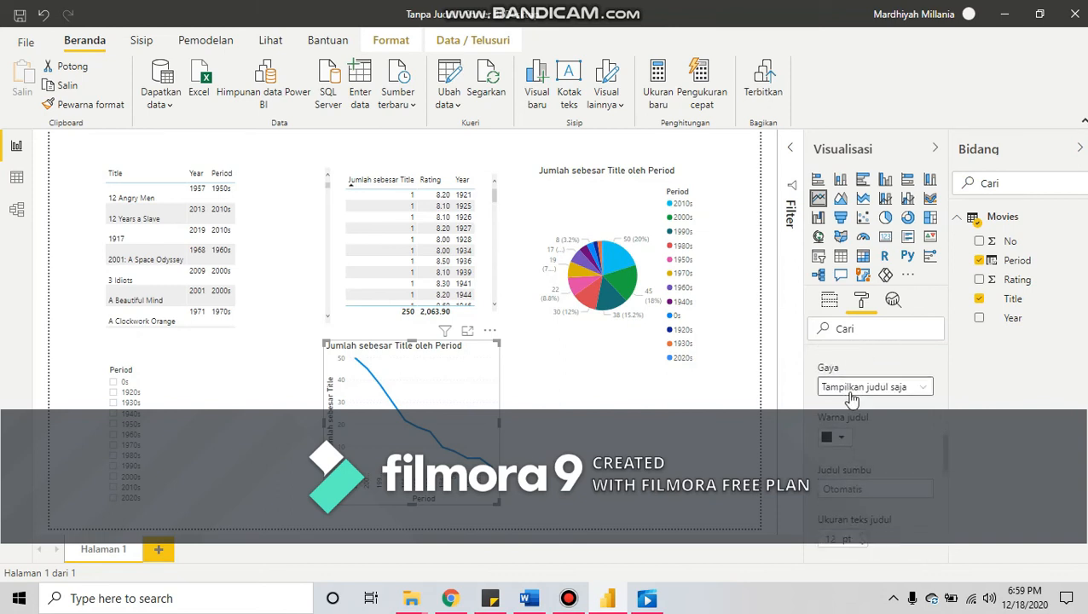
{"action": "scroll", "coordinate": [850, 398], "scroll_direction": "down", "scroll_amount": 2}
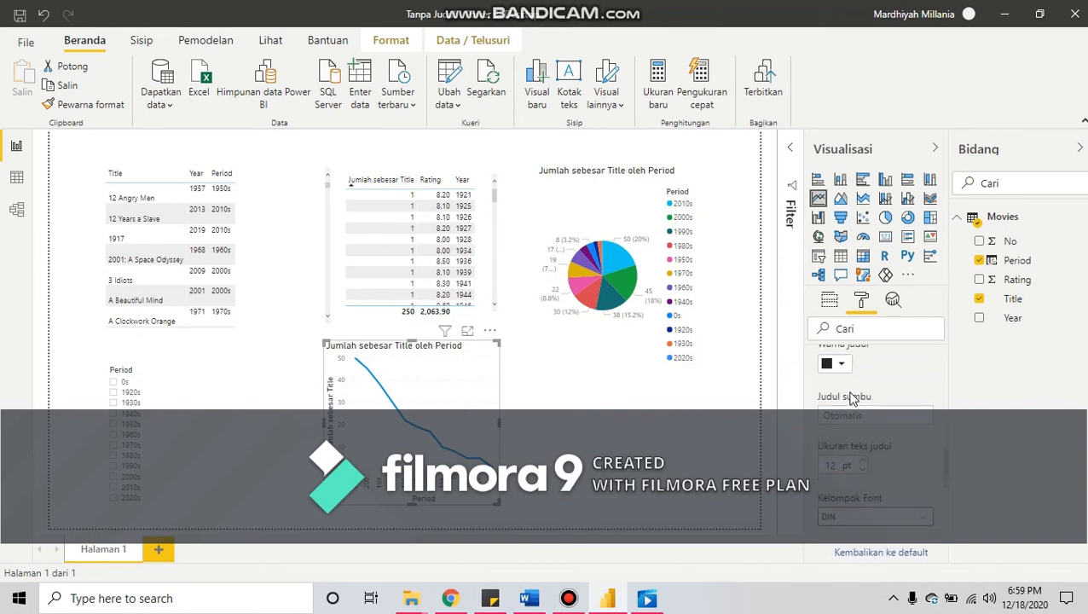
{"action": "scroll", "coordinate": [871, 499], "scroll_direction": "down", "scroll_amount": 3}
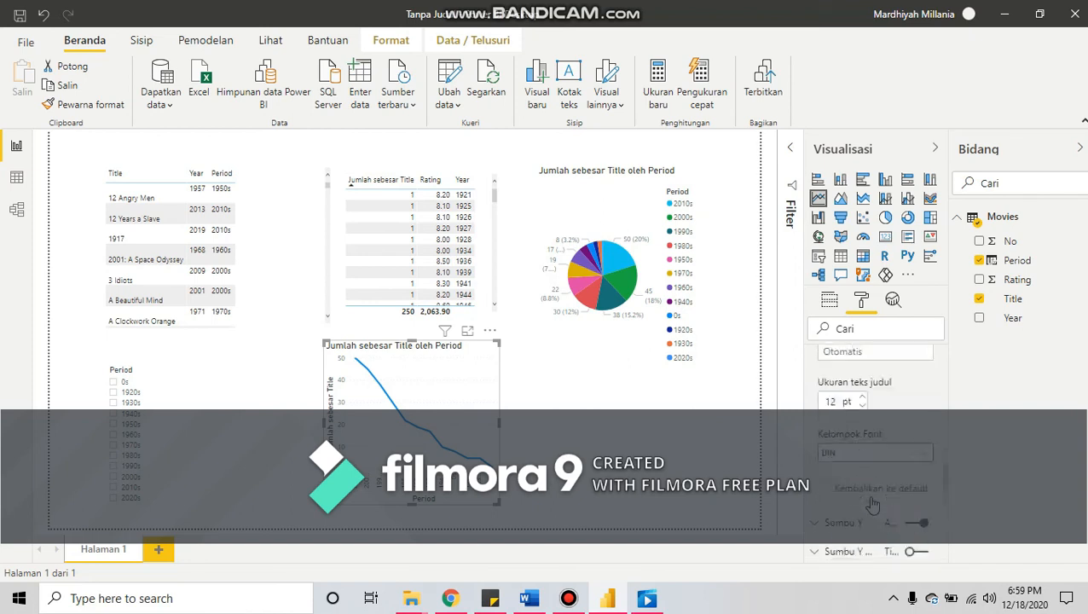
{"action": "scroll", "coordinate": [873, 503], "scroll_direction": "up", "scroll_amount": 8}
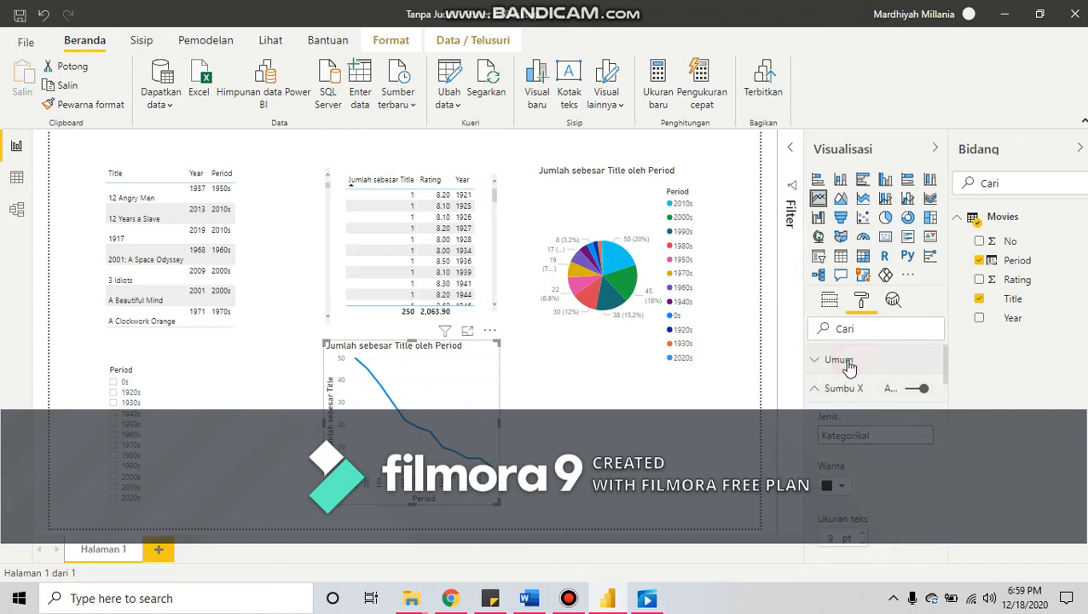
{"action": "left_click", "coordinate": [844, 360]}
{"action": "scroll", "coordinate": [842, 450], "scroll_direction": "down", "scroll_amount": 6}
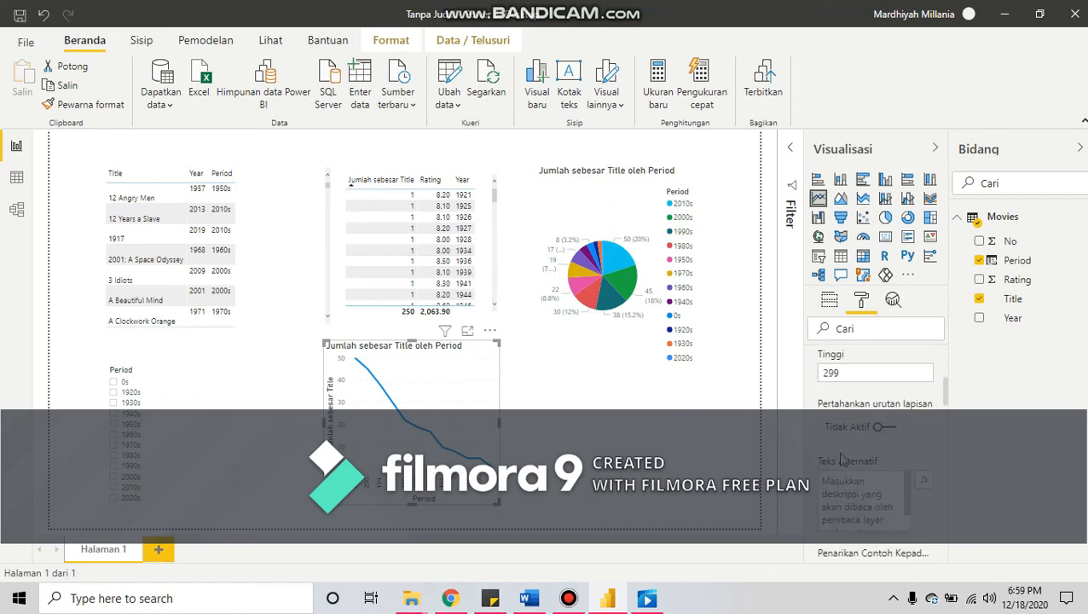
{"action": "scroll", "coordinate": [842, 460], "scroll_direction": "down", "scroll_amount": 3}
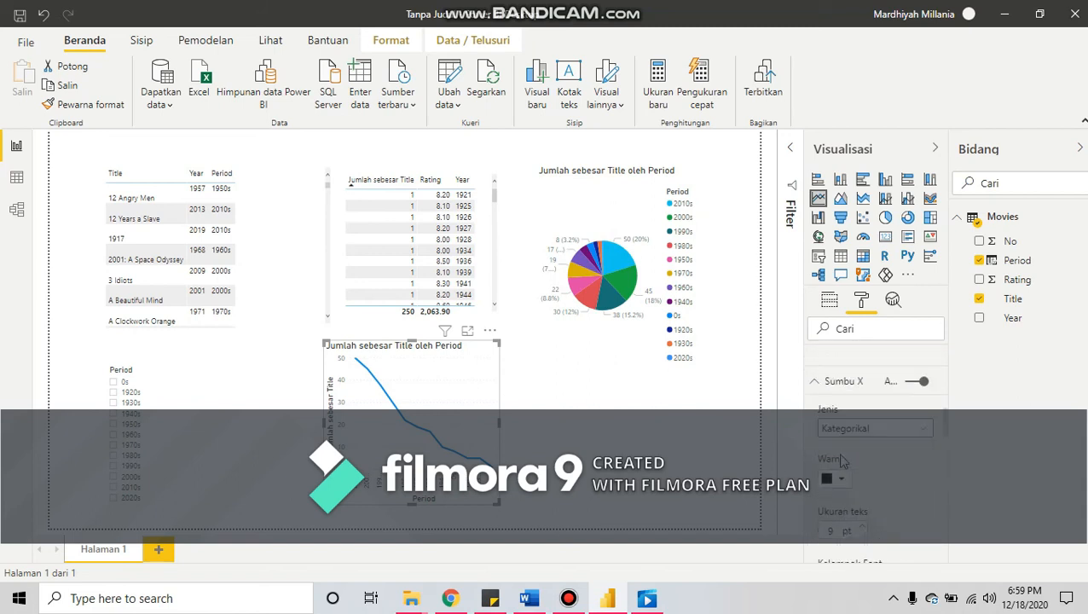
{"action": "scroll", "coordinate": [846, 364], "scroll_direction": "up", "scroll_amount": 9}
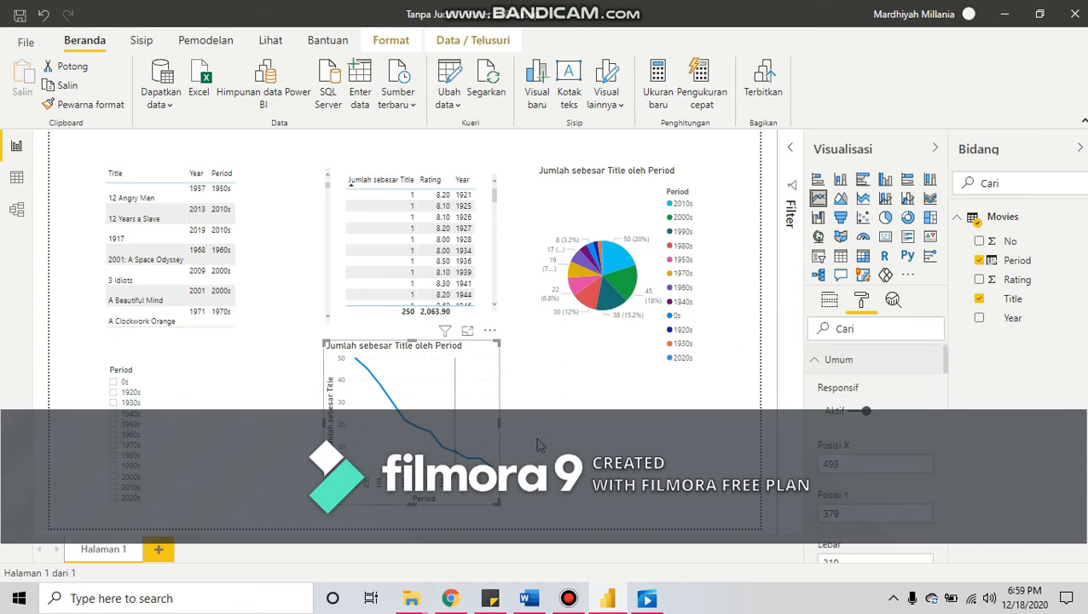
Step: Switch to the jobsheet in Chrome and read step 9 on the Line and Clustered Column chart and its field assignments
{"action": "left_click", "coordinate": [569, 599]}
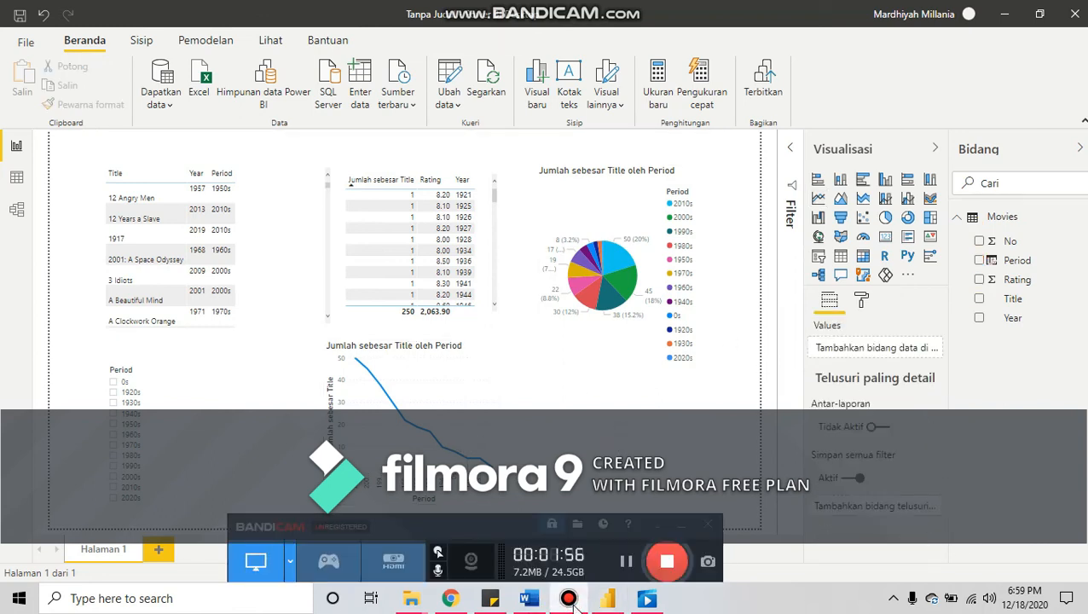
{"action": "left_click", "coordinate": [450, 598]}
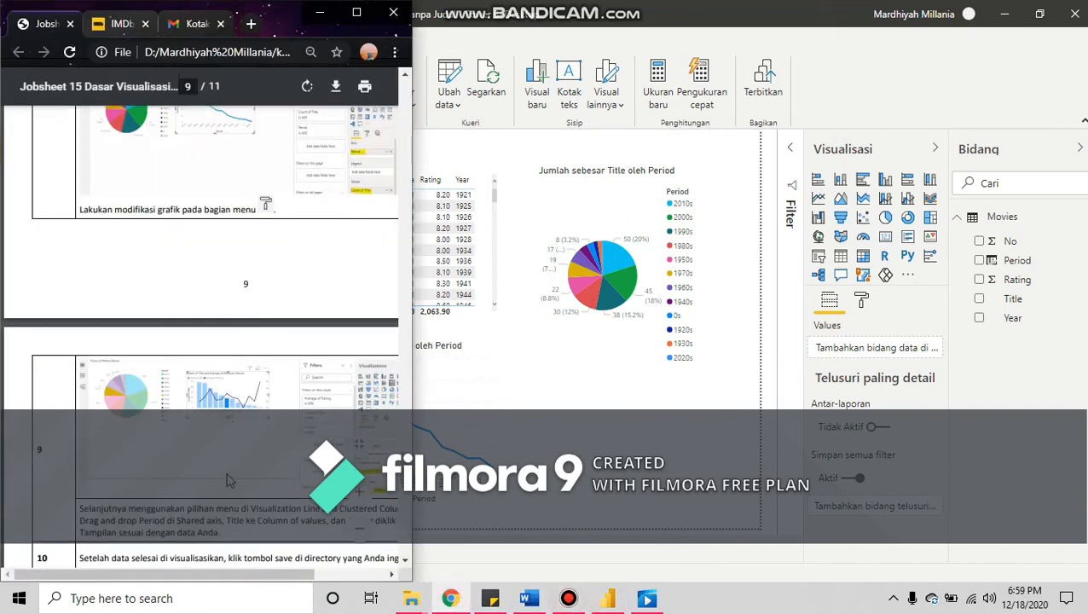
{"action": "scroll", "coordinate": [228, 479], "scroll_direction": "down", "scroll_amount": 2}
{"action": "scroll", "coordinate": [227, 495], "scroll_direction": "up", "scroll_amount": 4}
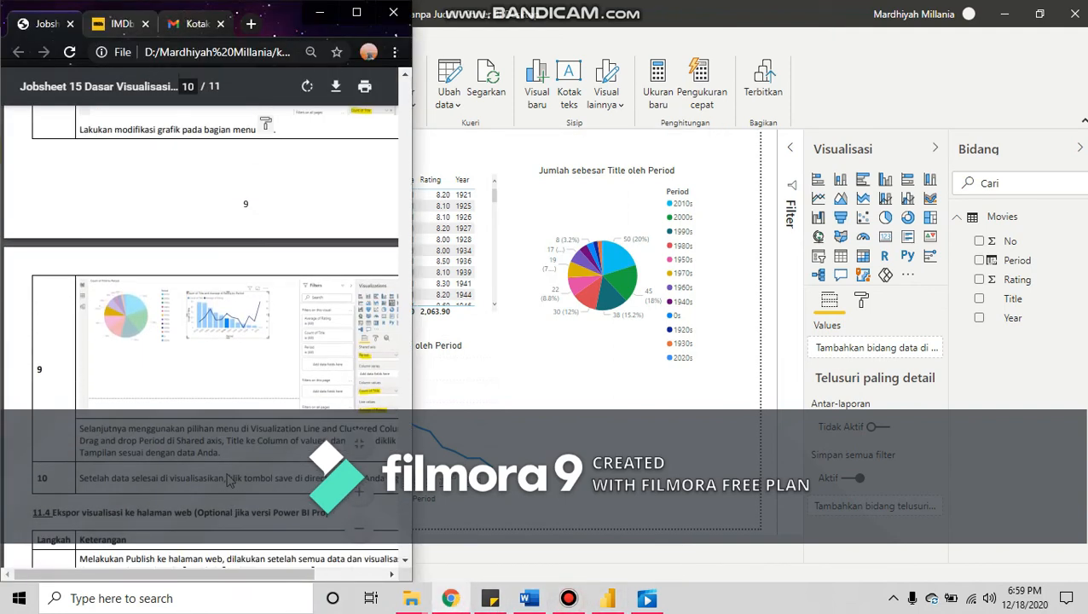
{"action": "left_click_drag", "start_coordinate": [206, 576], "coordinate": [255, 591]}
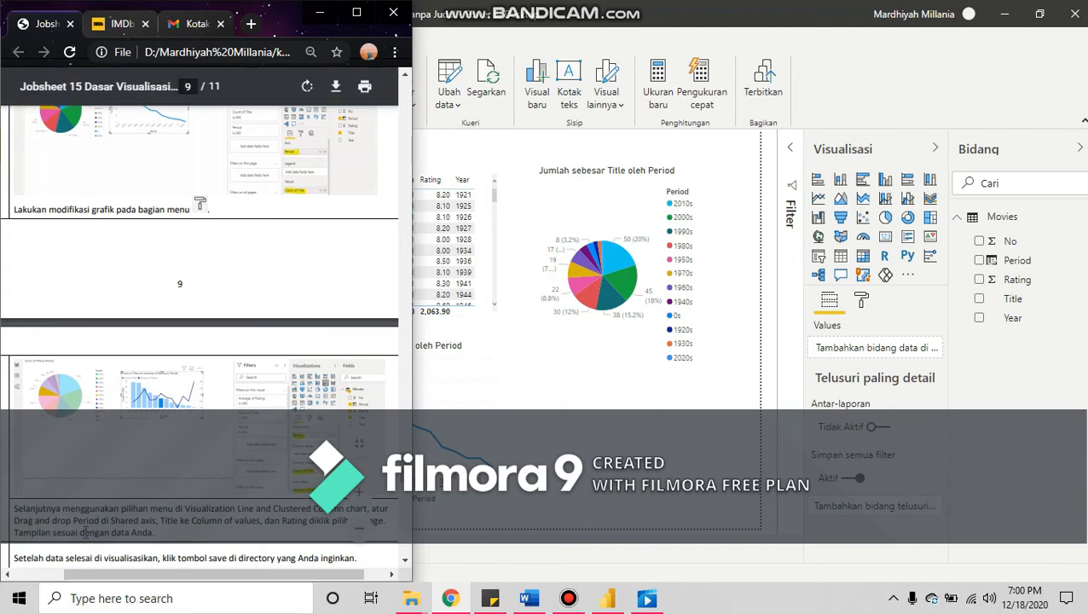
{"action": "left_click", "coordinate": [529, 598]}
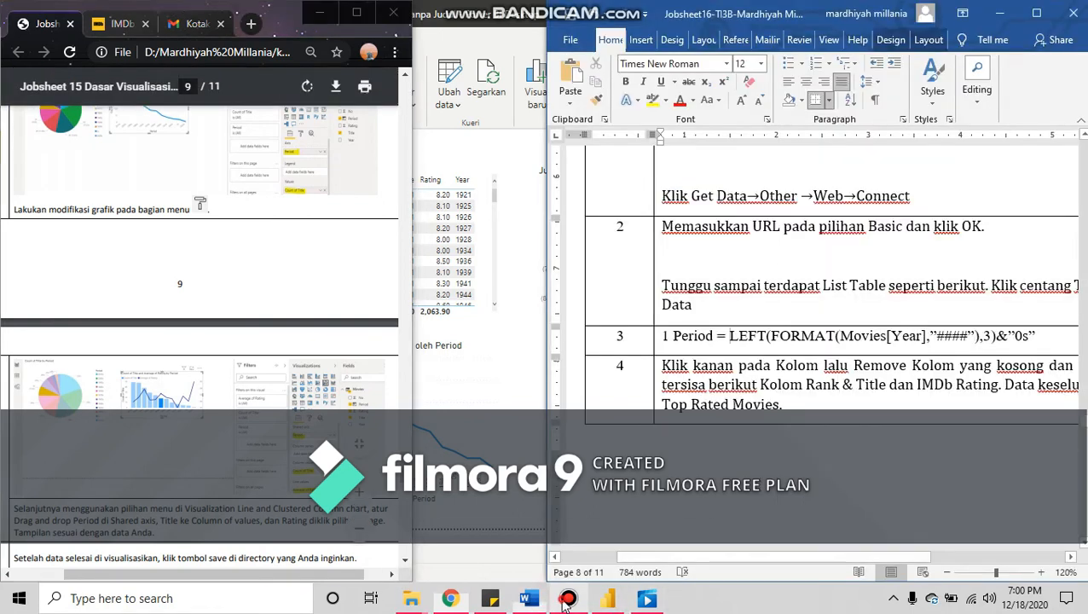
{"action": "mouse_move", "coordinate": [571, 582]}
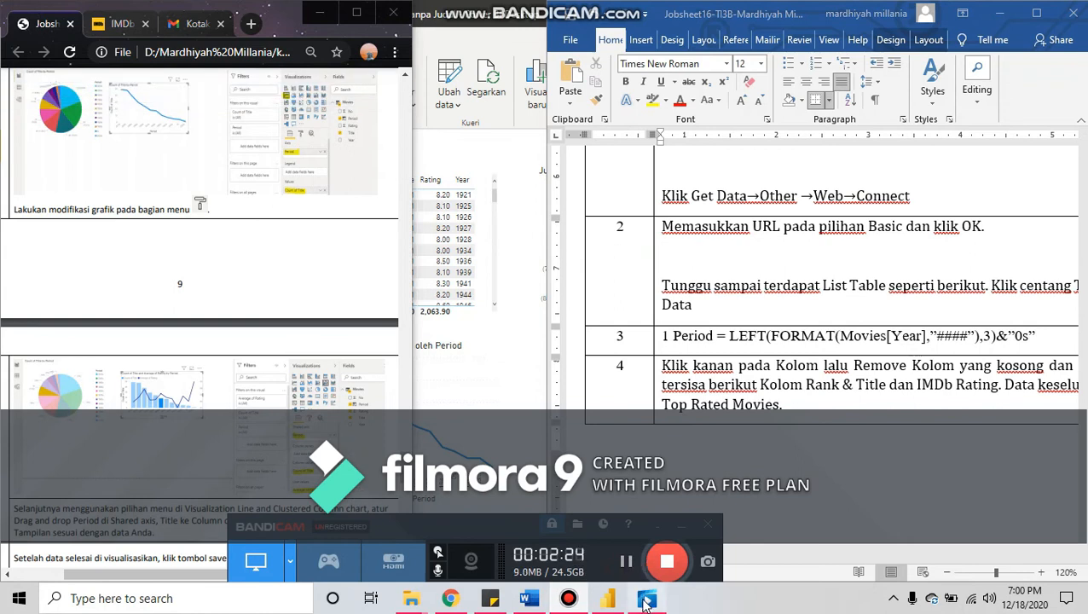
{"action": "left_click", "coordinate": [525, 601]}
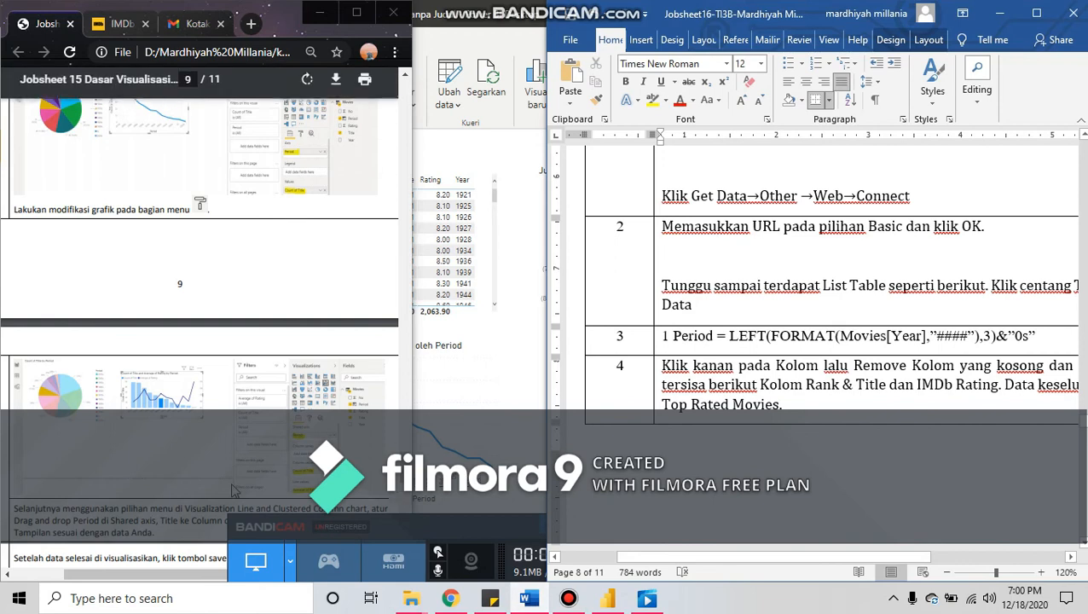
{"action": "left_click", "coordinate": [486, 588]}
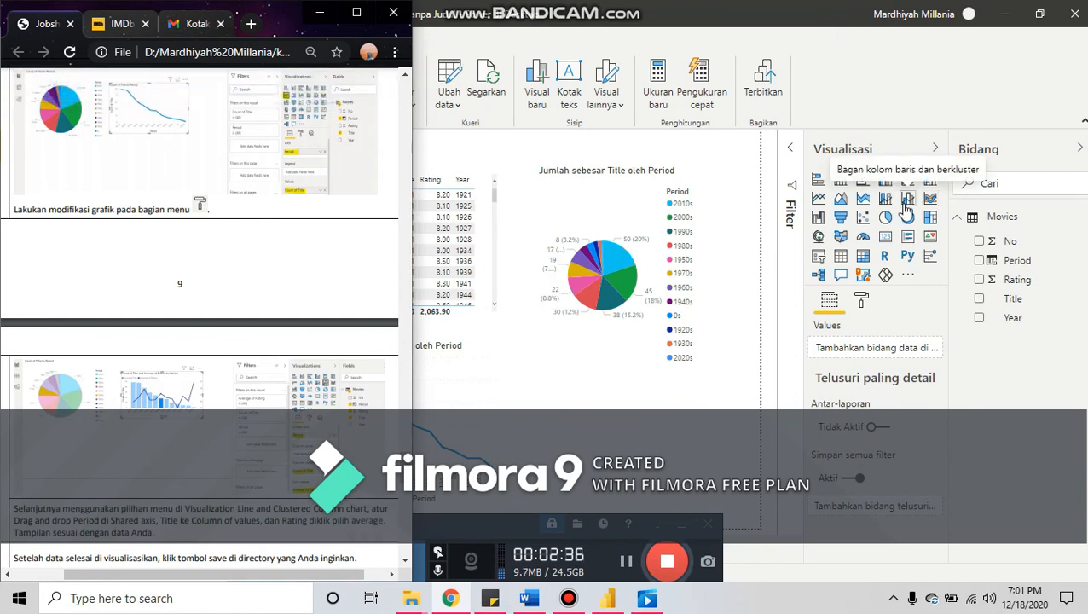
Step: Back in Power BI, insert a line and clustered column chart in the empty area below the pie chart and enlarge it slightly
{"action": "left_click", "coordinate": [641, 414]}
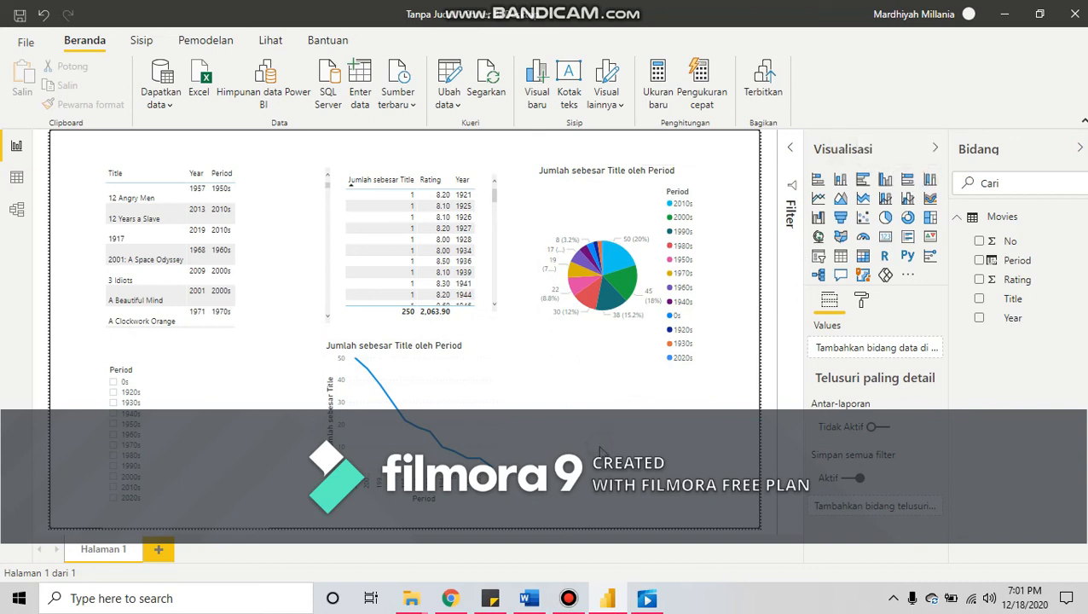
{"action": "left_click", "coordinate": [908, 200]}
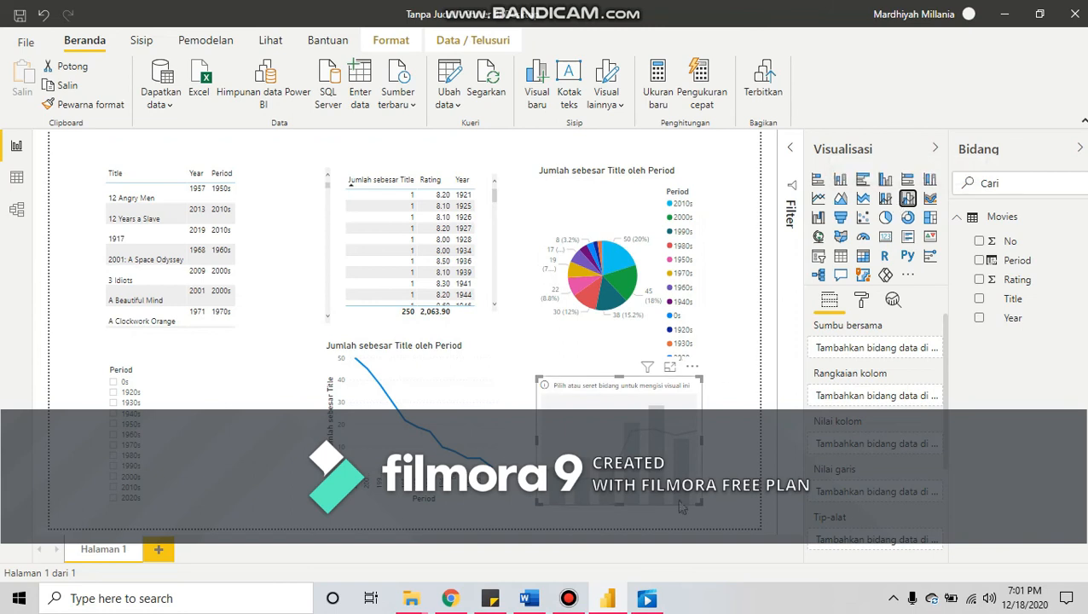
{"action": "left_click_drag", "start_coordinate": [698, 505], "coordinate": [713, 516]}
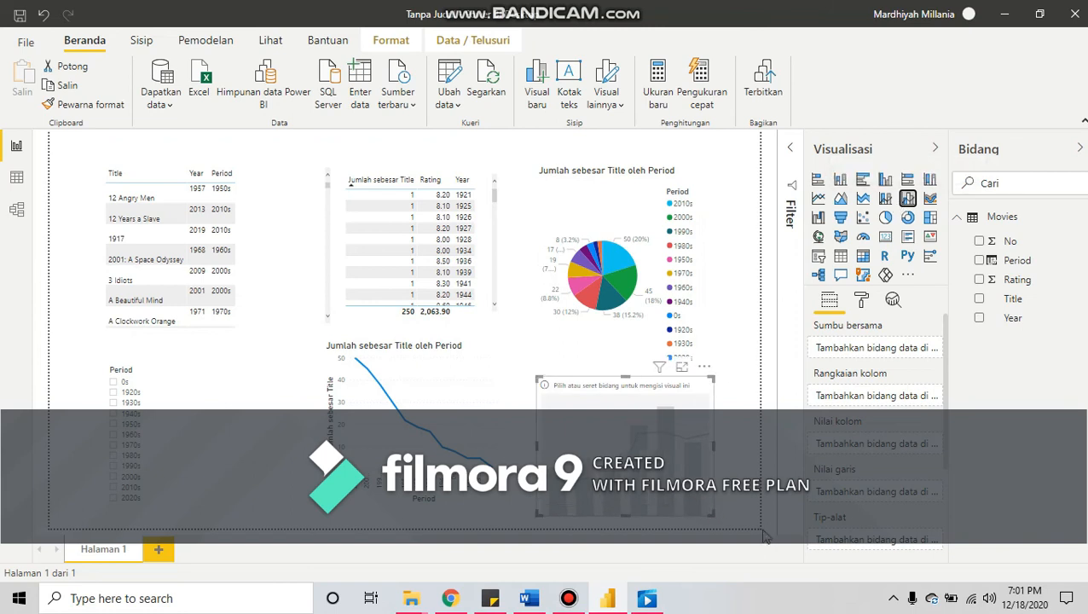
{"action": "left_click", "coordinate": [791, 150]}
{"action": "left_click", "coordinate": [795, 152]}
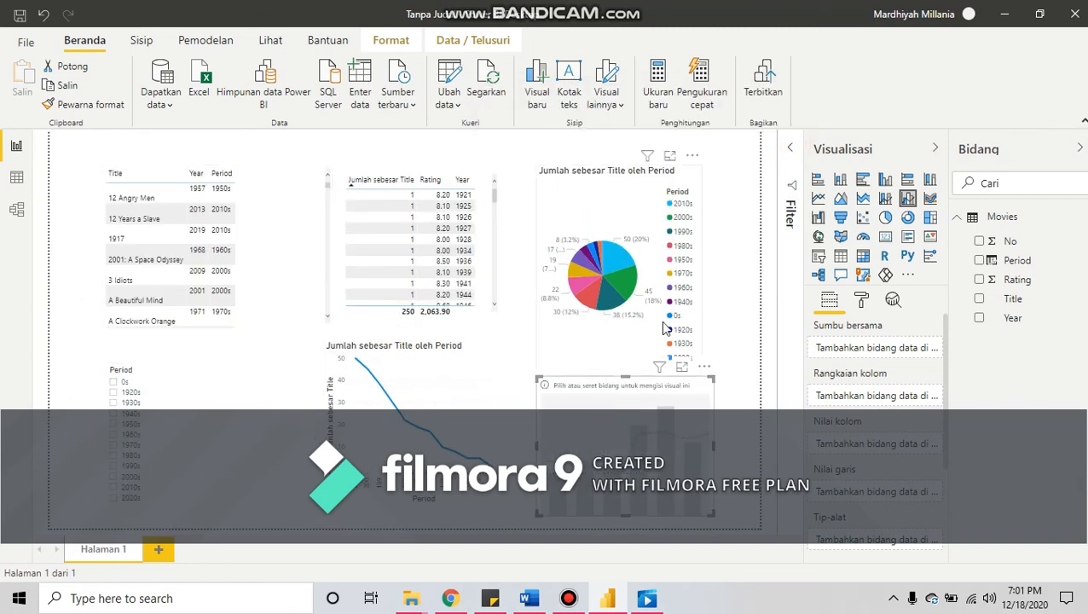
Step: Return to the jobsheet and recheck which fields step 9 assigns to the shared axis, column values and line values
{"action": "left_click", "coordinate": [1001, 16]}
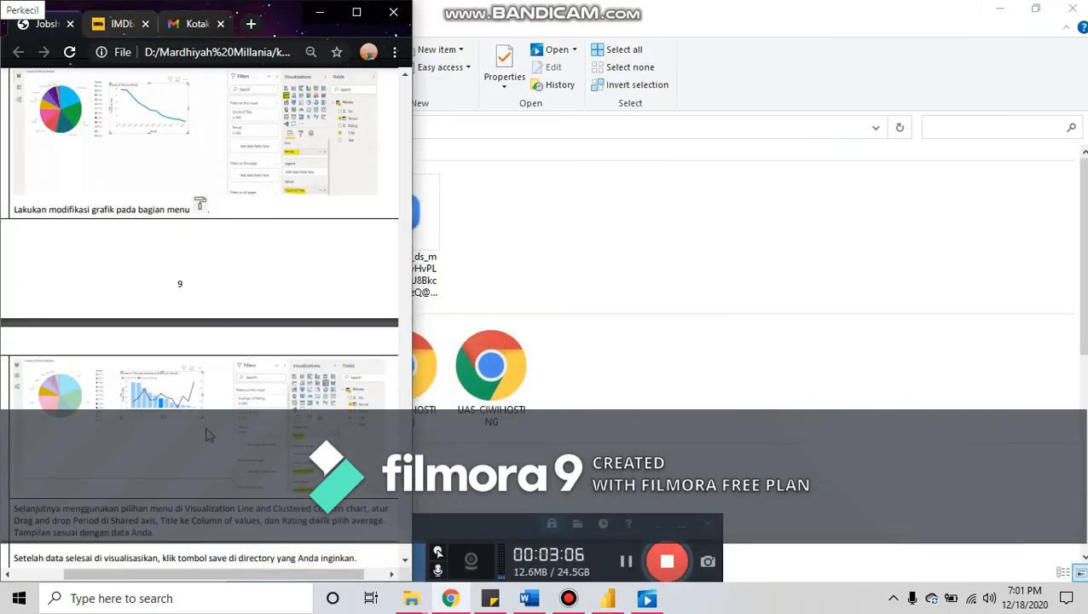
{"action": "scroll", "coordinate": [206, 435], "scroll_direction": "down", "scroll_amount": 1}
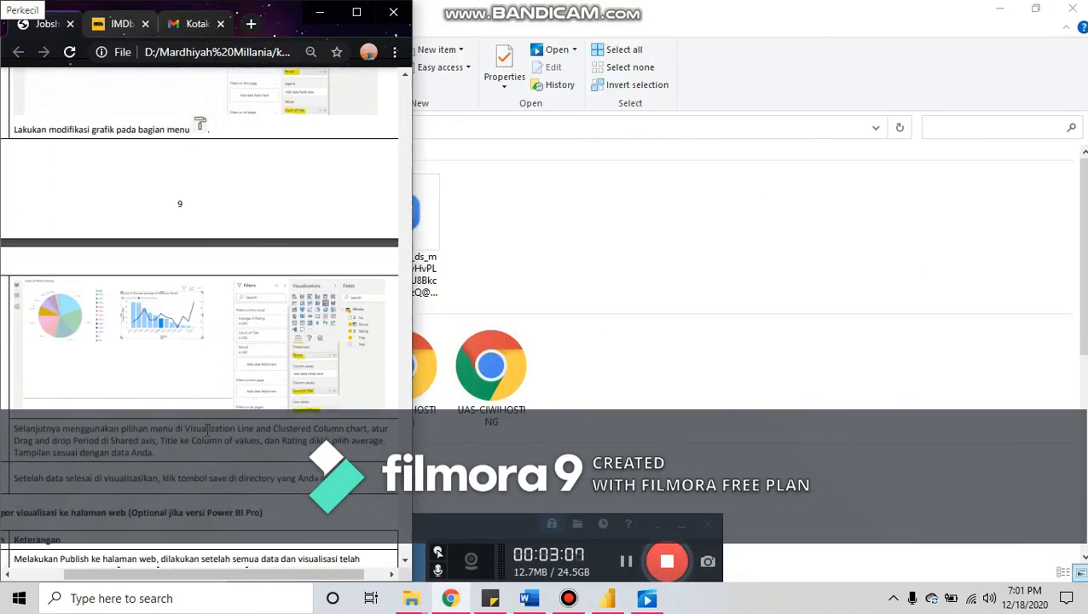
{"action": "left_click", "coordinate": [620, 603]}
{"action": "left_click", "coordinate": [450, 599]}
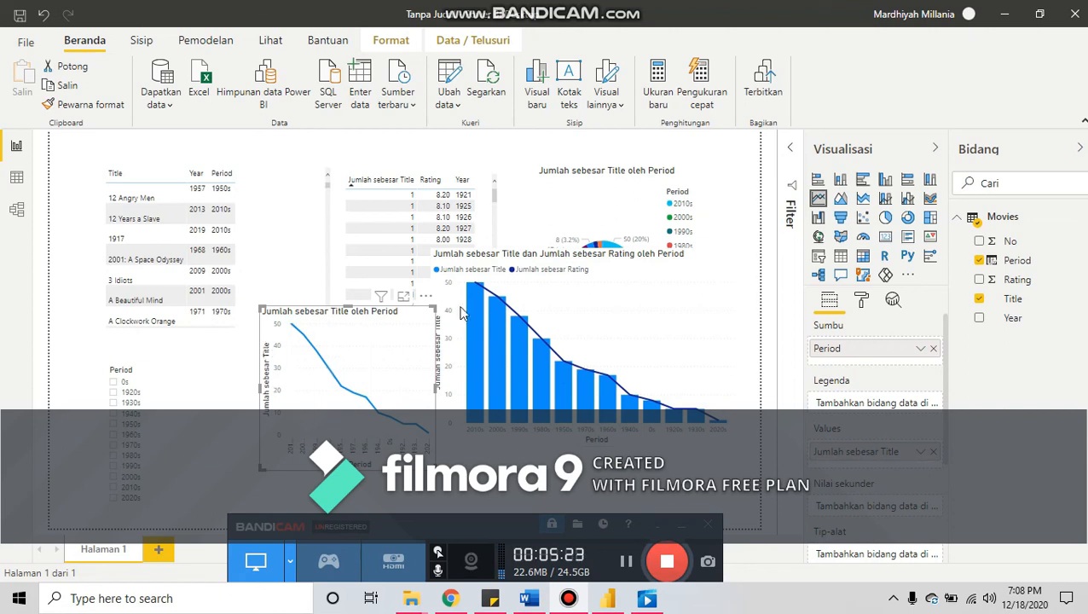
Step: Move and shrink the column-and-line chart to fit below the pie chart, and place the line chart below the rating table
{"action": "left_click", "coordinate": [622, 315]}
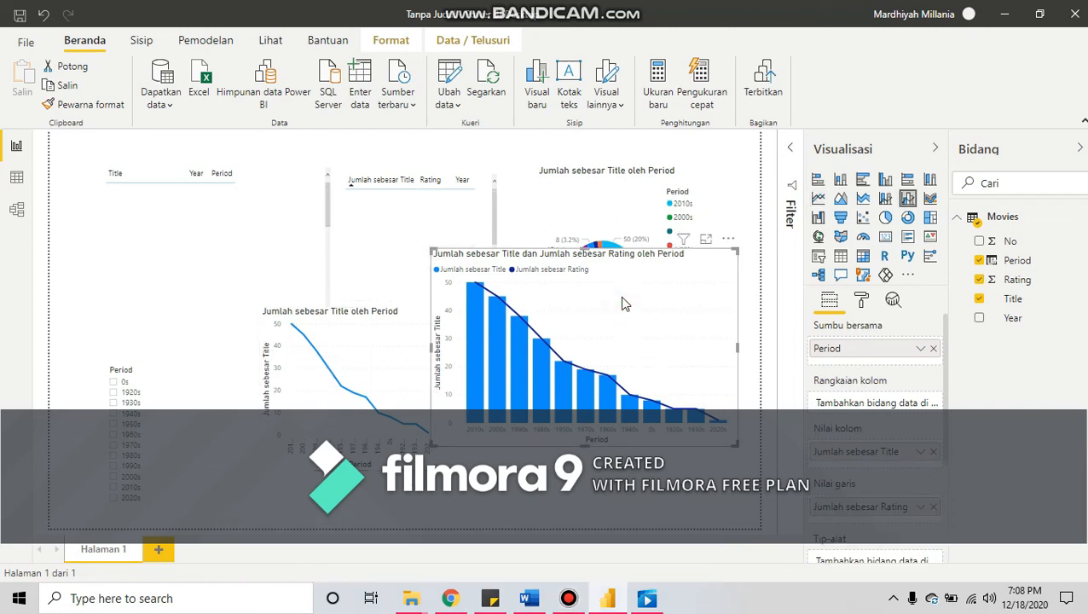
{"action": "left_click_drag", "start_coordinate": [625, 267], "coordinate": [644, 349]}
{"action": "left_click_drag", "start_coordinate": [463, 342], "coordinate": [514, 365]}
{"action": "left_click_drag", "start_coordinate": [389, 369], "coordinate": [449, 419]}
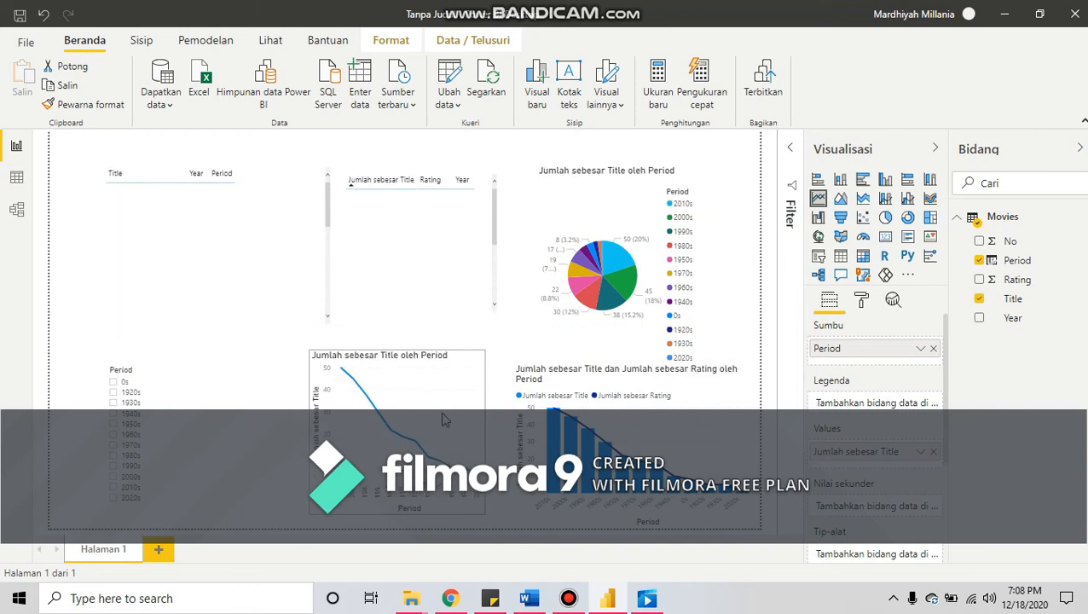
{"action": "left_click", "coordinate": [735, 147]}
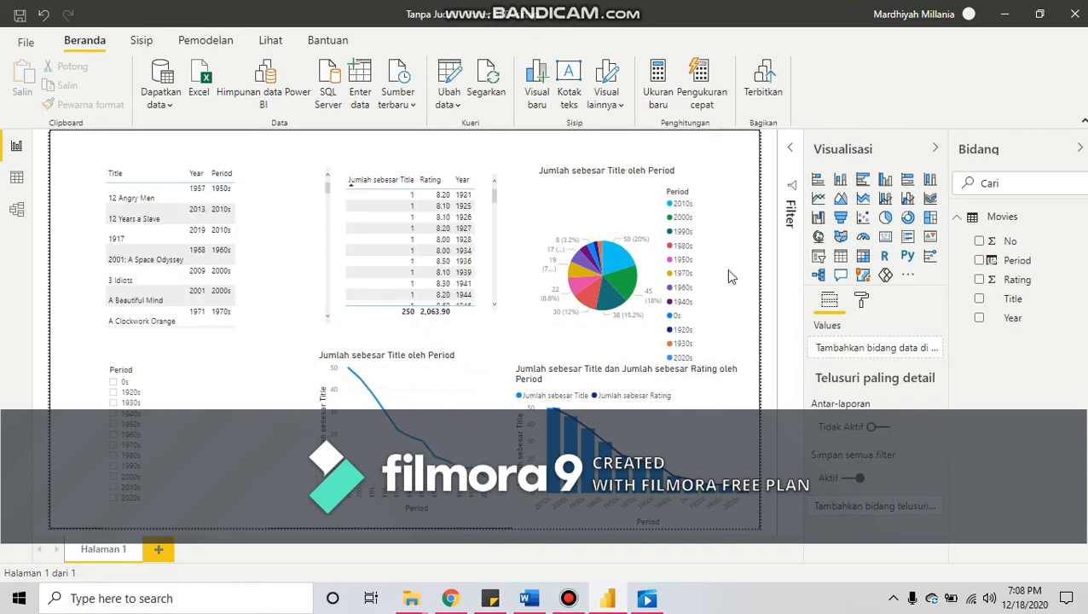
Step: Check step 10 of the jobsheet in Chrome for the saving instruction, and return to the Power BI report
{"action": "left_click", "coordinate": [451, 600]}
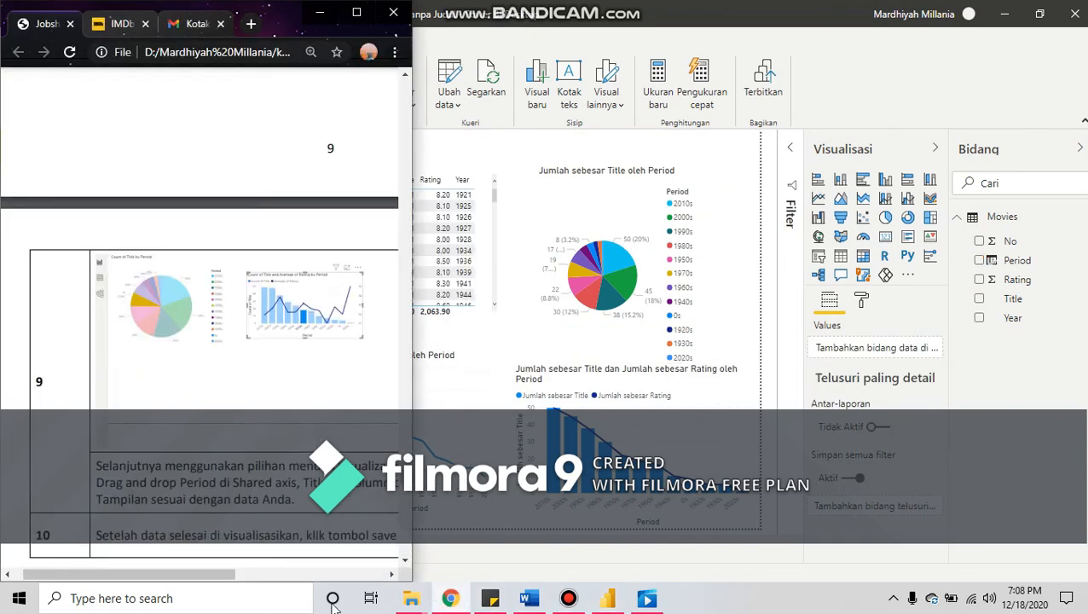
{"action": "mouse_move", "coordinate": [218, 576]}
{"action": "left_mouse_down"}
{"action": "mouse_move", "coordinate": [354, 587]}
{"action": "mouse_move", "coordinate": [214, 586]}
{"action": "left_mouse_up"}
{"action": "left_click", "coordinate": [480, 143]}
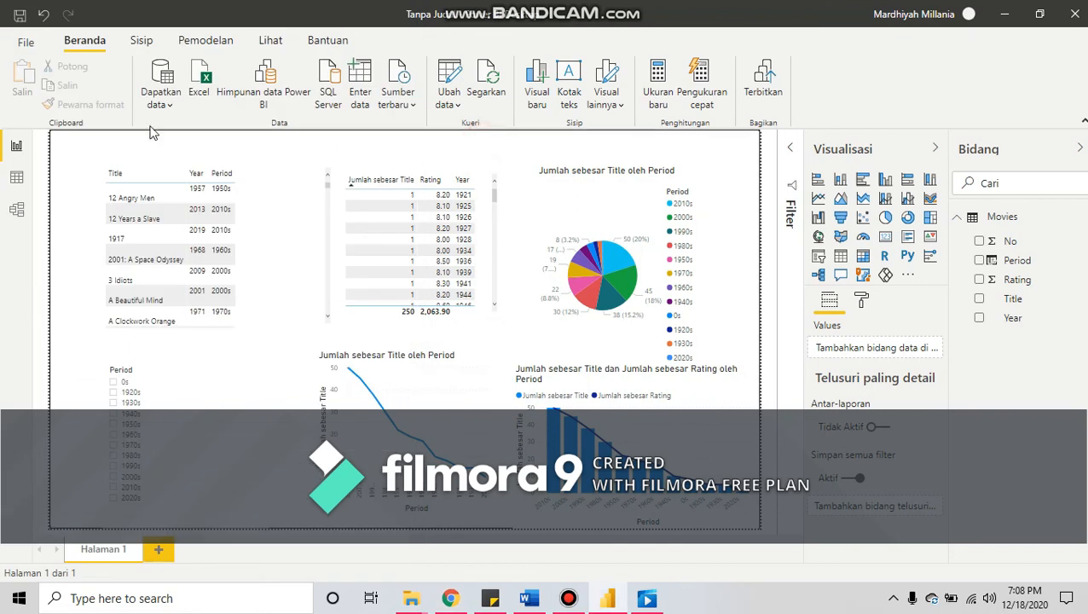
Step: Save the report as "Jobsheet 16" in the Jobsheet-16 folder
{"action": "left_click", "coordinate": [24, 43]}
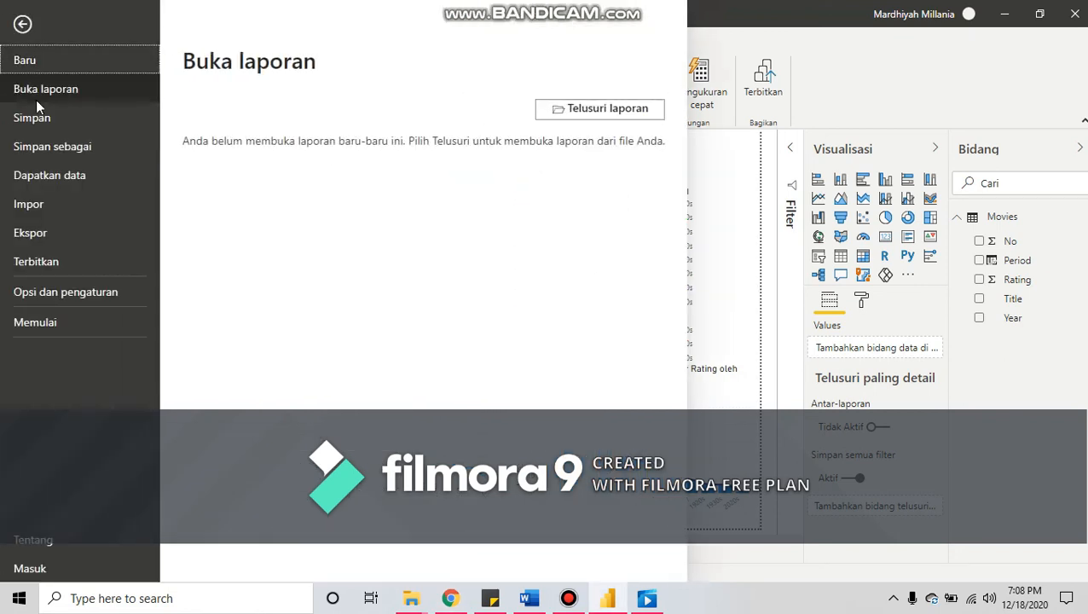
{"action": "left_click", "coordinate": [76, 123]}
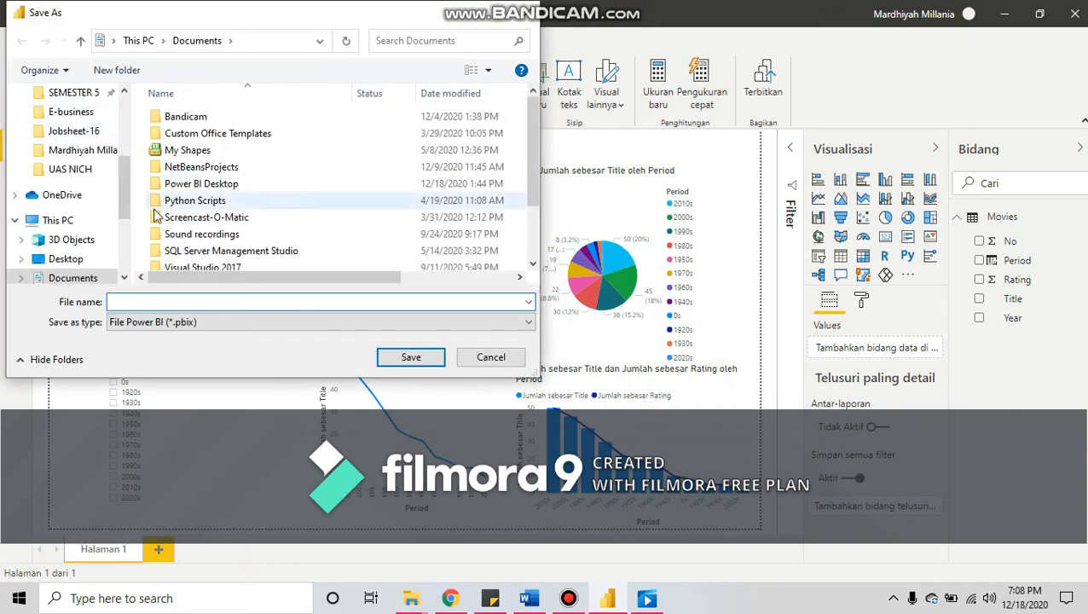
{"action": "left_click", "coordinate": [74, 129]}
{"action": "left_click", "coordinate": [176, 302]}
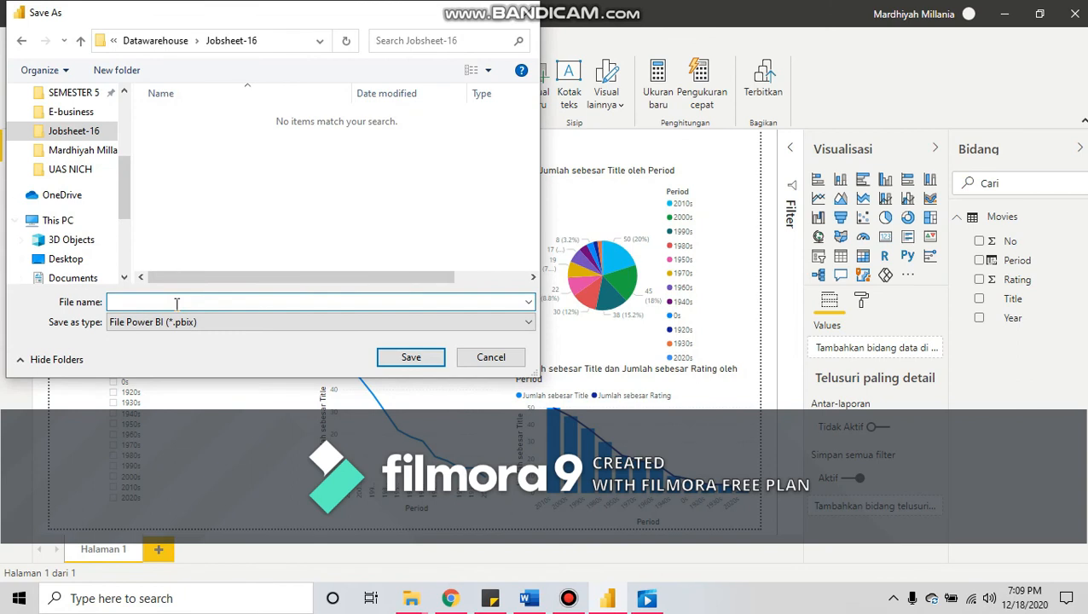
{"action": "type", "text": "J"}
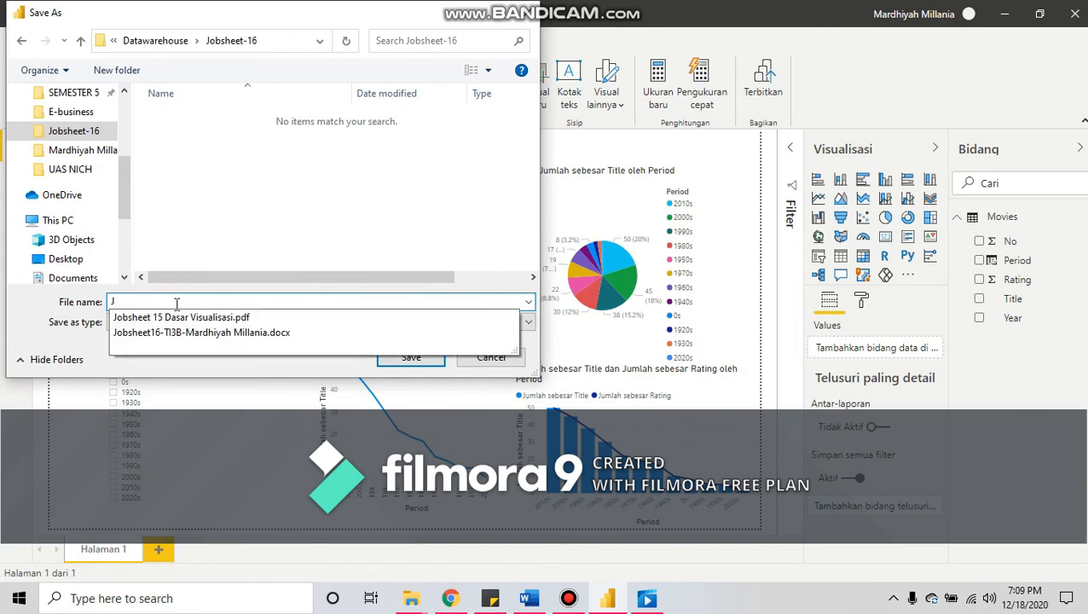
{"action": "type", "text": "obsheet 16"}
{"action": "key", "text": "Return"}
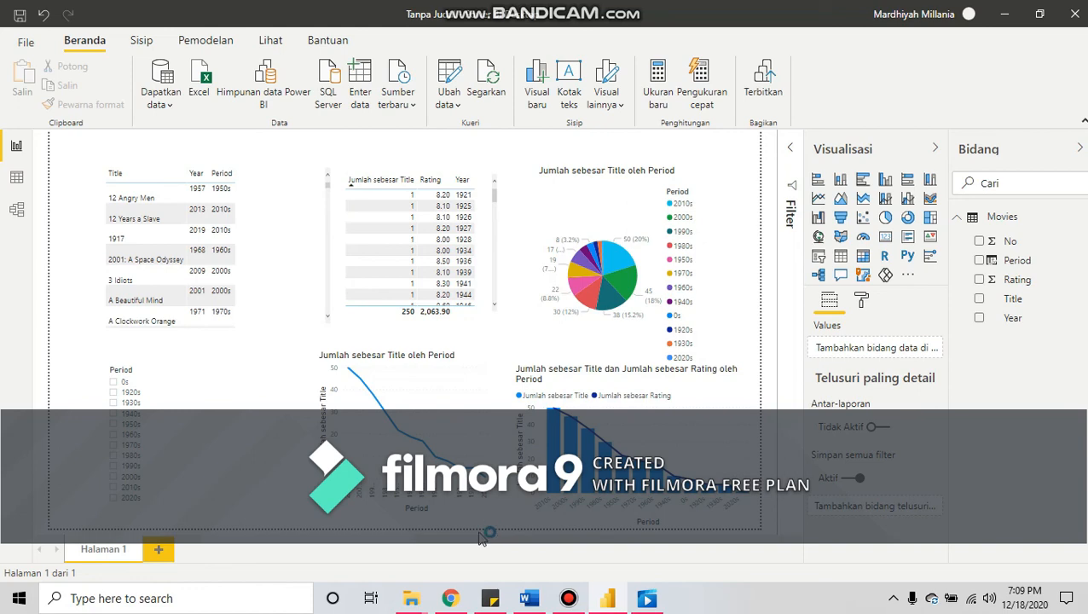
Step: Switch to the jobsheet in Chrome, maximize the window, and read section 11.4 on publishing the visualization to the web
{"action": "left_click", "coordinate": [455, 598]}
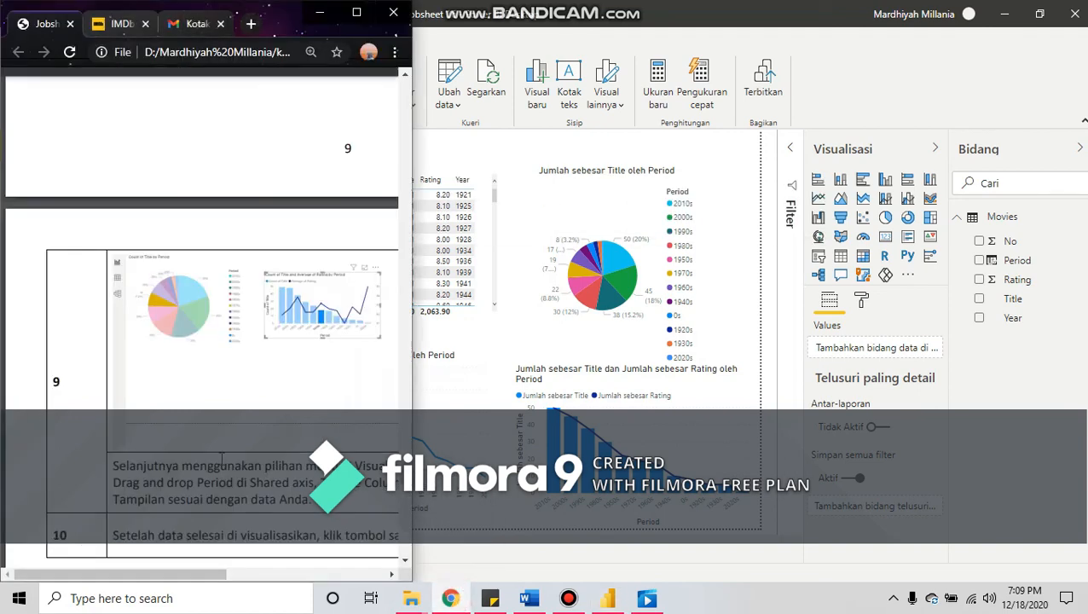
{"action": "scroll", "coordinate": [219, 458], "scroll_direction": "down", "scroll_amount": 3}
{"action": "scroll", "coordinate": [219, 457], "scroll_direction": "down", "scroll_amount": 8}
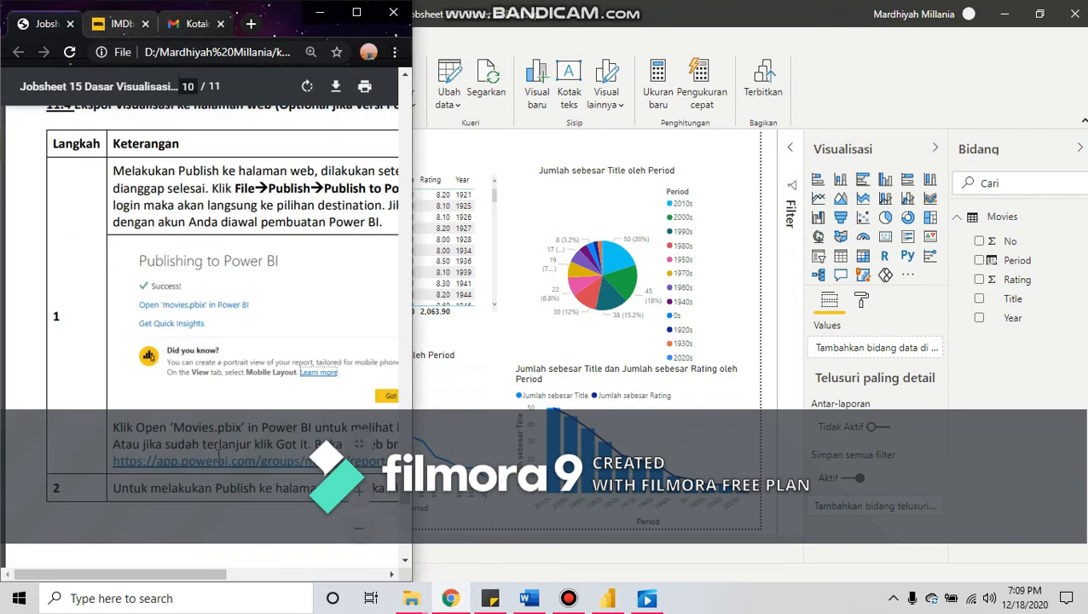
{"action": "scroll", "coordinate": [215, 474], "scroll_direction": "up", "scroll_amount": 6}
{"action": "left_click_drag", "start_coordinate": [193, 574], "coordinate": [217, 585]}
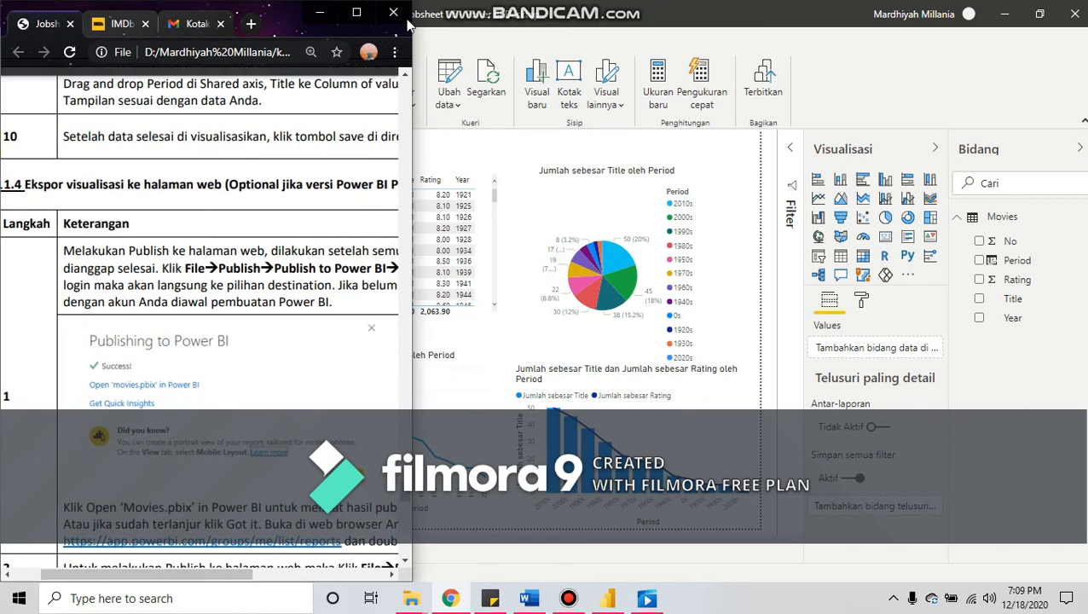
{"action": "left_click", "coordinate": [357, 12]}
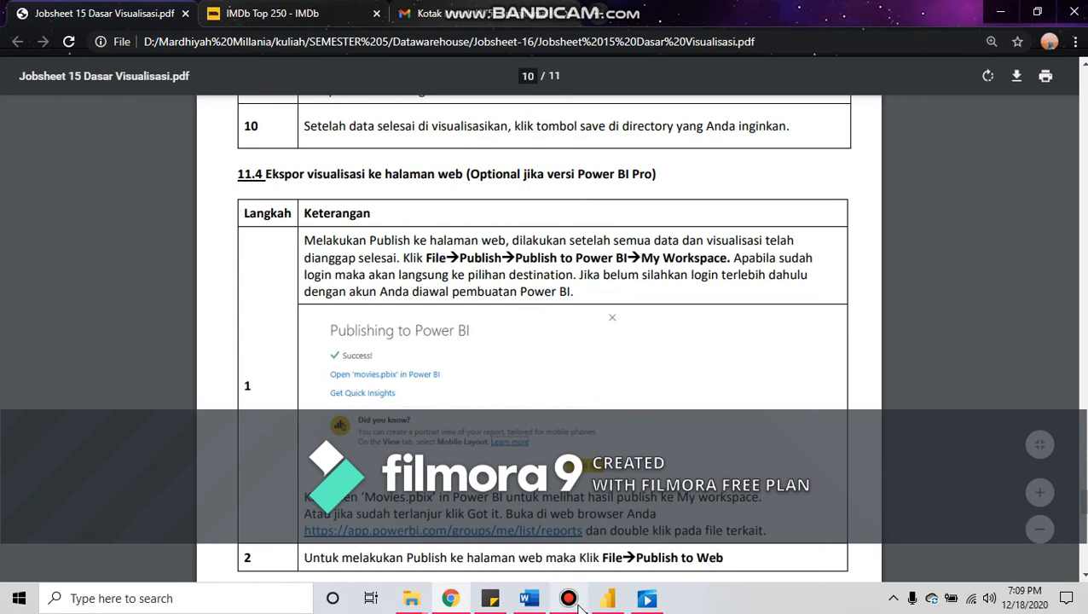
{"action": "scroll", "coordinate": [433, 366], "scroll_direction": "down", "scroll_amount": 6}
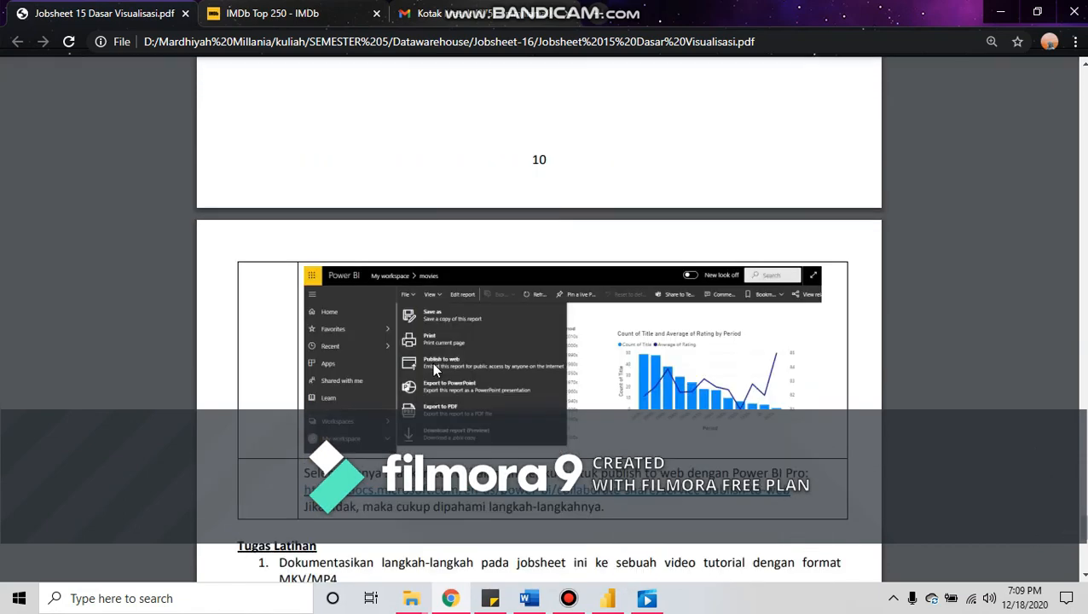
{"action": "scroll", "coordinate": [433, 366], "scroll_direction": "up", "scroll_amount": 4}
{"action": "scroll", "coordinate": [433, 366], "scroll_direction": "up", "scroll_amount": 1}
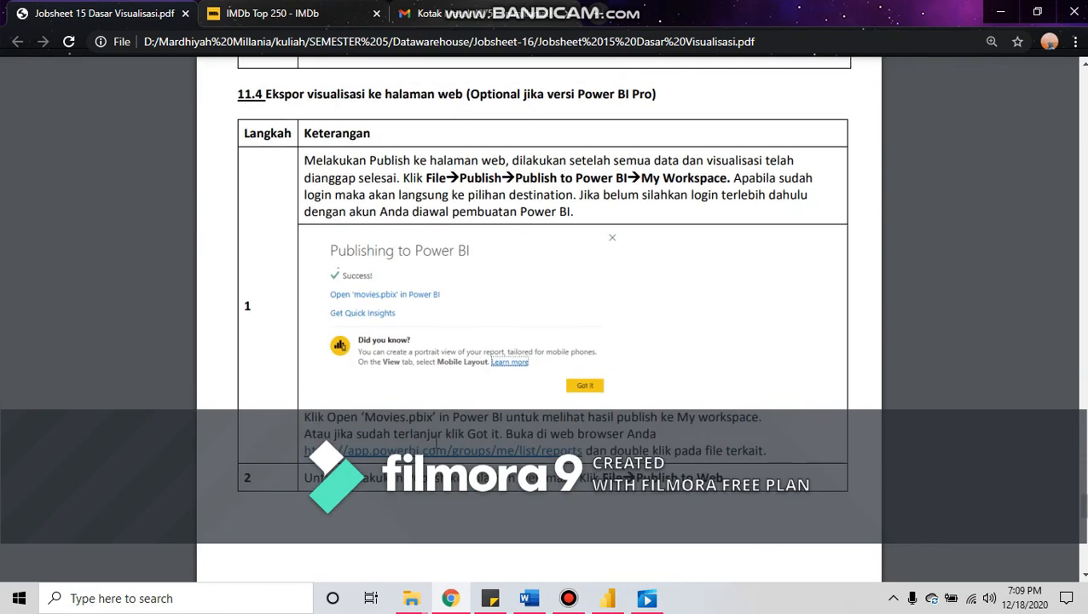
{"action": "mouse_move", "coordinate": [598, 604]}
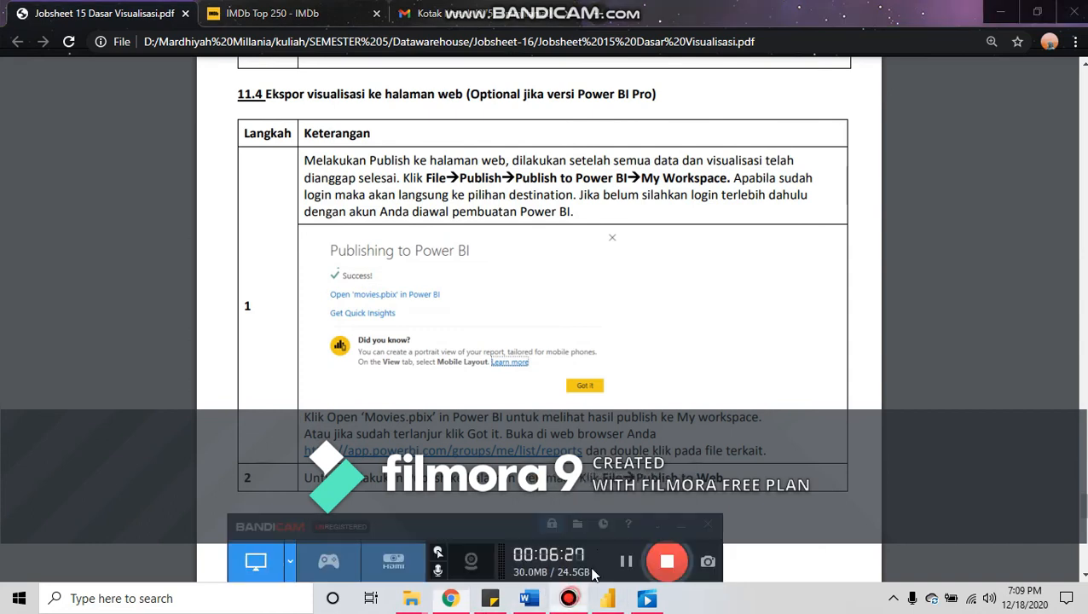
{"action": "left_click", "coordinate": [628, 563]}
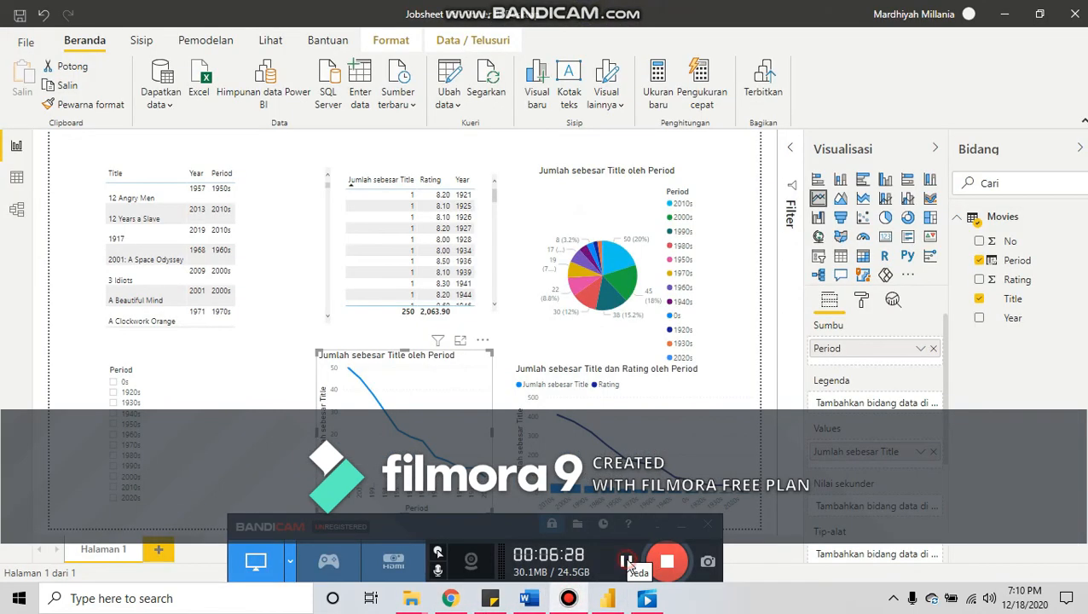
{"action": "left_click", "coordinate": [766, 330]}
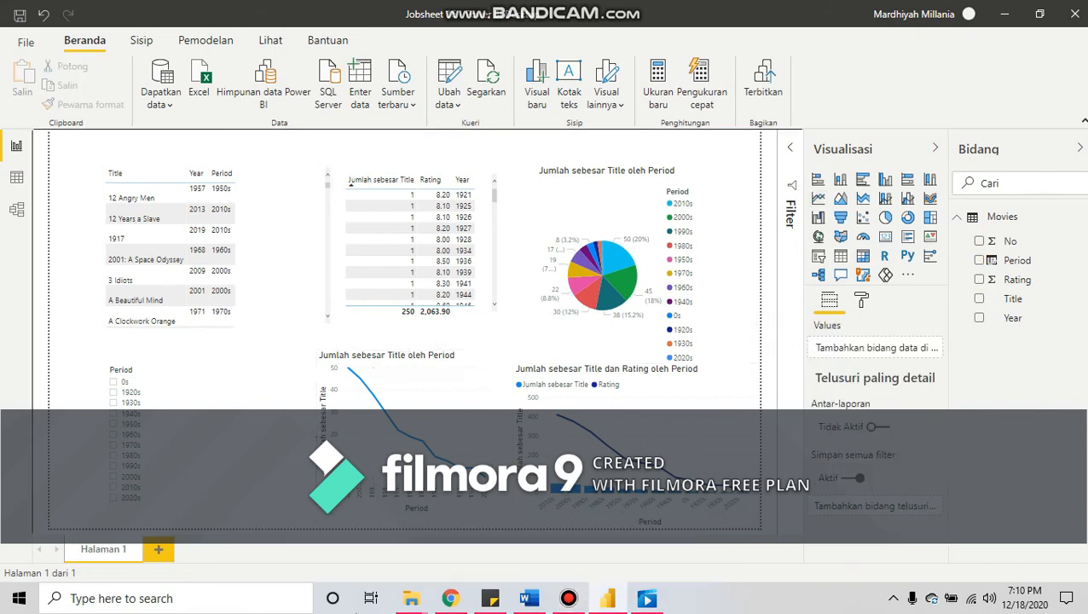
Step: Return to the Chrome jobsheet and examine step 9's field assignments and Rating aggregation for the line and clustered column chart
{"action": "left_click", "coordinate": [450, 598]}
{"action": "scroll", "coordinate": [375, 308], "scroll_direction": "up", "scroll_amount": 10}
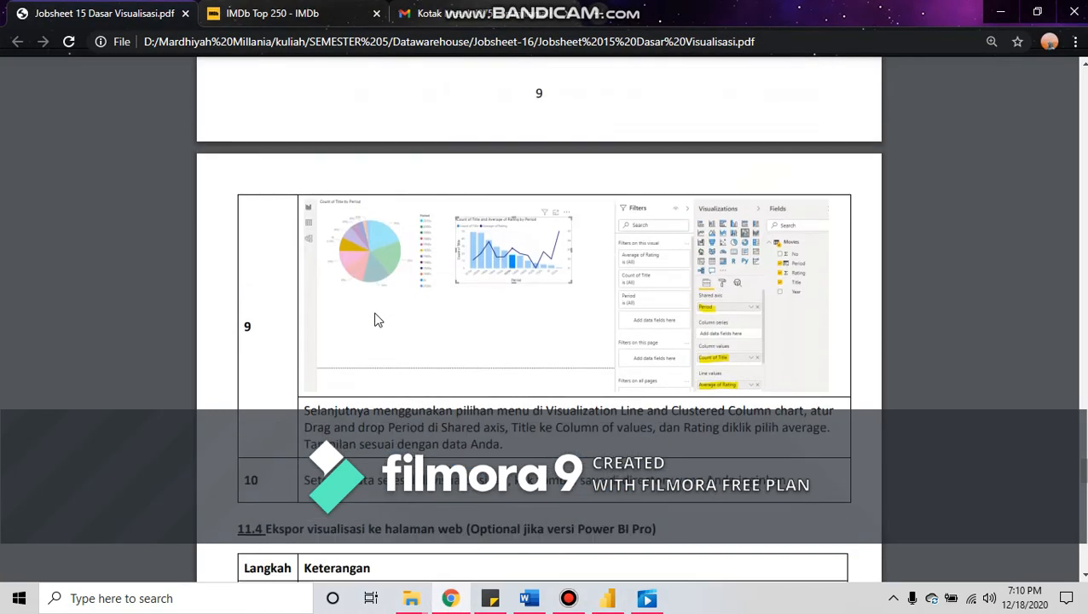
{"action": "scroll", "coordinate": [379, 310], "scroll_direction": "down", "scroll_amount": 5}
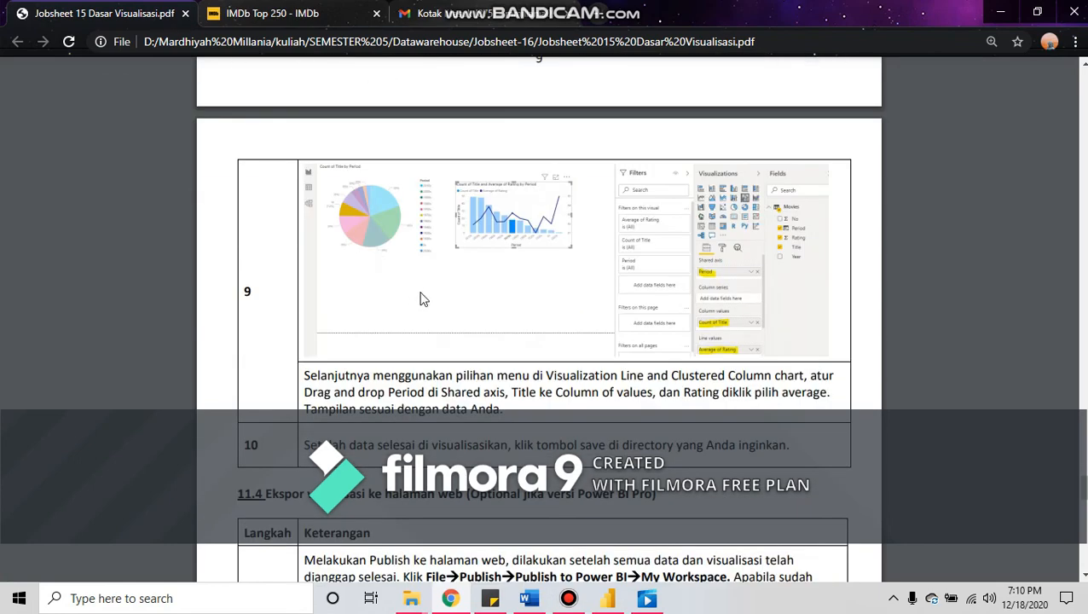
{"action": "scroll", "coordinate": [522, 315], "scroll_direction": "up", "scroll_amount": 4}
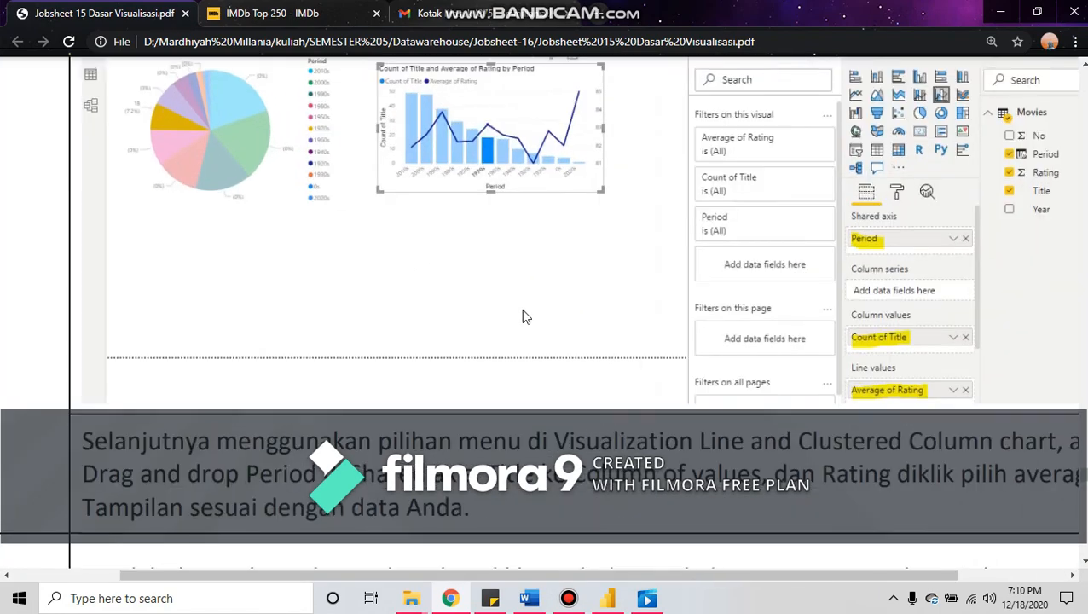
{"action": "scroll", "coordinate": [522, 316], "scroll_direction": "up", "scroll_amount": 1}
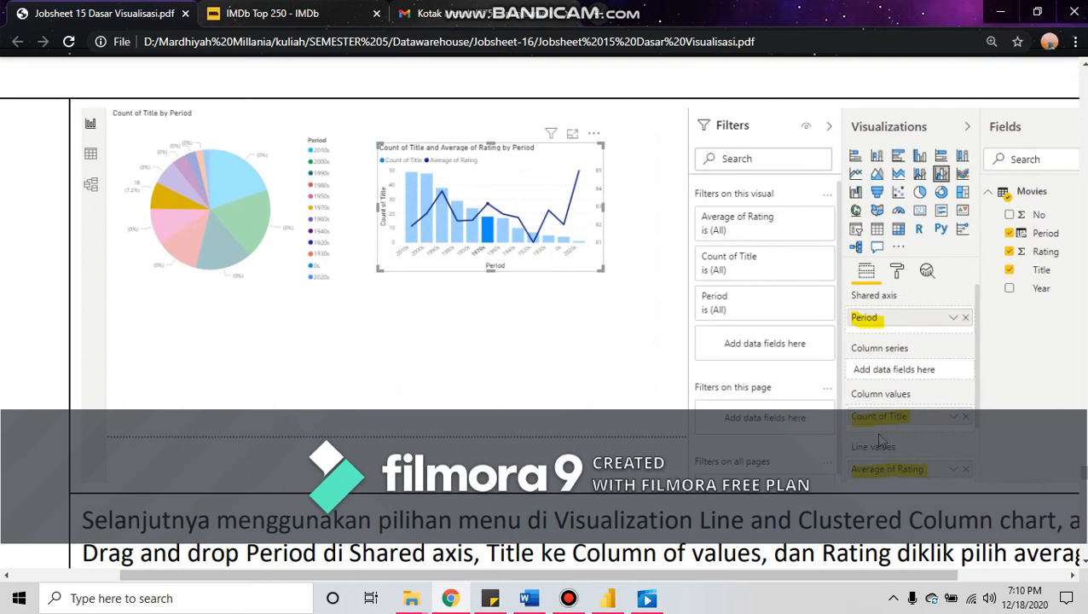
Step: Back in Power BI, set the Rating line values of the column-and-line chart to average (Rata-rata)
{"action": "left_click", "coordinate": [612, 600]}
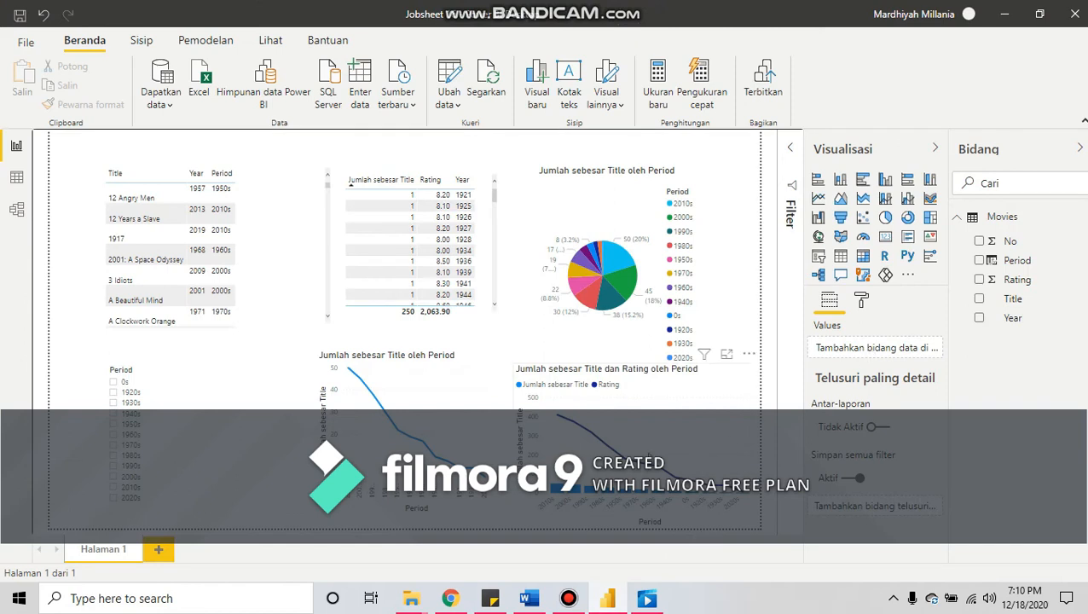
{"action": "left_click", "coordinate": [646, 450]}
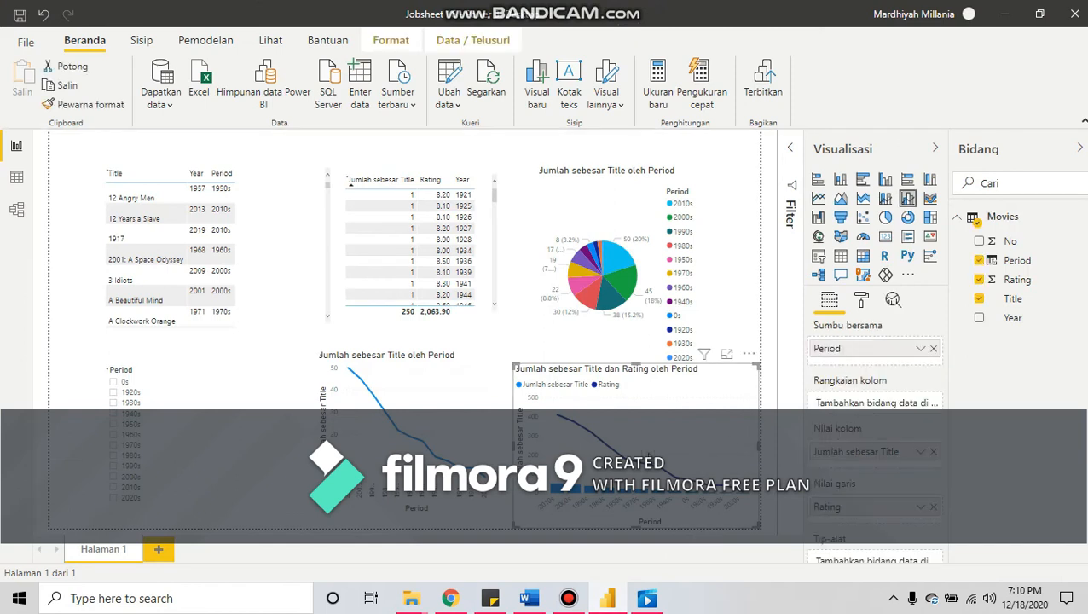
{"action": "left_click", "coordinate": [921, 509]}
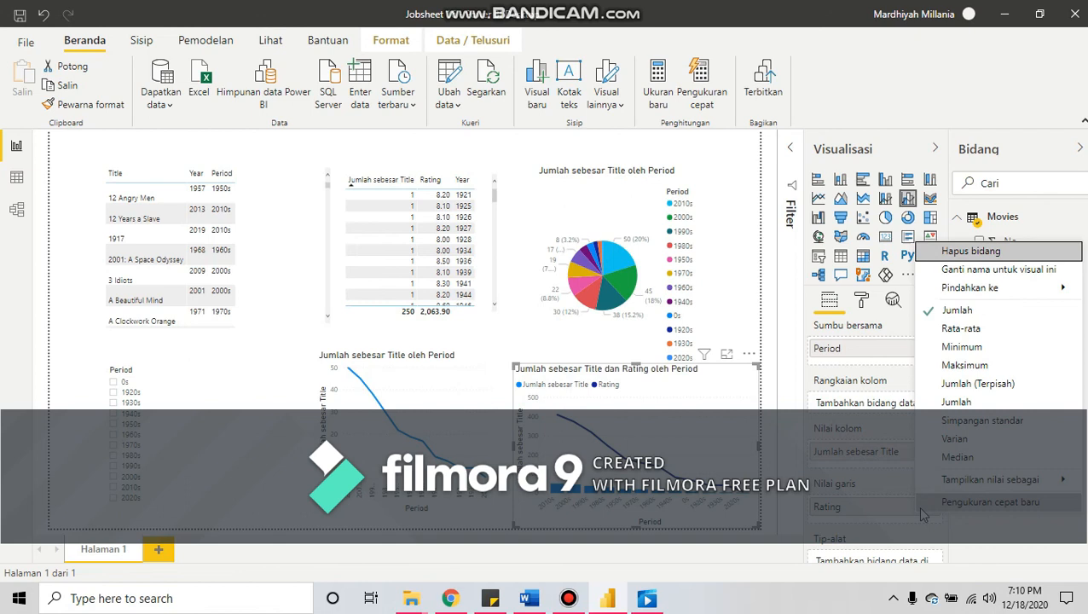
{"action": "left_click", "coordinate": [948, 330]}
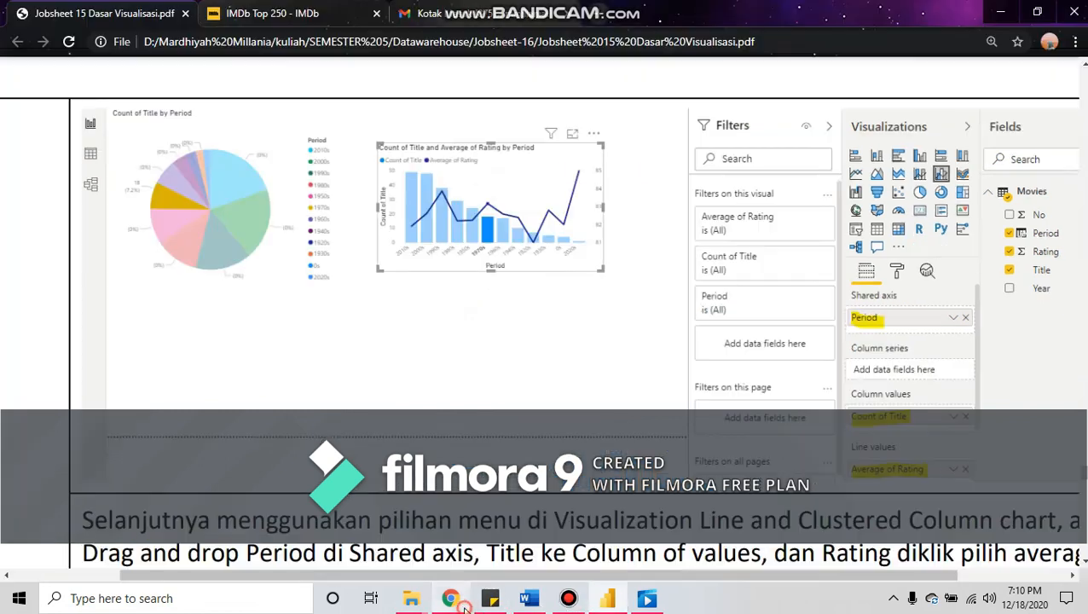
Step: Recheck steps 9 and 10 of the jobsheet in Chrome, then return to Power BI and save the updated report
{"action": "left_click", "coordinate": [450, 598]}
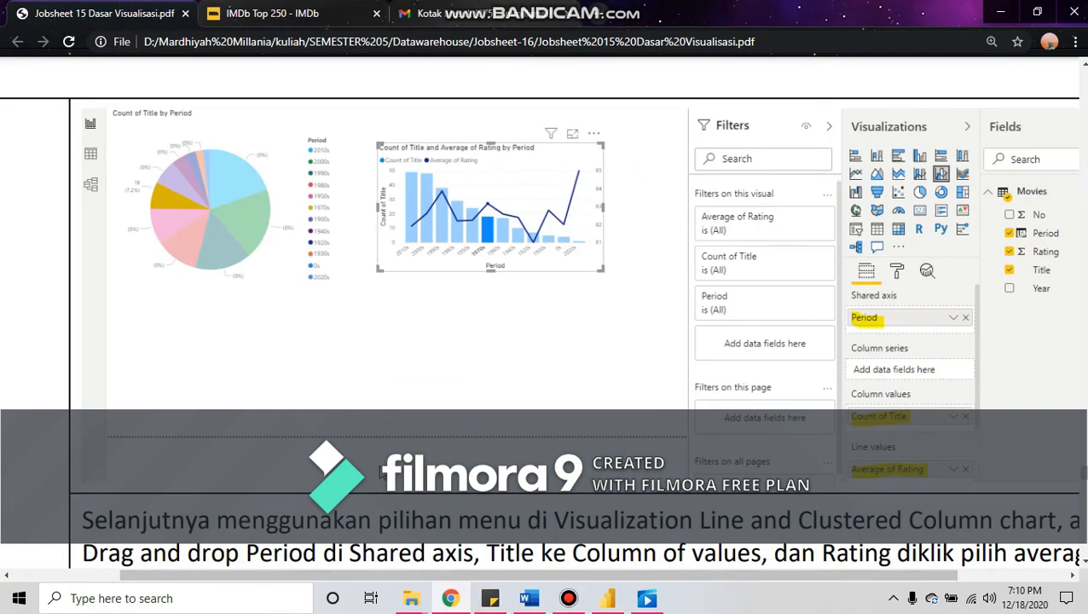
{"action": "scroll", "coordinate": [380, 471], "scroll_direction": "down", "scroll_amount": 3, "text": "ctrl"}
{"action": "scroll", "coordinate": [377, 461], "scroll_direction": "down", "scroll_amount": 3}
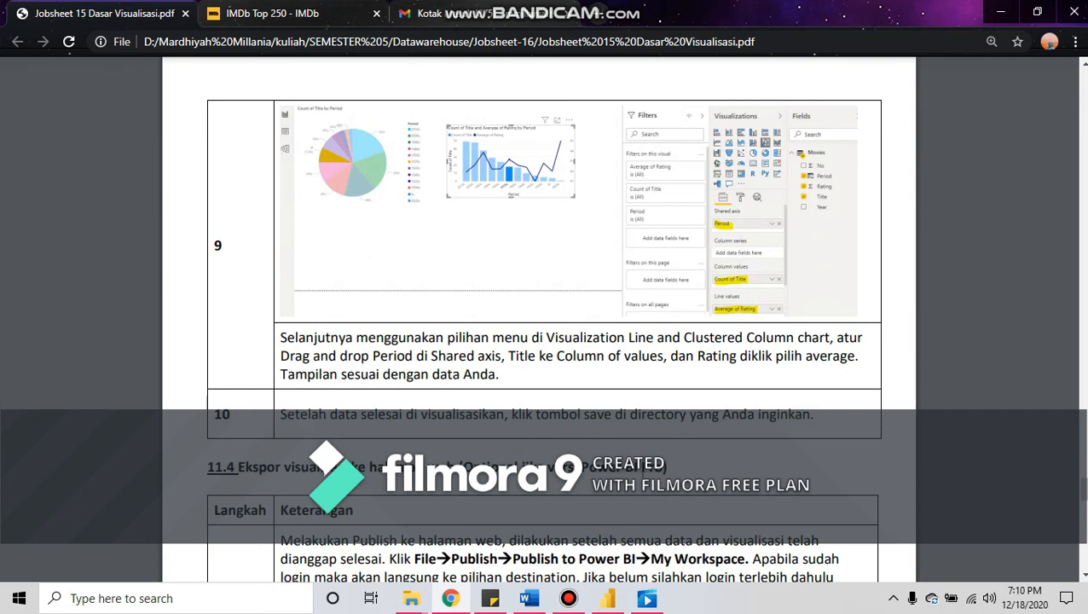
{"action": "left_click", "coordinate": [607, 598]}
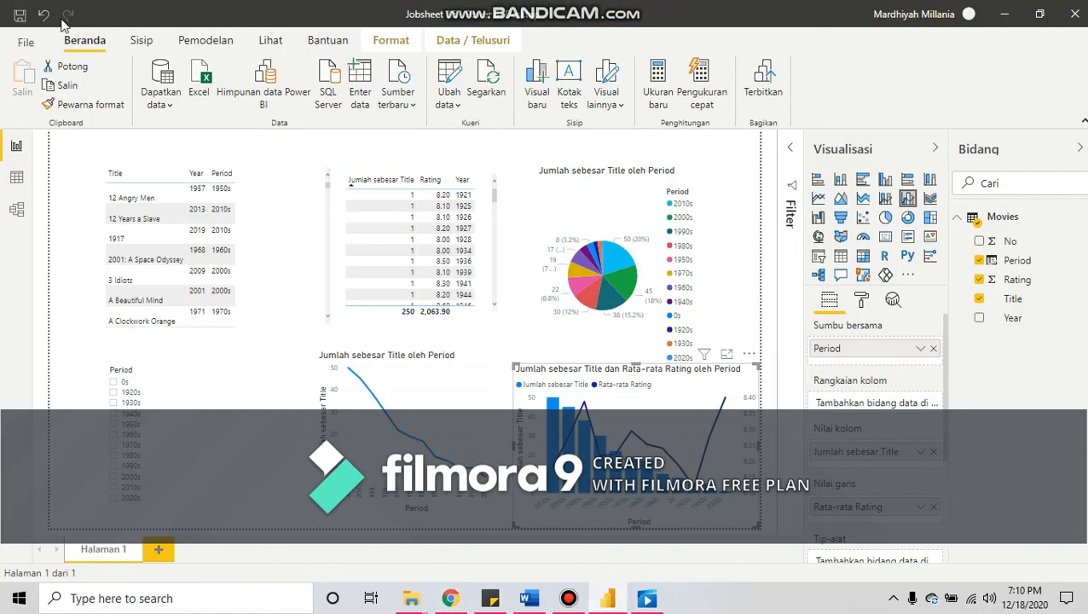
{"action": "left_click", "coordinate": [24, 43]}
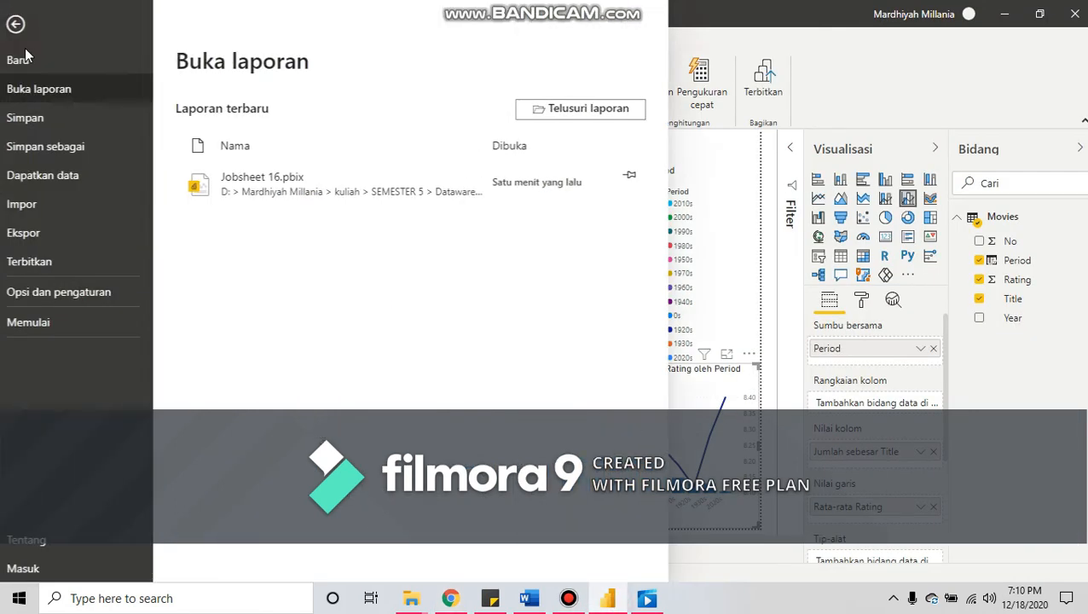
{"action": "left_click", "coordinate": [19, 118]}
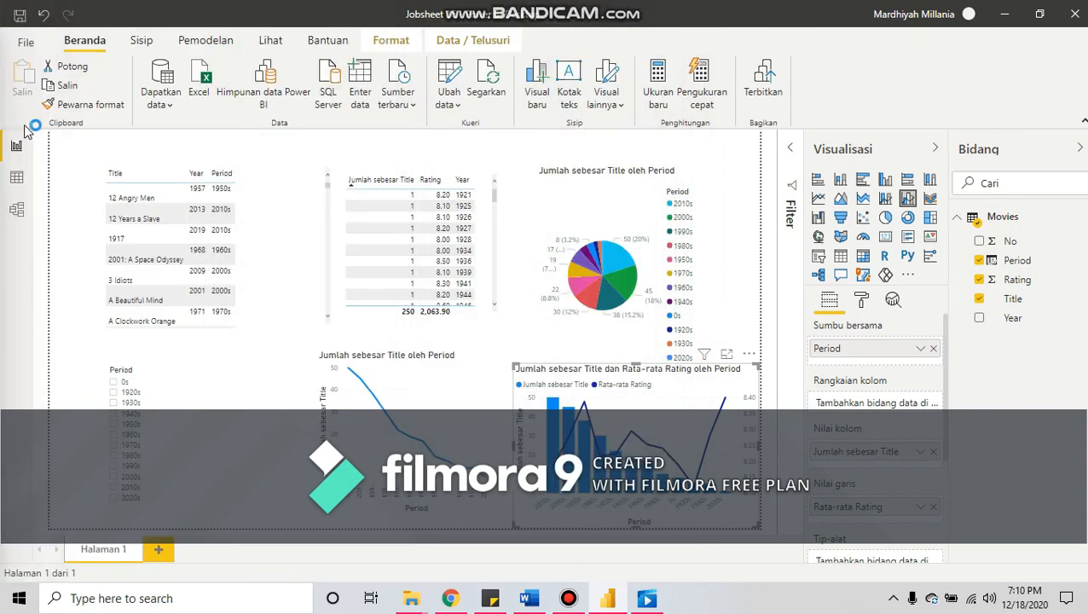
Step: Switch to the Chrome jobsheet and read step 1 of section 11.4 on publishing to My Workspace
{"action": "left_click", "coordinate": [568, 597]}
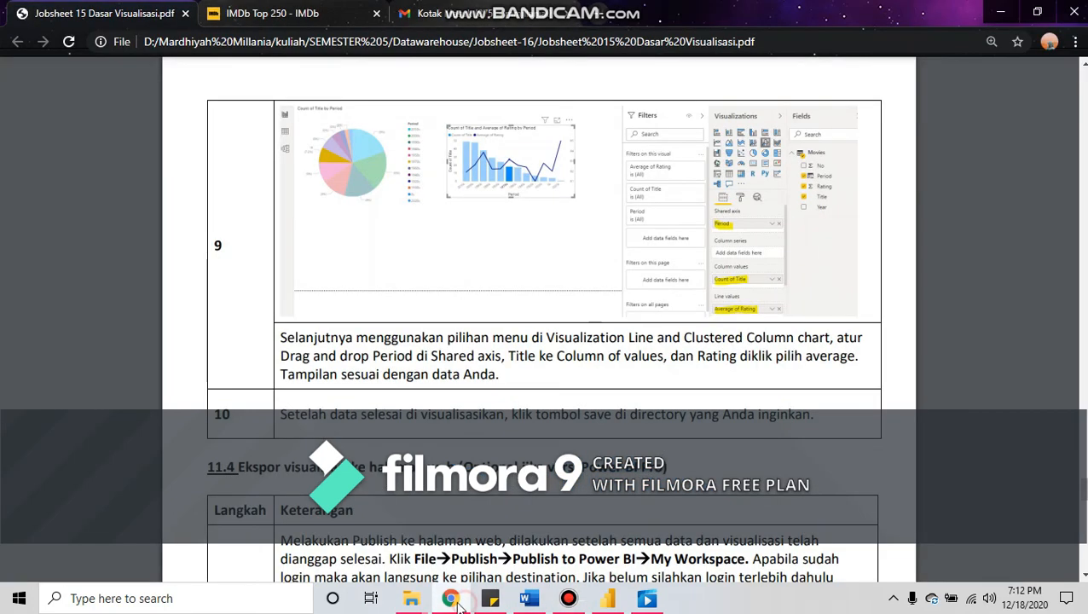
{"action": "left_click", "coordinate": [450, 597]}
{"action": "scroll", "coordinate": [542, 319], "scroll_direction": "down", "scroll_amount": 2}
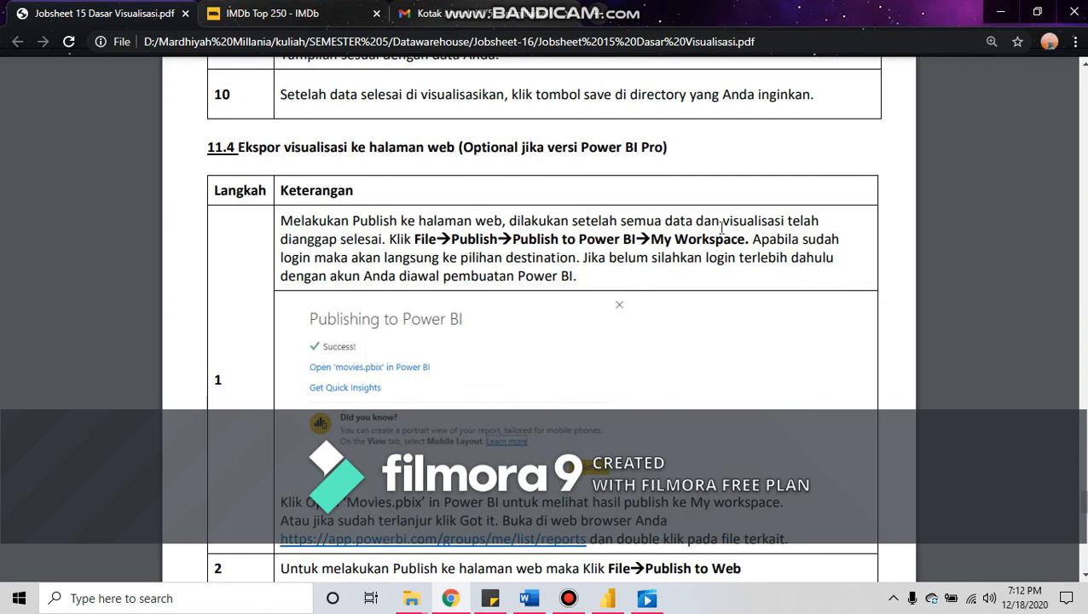
{"action": "left_click", "coordinate": [585, 601]}
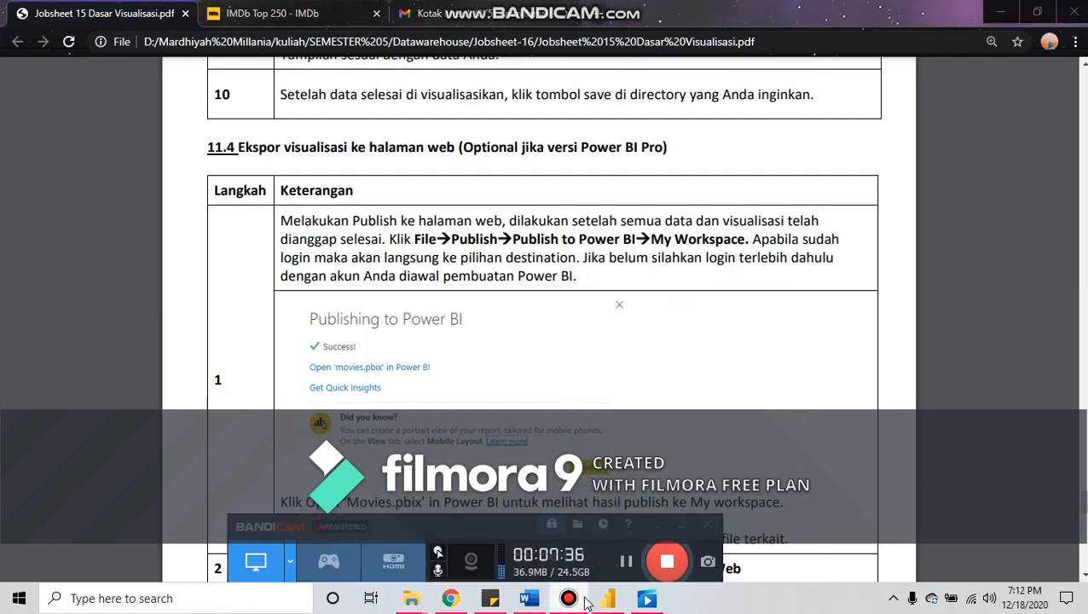
Step: Switch to Power BI Desktop and publish the Jobsheet 16 report to the Ruang kerja Saya workspace
{"action": "left_click", "coordinate": [607, 597]}
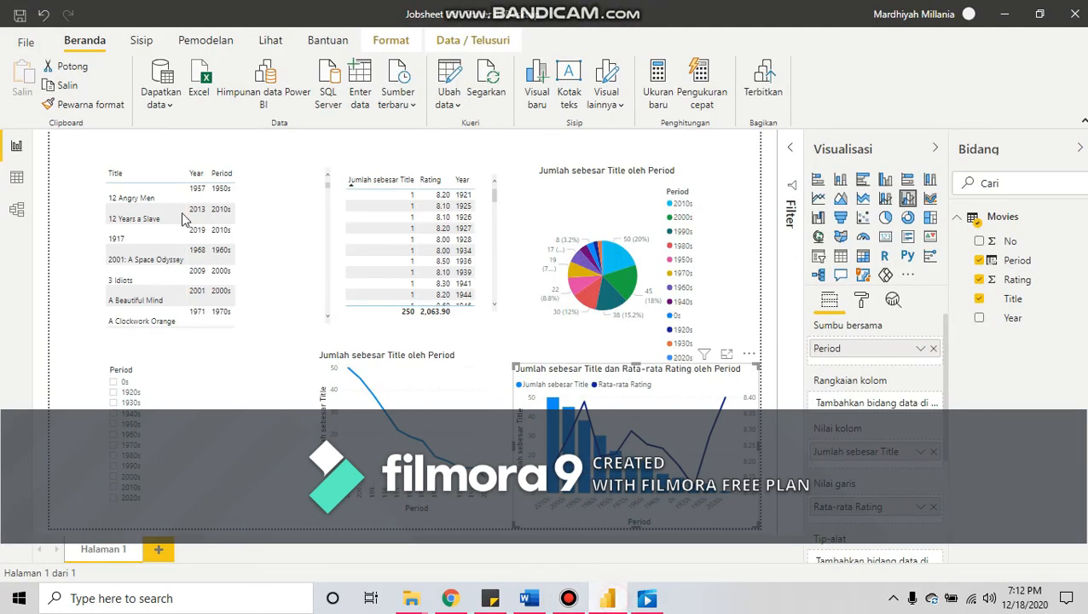
{"action": "left_click", "coordinate": [26, 43]}
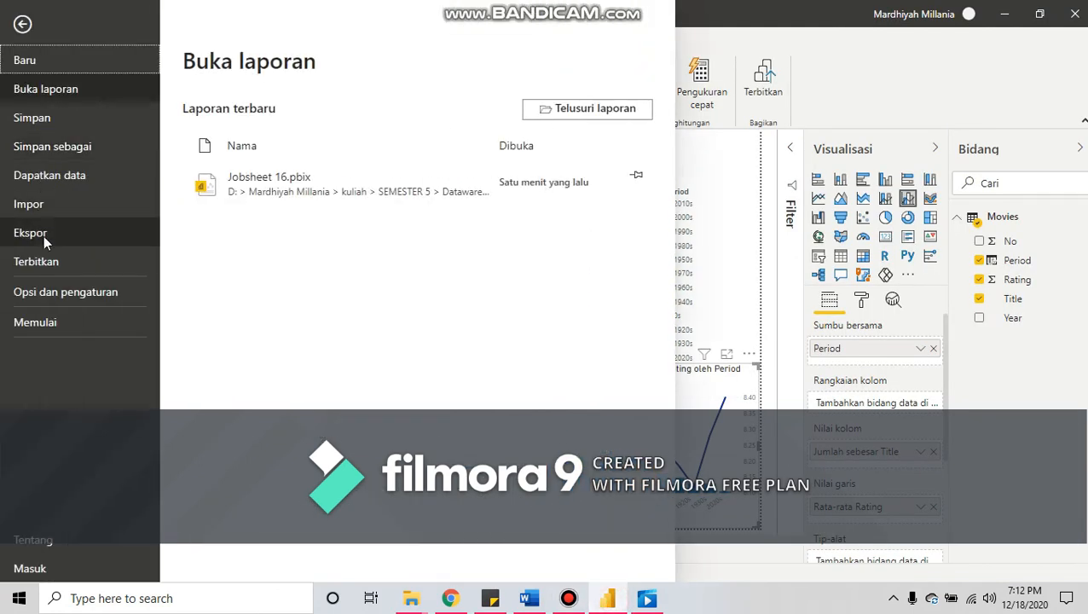
{"action": "left_click", "coordinate": [51, 261]}
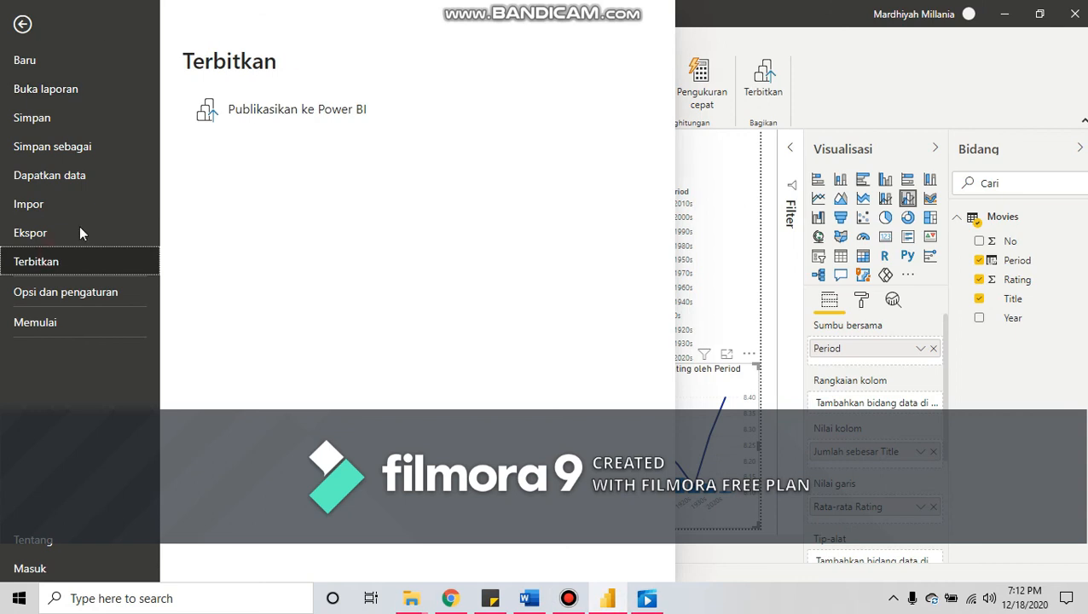
{"action": "left_click", "coordinate": [214, 113]}
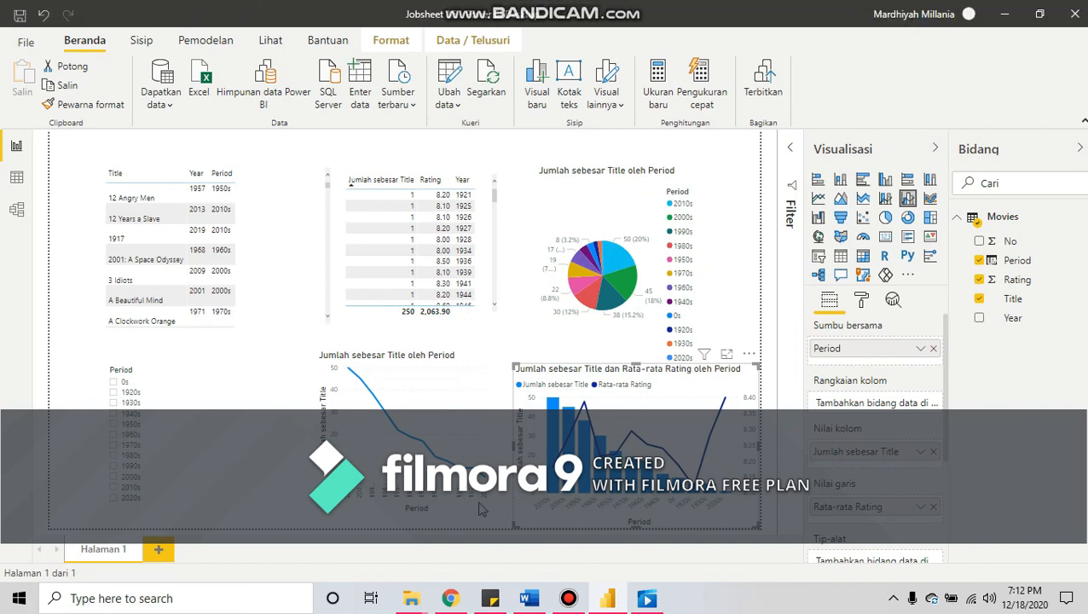
{"action": "mouse_move", "coordinate": [467, 603]}
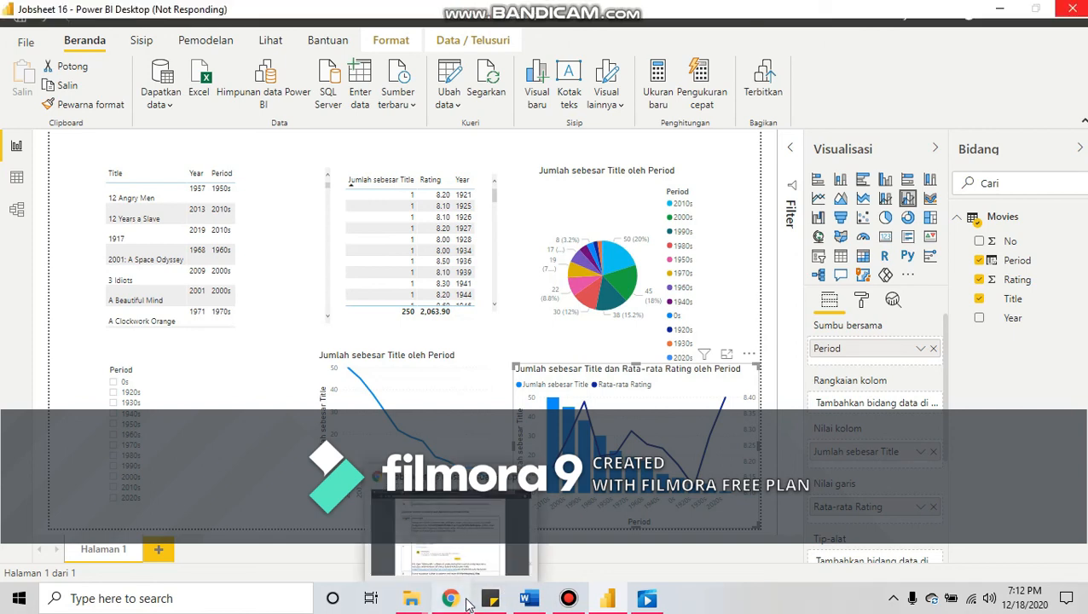
{"action": "left_click", "coordinate": [564, 599]}
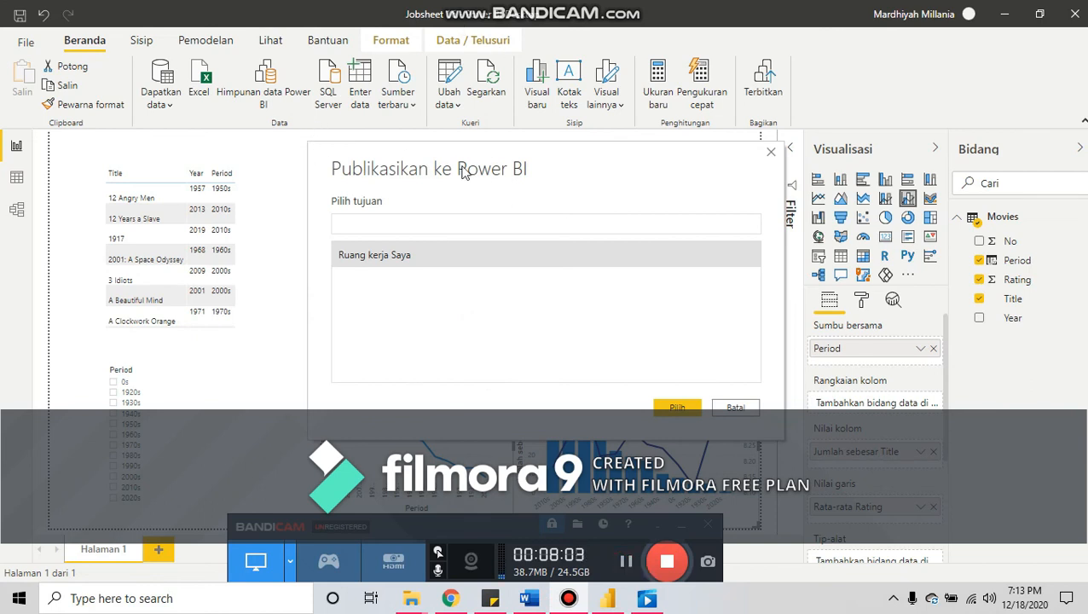
{"action": "left_click", "coordinate": [390, 229]}
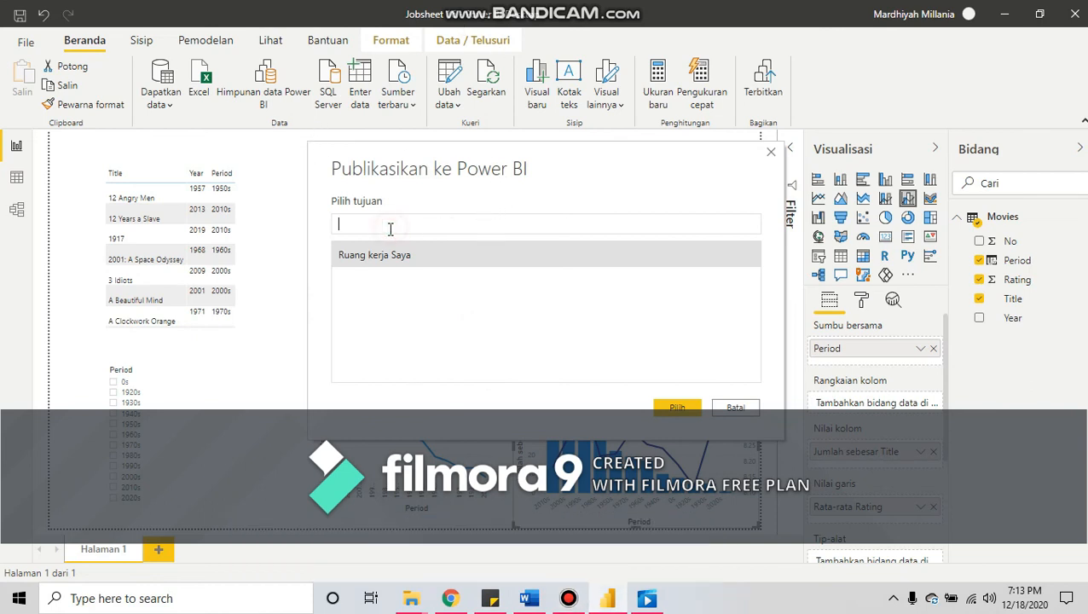
{"action": "left_click", "coordinate": [406, 295]}
{"action": "left_click", "coordinate": [679, 409]}
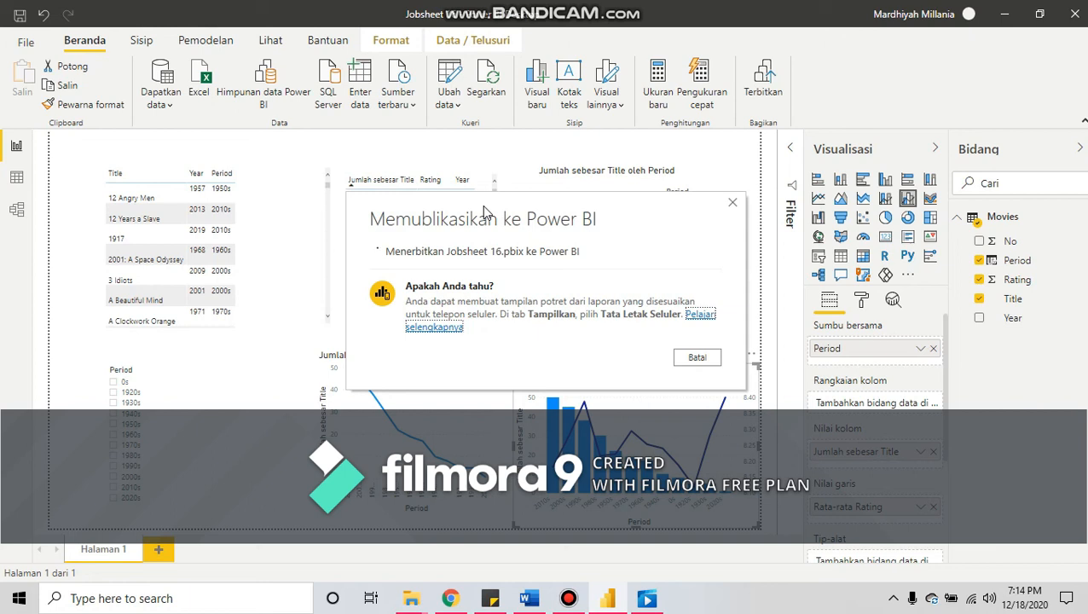
Step: Switch to the Chrome jobsheet and open its app.powerbi.com/groups/me/list/reports link to view the published report in My workspace
{"action": "left_click", "coordinate": [573, 596]}
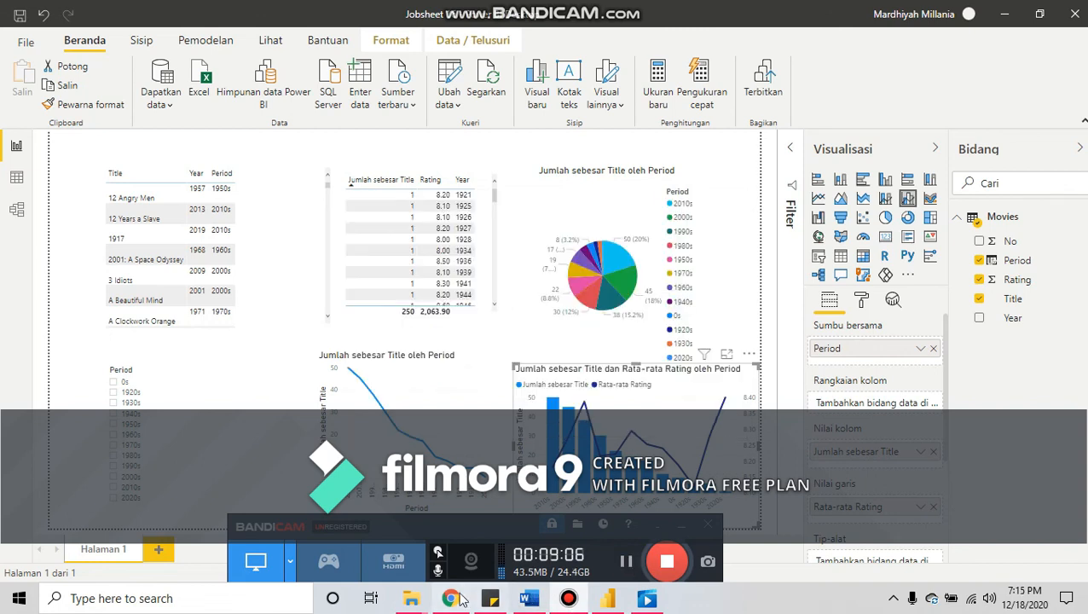
{"action": "left_click", "coordinate": [462, 599]}
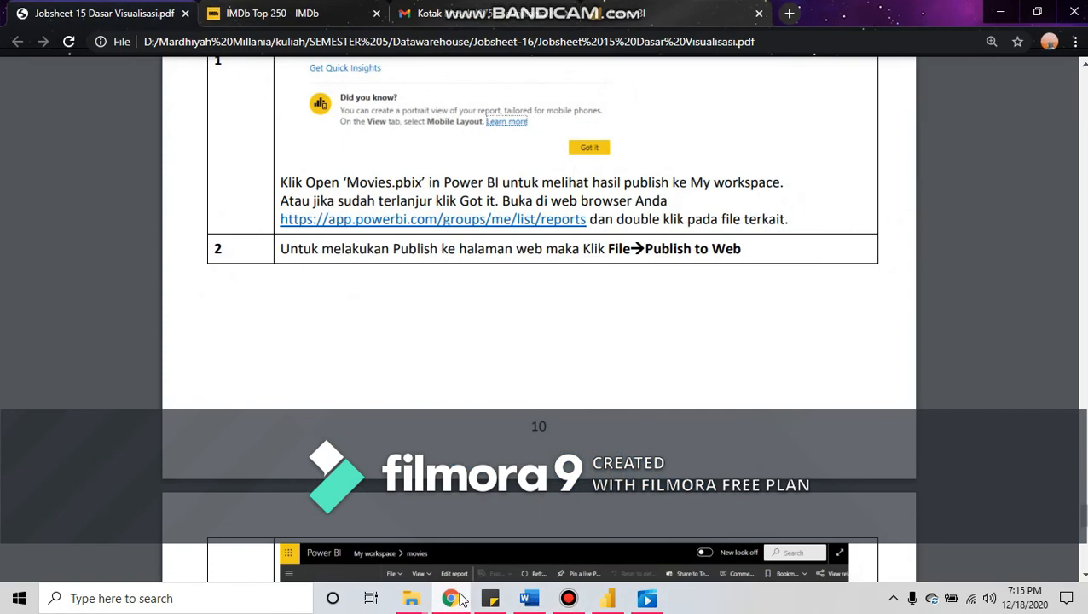
{"action": "left_click", "coordinate": [417, 219]}
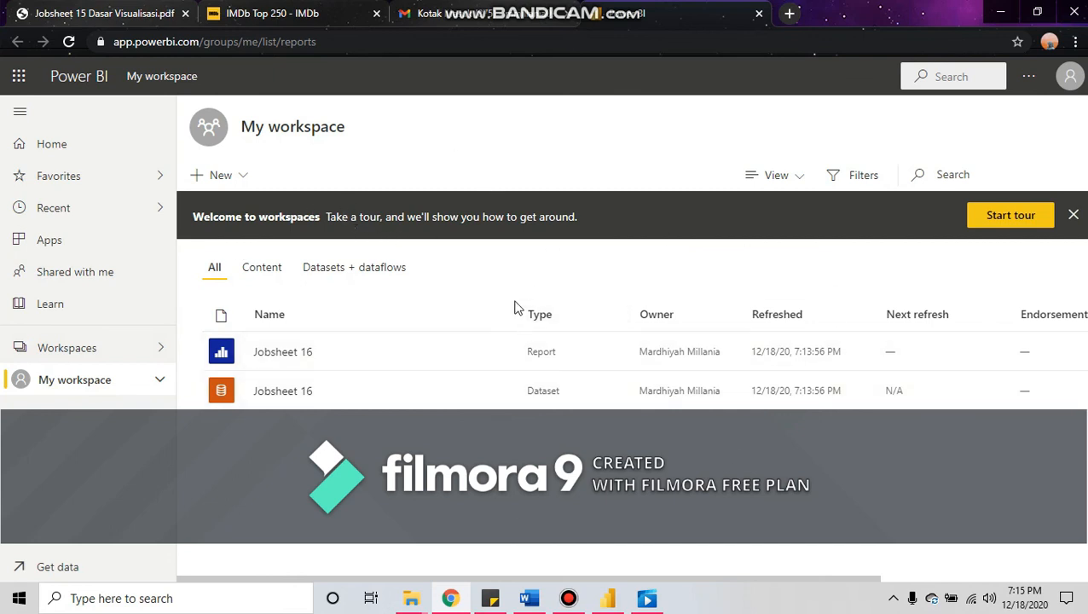
Step: Return to the jobsheet PDF, check step 2 of section 11.4 on Publish to Web, and go back to its first page
{"action": "left_click", "coordinate": [72, 10]}
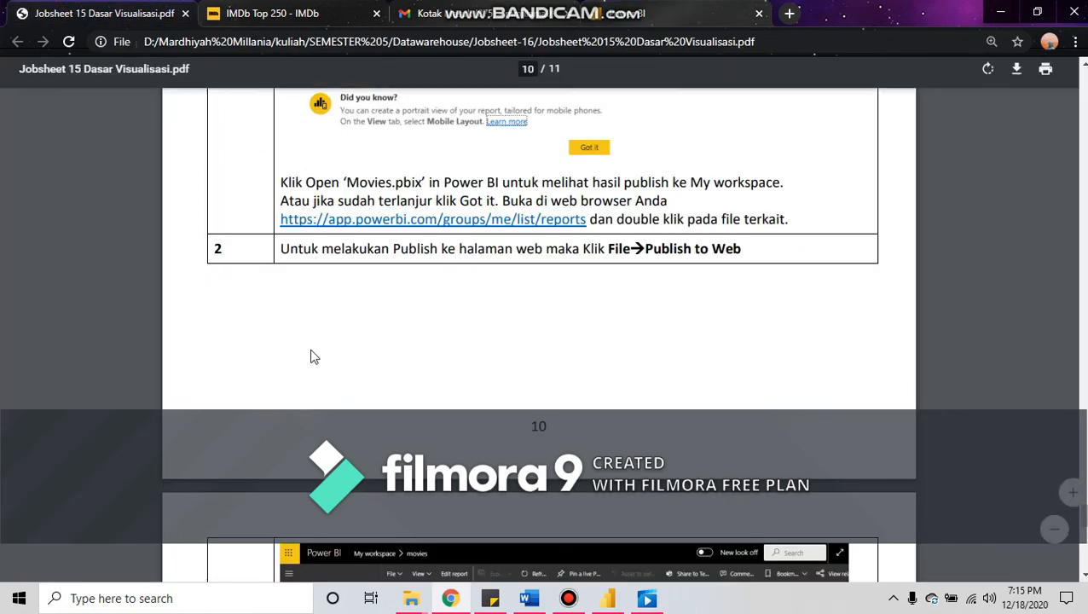
{"action": "scroll", "coordinate": [326, 373], "scroll_direction": "down", "scroll_amount": 10}
{"action": "scroll", "coordinate": [326, 380], "scroll_direction": "up", "scroll_amount": 10}
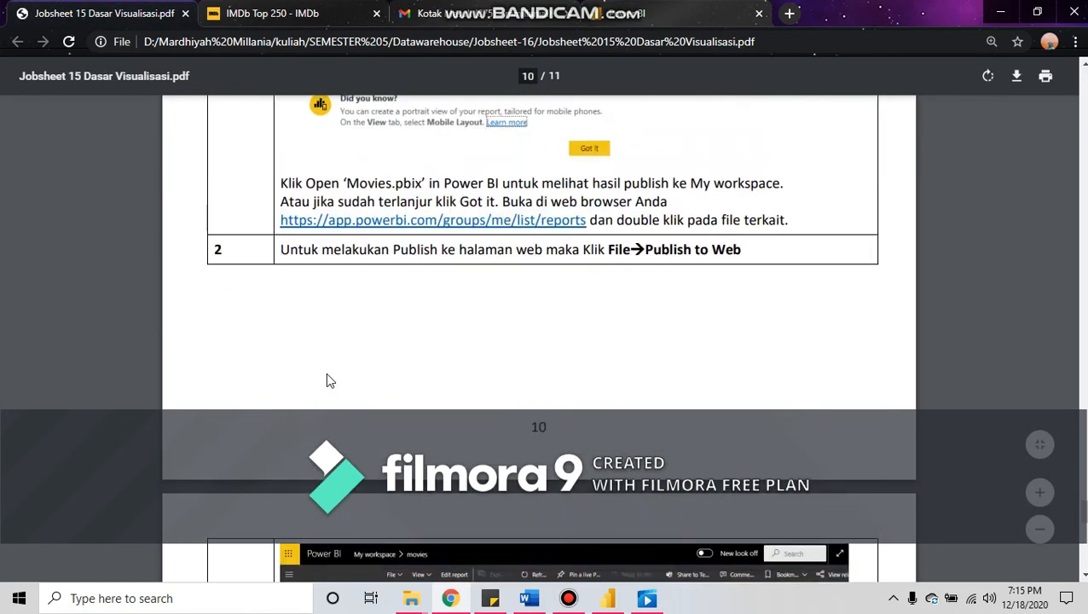
{"action": "scroll", "coordinate": [626, 229], "scroll_direction": "up", "scroll_amount": 20}
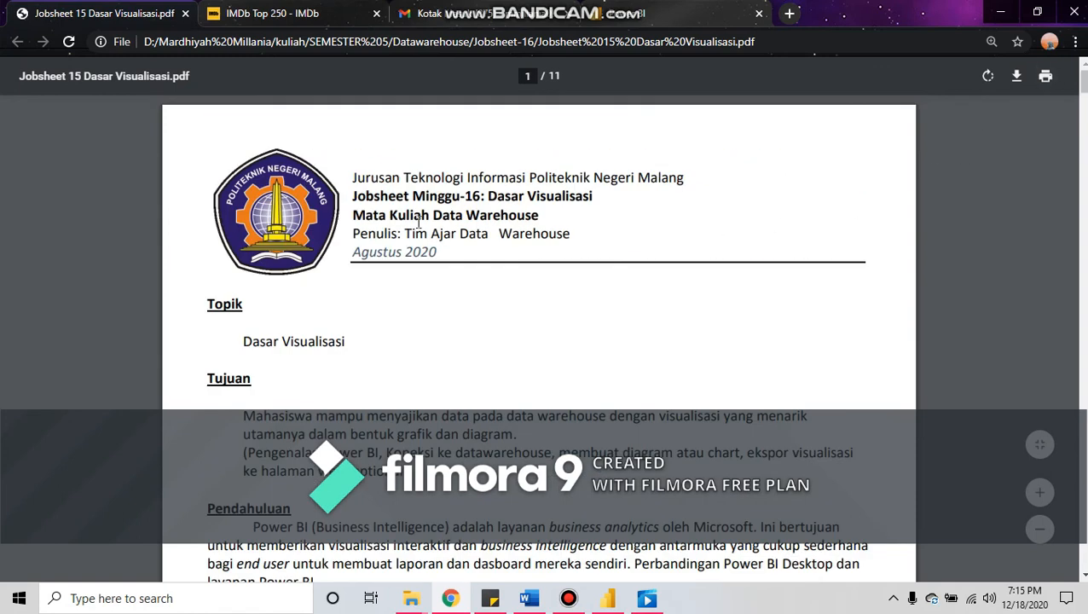
{"action": "mouse_move", "coordinate": [654, 600]}
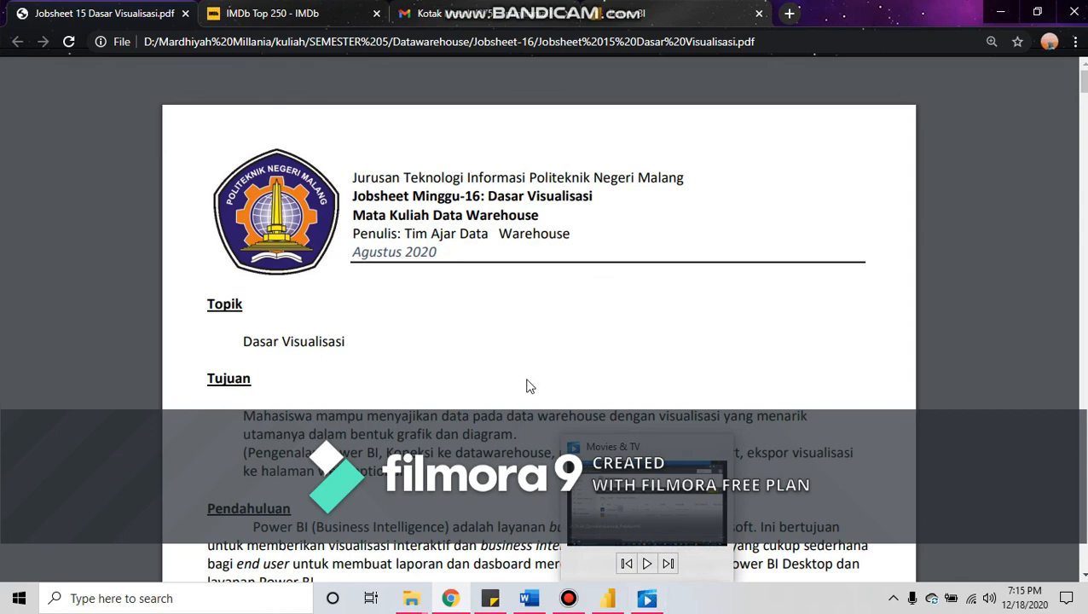
{"action": "left_click", "coordinate": [568, 598]}
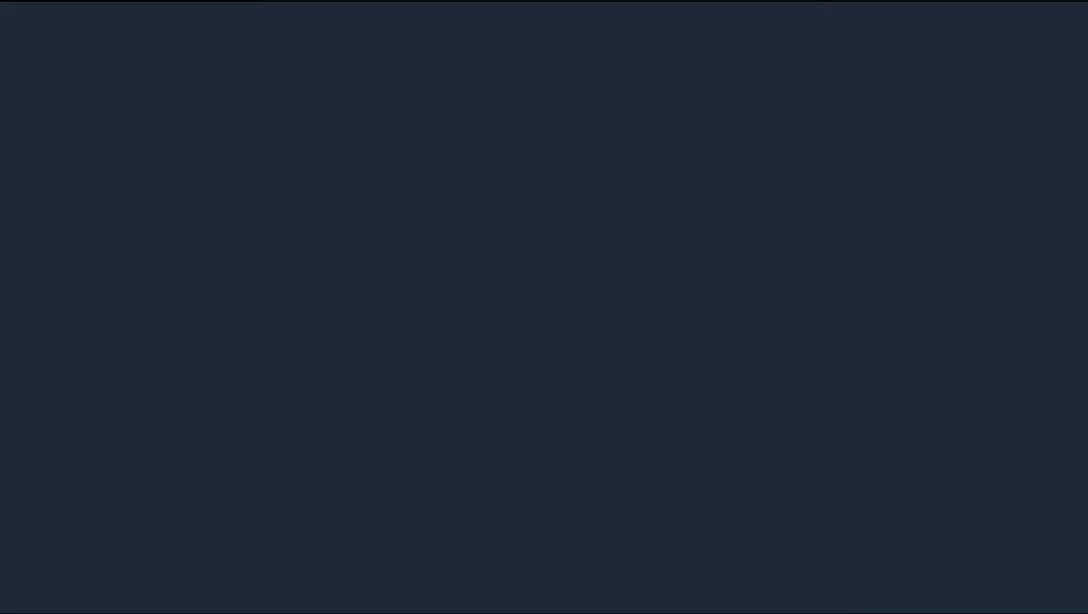